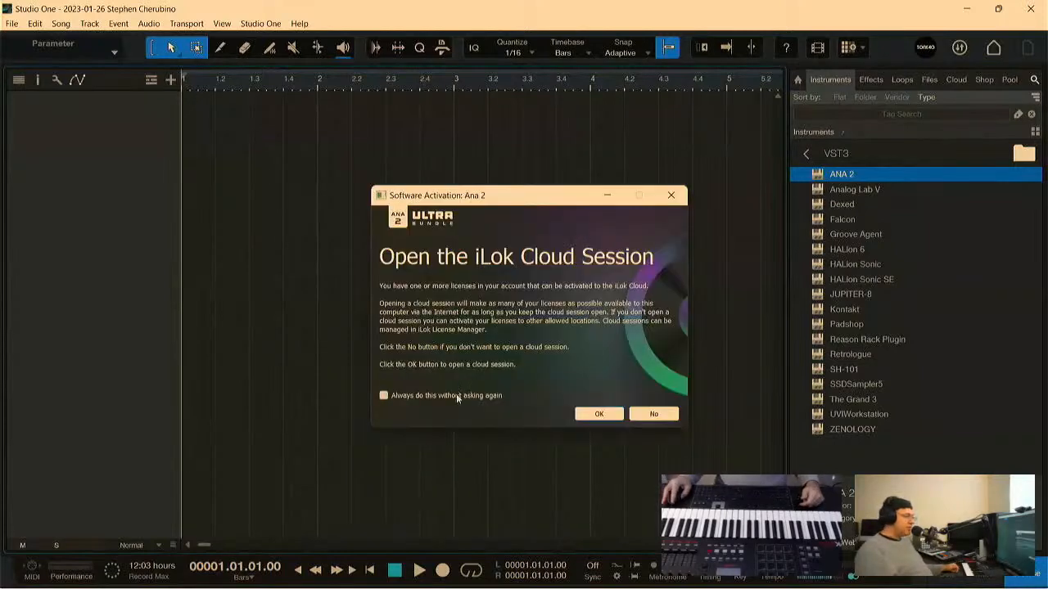
# Step: Activate ANA 2 by opening the iLok Cloud session, and suppress further display of the success notice
pyautogui.click(598, 414)
pyautogui.click(425, 396)
pyautogui.click(586, 413)
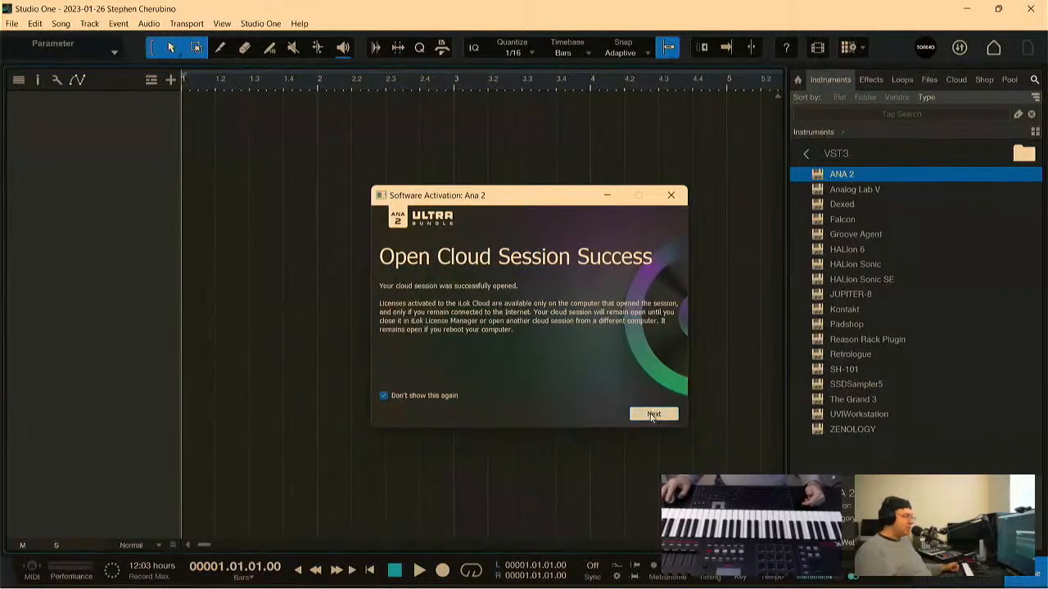
pyautogui.click(653, 415)
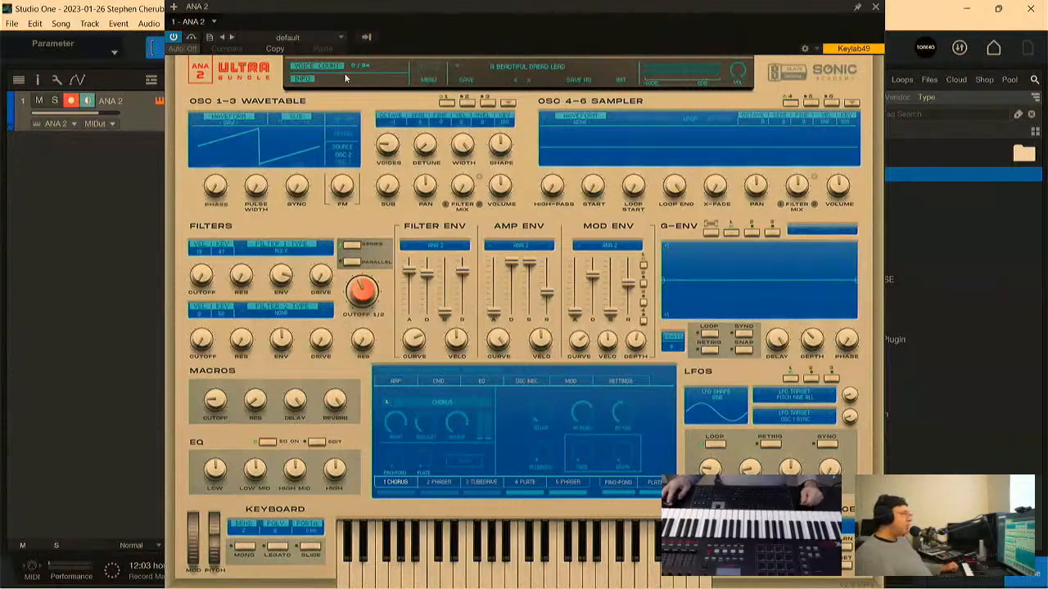
# Step: Reduce the ANA 2 interface size to 85% and move its window so it fits within the song view
pyautogui.click(435, 66)
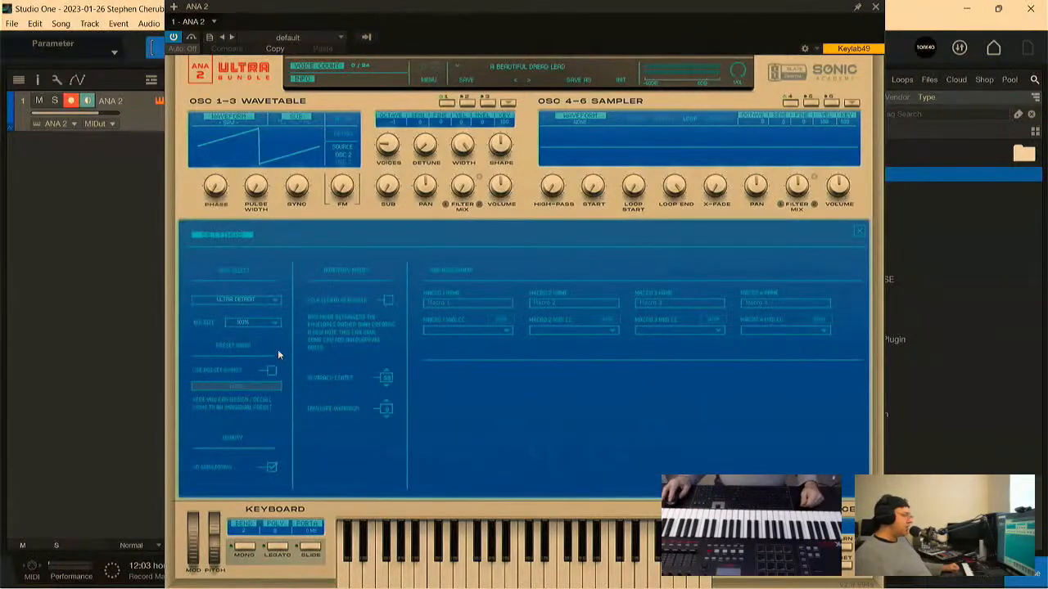
pyautogui.click(274, 325)
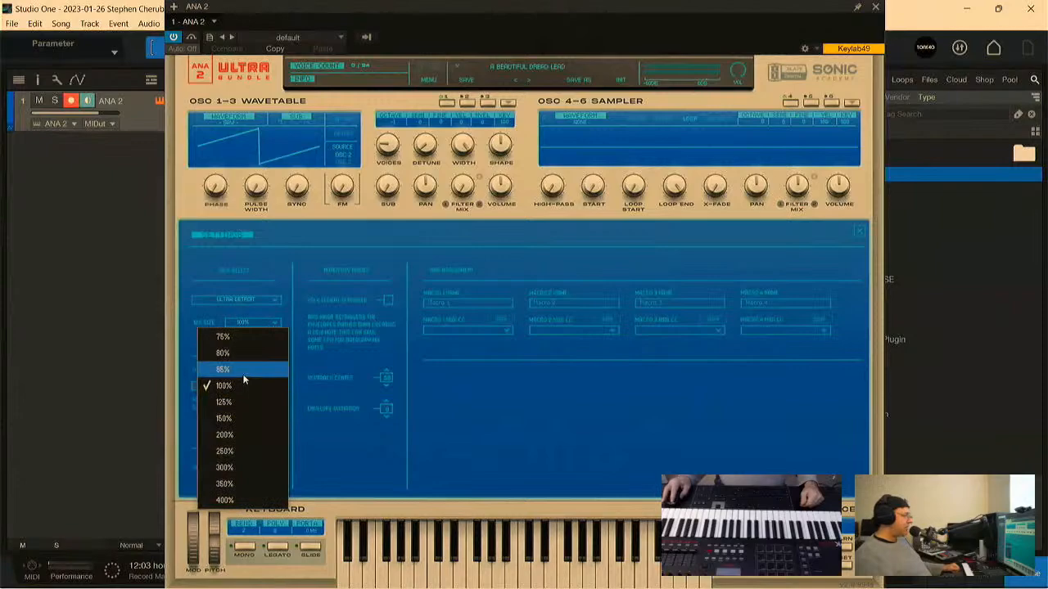
pyautogui.click(242, 372)
pyautogui.moveTo(567, 5); pyautogui.dragTo(627, 46)
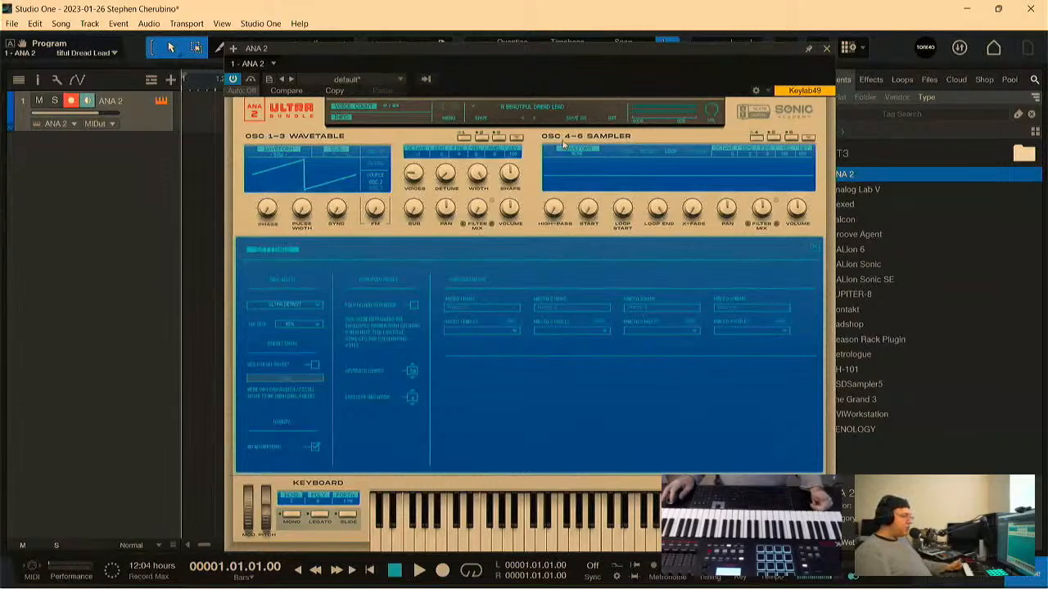
# Step: Load the bass preset 2 Finger Prog from the ANA 2 Factory bank
pyautogui.click(509, 112)
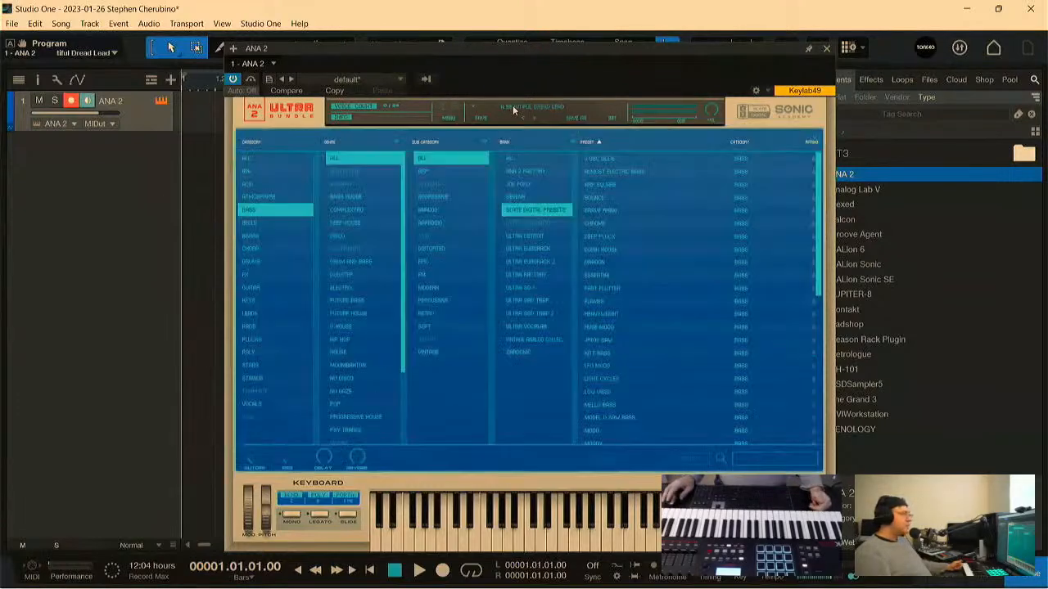
pyautogui.click(526, 168)
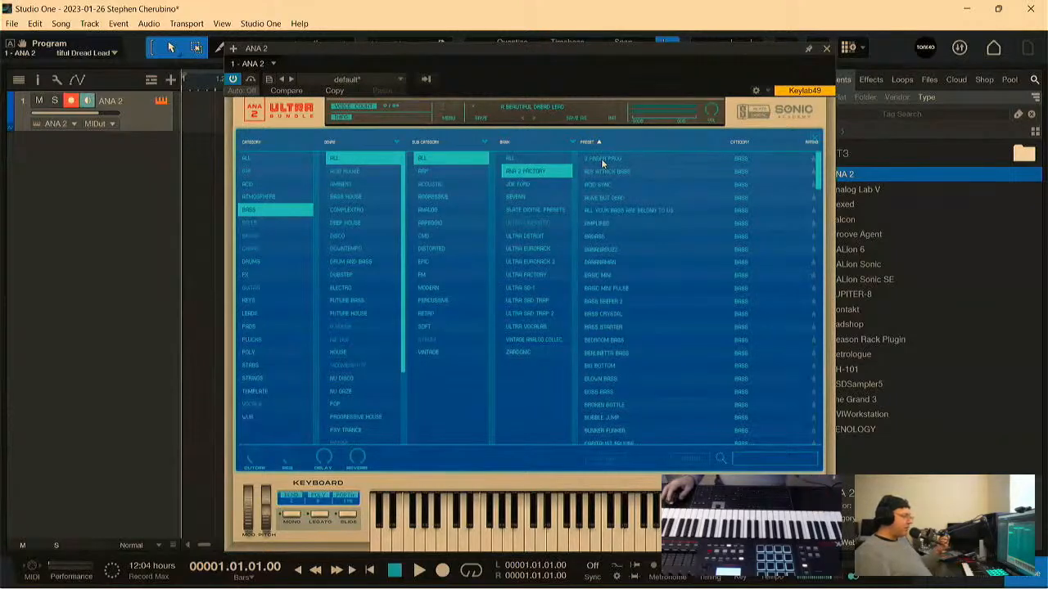
pyautogui.click(602, 160)
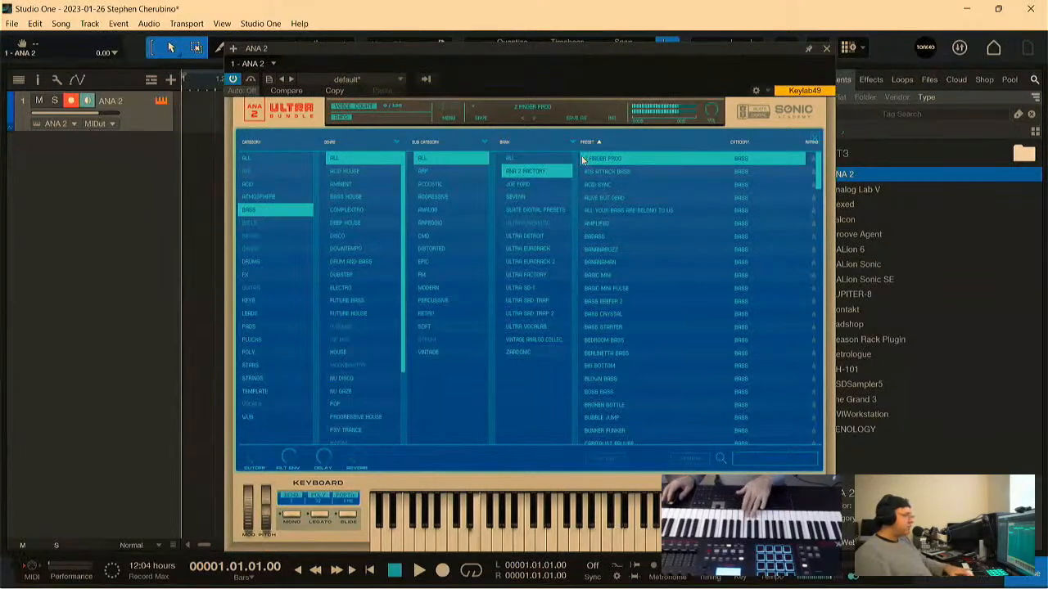
# Step: Check the audio device block size and latency in the audio setup options
pyautogui.click(262, 24)
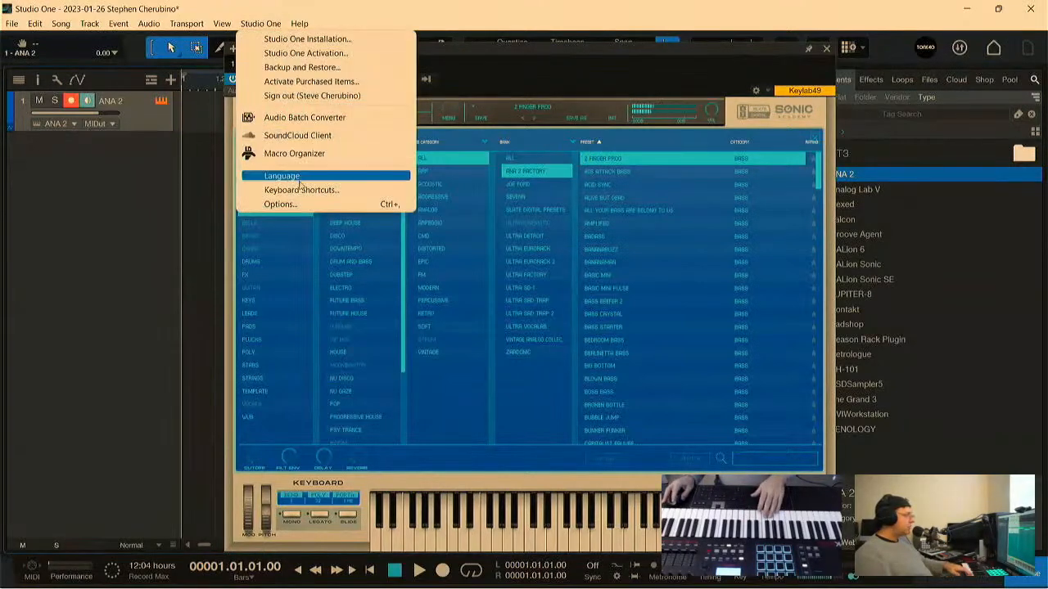
pyautogui.click(300, 202)
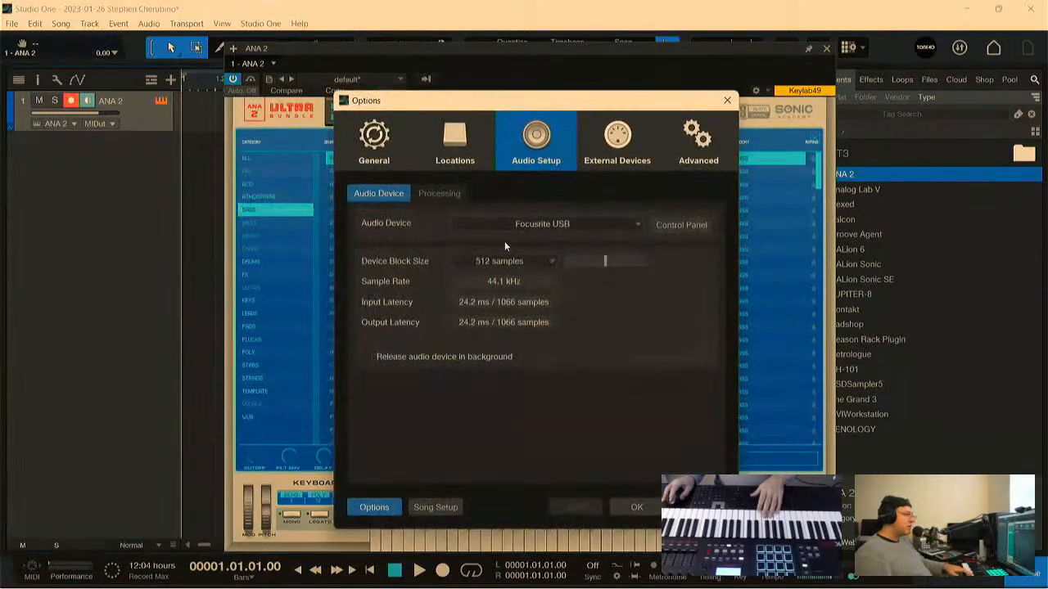
pyautogui.click(646, 506)
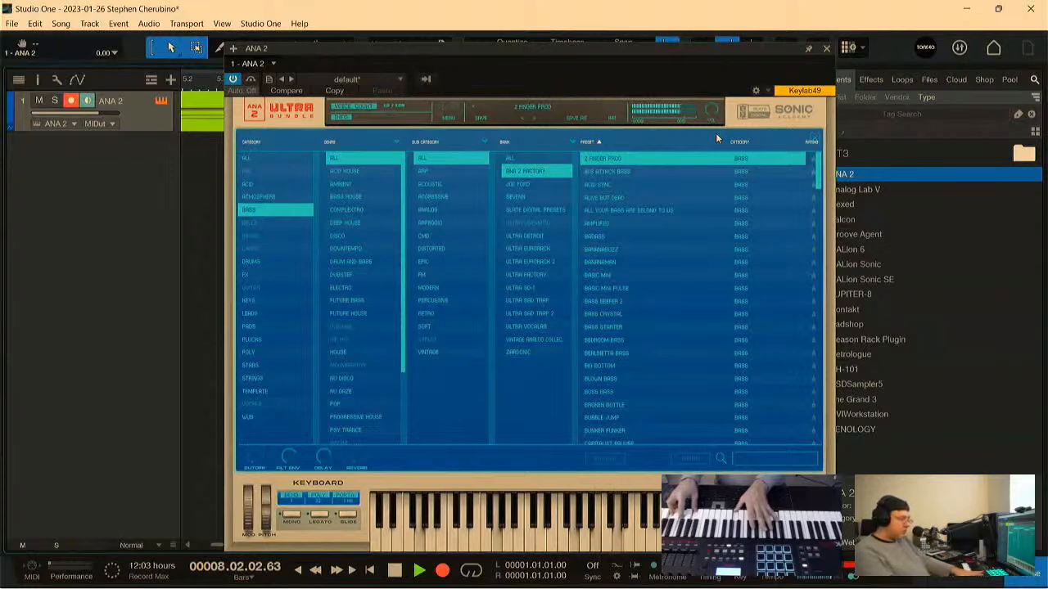
# Step: Close the ANA 2 window and stop recording the synth part
pyautogui.click(826, 49)
pyautogui.press('space')
pyautogui.moveTo(363, 88); pyautogui.dragTo(563, 40)
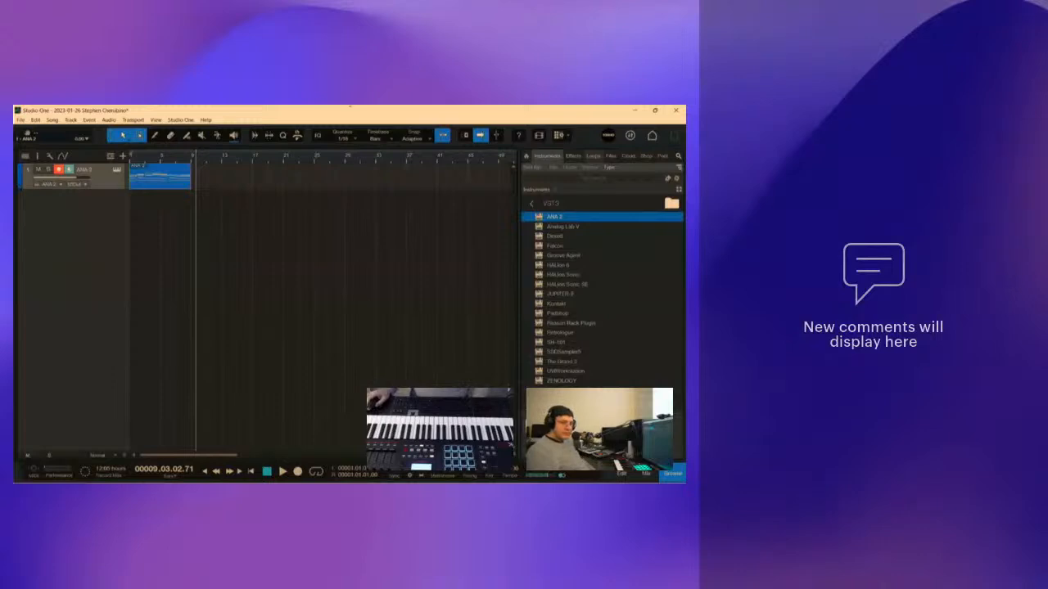
# Step: Browse the loop and file libraries, examining the metal intro stems in the Acoustic Drum Loops Pro Metal sound set
pyautogui.click(593, 155)
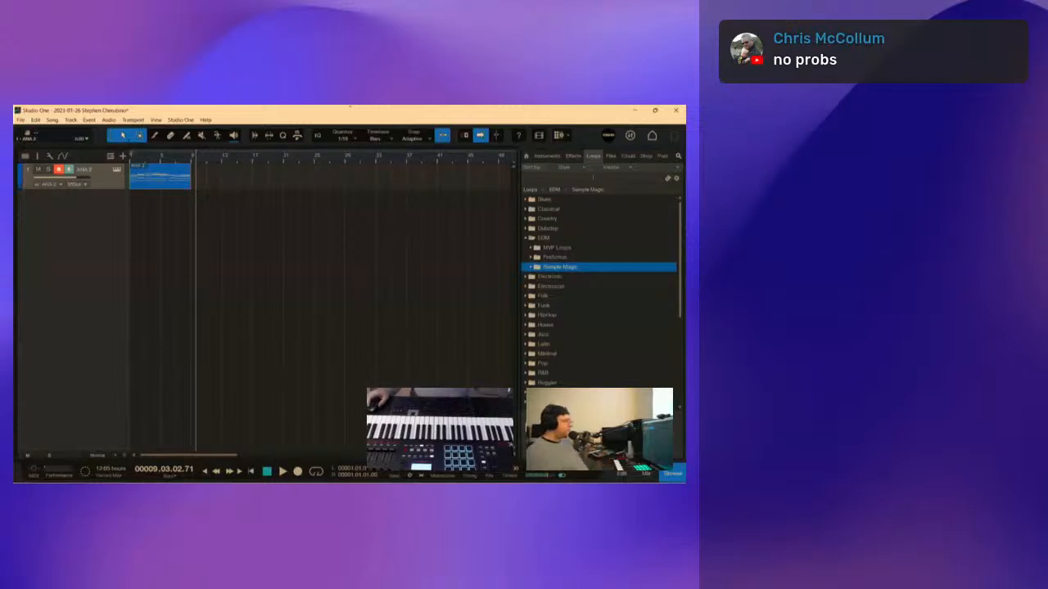
pyautogui.click(350, 108)
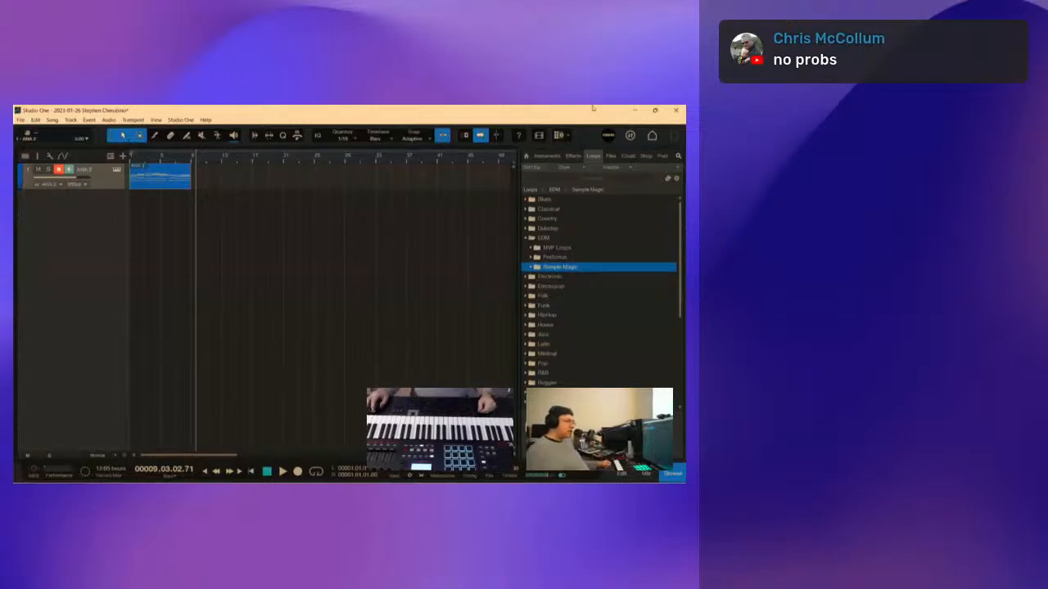
pyautogui.click(612, 157)
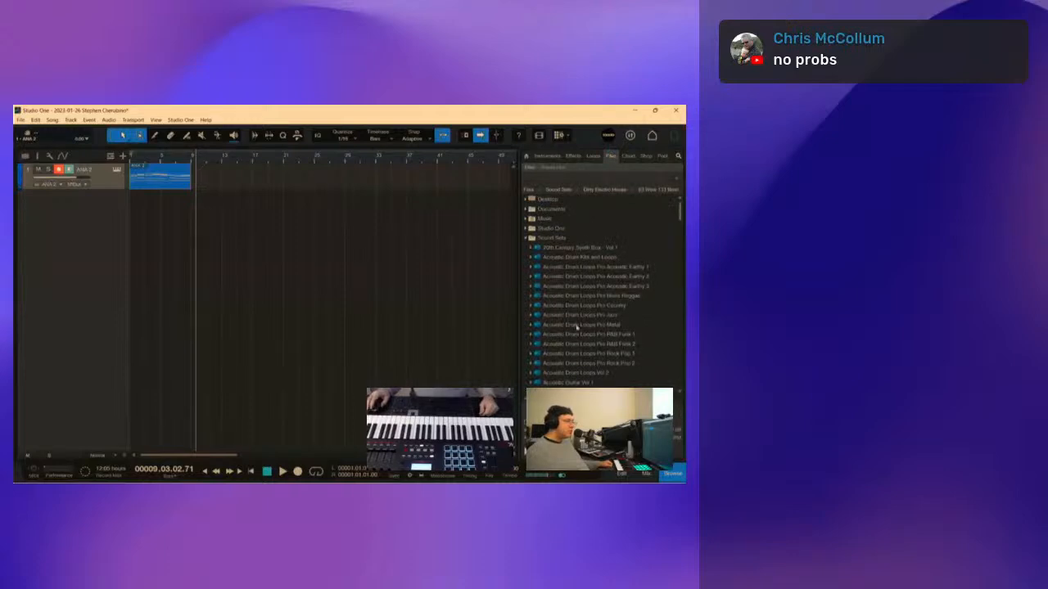
pyautogui.doubleClick(576, 326)
pyautogui.doubleClick(576, 334)
pyautogui.doubleClick(573, 328)
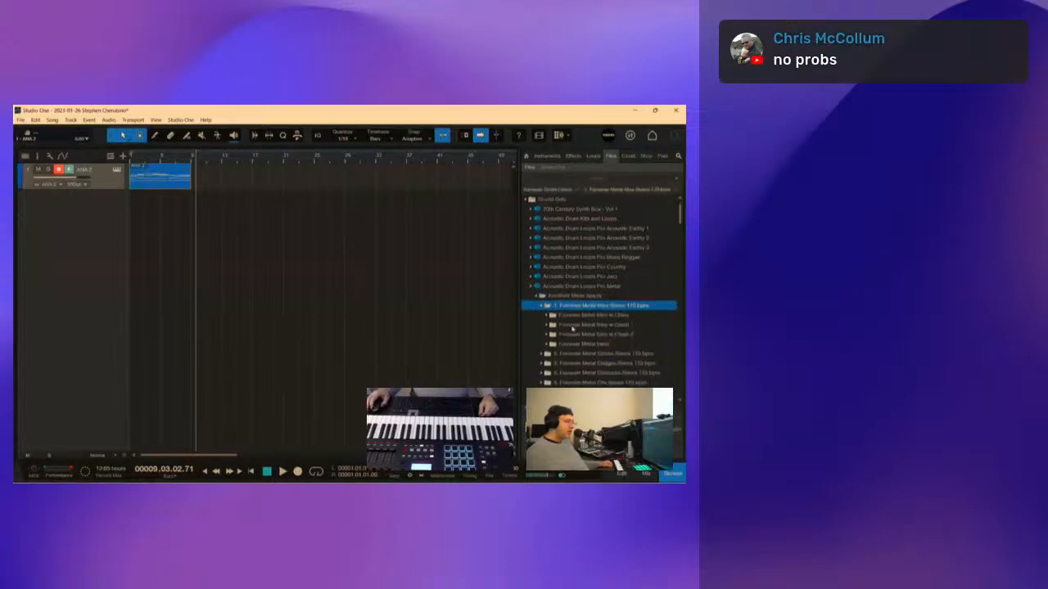
pyautogui.doubleClick(572, 326)
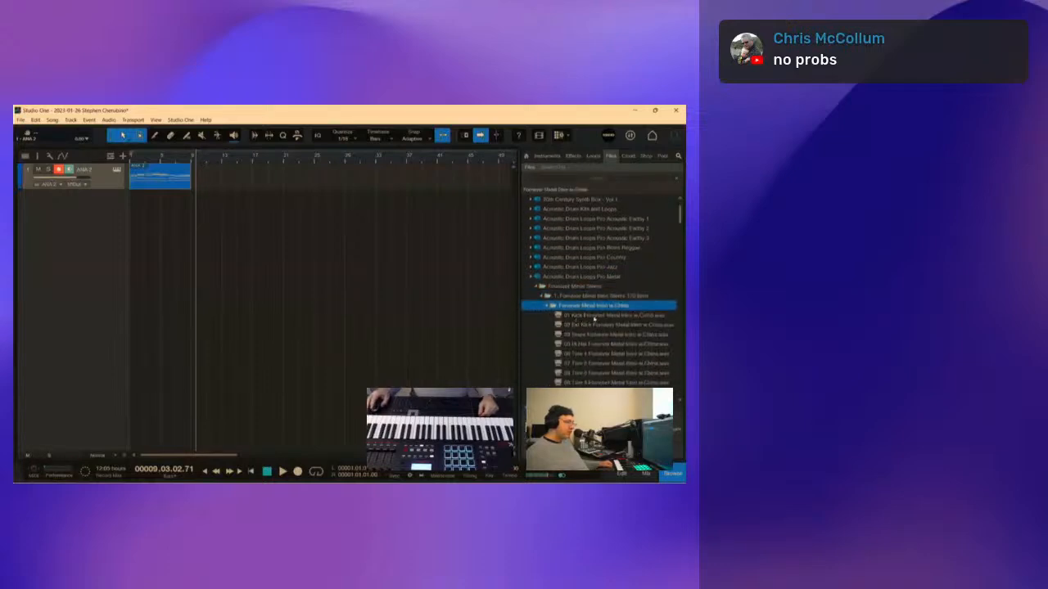
pyautogui.scroll(-3, 602, 321)
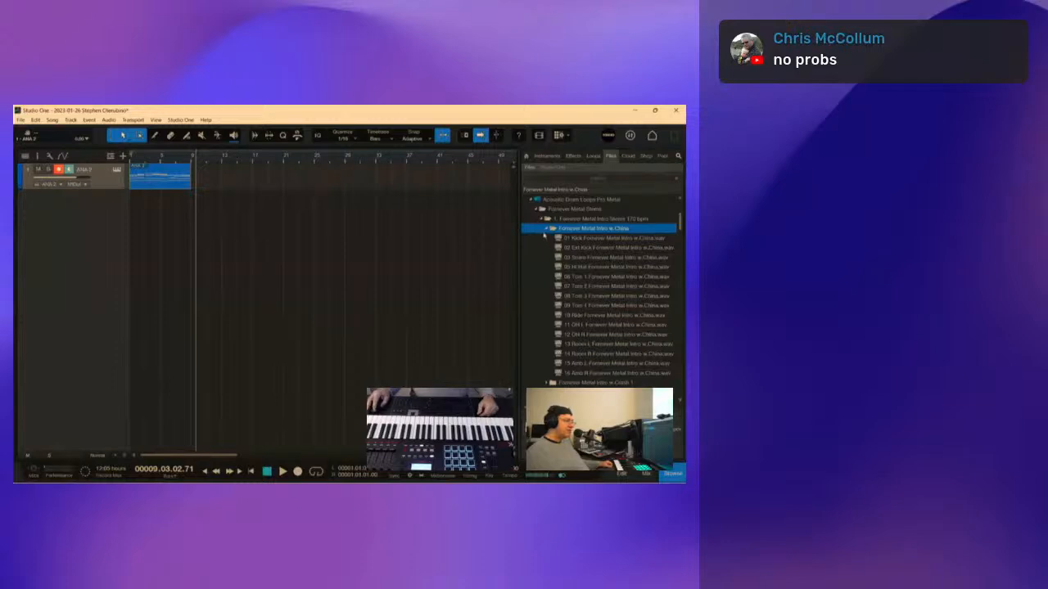
pyautogui.click(546, 228)
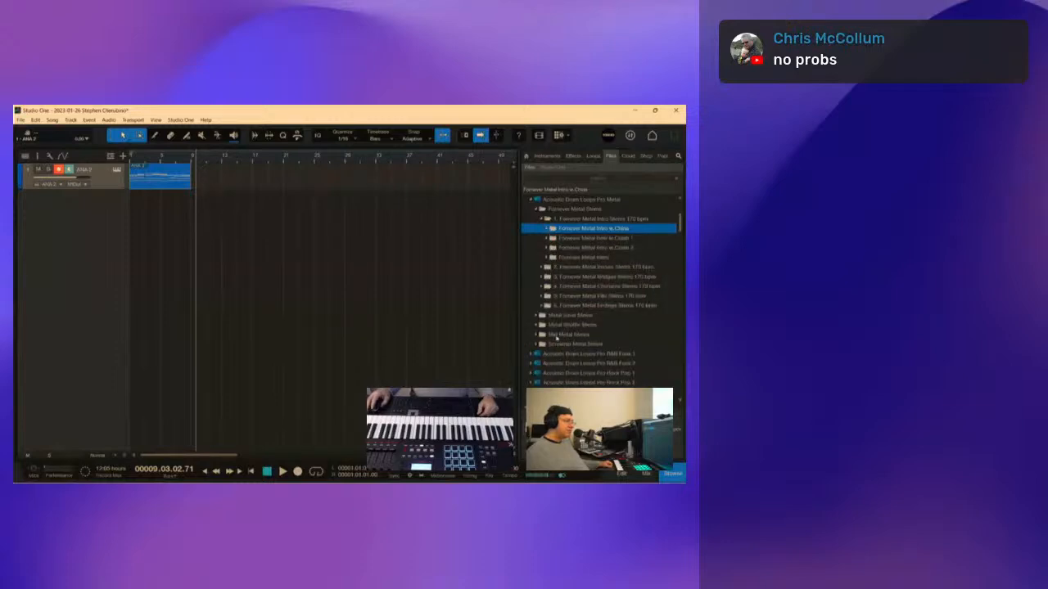
pyautogui.click(541, 218)
pyautogui.click(537, 210)
pyautogui.click(531, 200)
# Step: Audition the drum loops in the VES2 Loops 128 BPM folder while the recorded ANA 2 part plays
pyautogui.scroll(-1, 541, 236)
pyautogui.scroll(-1, 544, 293)
pyautogui.scroll(-4, 536, 285)
pyautogui.click(532, 307)
pyautogui.scroll(-20, 578, 331)
pyautogui.scroll(9, 587, 354)
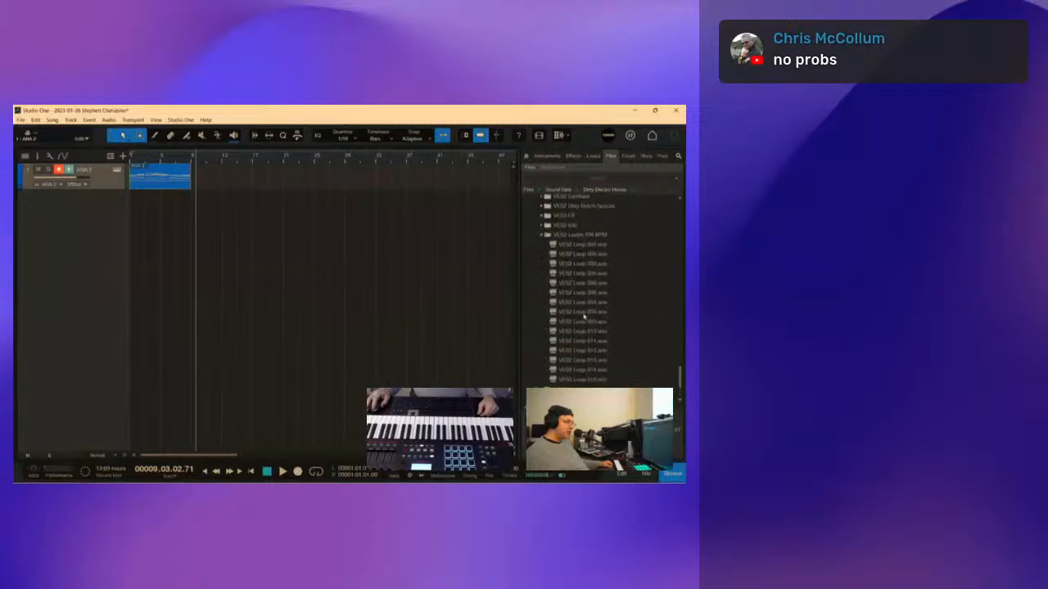
pyautogui.click(581, 303)
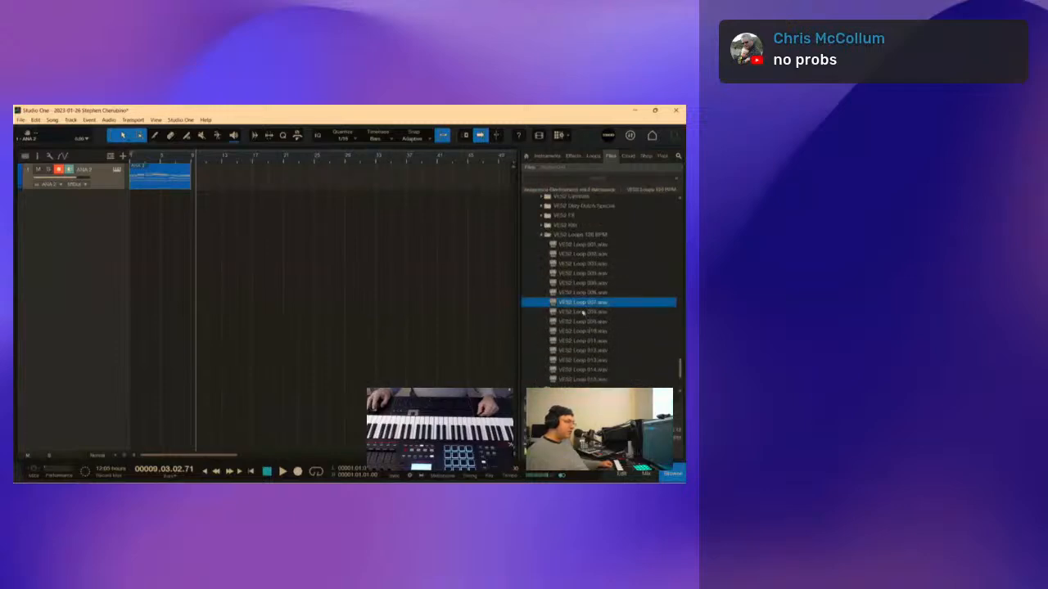
pyautogui.click(578, 313)
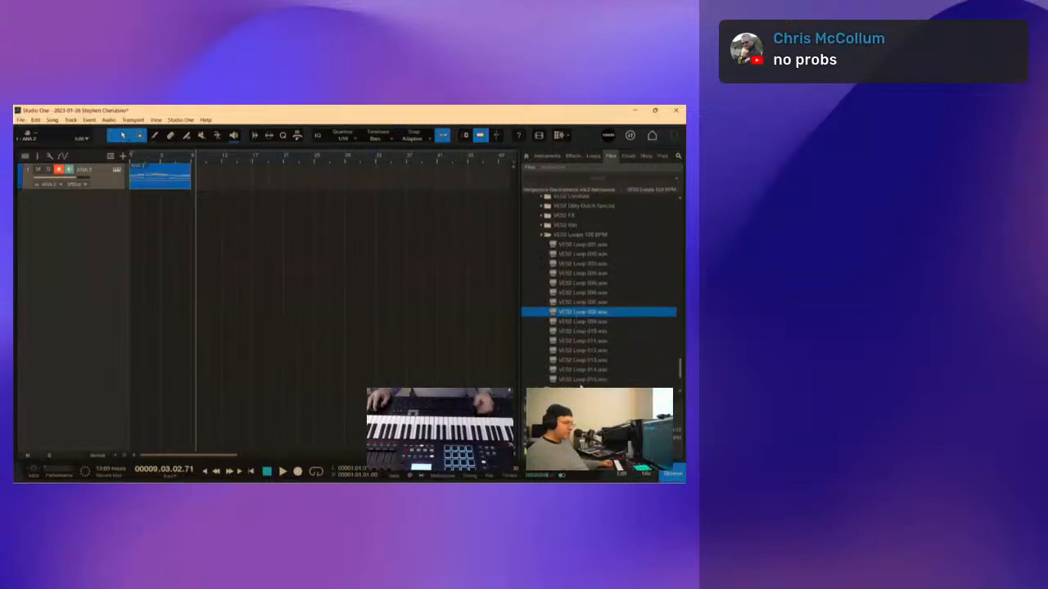
pyautogui.press('space')
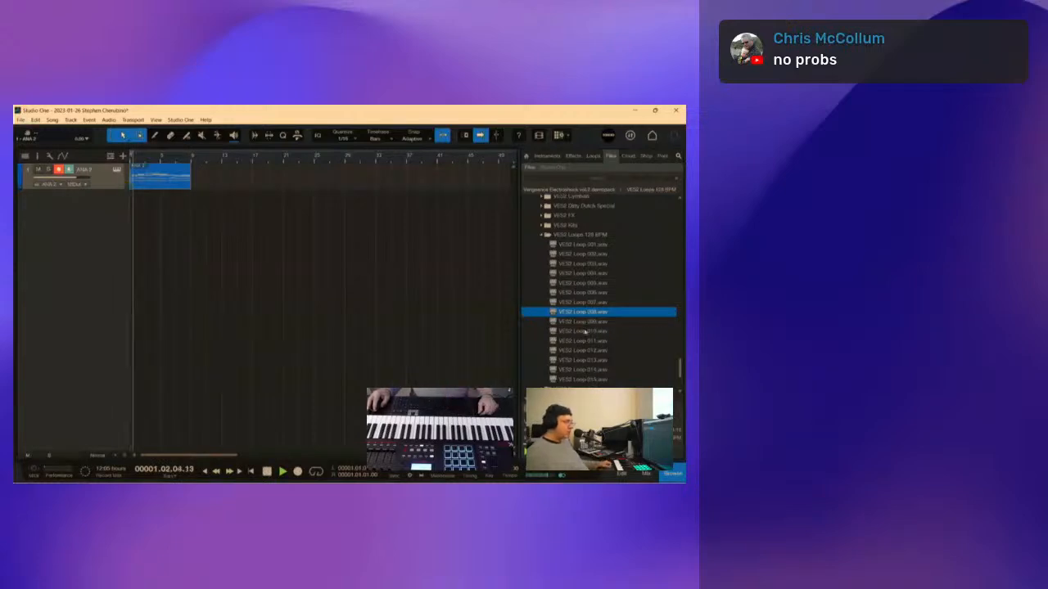
pyautogui.press('Up')
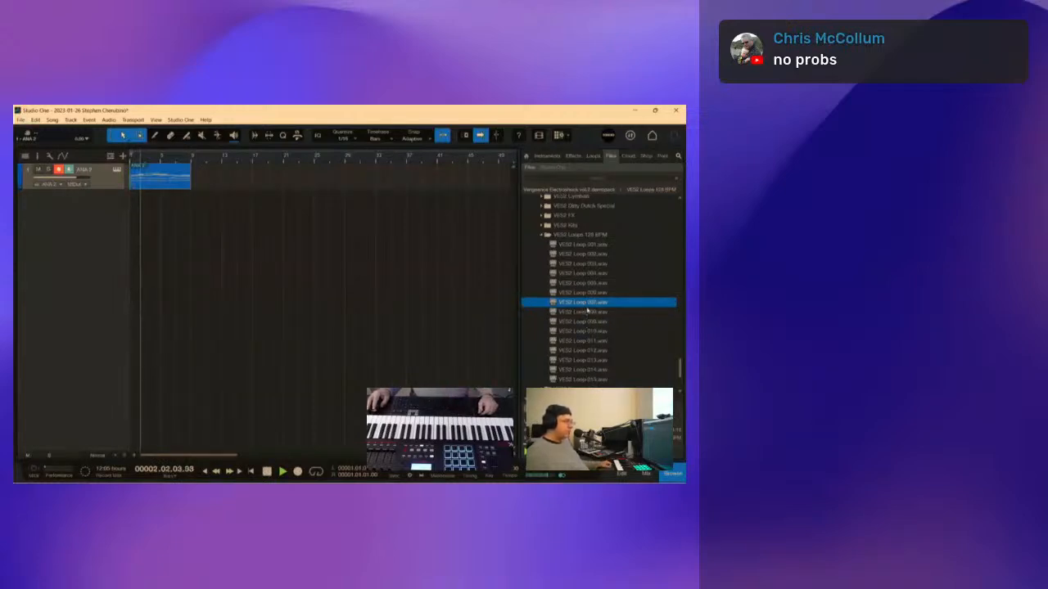
pyautogui.click(584, 323)
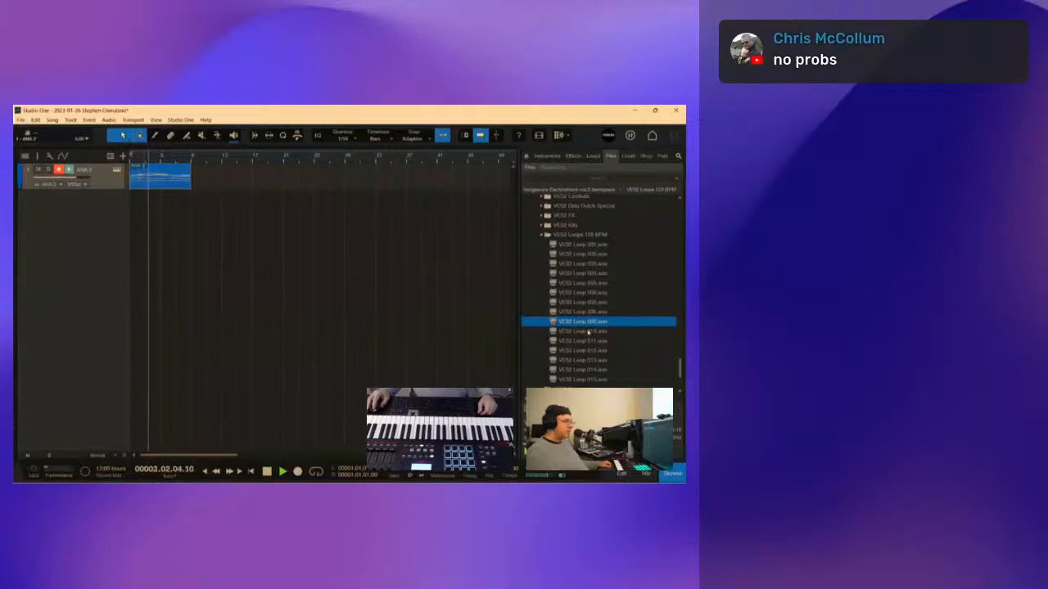
pyautogui.click(588, 332)
pyautogui.click(589, 342)
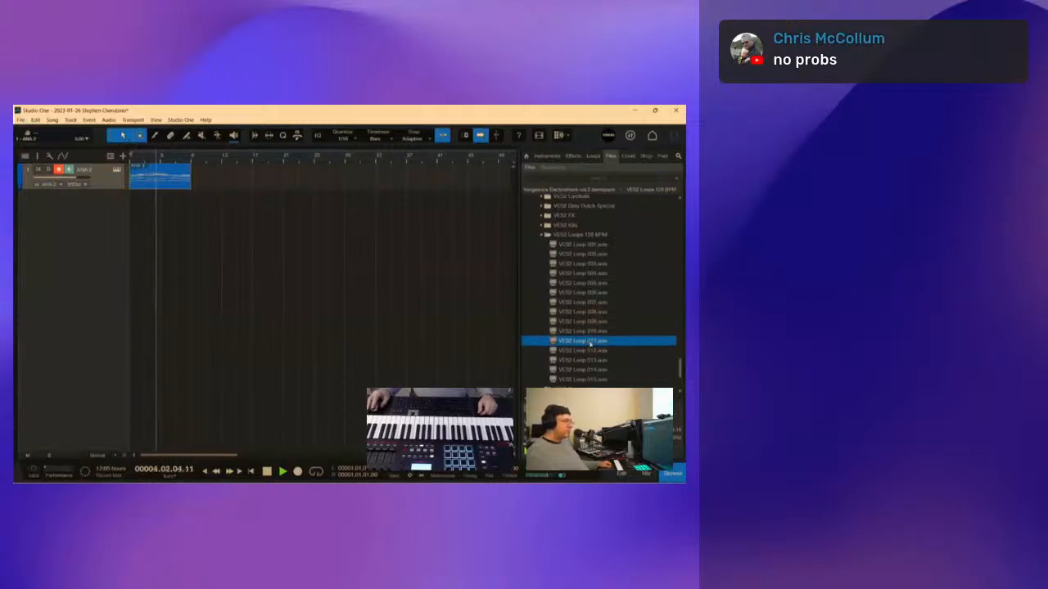
pyautogui.click(590, 350)
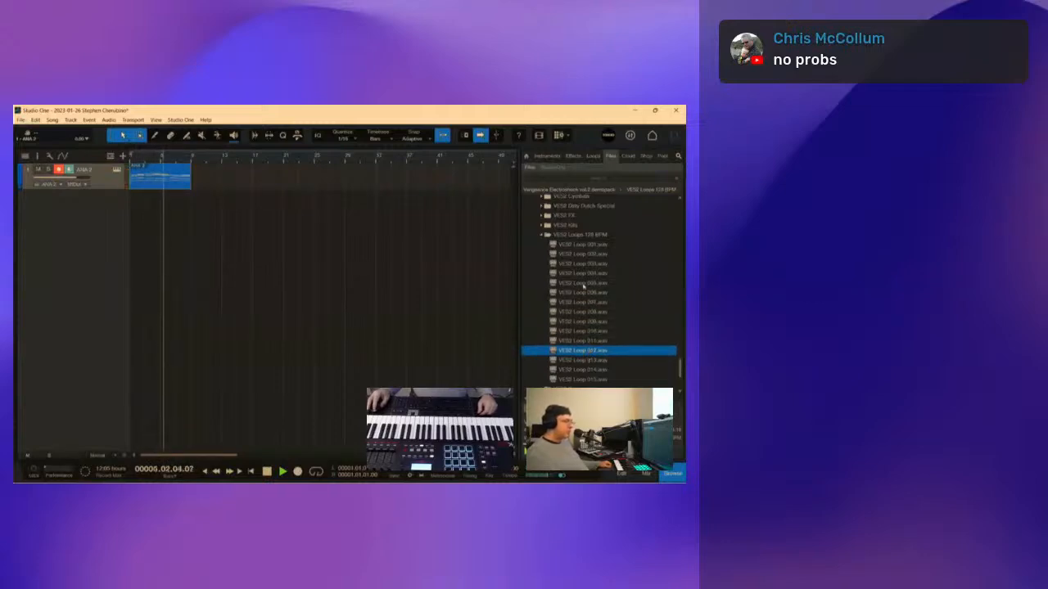
pyautogui.click(588, 282)
pyautogui.click(590, 272)
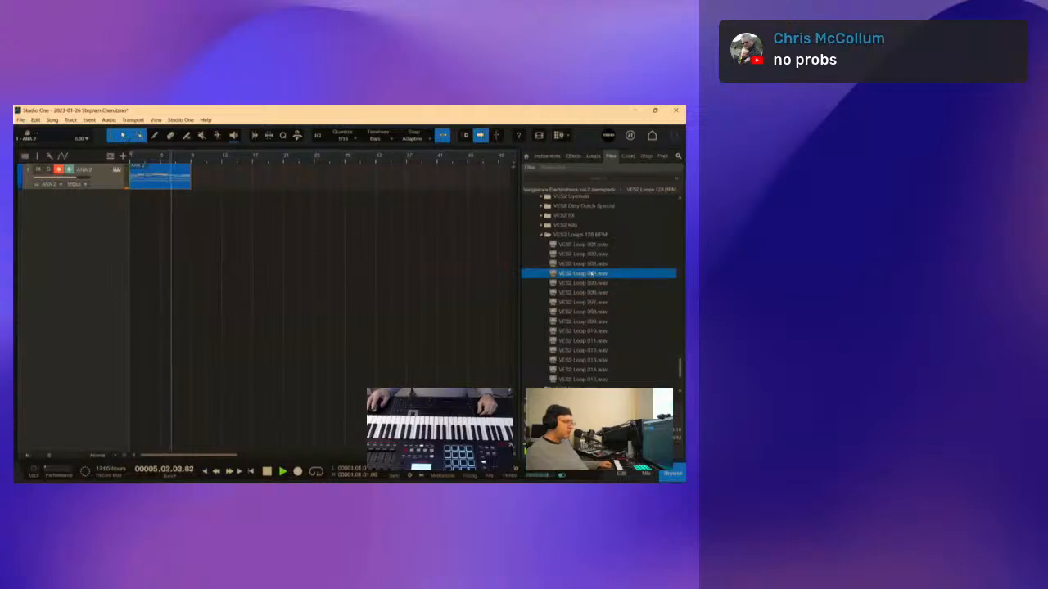
# Step: Place VES2 Loop 004 on a new track from bar 1 and play the song looped over the ANA 2 part
pyautogui.moveTo(591, 265); pyautogui.dragTo(137, 201)
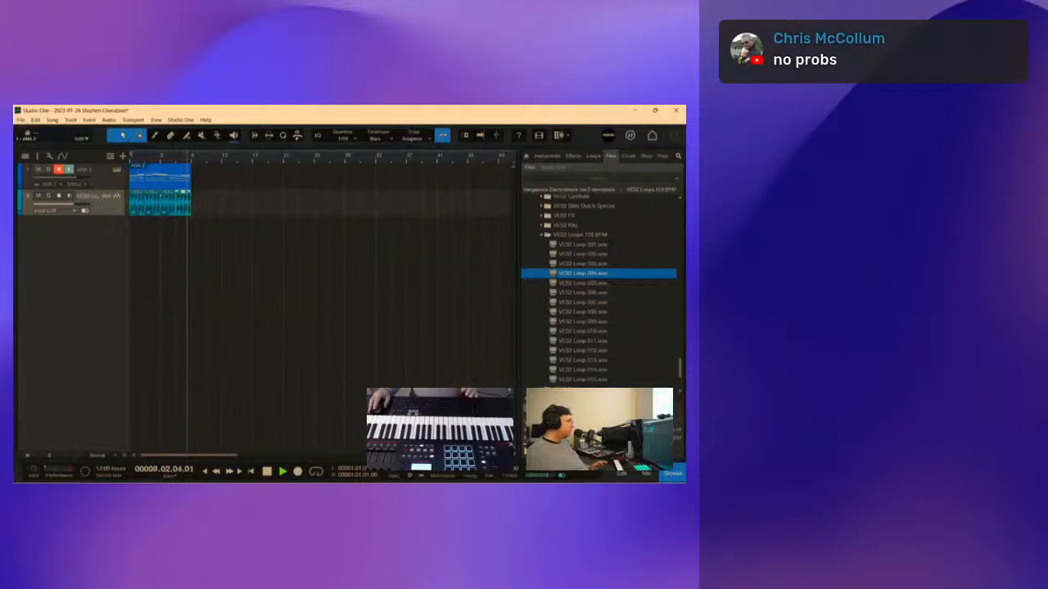
pyautogui.press('space')
pyautogui.click(169, 181)
pyautogui.press('p')
pyautogui.press(',')
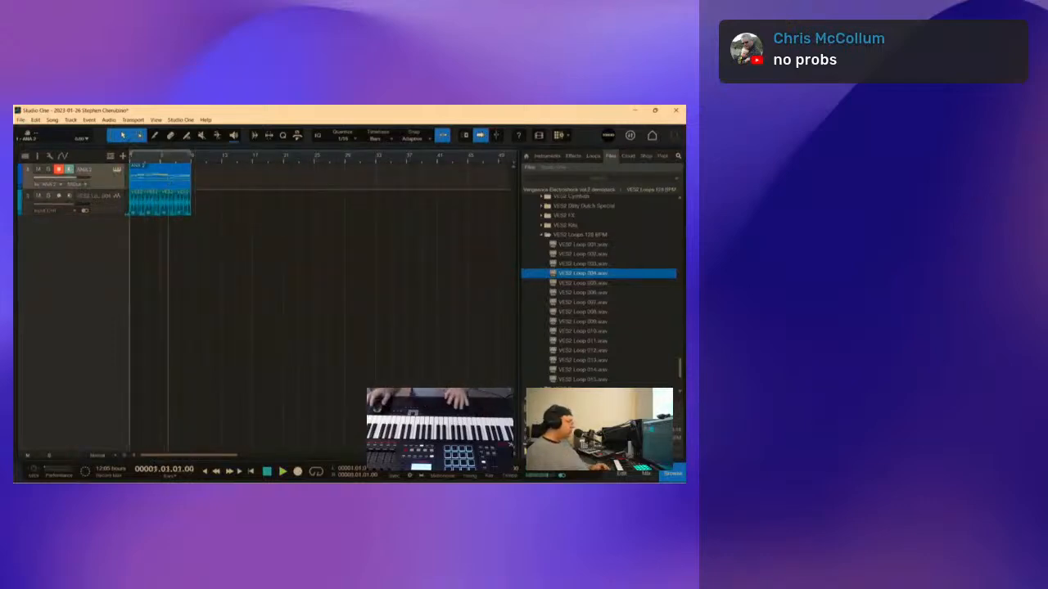
pyautogui.press('space')
# Step: Place the second VES2 Bassdrums sample on a new track and duplicate the ANA 2 and drum loop parts from bar 9
pyautogui.click(545, 234)
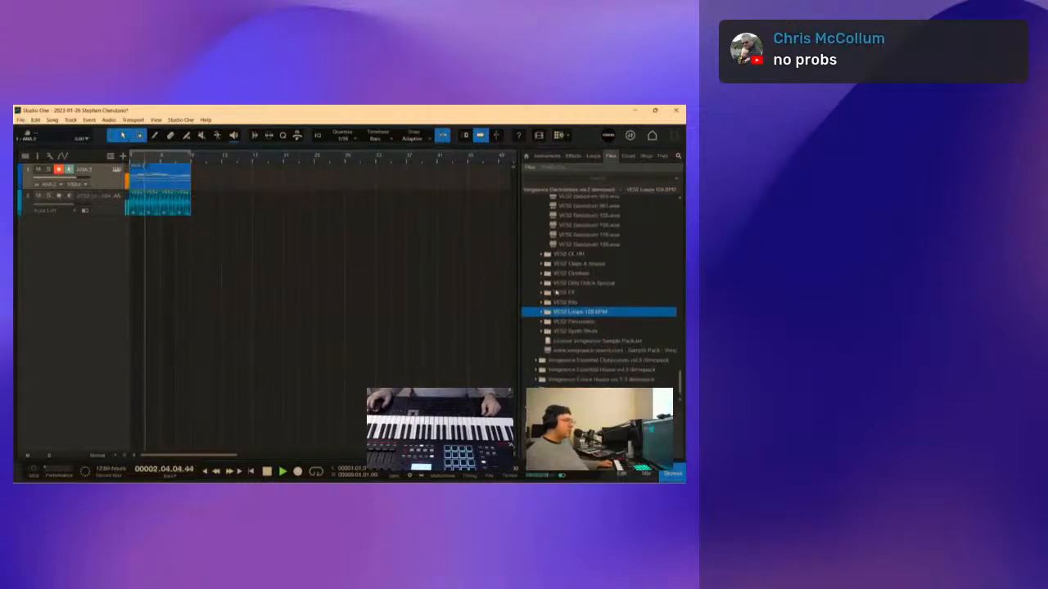
pyautogui.scroll(2, 553, 296)
pyautogui.click(564, 235)
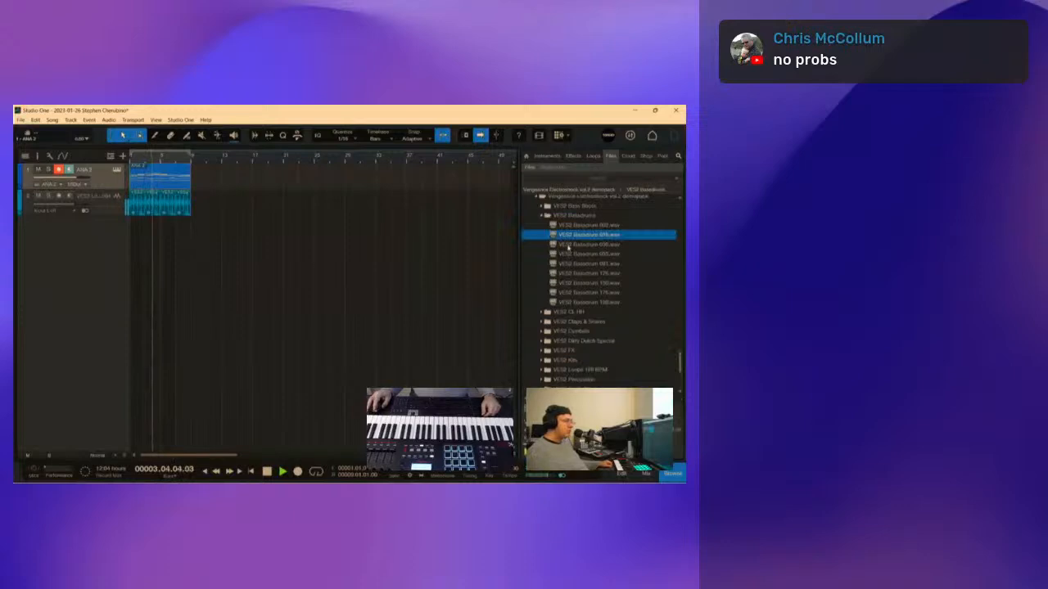
pyautogui.moveTo(564, 235); pyautogui.dragTo(134, 227)
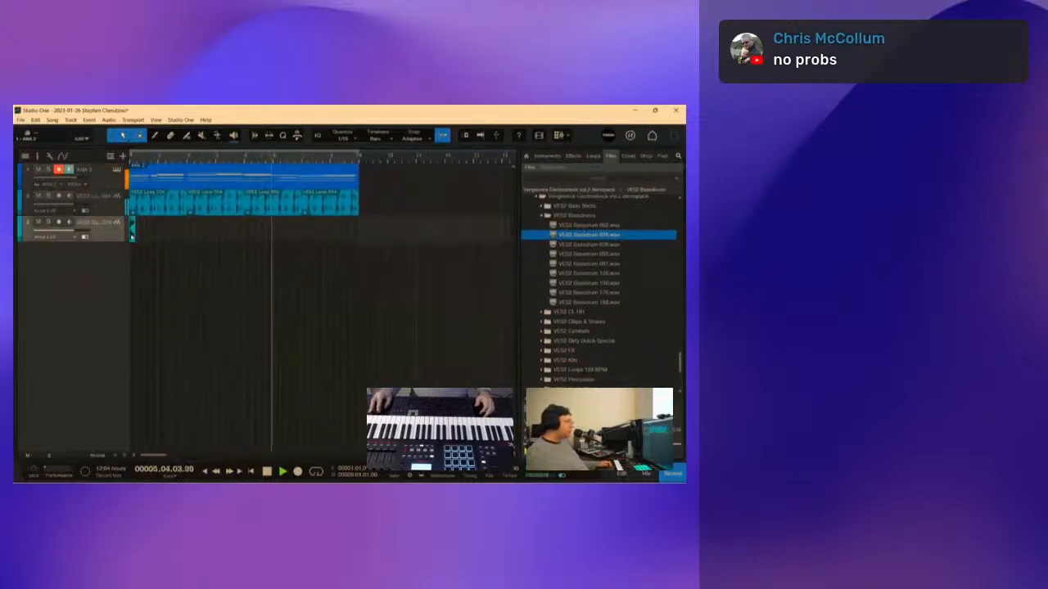
pyautogui.moveTo(139, 239); pyautogui.dragTo(139, 178)
pyautogui.press('d')
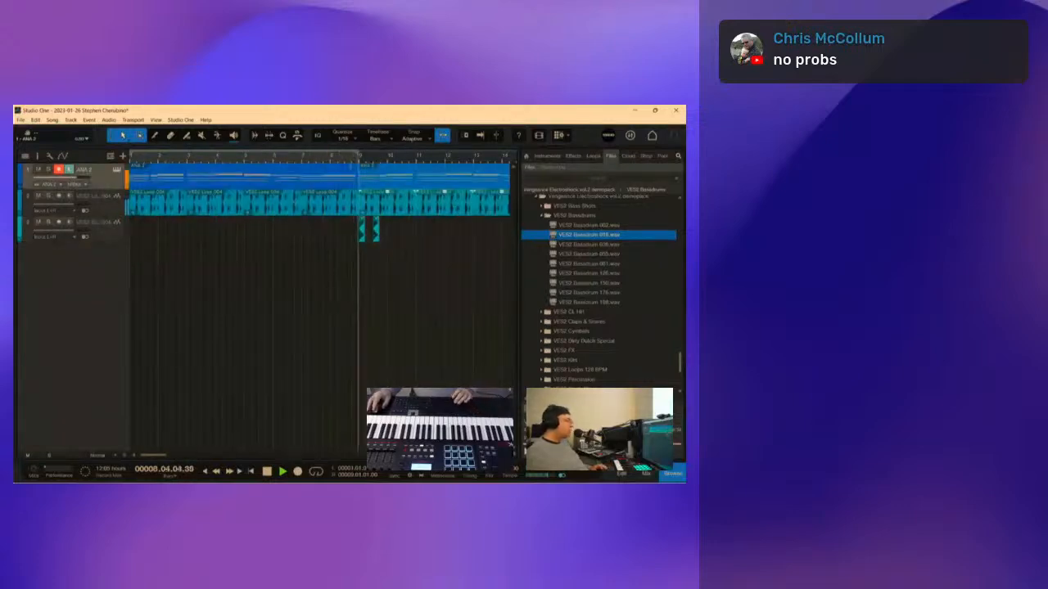
# Step: Space the bass drum hits one beat apart and duplicate them to fill every beat from bar 9 to bar 17
pyautogui.moveTo(379, 162); pyautogui.dragTo(322, 159)
pyautogui.moveTo(320, 235); pyautogui.dragTo(313, 236)
pyautogui.press('d')
pyautogui.press('d')
pyautogui.press('d')
pyautogui.press('d')
pyautogui.press('d')
pyautogui.press('d')
pyautogui.press('d')
pyautogui.press('d')
pyautogui.press('d')
pyautogui.press('d')
pyautogui.press('d')
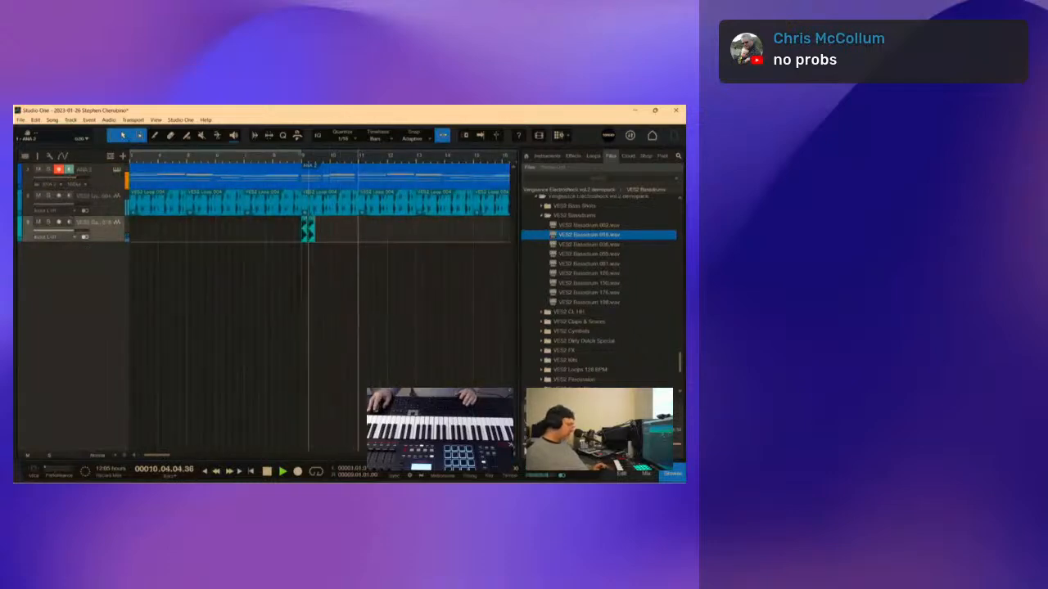
pyautogui.moveTo(323, 161); pyautogui.dragTo(322, 147)
pyautogui.press('d')
pyautogui.press('d')
pyautogui.press('d')
pyautogui.press('d')
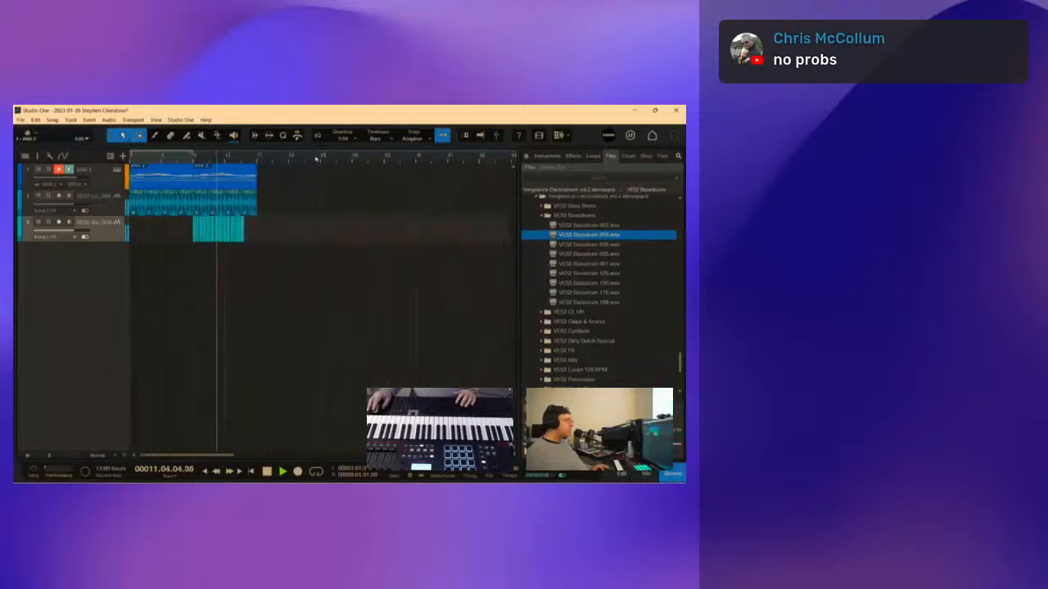
pyautogui.moveTo(232, 158); pyautogui.dragTo(308, 157)
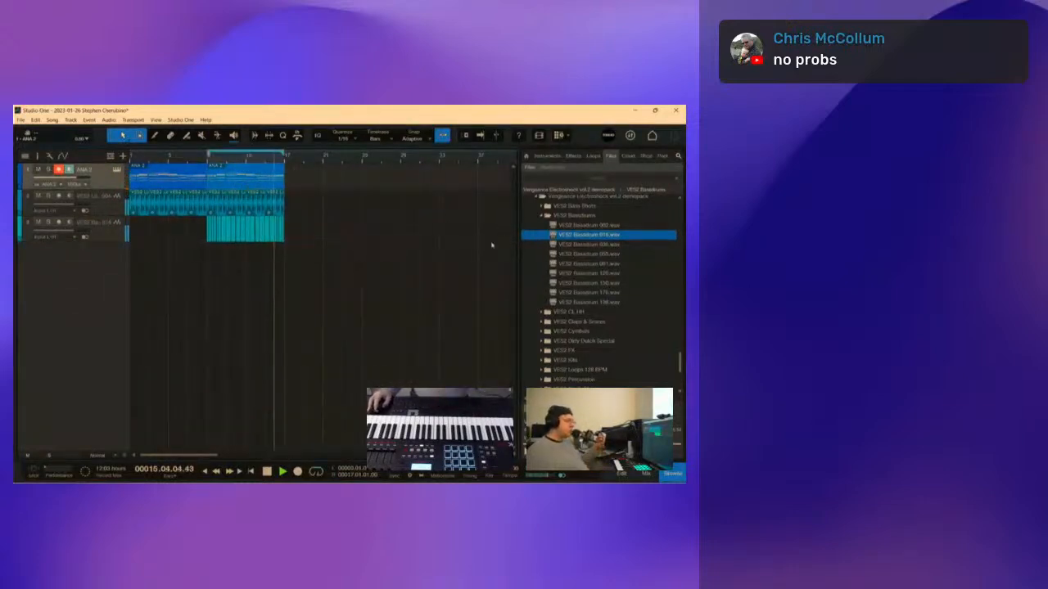
pyautogui.press('space')
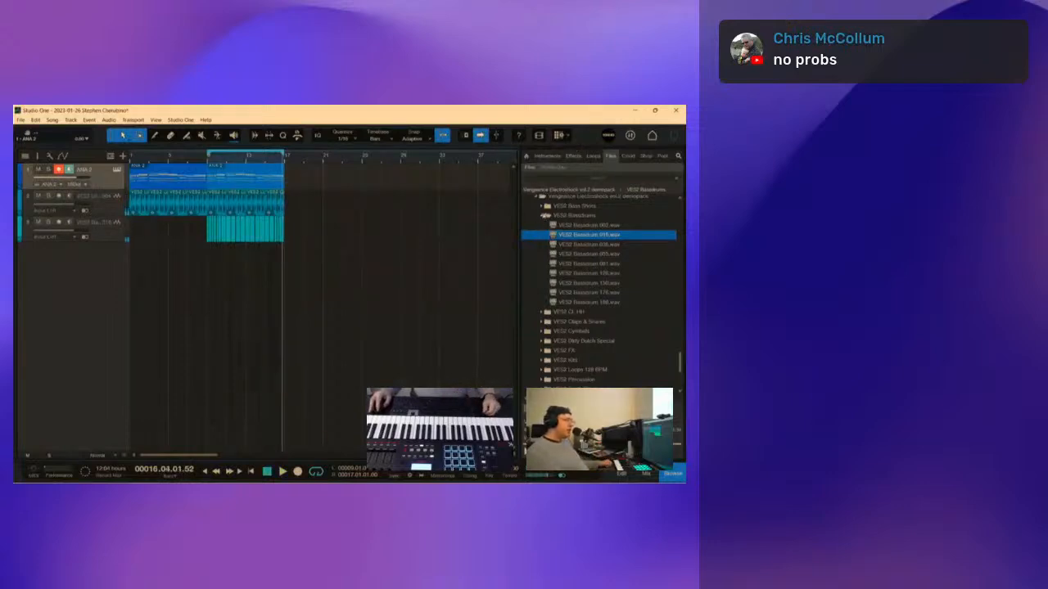
# Step: Add a second ANA 2 instrument on a new track below the bass drum track
pyautogui.scroll(3, 633, 242)
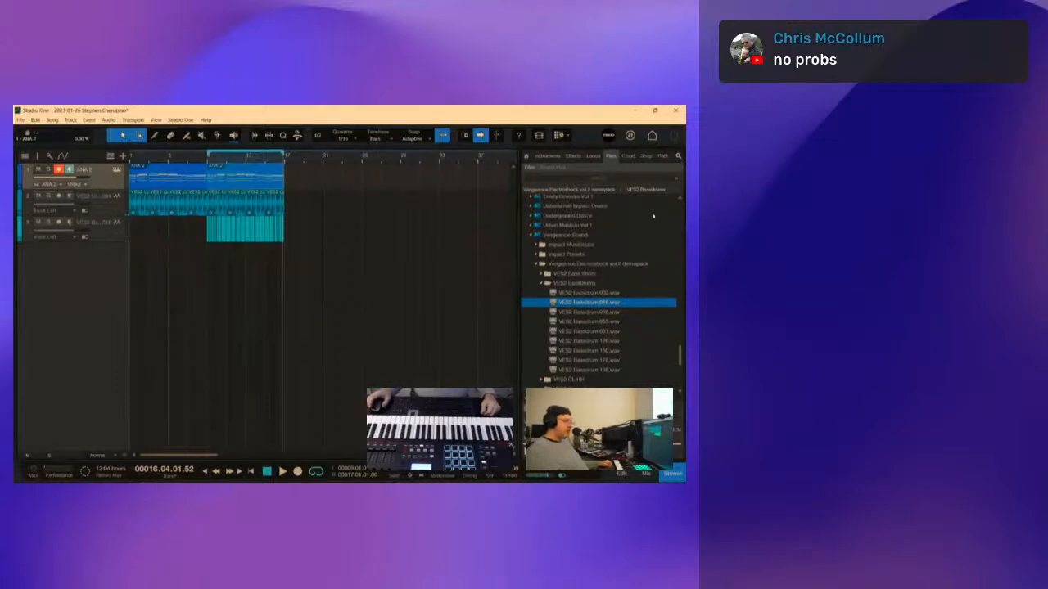
pyautogui.click(349, 107)
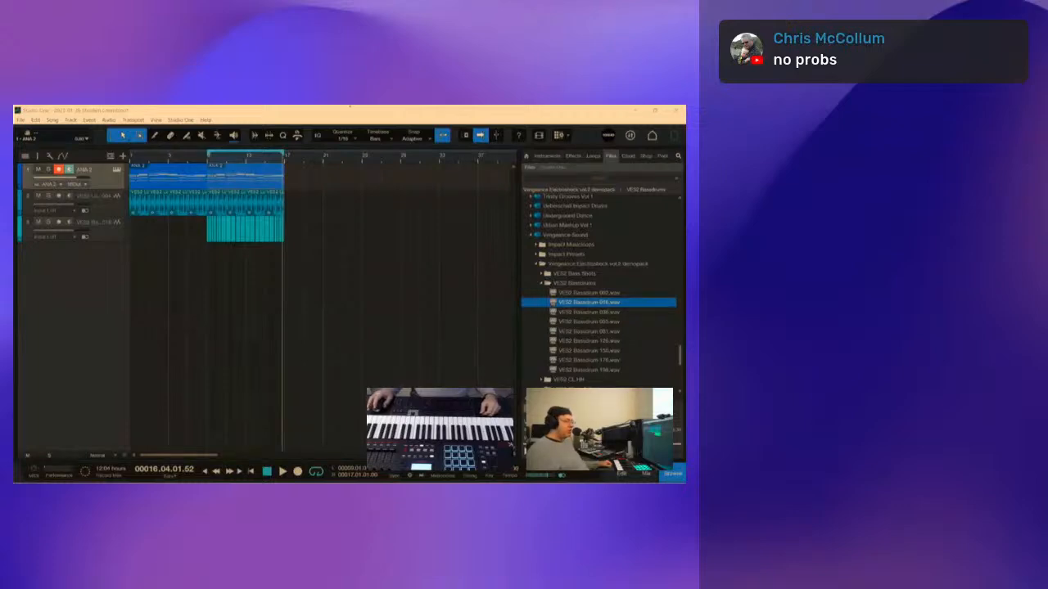
pyautogui.click(601, 108)
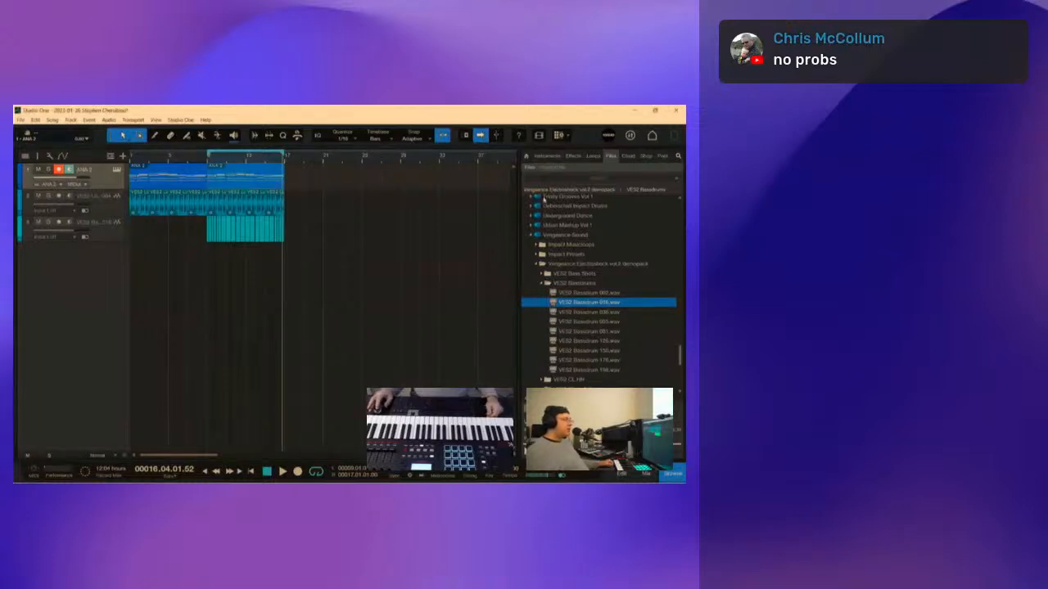
pyautogui.click(551, 156)
pyautogui.moveTo(548, 217); pyautogui.dragTo(310, 316)
pyautogui.moveTo(418, 284); pyautogui.dragTo(418, 285)
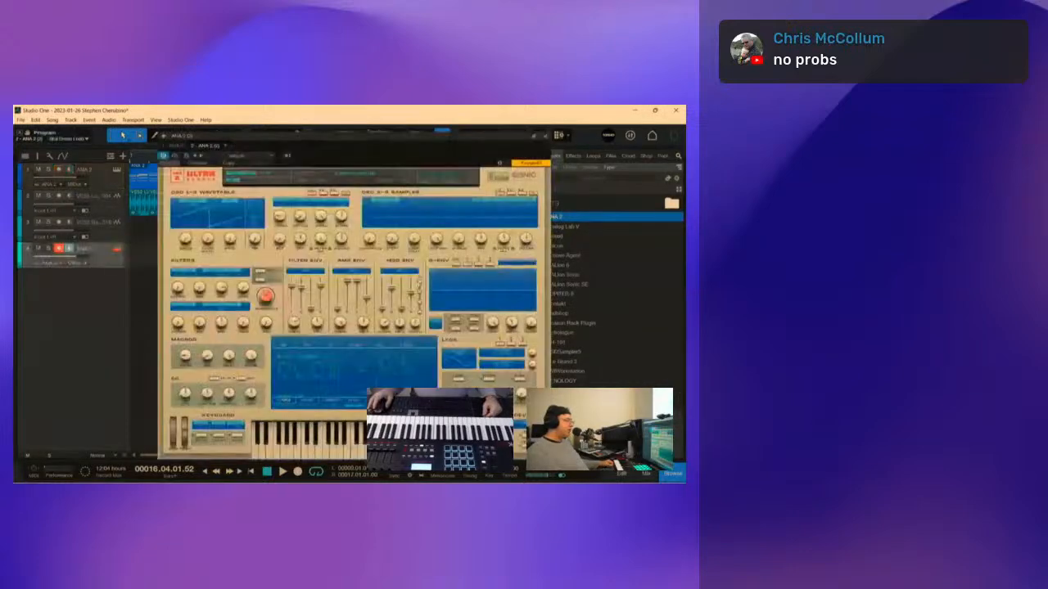
# Step: Load the first preset in the pluck category on the new ANA 2 and rehearse it against the song from bar 1
pyautogui.click(352, 177)
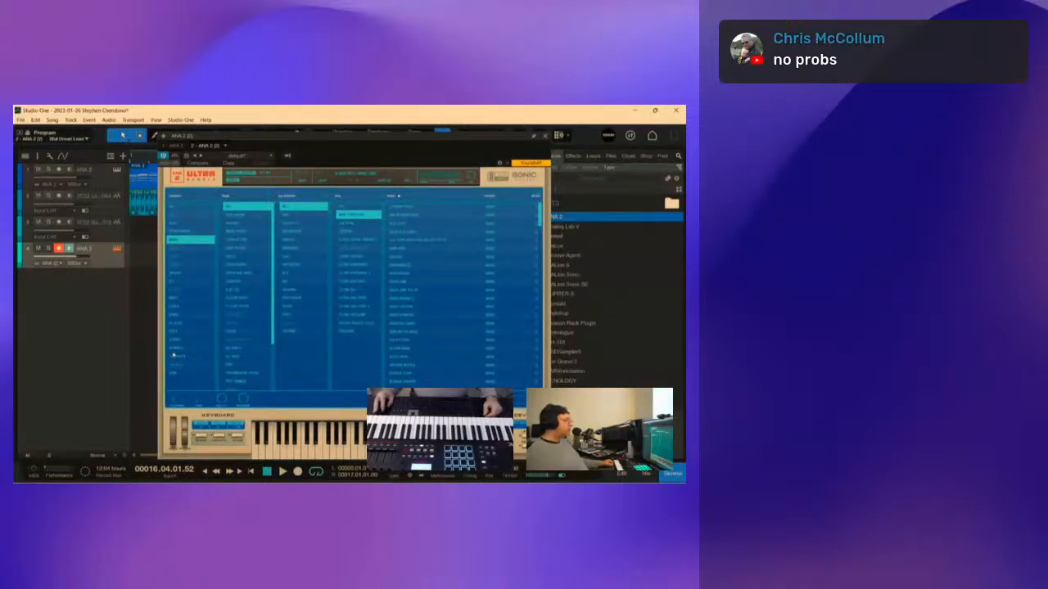
pyautogui.click(176, 326)
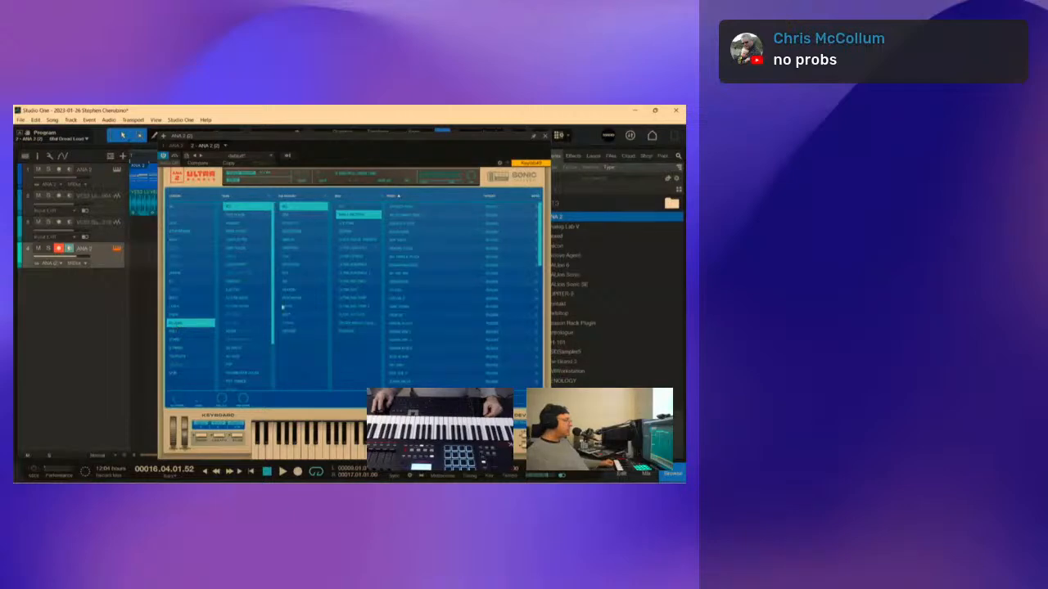
pyautogui.click(421, 209)
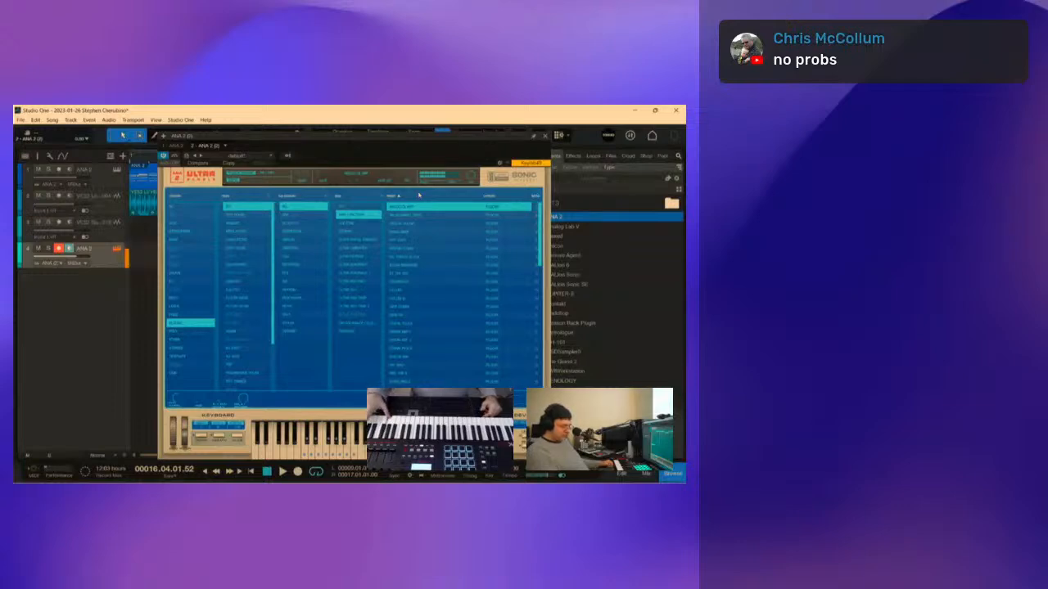
pyautogui.press(',')
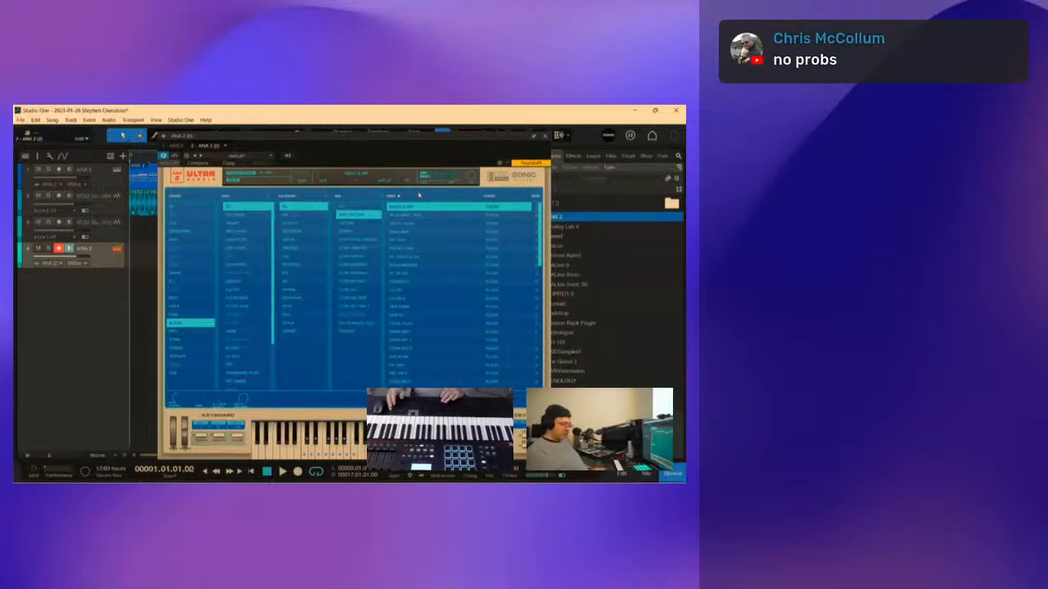
pyautogui.press('space')
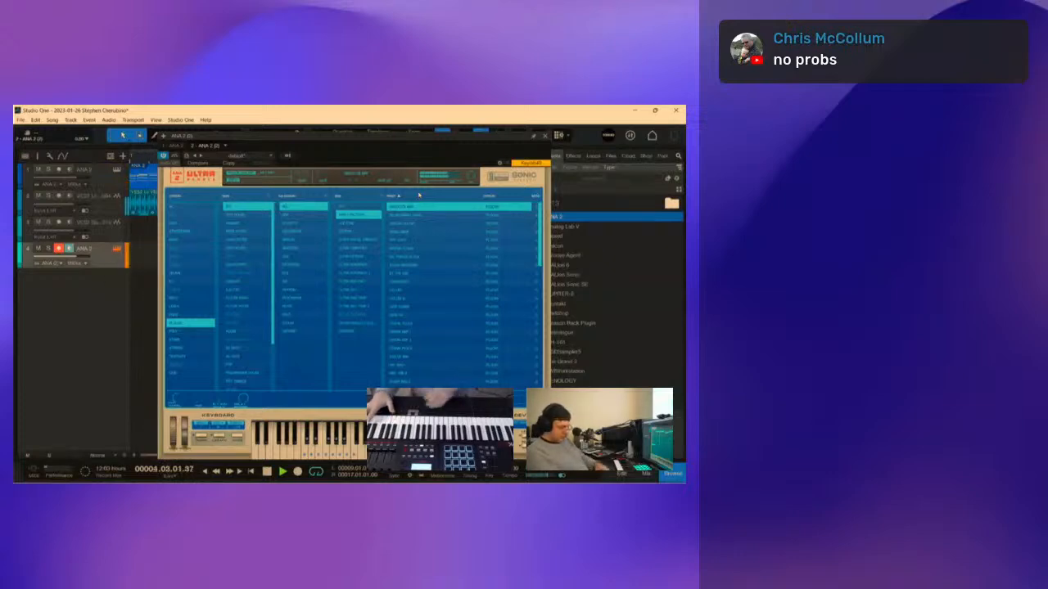
pyautogui.press('space')
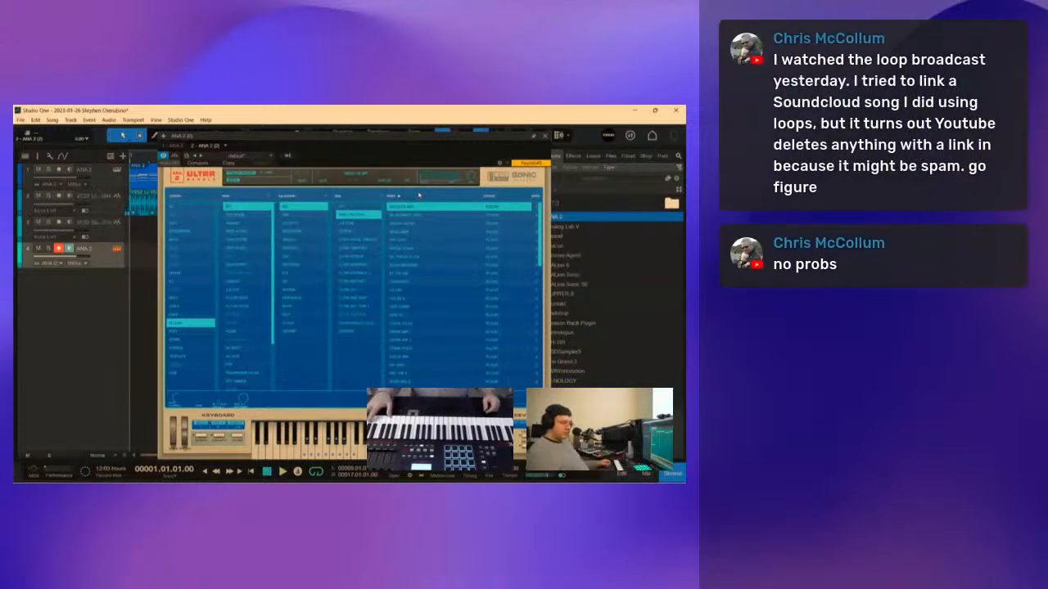
# Step: Record a pluck part from bar 1 on the second ANA 2 track and close the instrument window
pyautogui.press('KP_Multiply')
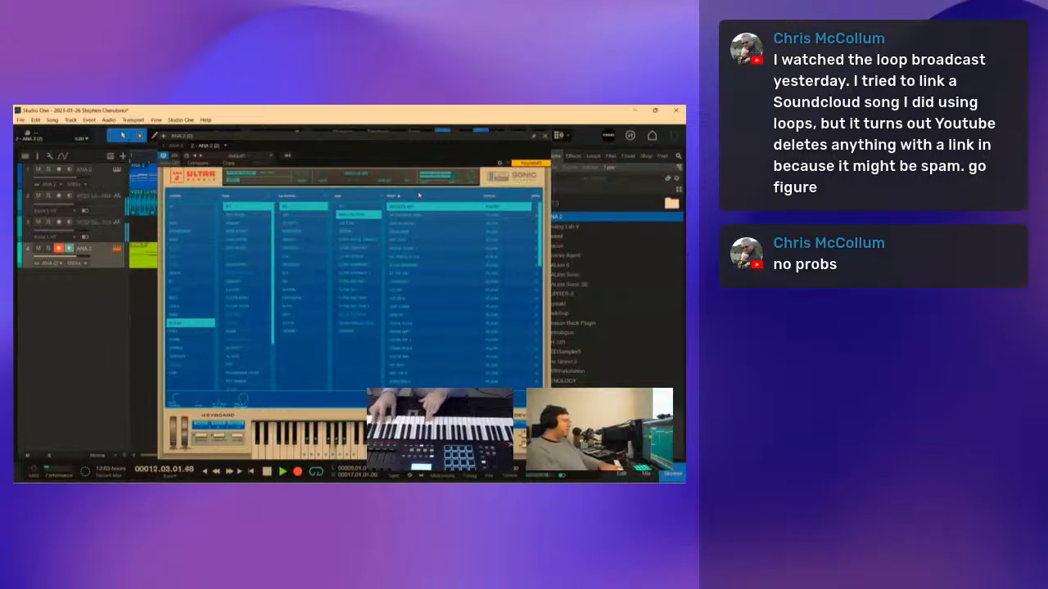
pyautogui.press('space')
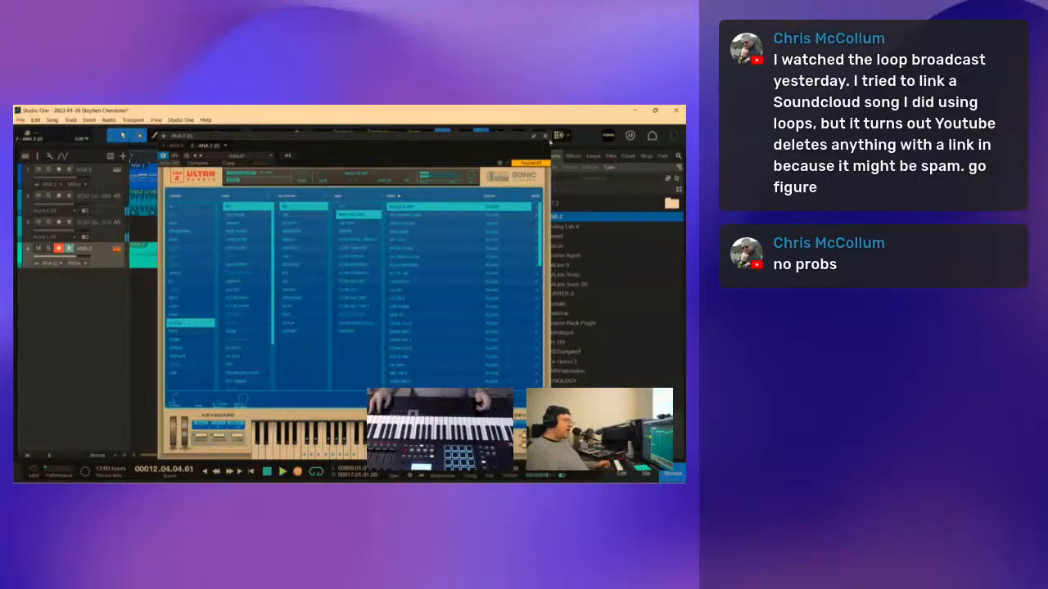
pyautogui.click(547, 135)
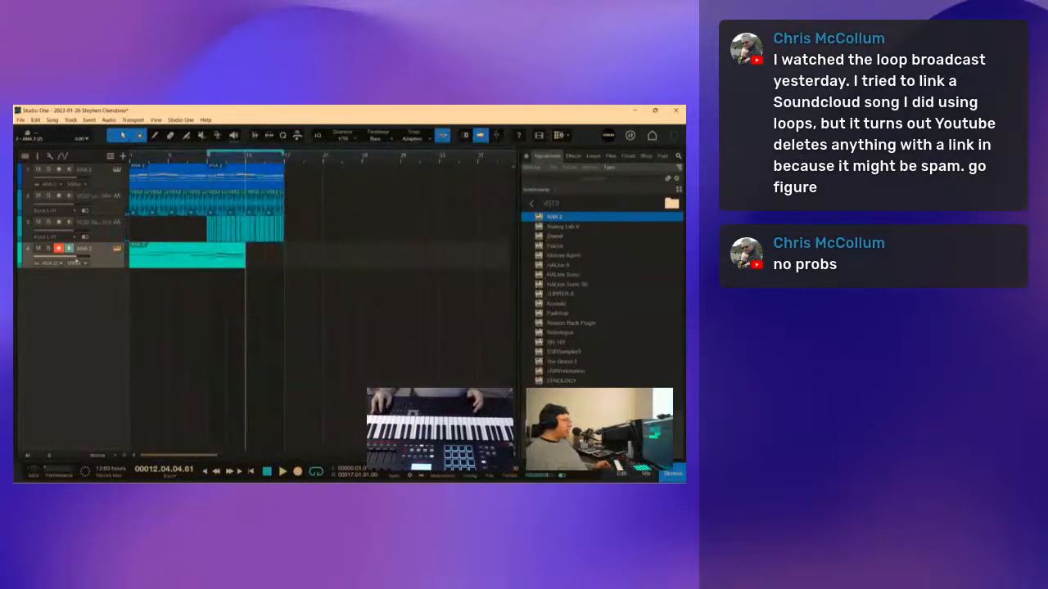
# Step: Solo the second ANA 2 track and play its recorded take from around bar 9
pyautogui.click(50, 250)
pyautogui.click(208, 158)
pyautogui.press('space')
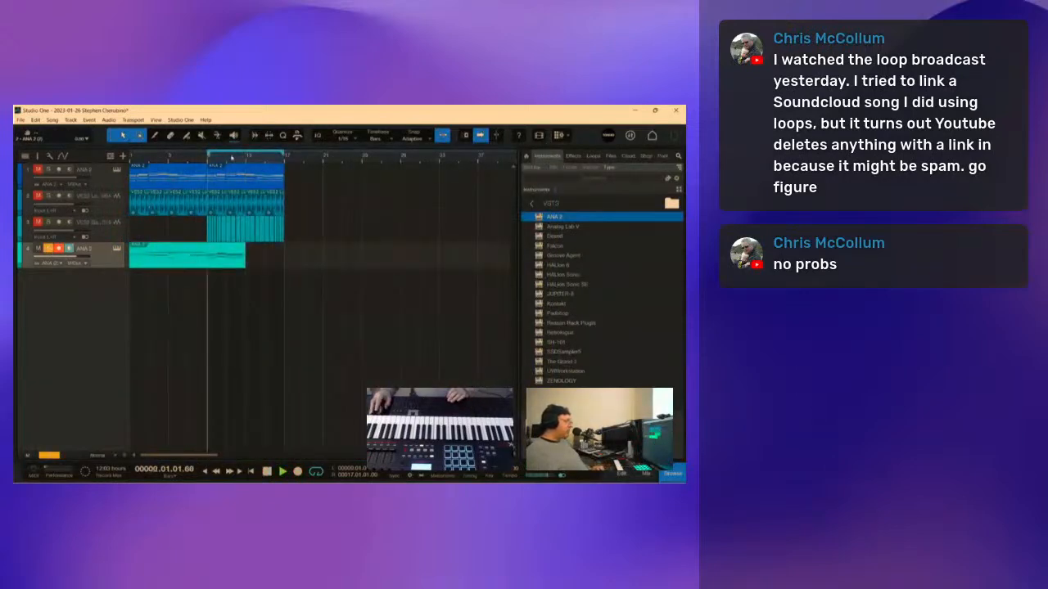
pyautogui.click(197, 159)
pyautogui.moveTo(224, 158); pyautogui.dragTo(283, 182)
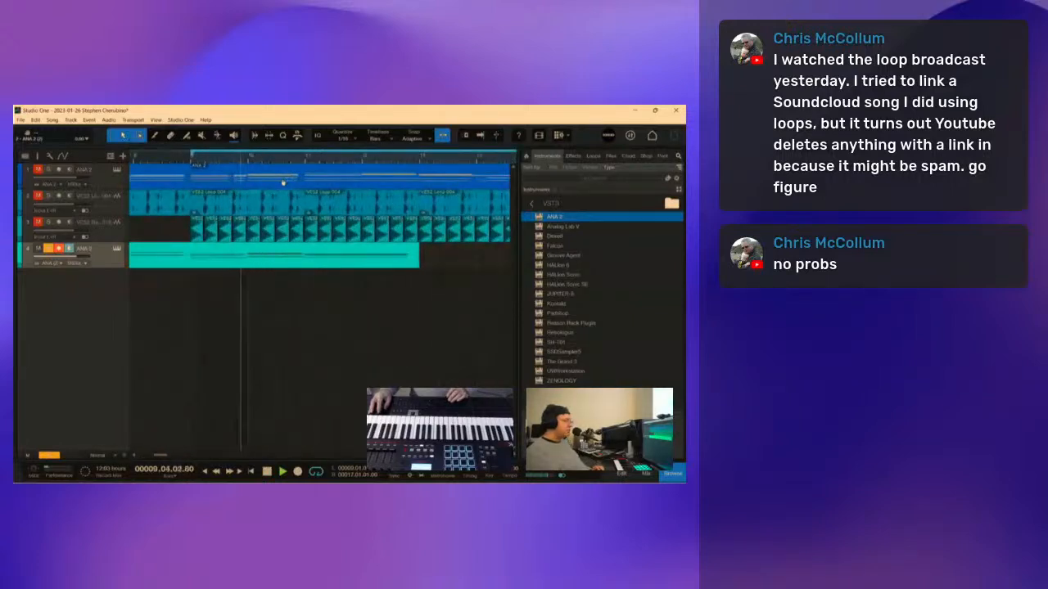
pyautogui.press('space')
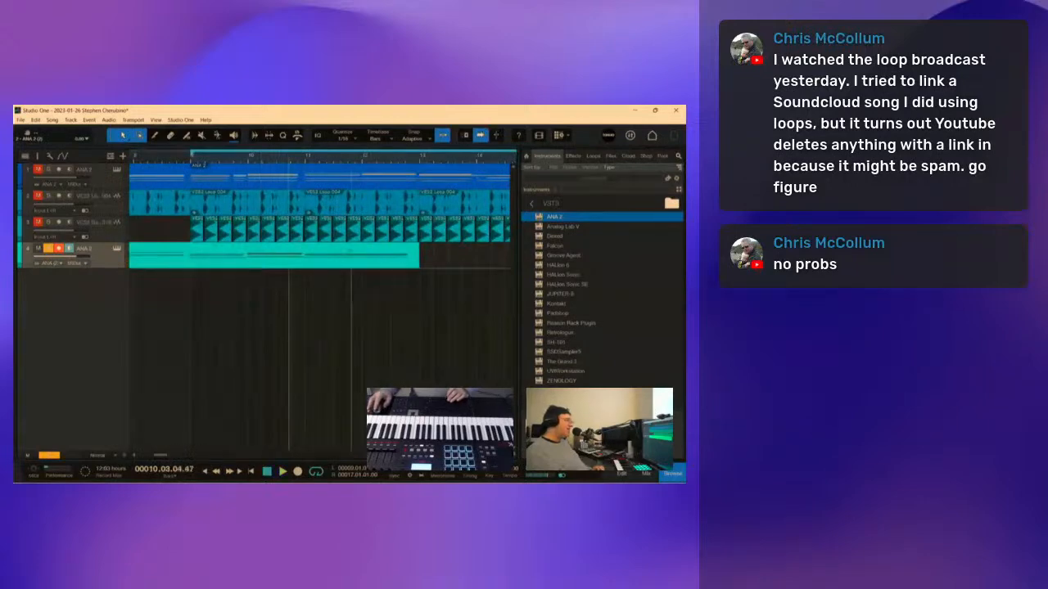
pyautogui.moveTo(300, 161)
pyautogui.mouseDown()
pyautogui.moveTo(304, 137)
pyautogui.moveTo(298, 144)
pyautogui.mouseUp()
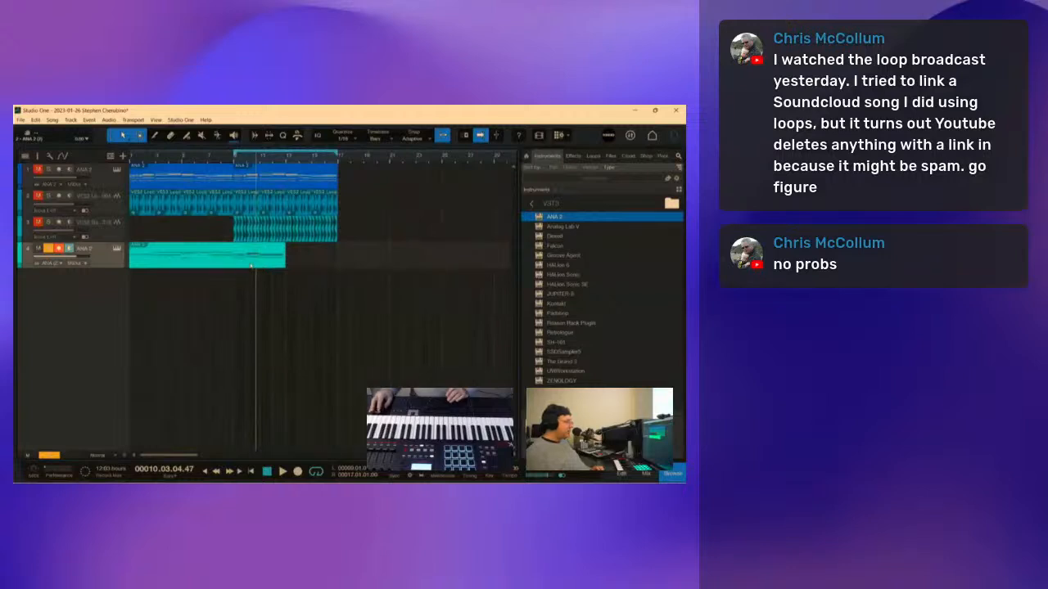
# Step: Replace the pluck take with a new one recorded from bar 1 and shift it to start at bar 9
pyautogui.press('Delete')
pyautogui.press(',')
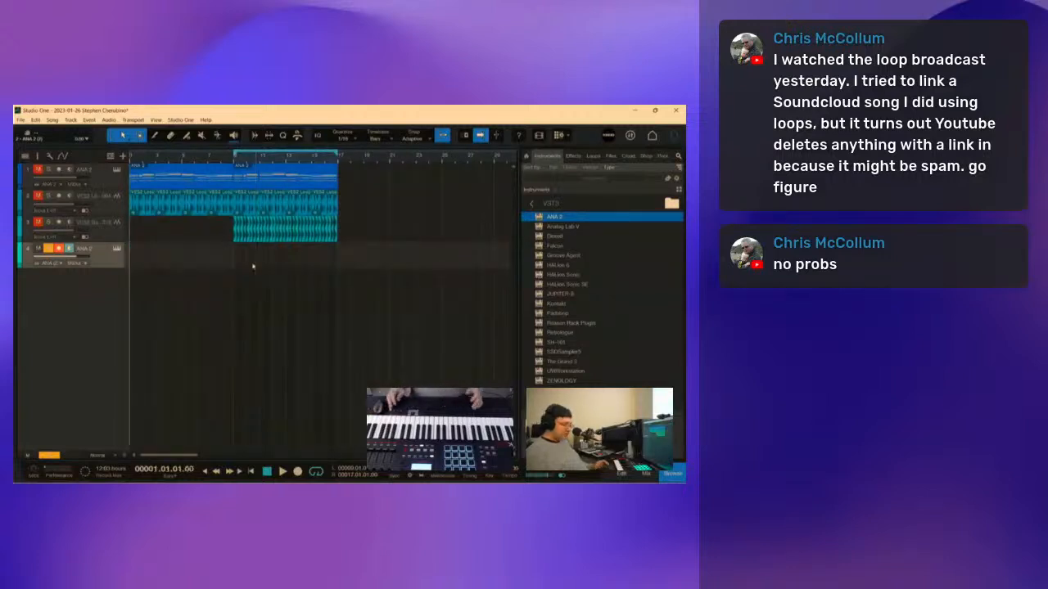
pyautogui.press('KP_Multiply')
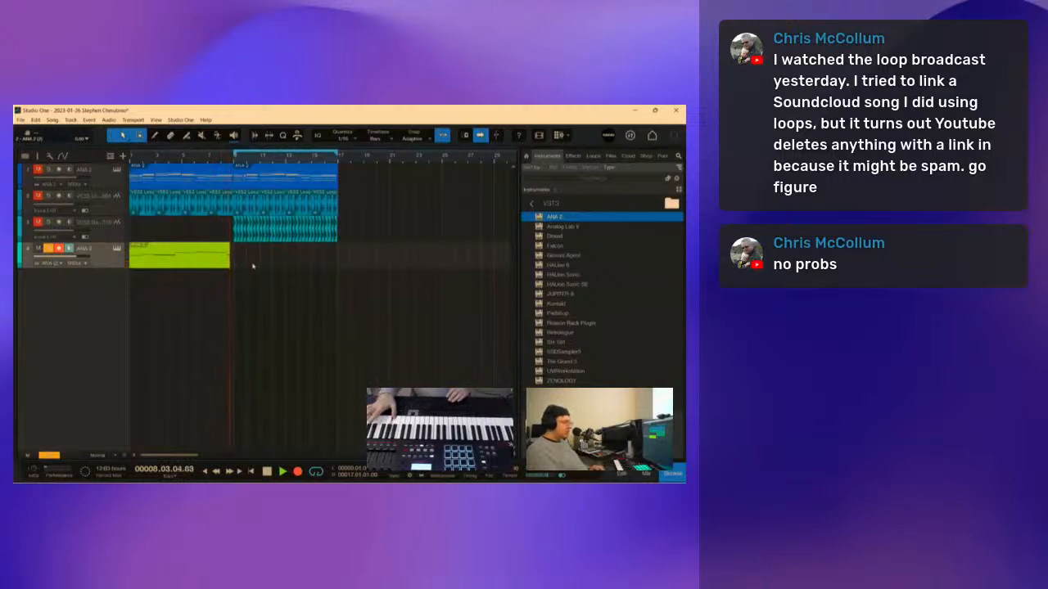
pyautogui.press('space')
pyautogui.moveTo(170, 267); pyautogui.dragTo(273, 268)
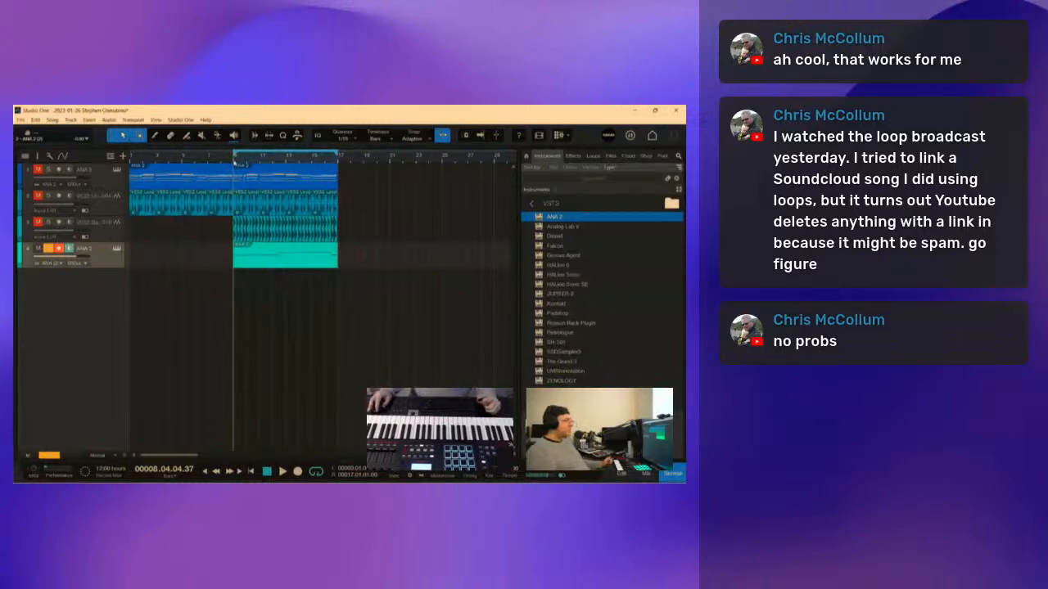
# Step: Play from bar 9 and duplicate the bass, drum loop and bass drum parts of bars 1 to 17 from bar 17
pyautogui.moveTo(276, 159)
pyautogui.mouseDown()
pyautogui.moveTo(273, 173)
pyautogui.moveTo(273, 158)
pyautogui.mouseUp()
pyautogui.press('space')
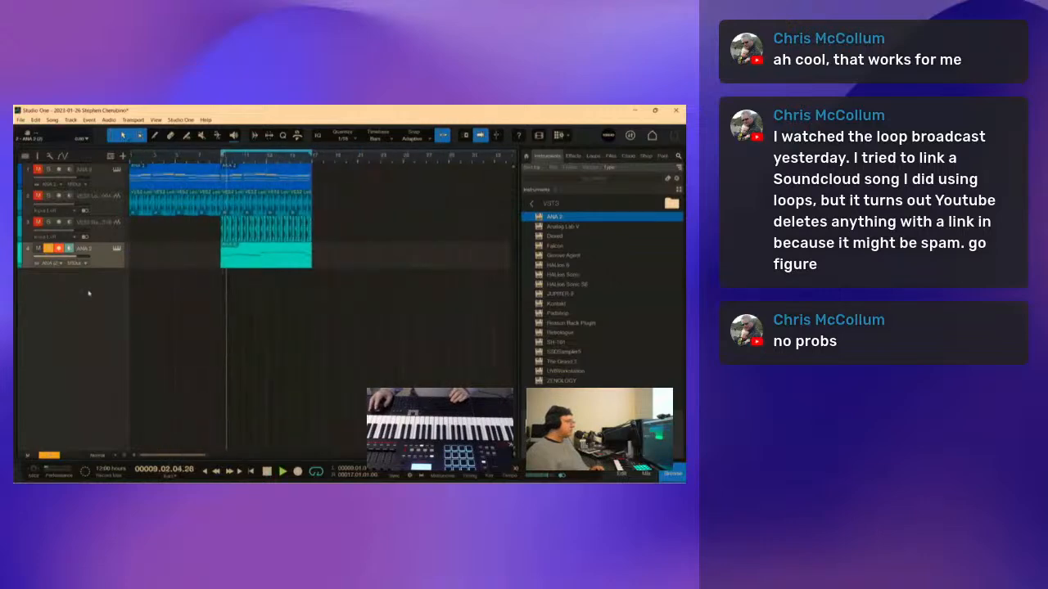
pyautogui.moveTo(321, 243); pyautogui.dragTo(124, 169)
pyautogui.press('d')
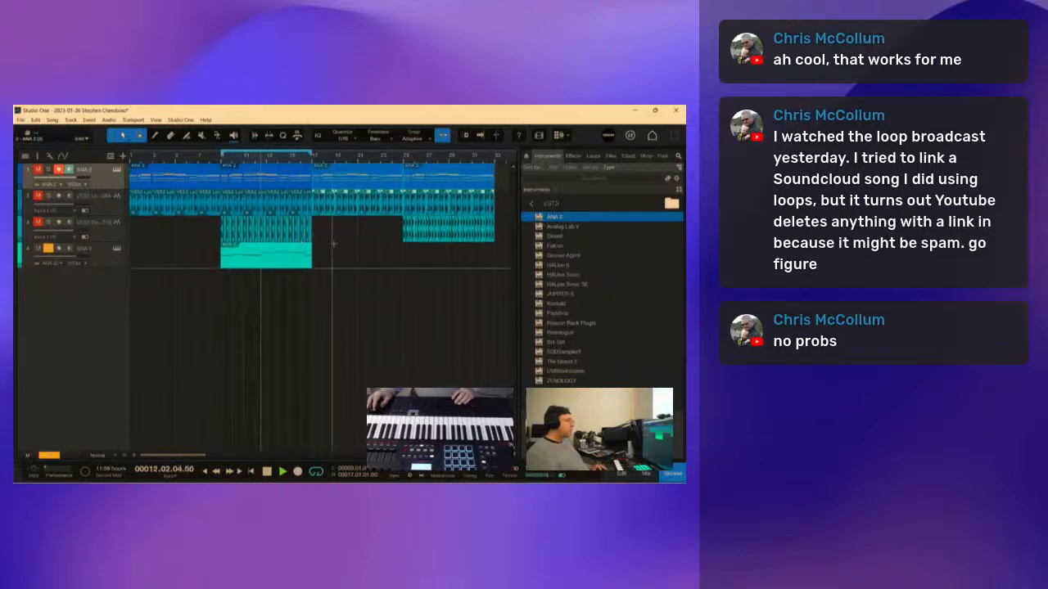
pyautogui.press('space')
pyautogui.press('f')
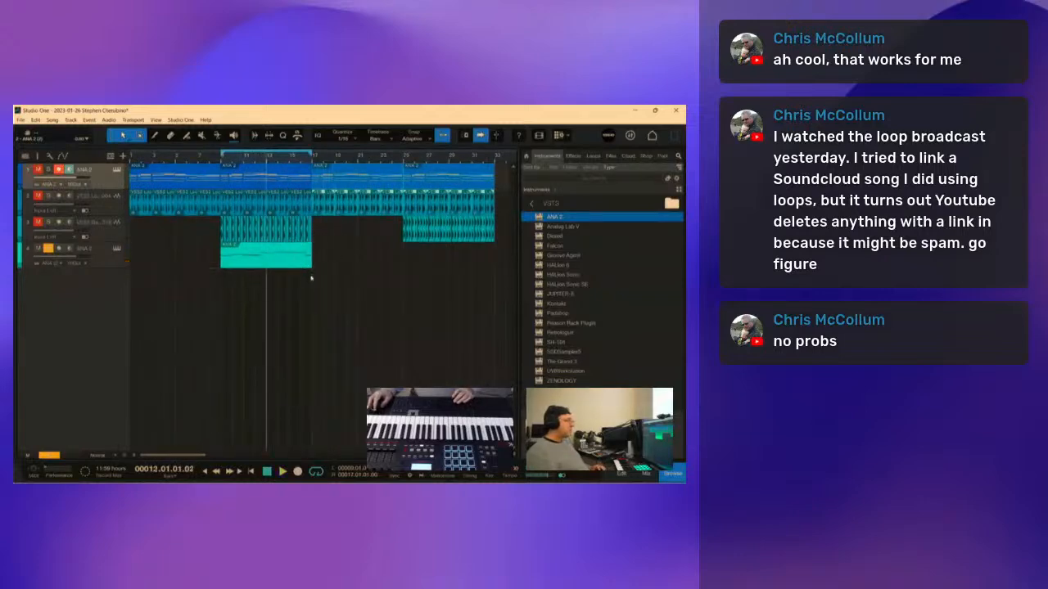
# Step: Move the pluck part back to bar 1 and delete the bass drum hits between bars 9 and 17
pyautogui.moveTo(297, 272); pyautogui.dragTo(205, 273)
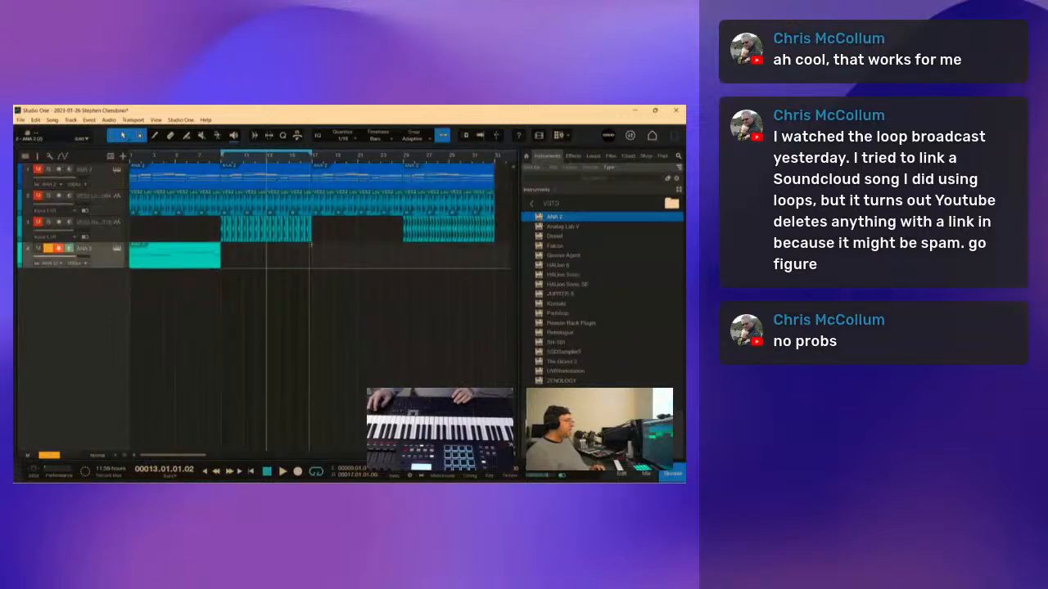
pyautogui.moveTo(321, 234); pyautogui.dragTo(198, 222)
pyautogui.press('Delete')
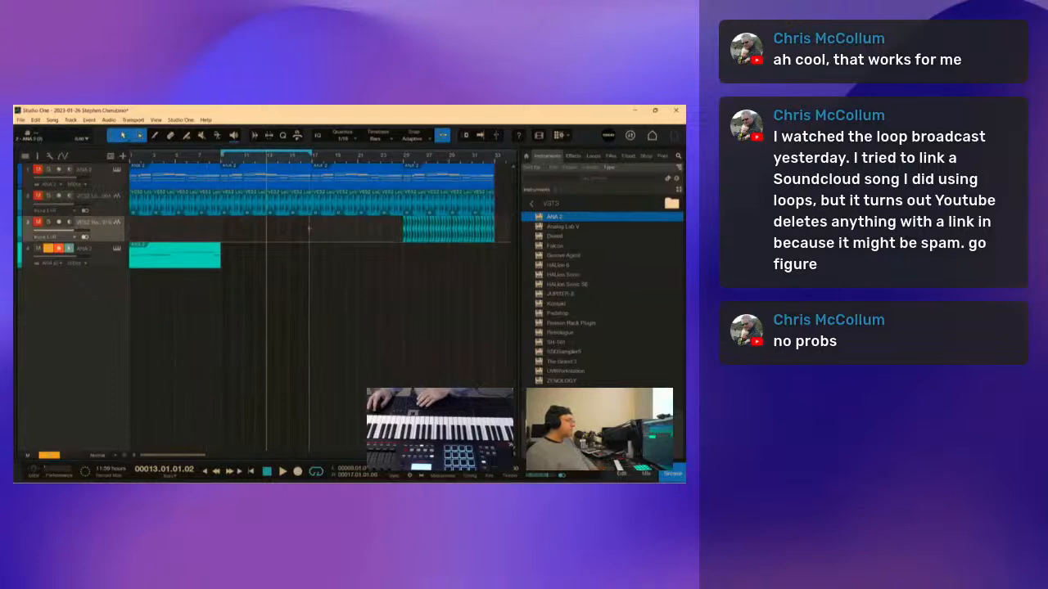
# Step: Delete the bass and drum loop parts in bars 1 to 17 and move the remaining parts to start at bar 9
pyautogui.moveTo(311, 241); pyautogui.dragTo(132, 165)
pyautogui.press('Delete')
pyautogui.moveTo(506, 243)
pyautogui.mouseDown()
pyautogui.moveTo(306, 175)
pyautogui.moveTo(155, 182)
pyautogui.moveTo(307, 203)
pyautogui.mouseUp()
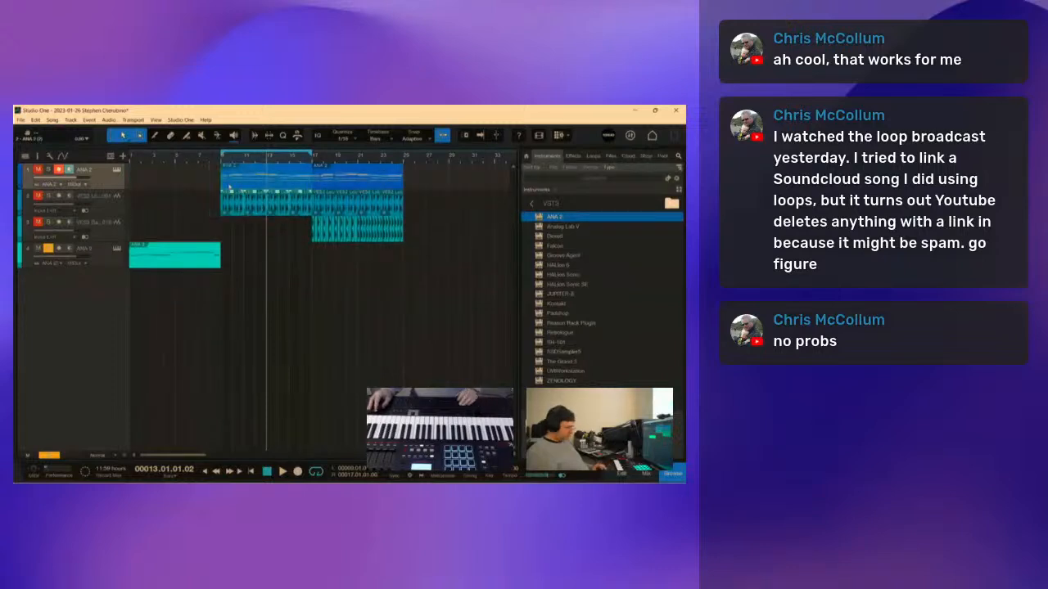
# Step: Copy the bass and drum loop parts from bar 9 to bar 1 and turn off the solo on the pluck track
pyautogui.moveTo(230, 189); pyautogui.dragTo(131, 184)
pyautogui.press('space')
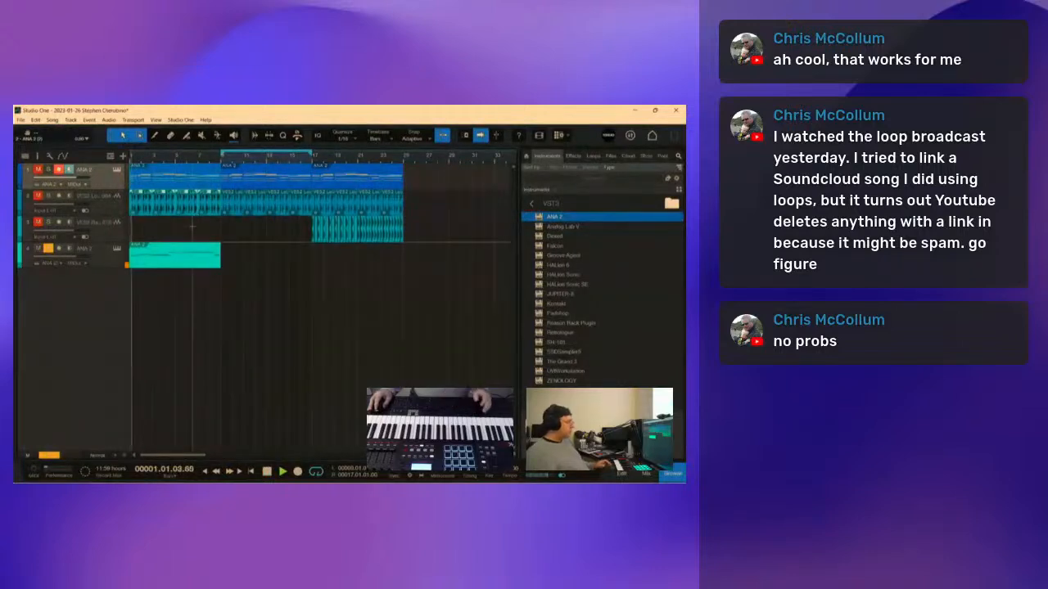
pyautogui.click(55, 455)
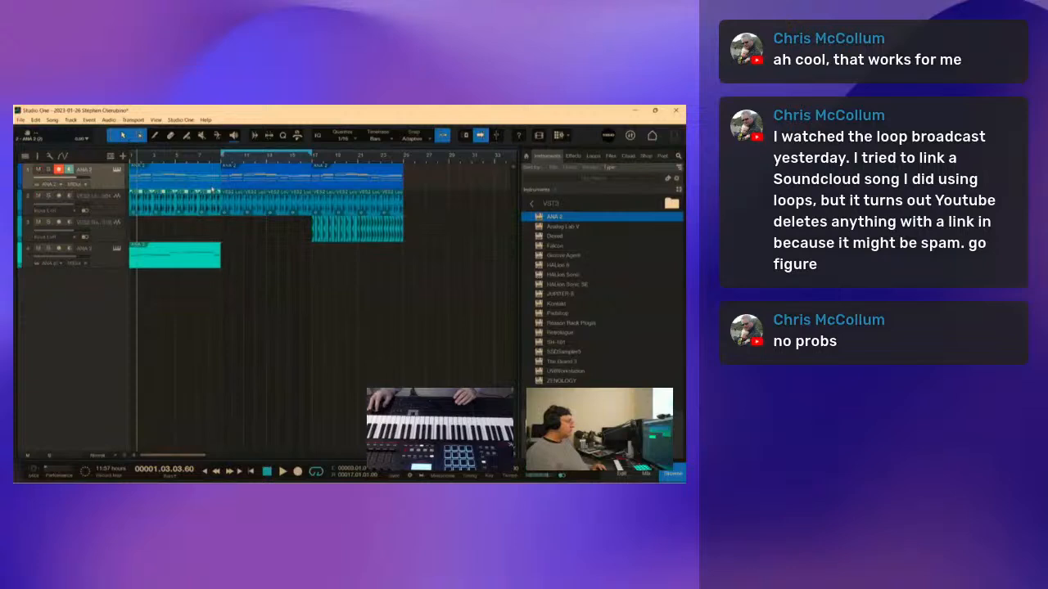
# Step: Delete the drum loop and bass parts from bars 1 to 9 while playing the song from the start
pyautogui.moveTo(216, 209); pyautogui.dragTo(135, 211)
pyautogui.click(144, 213)
pyautogui.press('Delete')
pyautogui.press(',')
pyautogui.press('space')
pyautogui.click(176, 176)
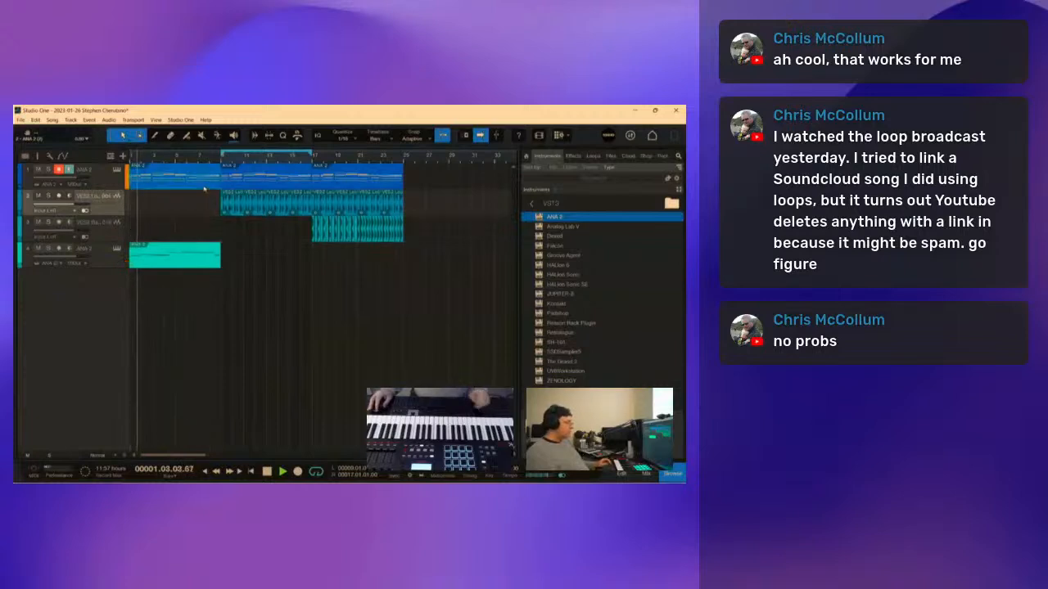
pyautogui.press('Delete')
# Step: Copy the drum loop to bar 5, duplicate it up to bar 9, and select the pluck part
pyautogui.moveTo(230, 214); pyautogui.dragTo(182, 214)
pyautogui.press('d')
pyautogui.press('d')
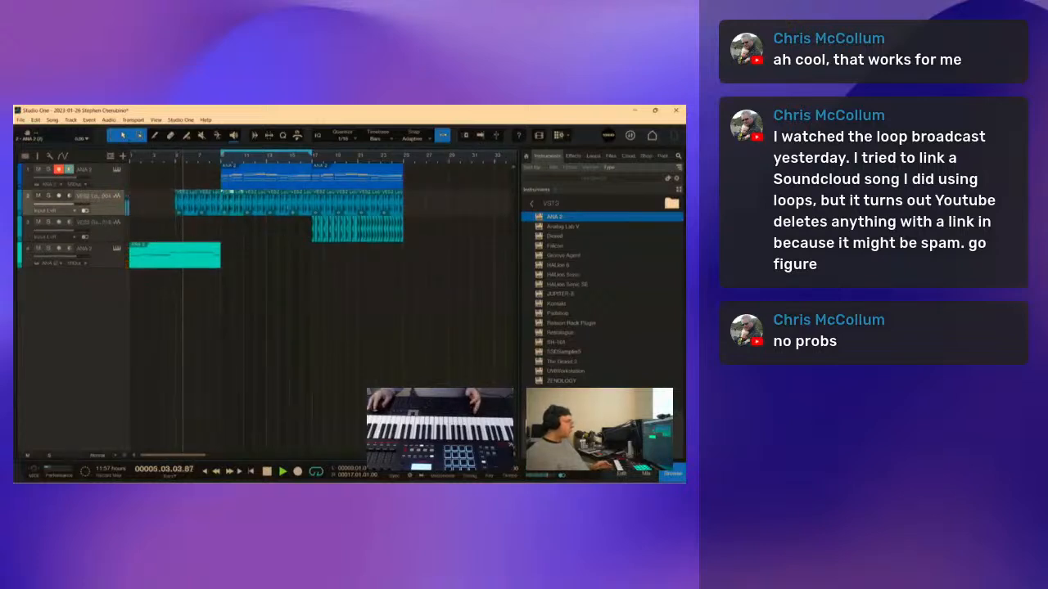
pyautogui.click(209, 255)
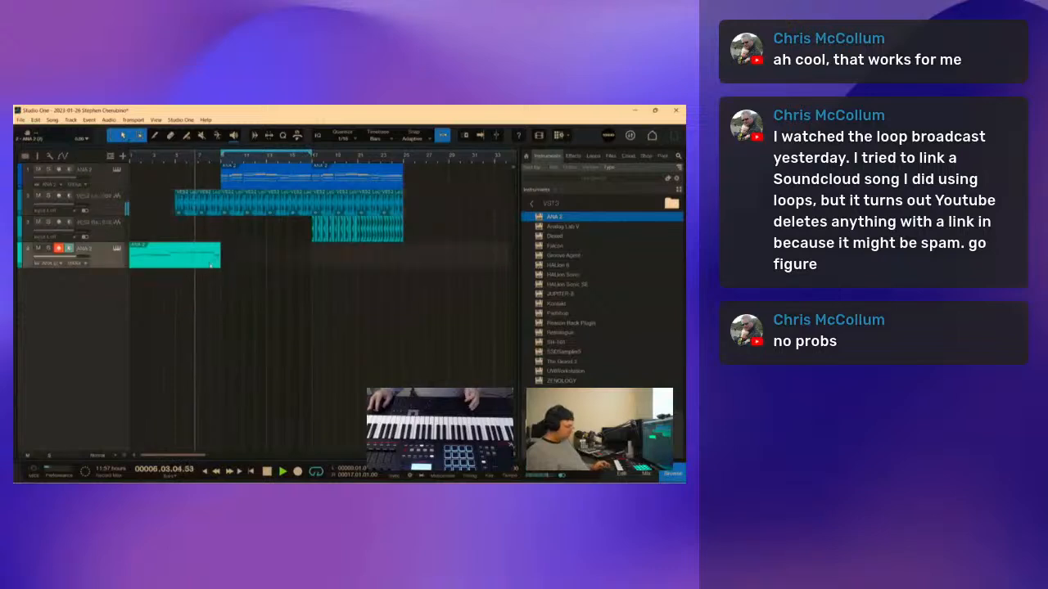
# Step: Duplicate the pluck part twice so it fills bars 9 to 25, and move the loop range to bars 17 to 25
pyautogui.press('d')
pyautogui.moveTo(311, 154); pyautogui.dragTo(403, 153)
pyautogui.moveTo(221, 153); pyautogui.dragTo(313, 153)
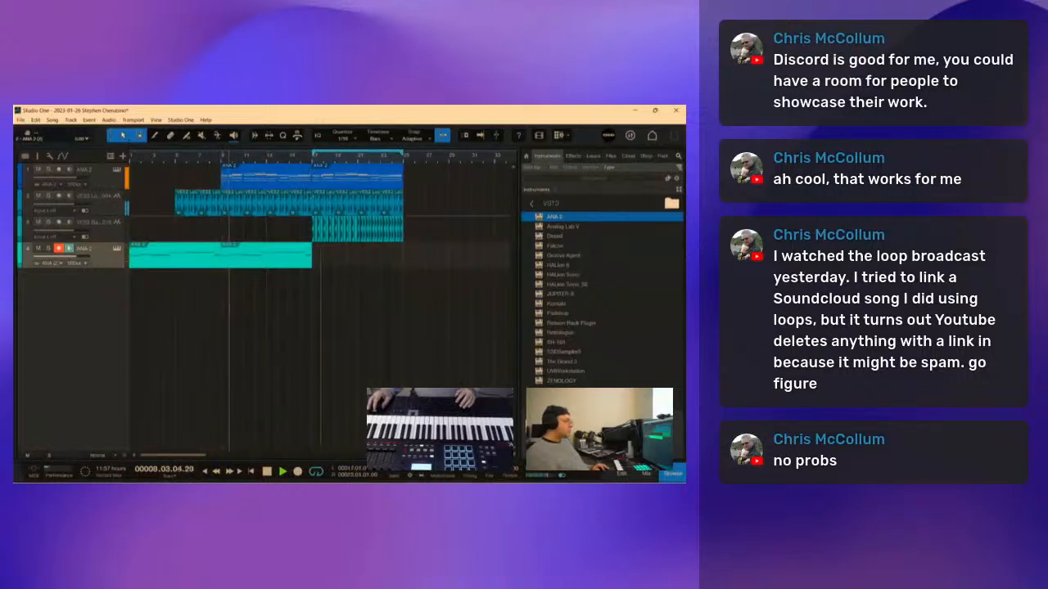
pyautogui.press('d')
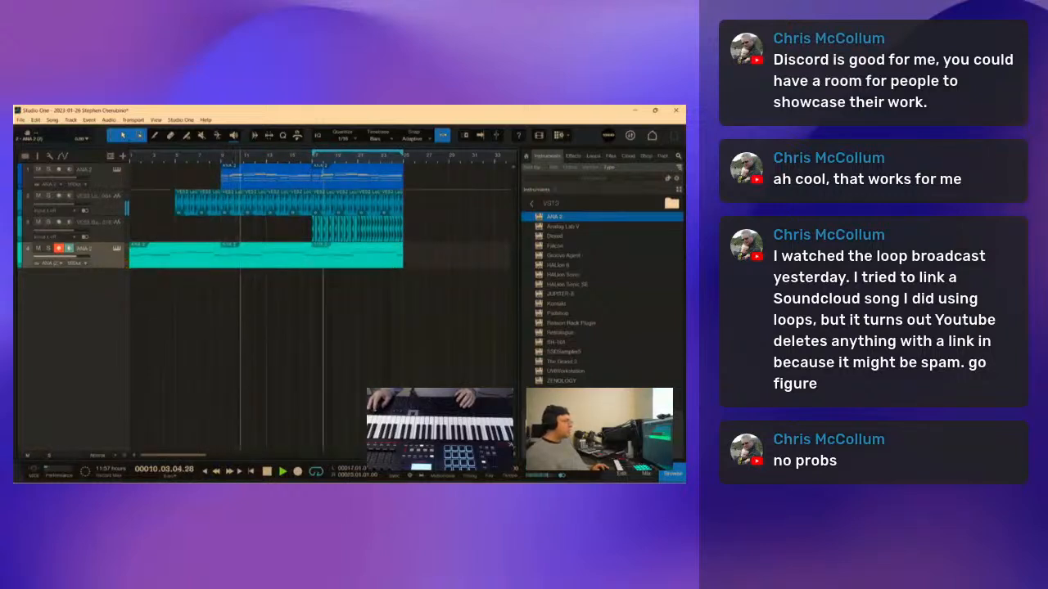
# Step: Listen to how the parts build up through bar 23, stop playback, and return the view to the song start
pyautogui.scroll(1, 266, 153)
pyautogui.scroll(-6, 265, 153)
pyautogui.scroll(2, 265, 154)
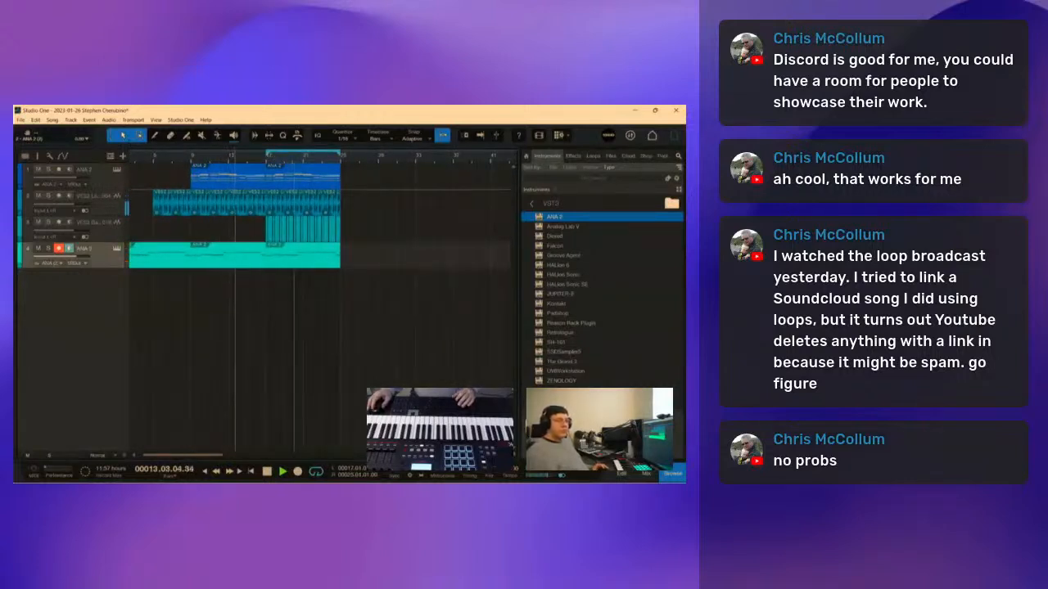
pyautogui.scroll(1, 291, 160)
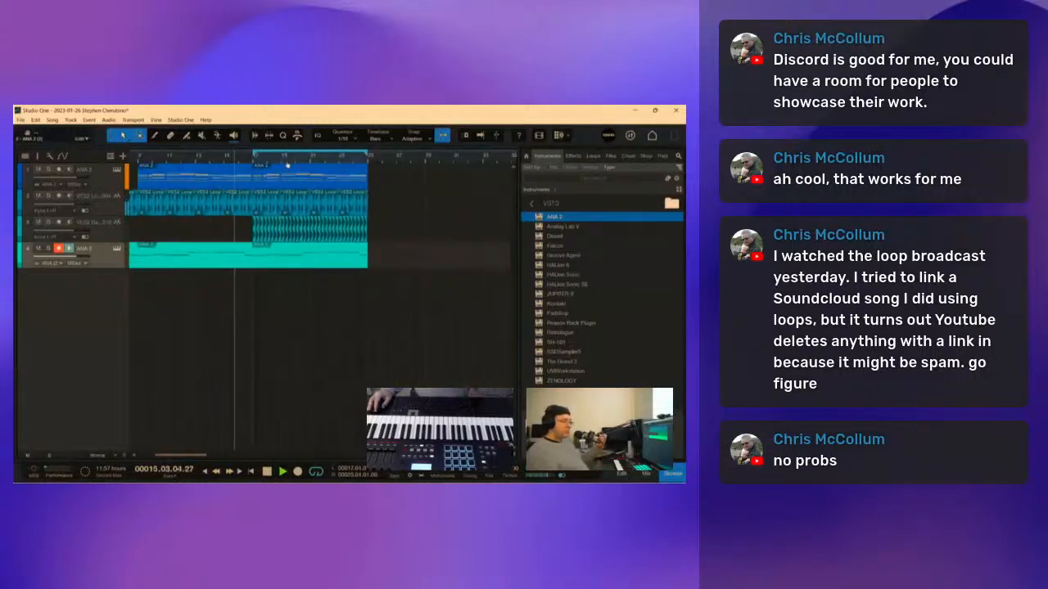
pyautogui.scroll(1, 291, 162)
pyautogui.moveTo(296, 160); pyautogui.dragTo(298, 157)
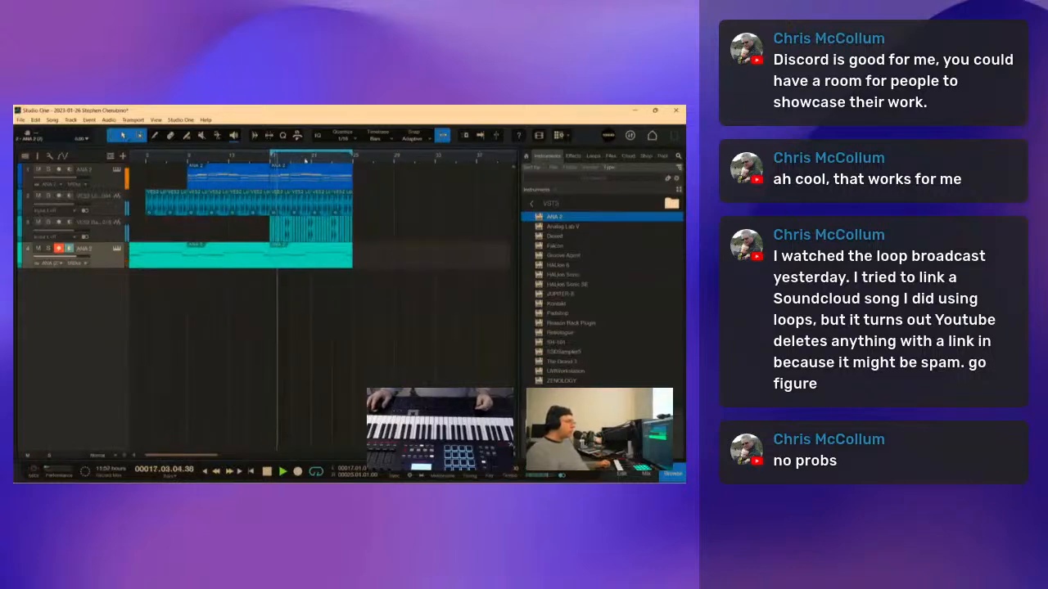
pyautogui.moveTo(307, 159); pyautogui.dragTo(280, 158)
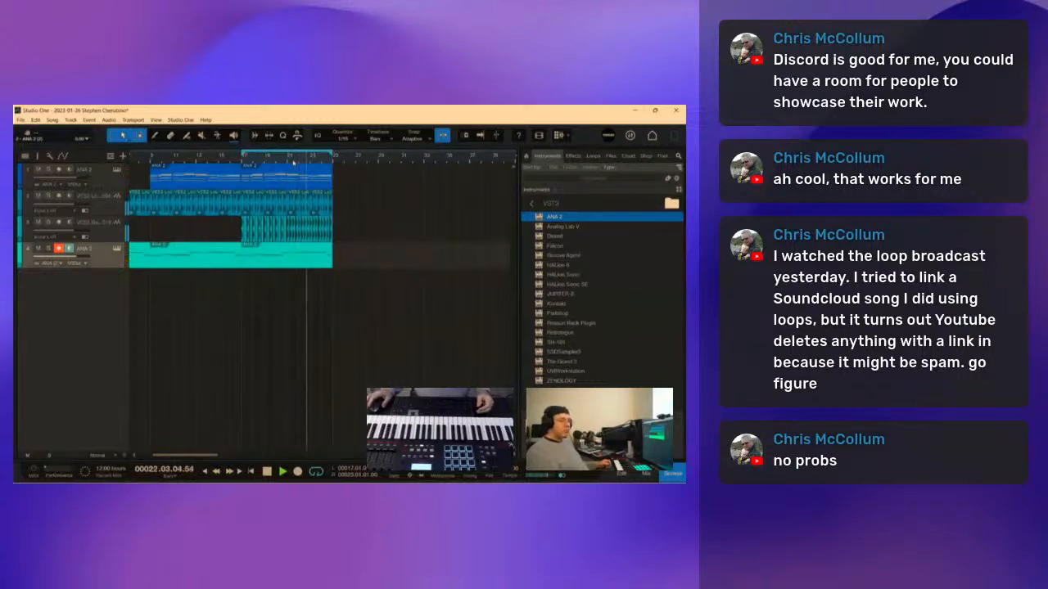
pyautogui.press('space')
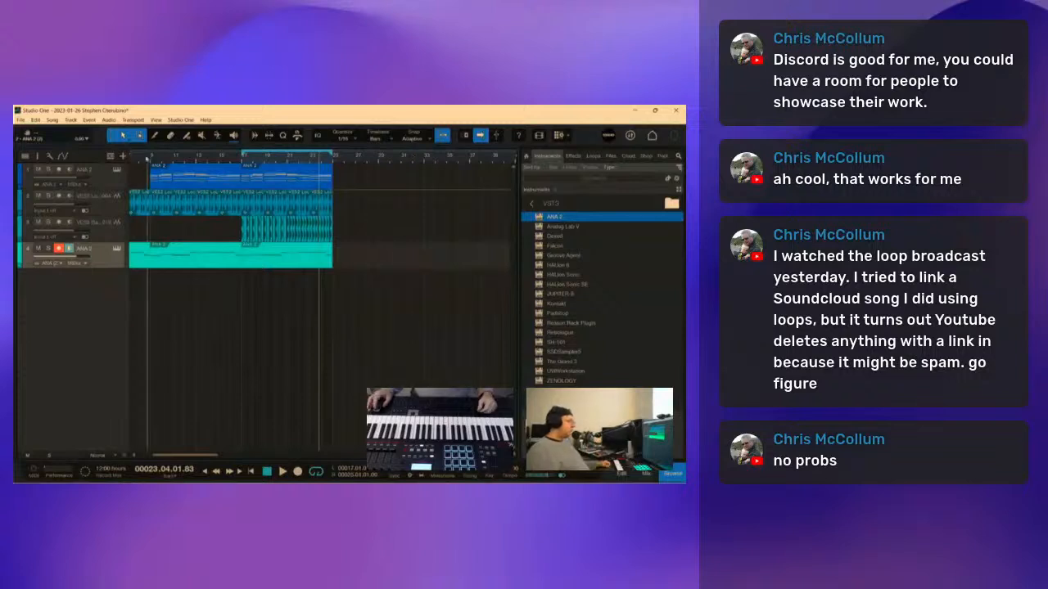
pyautogui.moveTo(159, 159); pyautogui.dragTo(270, 159)
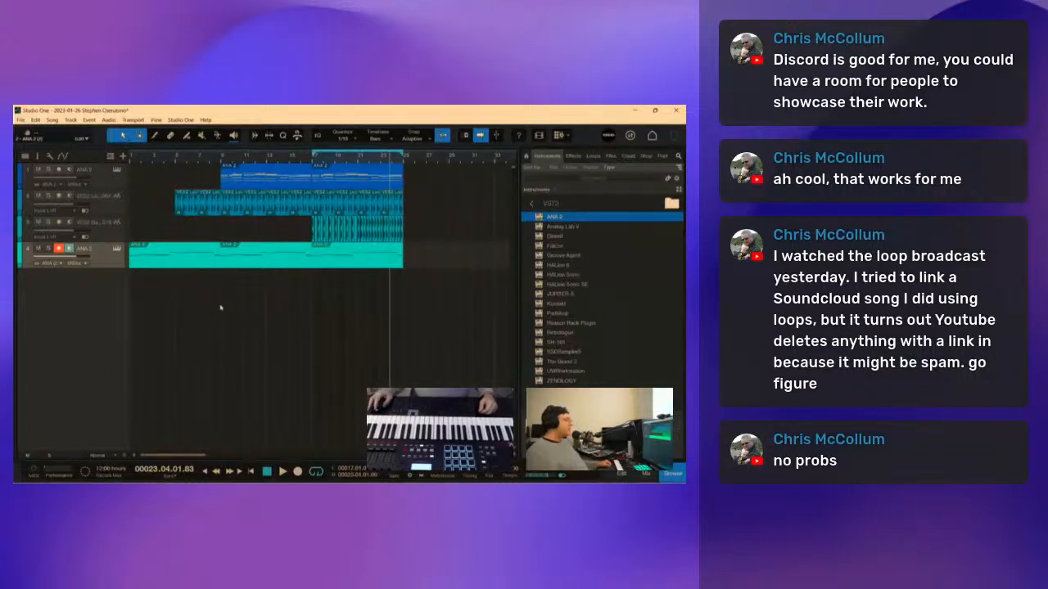
# Step: Add another ANA 2 instrument on a new track and close its preset browser
pyautogui.moveTo(540, 219); pyautogui.dragTo(241, 329)
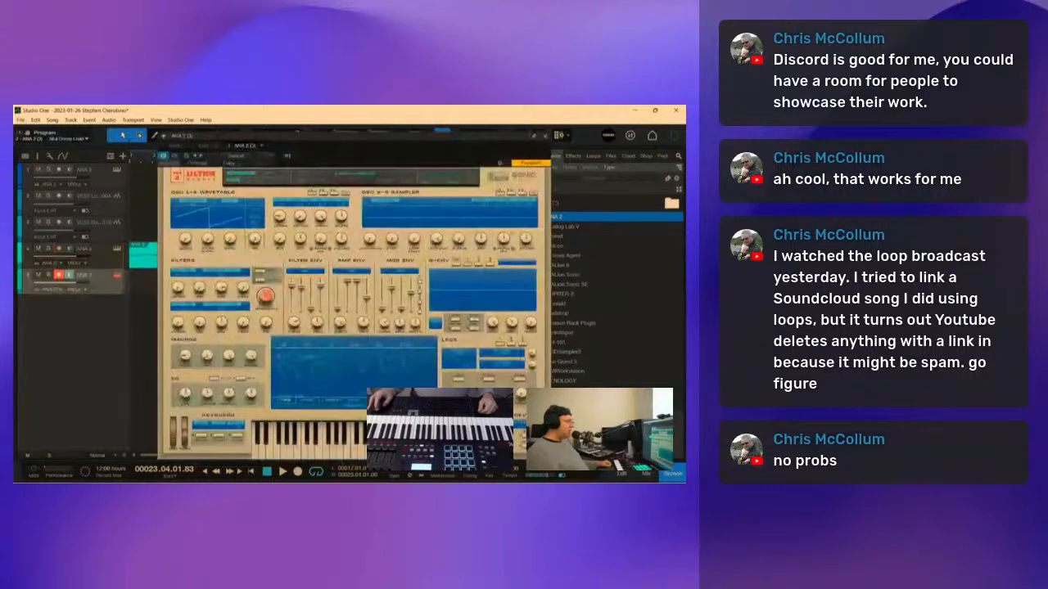
pyautogui.click(347, 176)
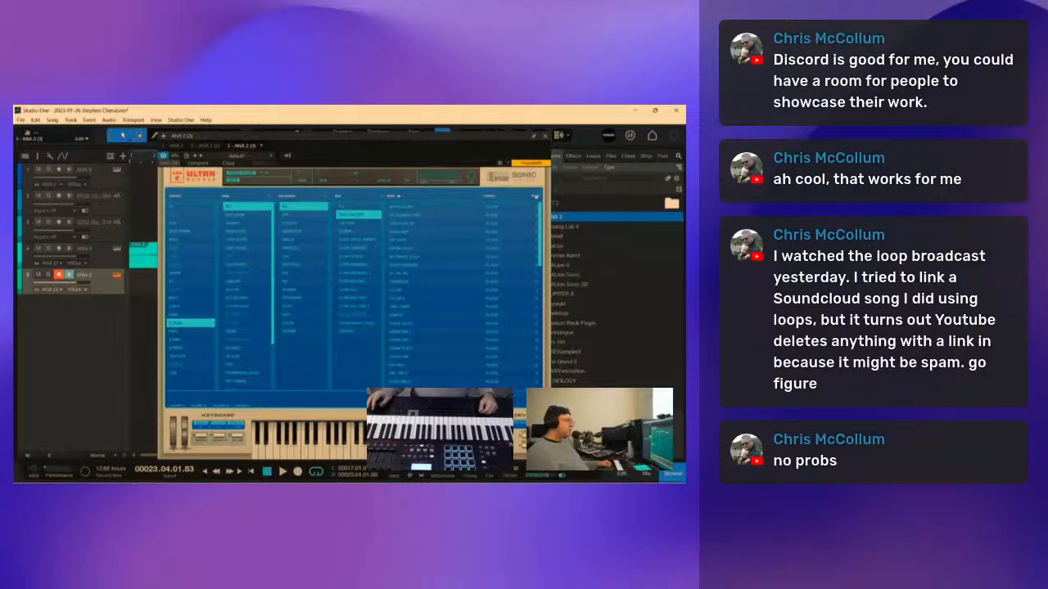
pyautogui.click(533, 196)
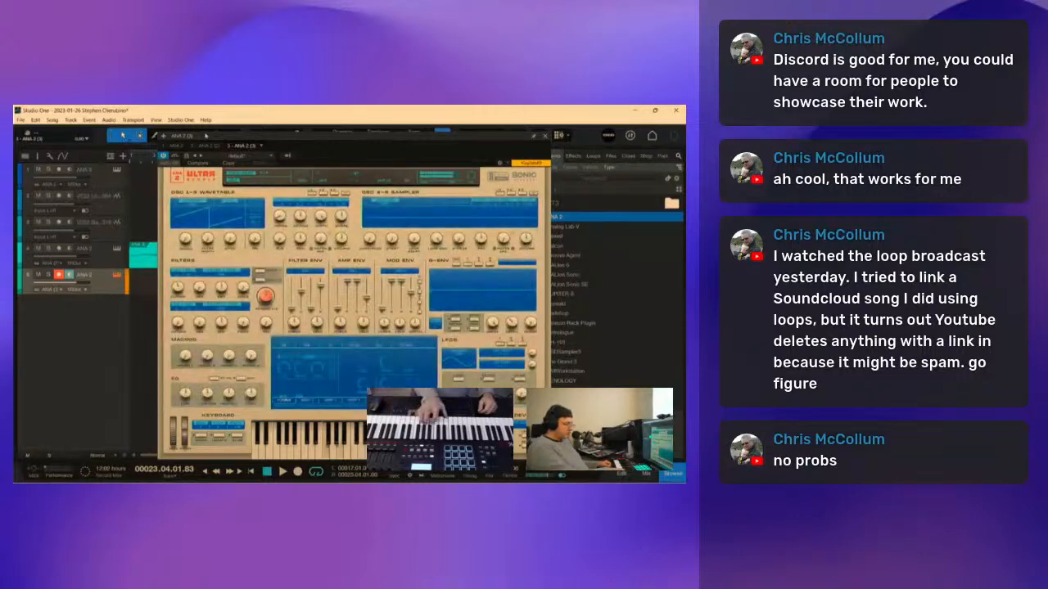
pyautogui.press(',')
pyautogui.press('KP_Multiply')
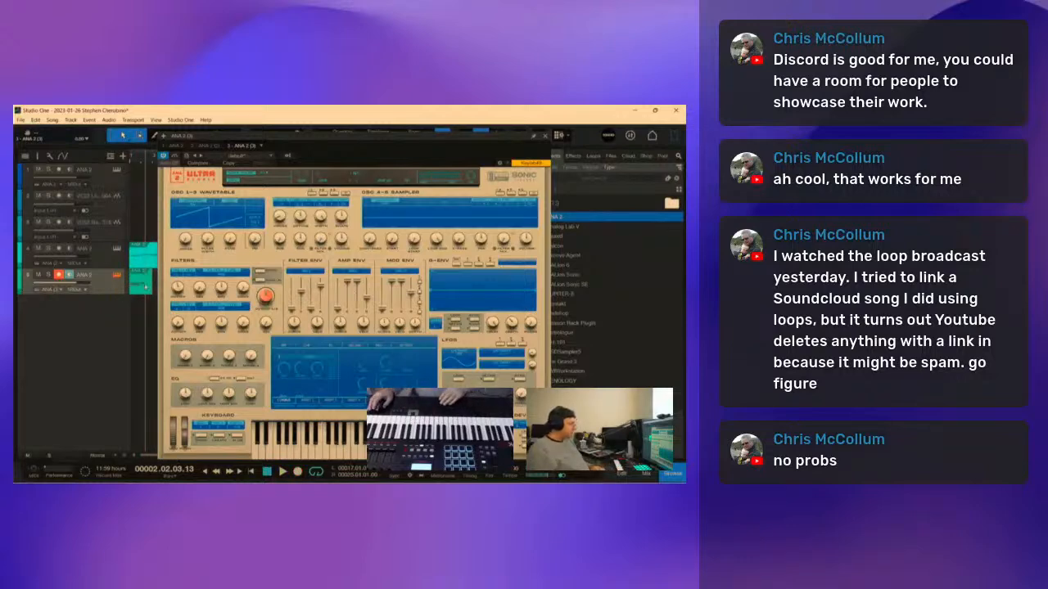
pyautogui.press('Delete')
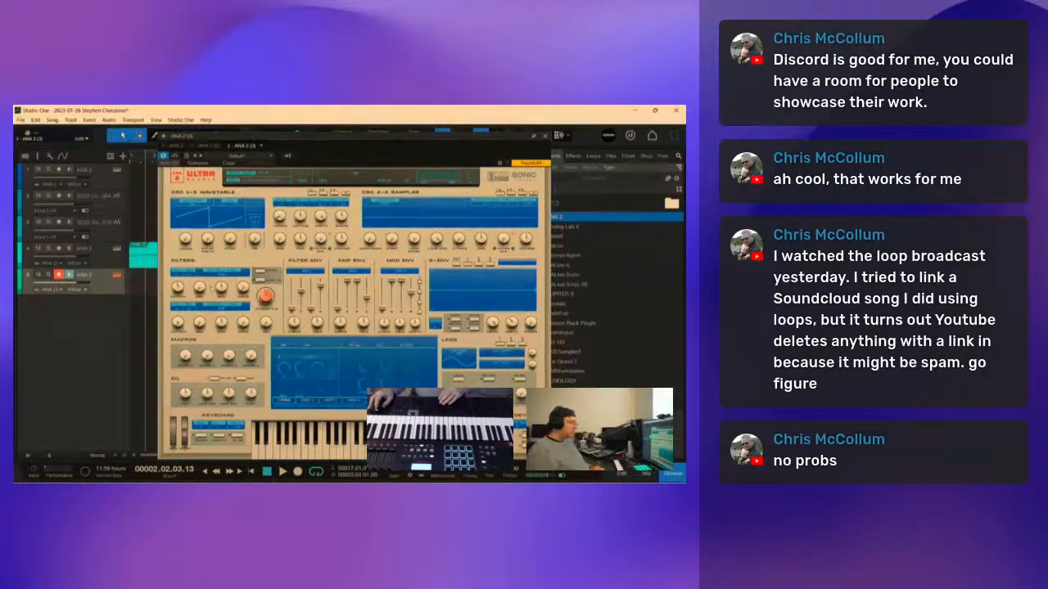
# Step: Lower the new ANA 2's Filter 1 and master filter frequencies and choose an analog type for the first filter
pyautogui.moveTo(178, 289); pyautogui.dragTo(182, 305)
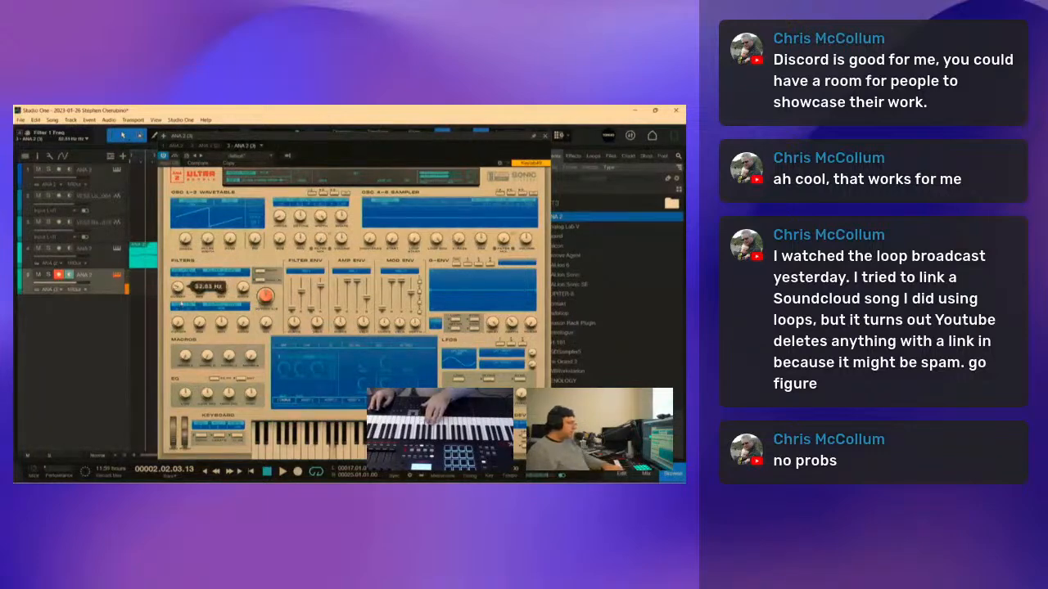
pyautogui.moveTo(266, 297); pyautogui.dragTo(267, 303)
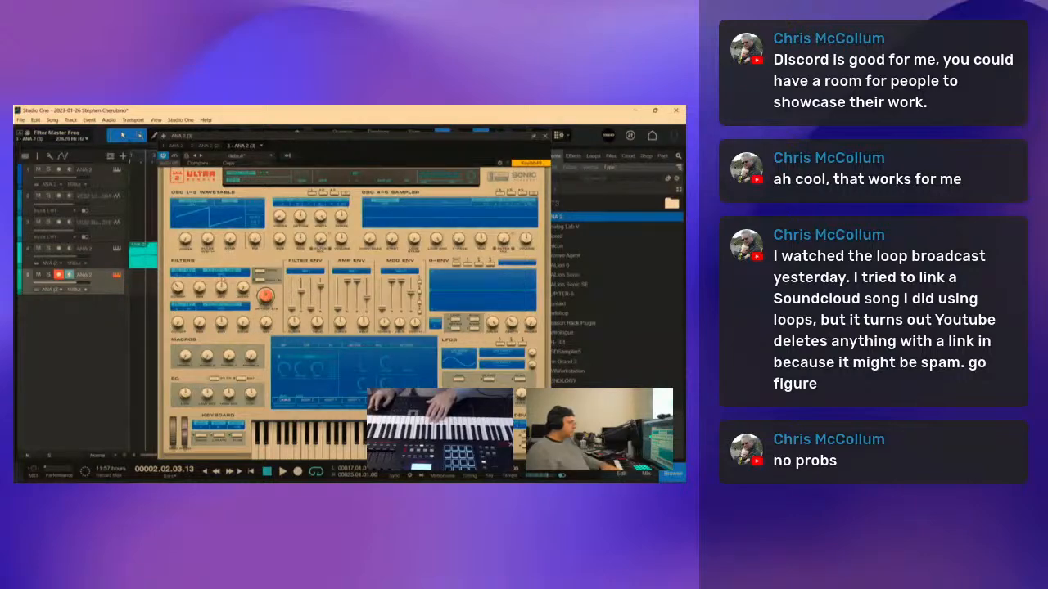
pyautogui.click(221, 275)
pyautogui.moveTo(220, 291)
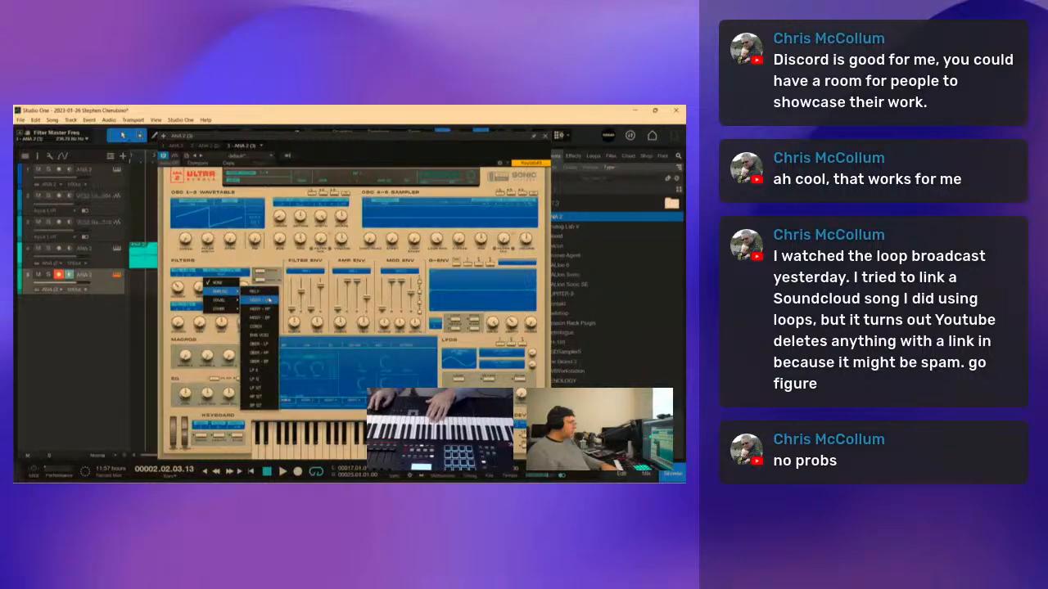
pyautogui.click(267, 299)
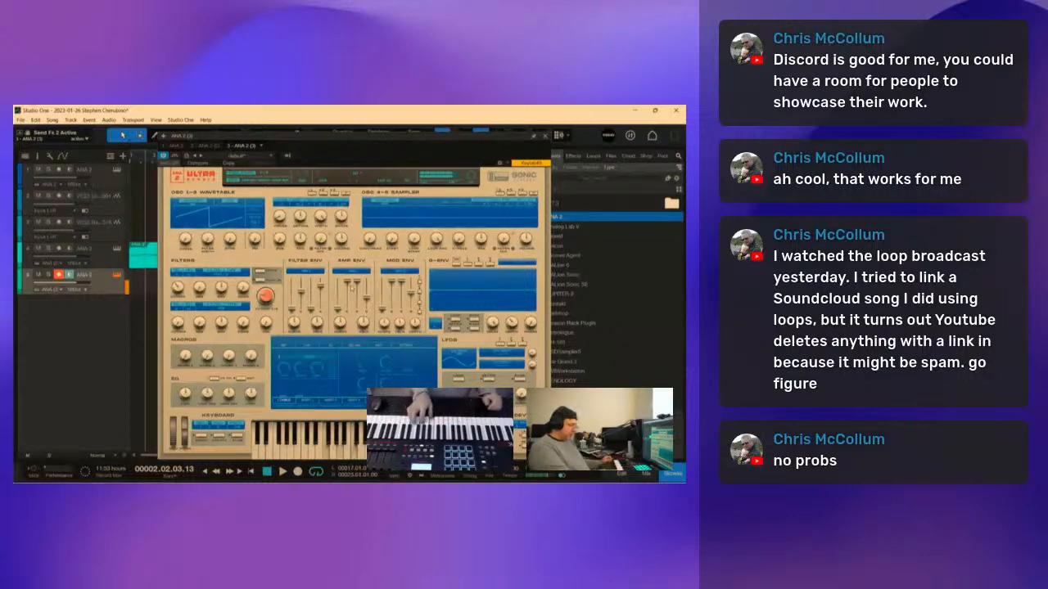
# Step: Record a chord part on the new ANA 2 track from bar 1 to bar 9 and close the instrument window
pyautogui.press(',')
pyautogui.press('KP_Multiply')
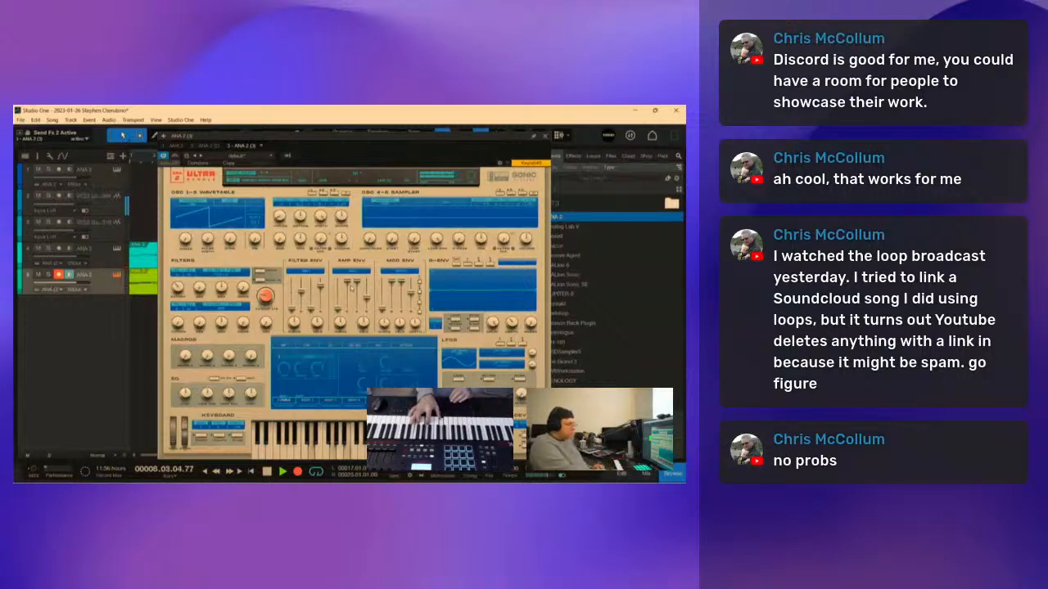
pyautogui.press('space')
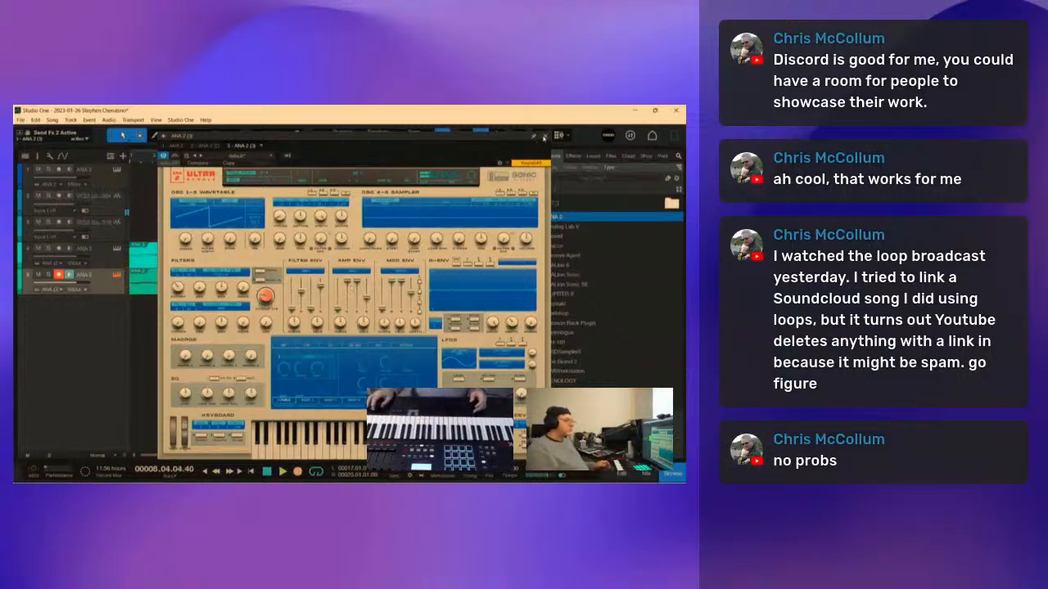
pyautogui.click(543, 138)
# Step: Open the recorded chord part in the note editor and quantize the ends and starts of all its notes
pyautogui.press('F2')
pyautogui.moveTo(242, 305); pyautogui.dragTo(281, 282)
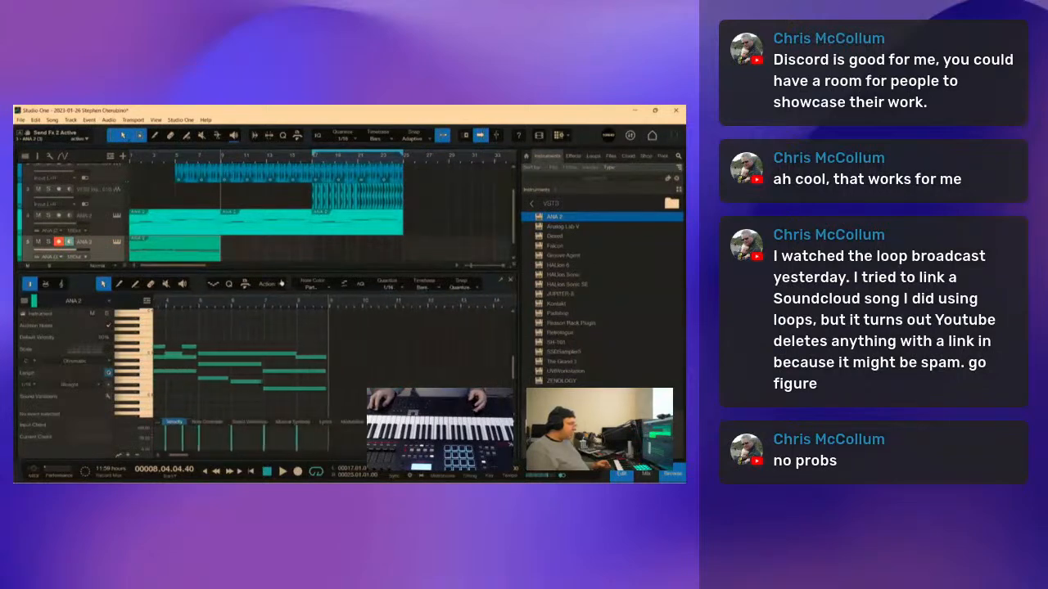
pyautogui.moveTo(347, 398); pyautogui.dragTo(122, 326)
pyautogui.rightClick(243, 375)
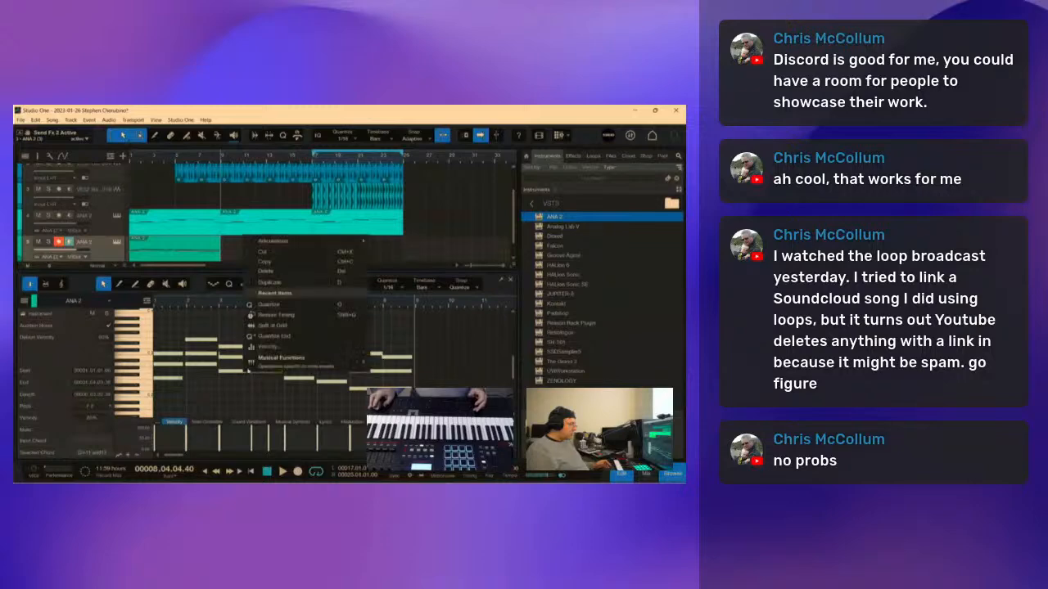
pyautogui.click(271, 336)
pyautogui.moveTo(189, 311); pyautogui.dragTo(216, 331)
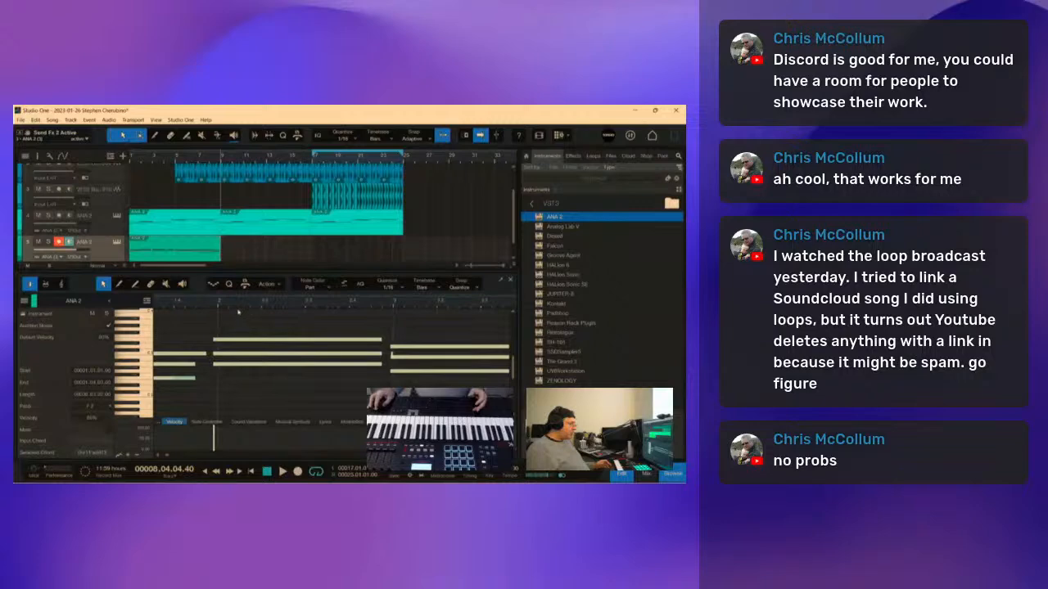
pyautogui.click(256, 381)
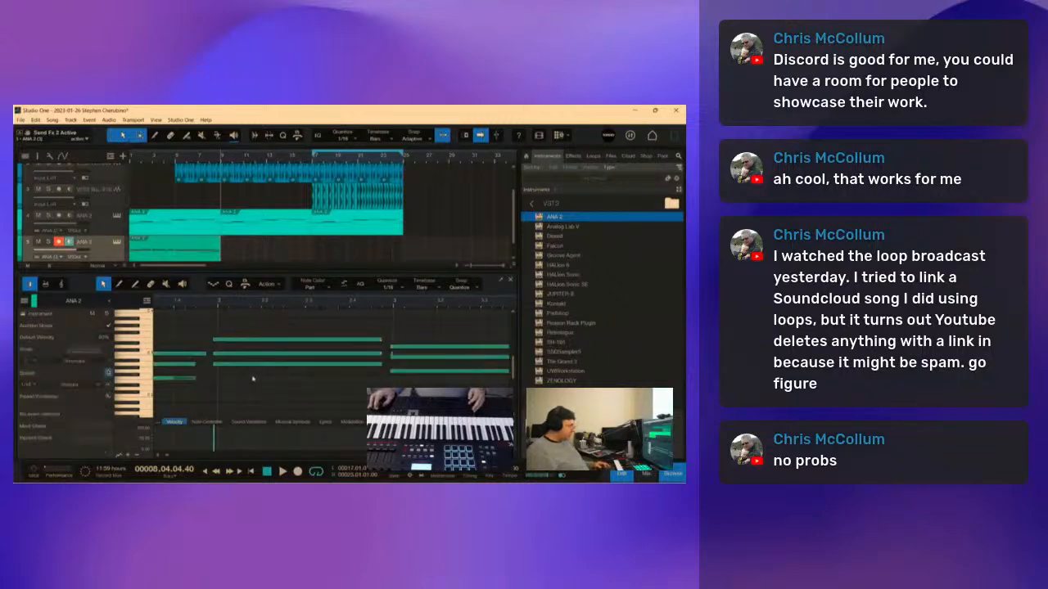
pyautogui.hotkey('ctrl', 'a')
pyautogui.press('q')
# Step: Extend the chord notes of the first two bars so they end exactly at bars 2 and 3
pyautogui.moveTo(208, 396); pyautogui.dragTo(156, 331)
pyautogui.moveTo(195, 365); pyautogui.dragTo(220, 366)
pyautogui.moveTo(254, 305); pyautogui.dragTo(226, 301)
pyautogui.moveTo(307, 384); pyautogui.dragTo(322, 341)
pyautogui.click(374, 363)
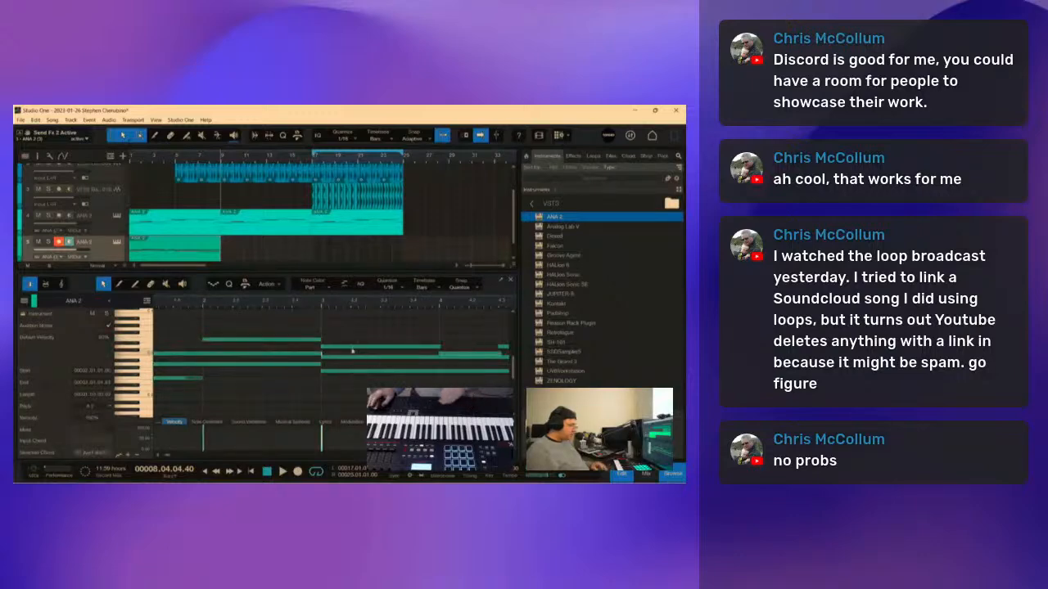
# Step: Select the chord notes in bars 3 and 4 and align their ends with the bar lines up to bar 5
pyautogui.moveTo(327, 303); pyautogui.dragTo(264, 299)
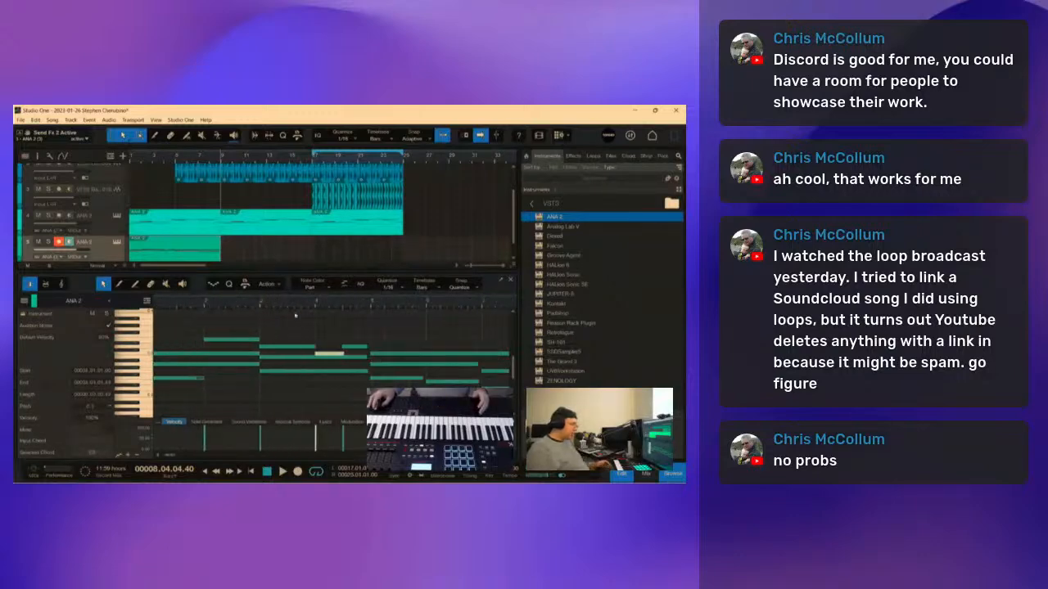
pyautogui.moveTo(335, 307); pyautogui.dragTo(300, 304)
pyautogui.moveTo(314, 384); pyautogui.dragTo(317, 352)
pyautogui.moveTo(318, 406); pyautogui.dragTo(313, 348)
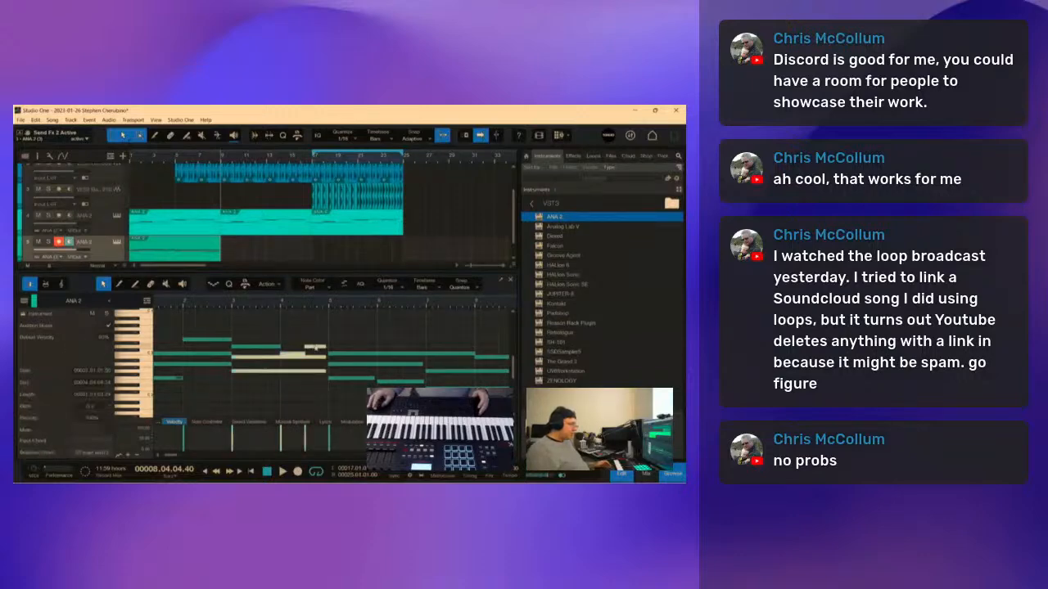
pyautogui.moveTo(330, 308); pyautogui.dragTo(305, 305)
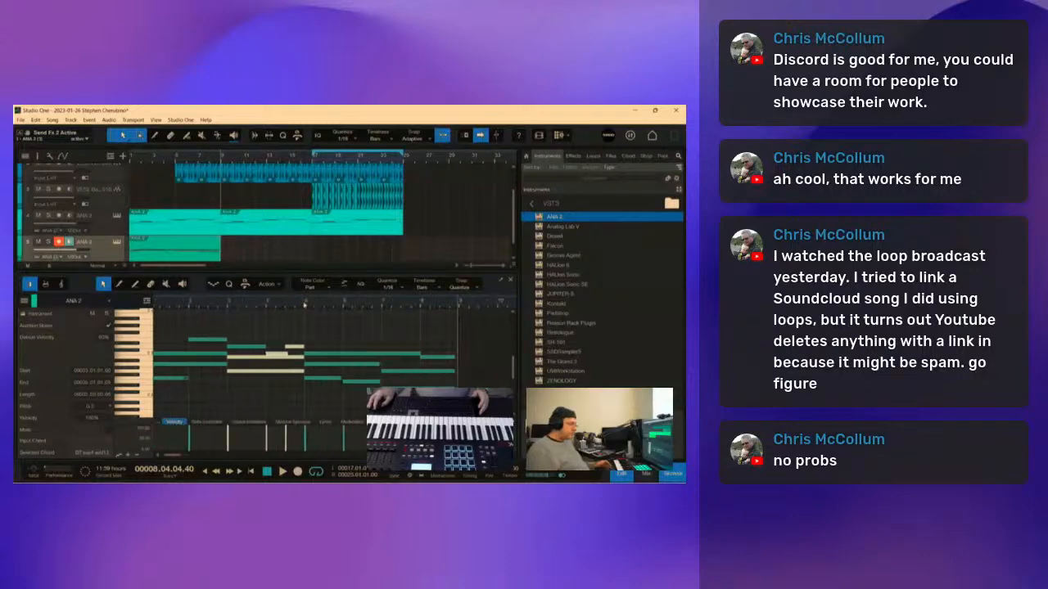
# Step: Adjust the chord notes in bars 5 to 8 so they end on the bar lines, with the last chord reaching bar 9
pyautogui.click(343, 379)
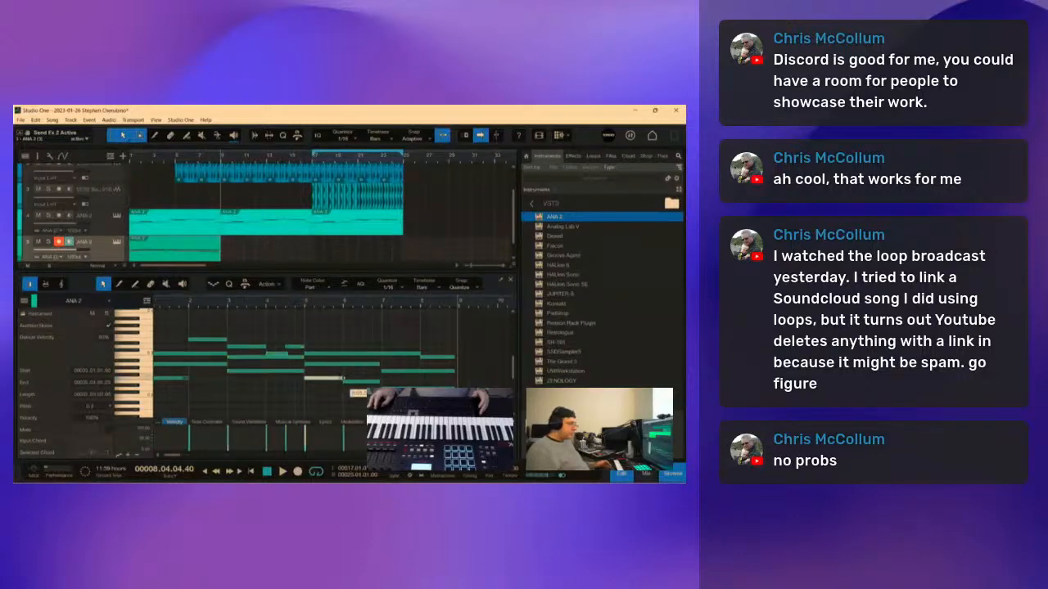
pyautogui.click(375, 364)
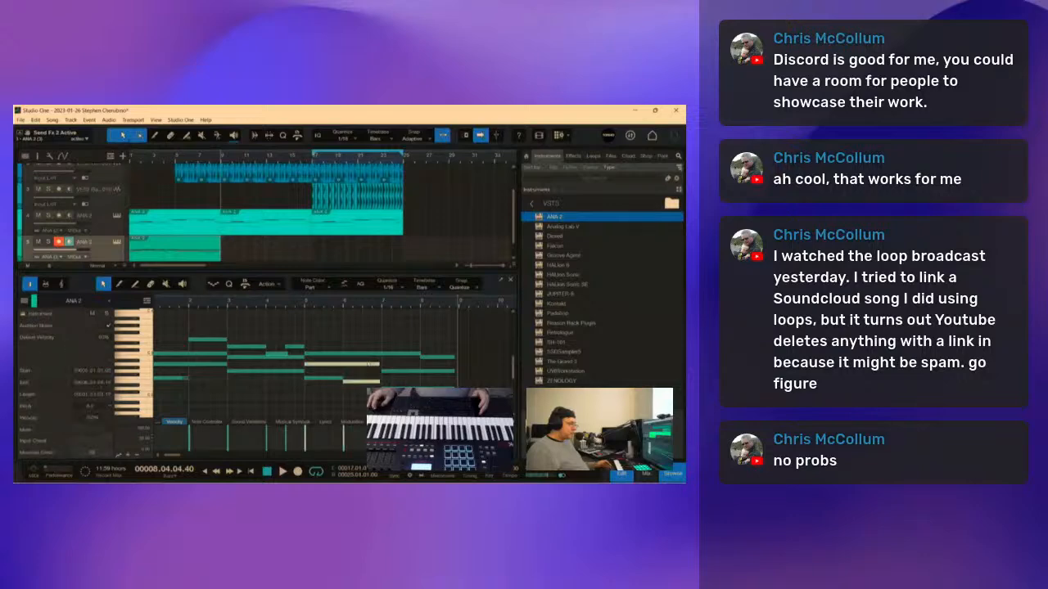
pyautogui.scroll(-4, 353, 301)
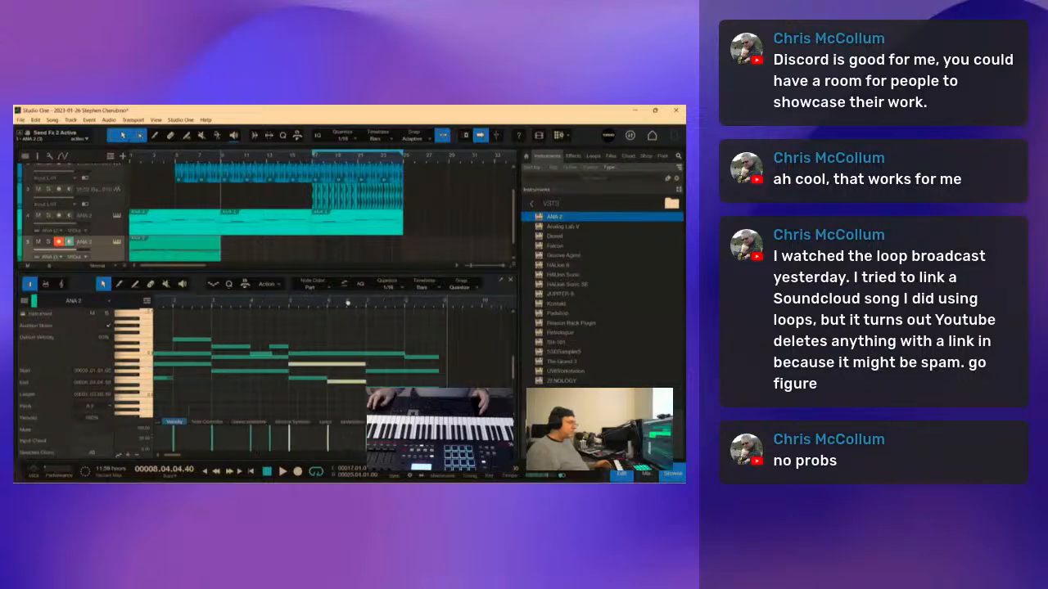
pyautogui.moveTo(328, 304); pyautogui.dragTo(330, 326)
pyautogui.moveTo(355, 406); pyautogui.dragTo(331, 334)
pyautogui.moveTo(352, 372); pyautogui.dragTo(361, 372)
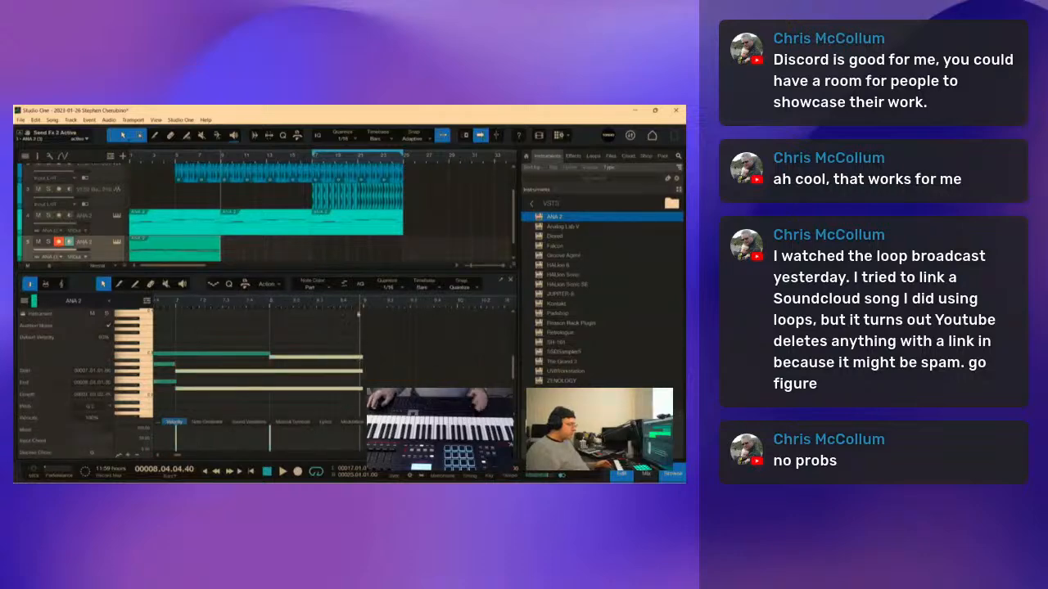
# Step: Close the note editor during playback and bounce the pluck part in bars 1 to 9 to audio
pyautogui.press('space')
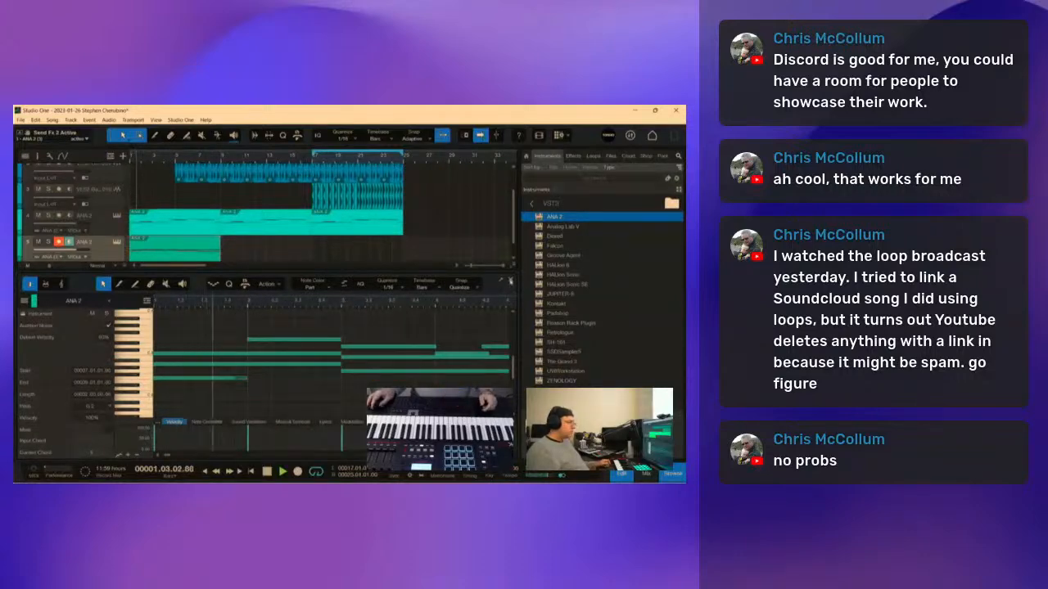
pyautogui.press('F2')
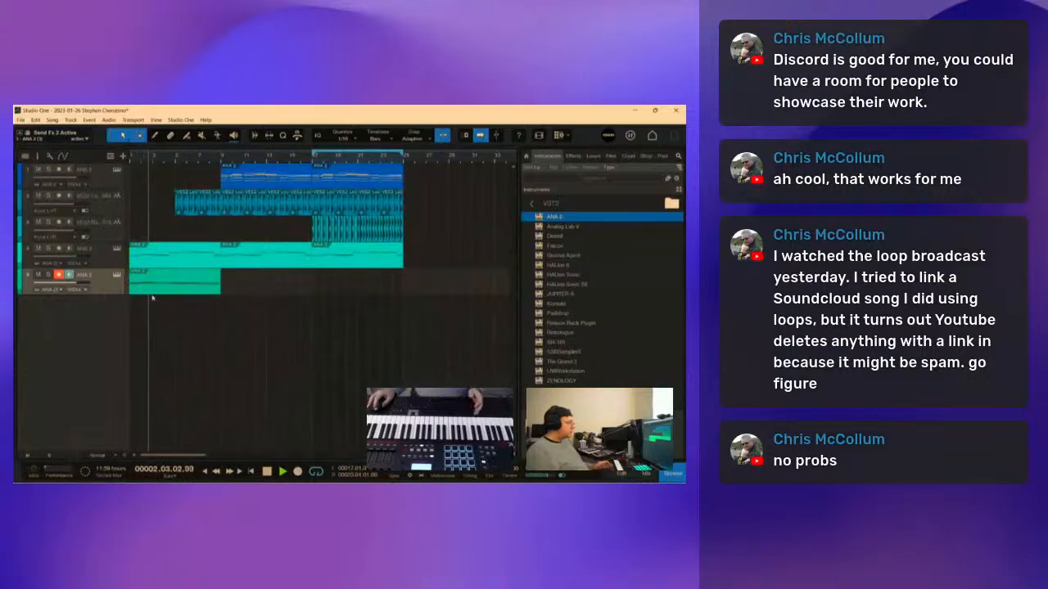
pyautogui.rightClick(167, 264)
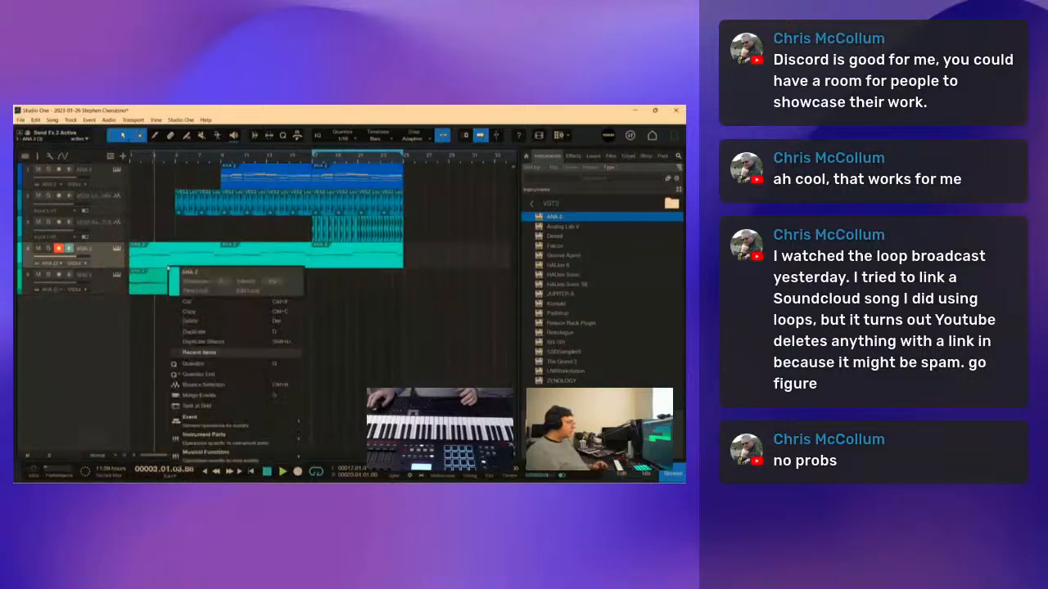
pyautogui.click(218, 386)
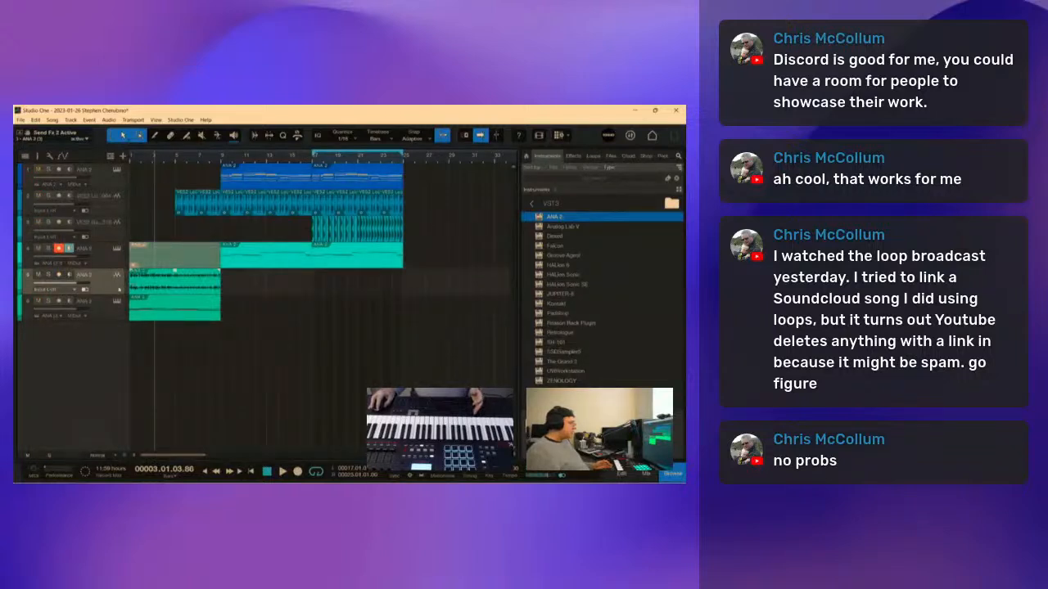
# Step: Show the bounced pluck track's inspector and insert a Pro EQ on its channel
pyautogui.click(38, 157)
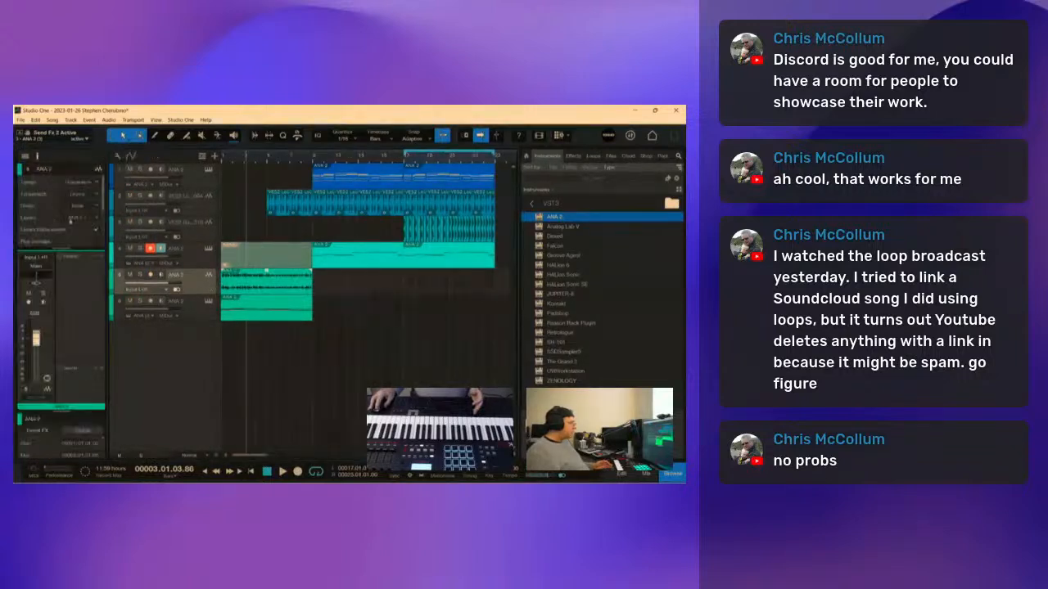
pyautogui.click(101, 258)
pyautogui.write('eq')
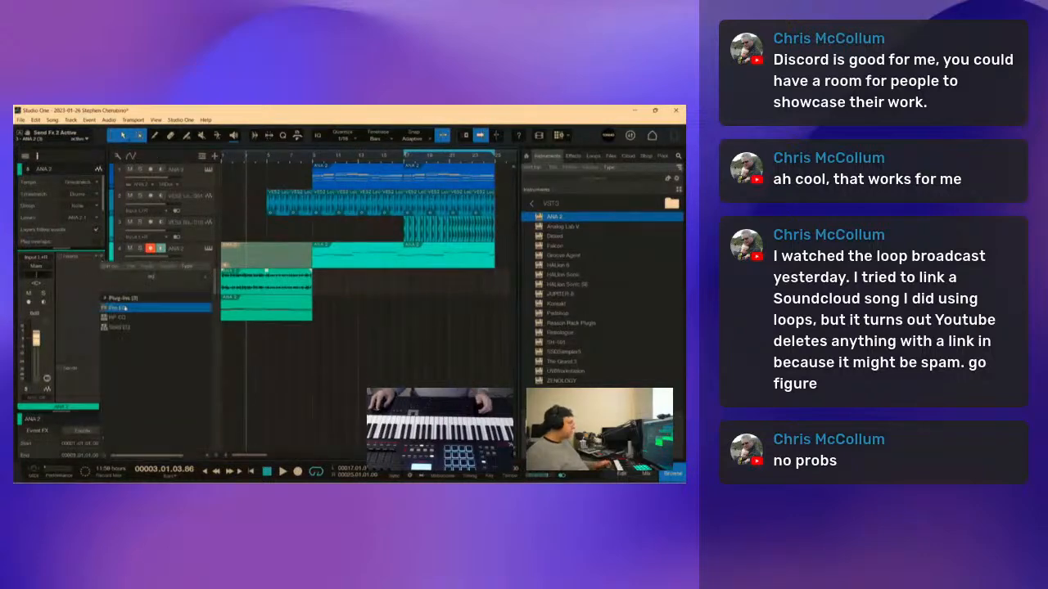
pyautogui.doubleClick(168, 311)
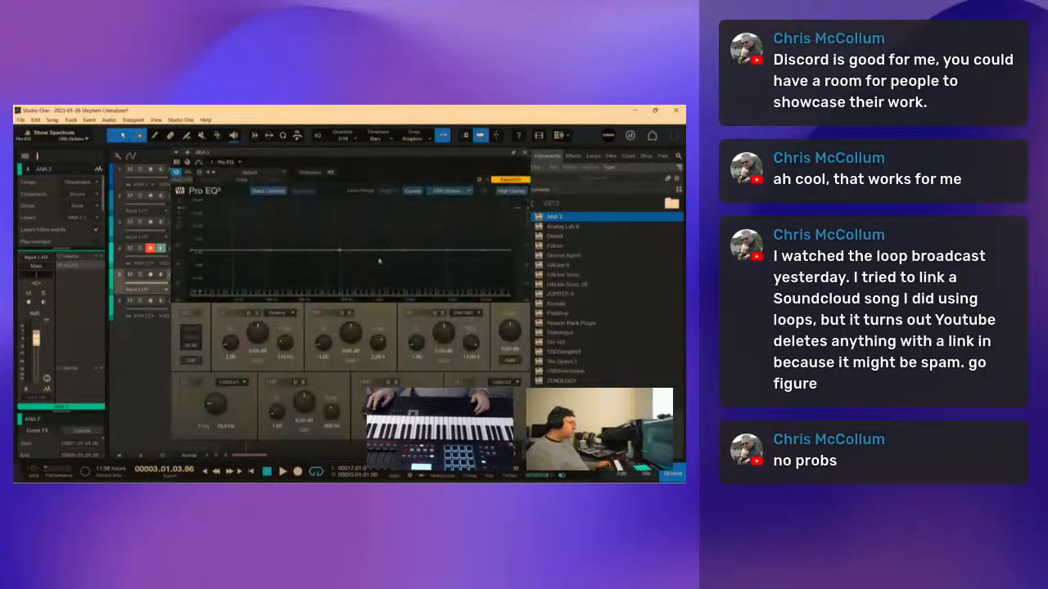
# Step: During playback, enable the pluck EQ's low cut, then bring its high cut down into the midrange and stop
pyautogui.click(252, 251)
pyautogui.press('space')
pyautogui.moveTo(254, 251); pyautogui.dragTo(302, 253)
pyautogui.doubleClick(302, 254)
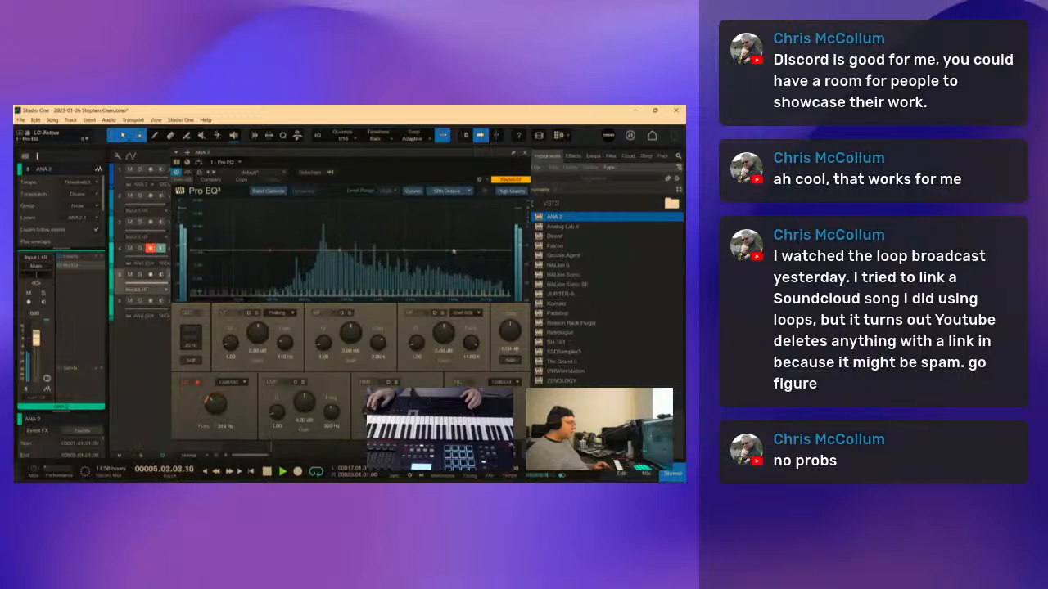
pyautogui.moveTo(510, 250); pyautogui.dragTo(368, 267)
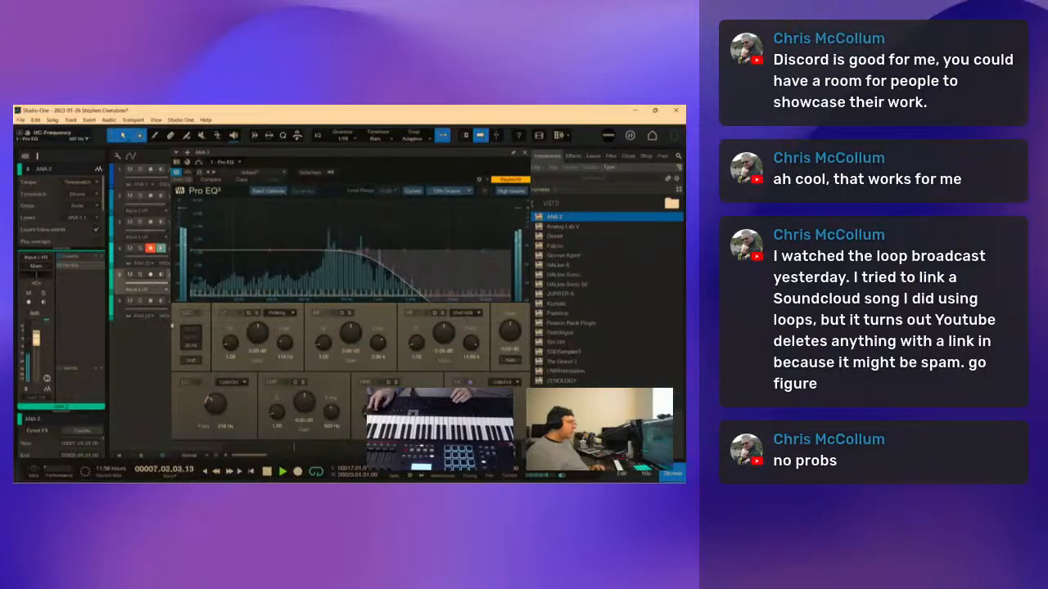
pyautogui.click(267, 471)
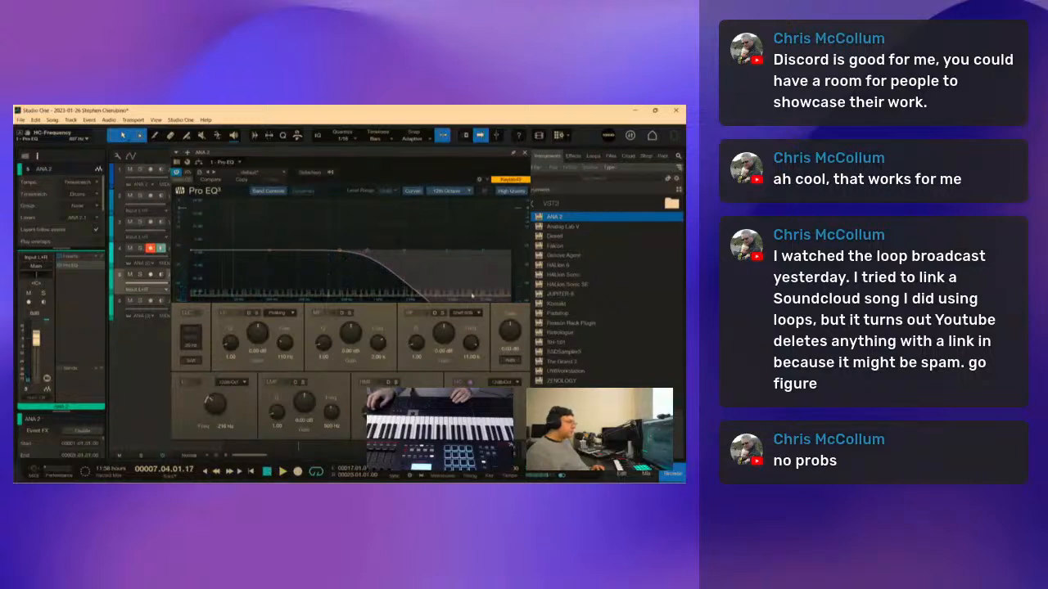
# Step: Close the EQ and automate its high-cut frequency on the pluck track to rise gradually from bar 1 to bar 9
pyautogui.click(451, 238)
pyautogui.click(524, 153)
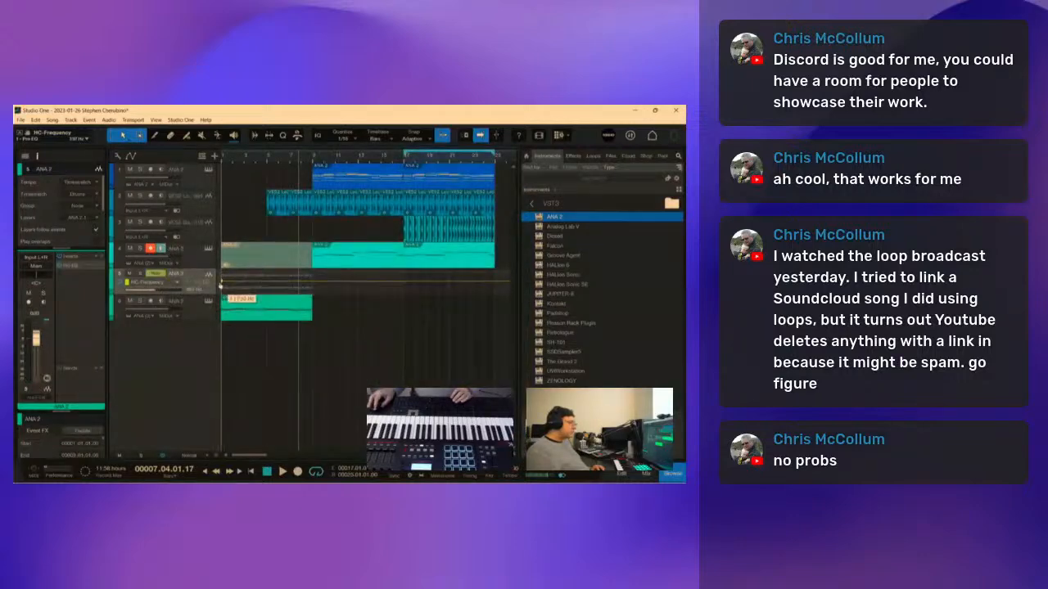
pyautogui.moveTo(235, 283); pyautogui.dragTo(312, 276)
# Step: Open the chord track's ANA 2, play from the song start and switch its filter to a different type
pyautogui.click(210, 303)
pyautogui.press(',')
pyautogui.press('space')
pyautogui.hotkey('shift', 'F11')
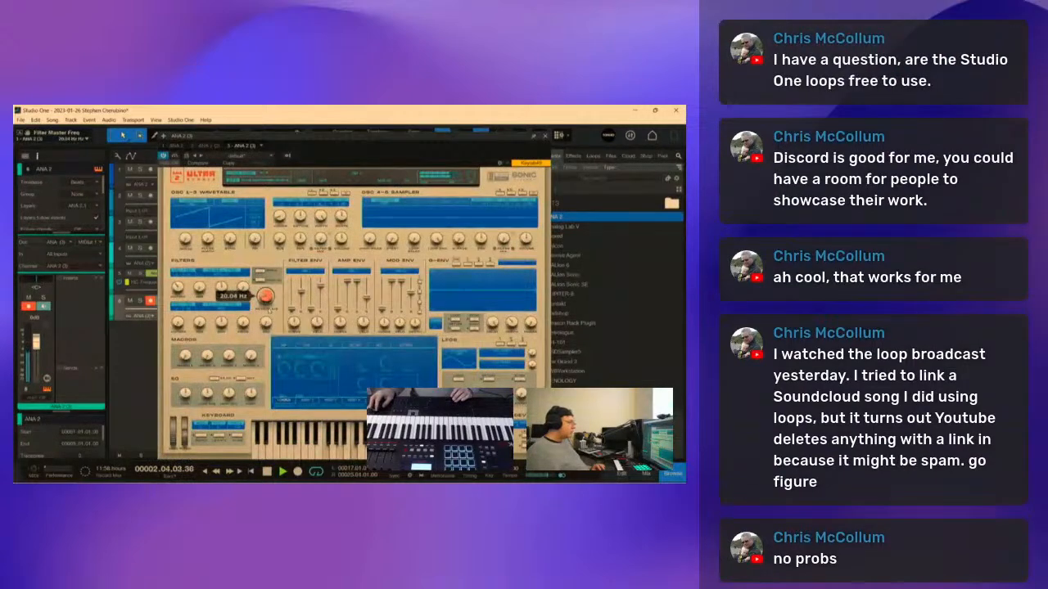
pyautogui.click(220, 277)
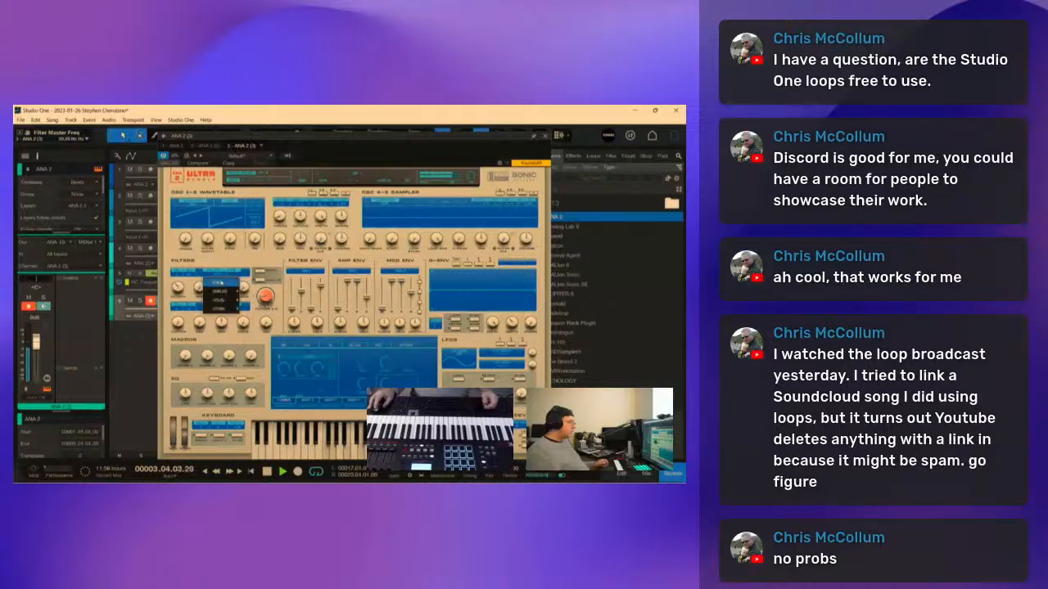
pyautogui.moveTo(217, 291)
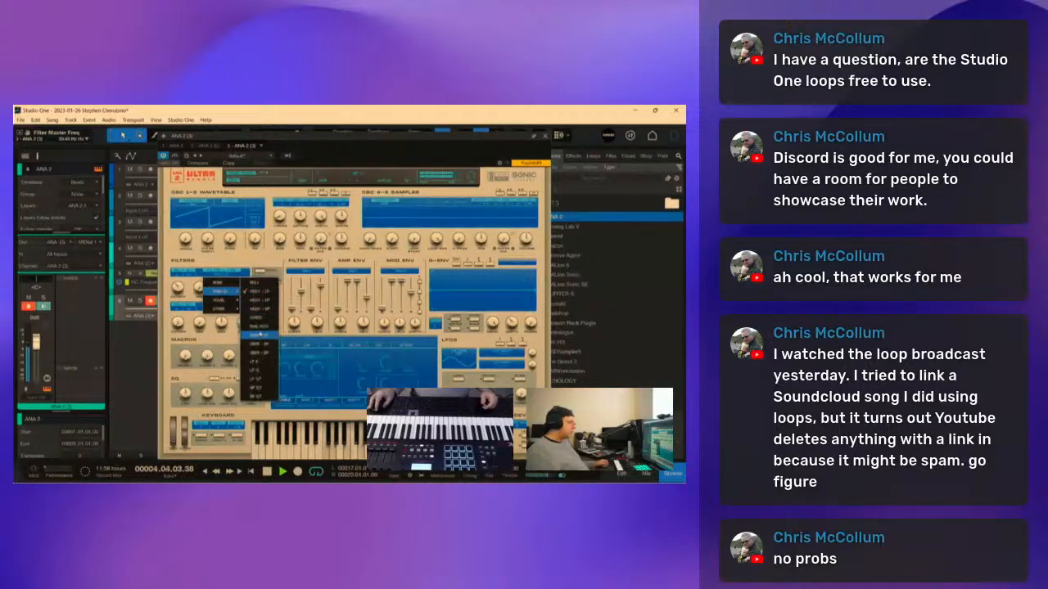
pyautogui.click(256, 309)
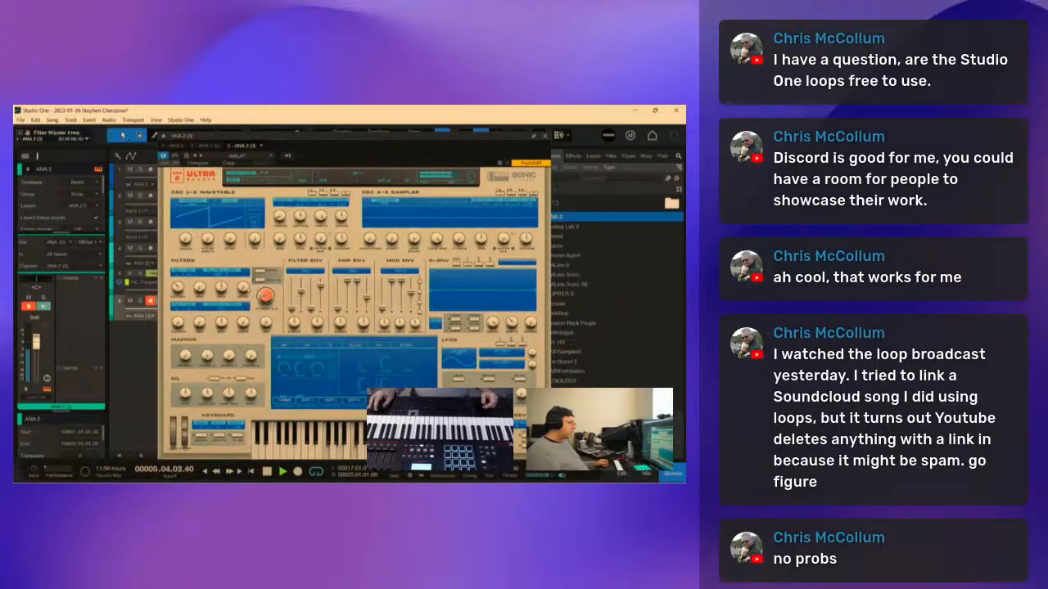
pyautogui.click(220, 273)
pyautogui.moveTo(226, 293)
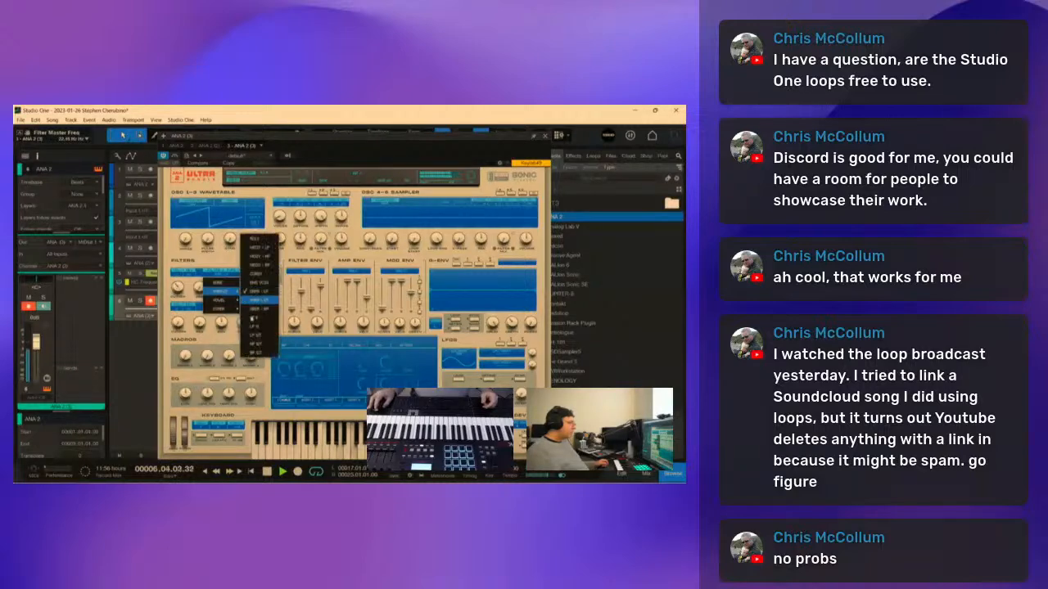
pyautogui.click(254, 330)
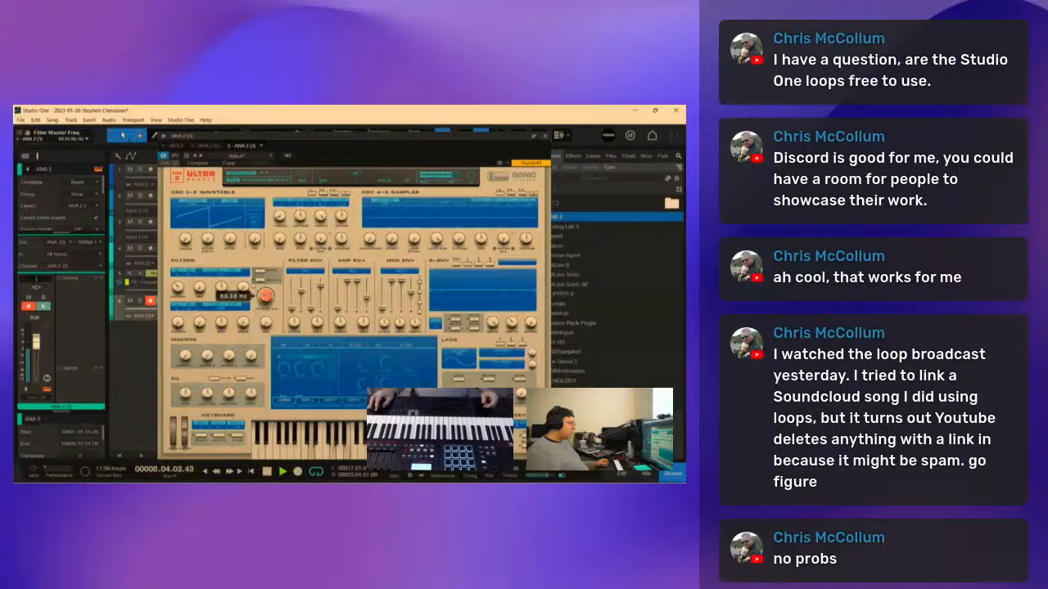
# Step: Turn down the chord synth's filter master frequency, adjust its second send effect's controls and close the synth
pyautogui.moveTo(265, 297); pyautogui.dragTo(264, 328)
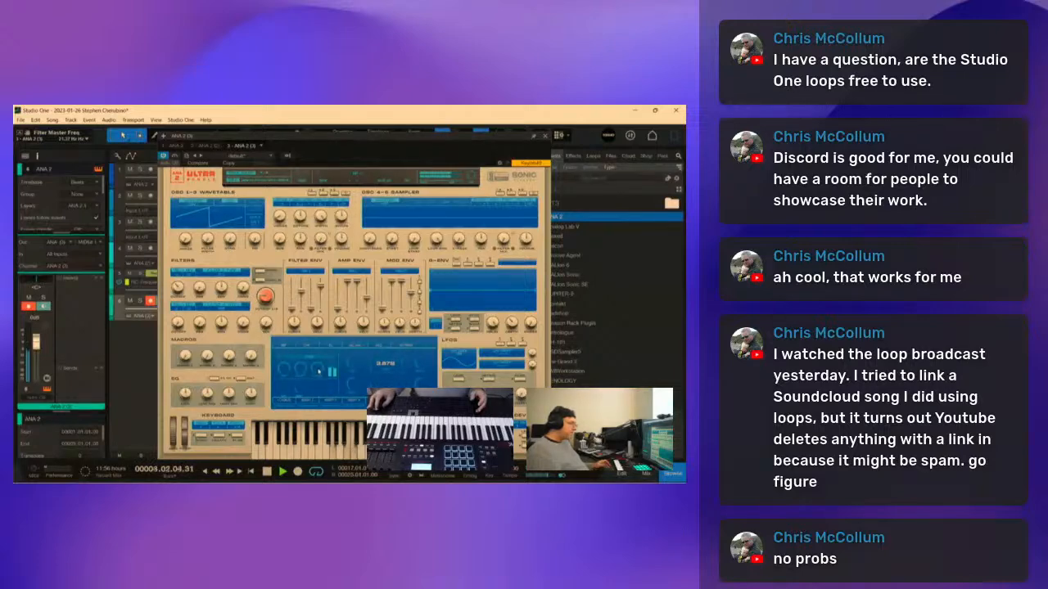
pyautogui.moveTo(332, 372); pyautogui.dragTo(353, 362)
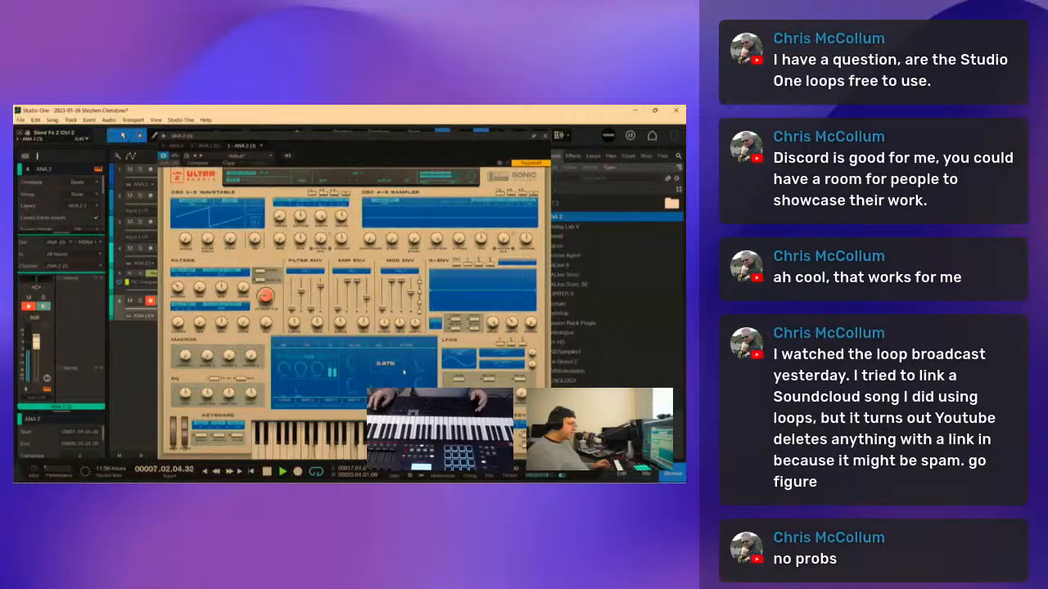
pyautogui.moveTo(423, 367); pyautogui.dragTo(420, 360)
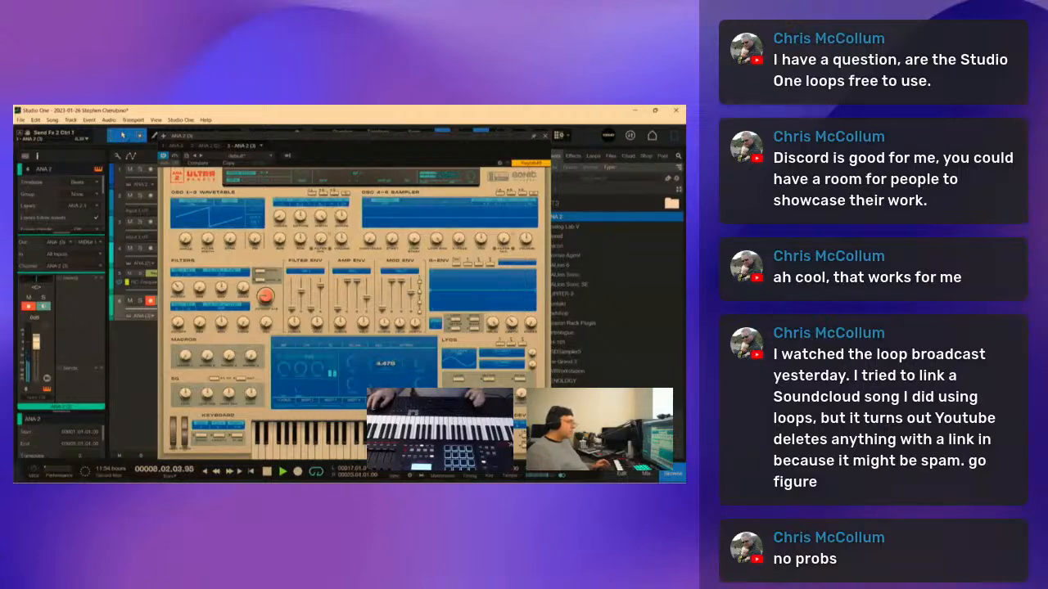
pyautogui.click(544, 135)
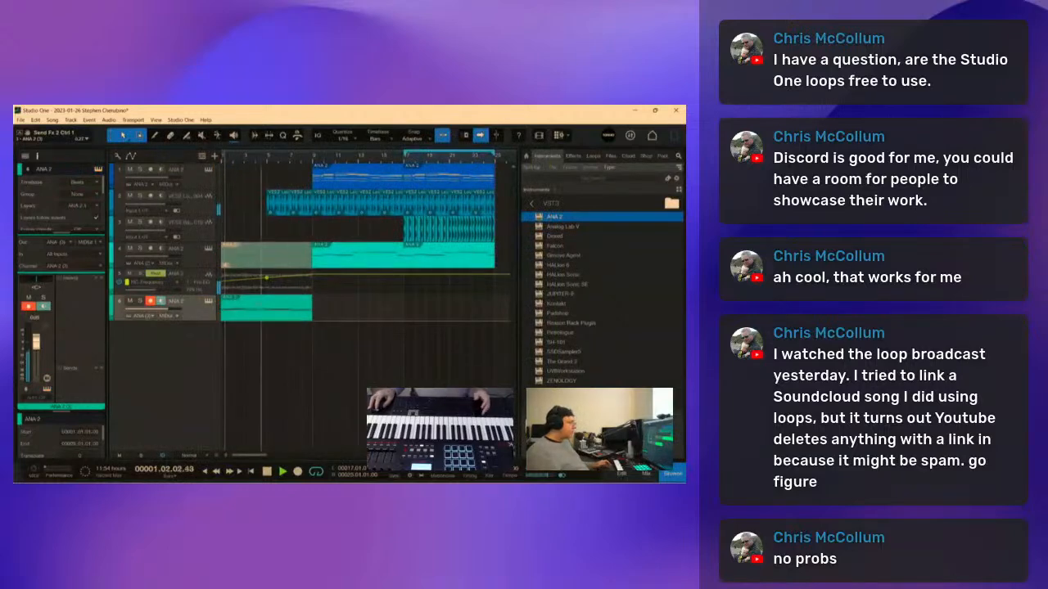
# Step: Reopen the chord synth, readjust its filter master frequency close to the minimum and audition the intro from the start
pyautogui.click(209, 302)
pyautogui.moveTo(266, 305); pyautogui.dragTo(265, 297)
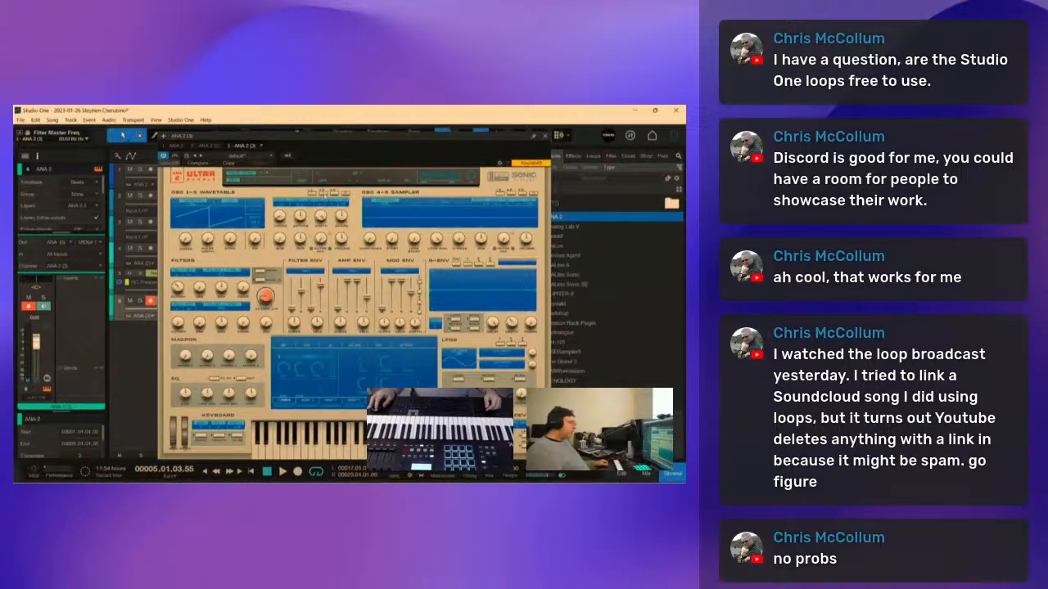
pyautogui.press(',')
pyautogui.press('space')
pyautogui.press('space')
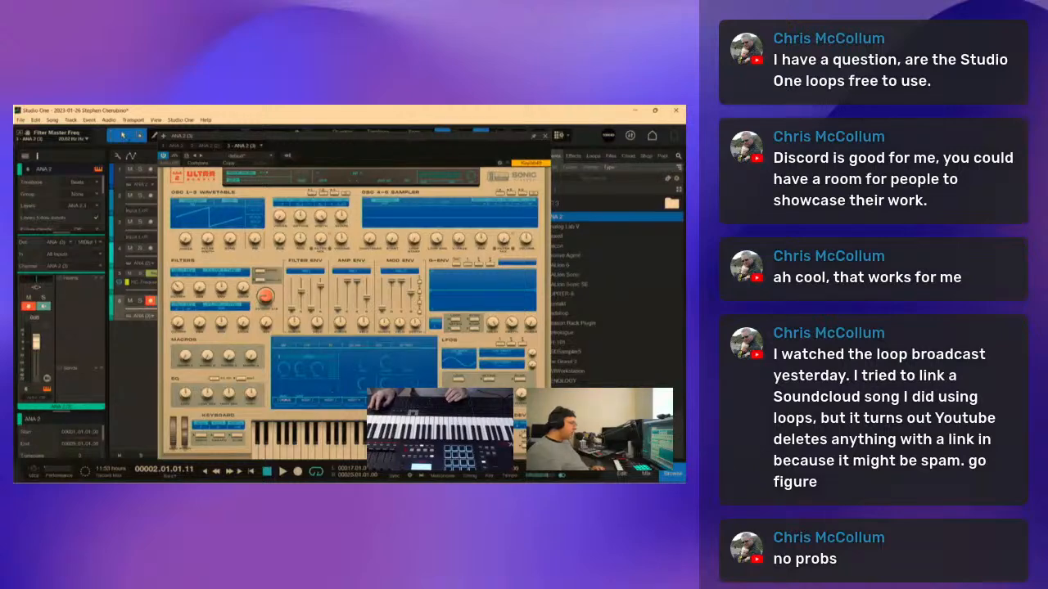
# Step: Switch the synth's display from effects to the per-oscillator page, audition from the start and look at the oscillator copy options
pyautogui.click(356, 344)
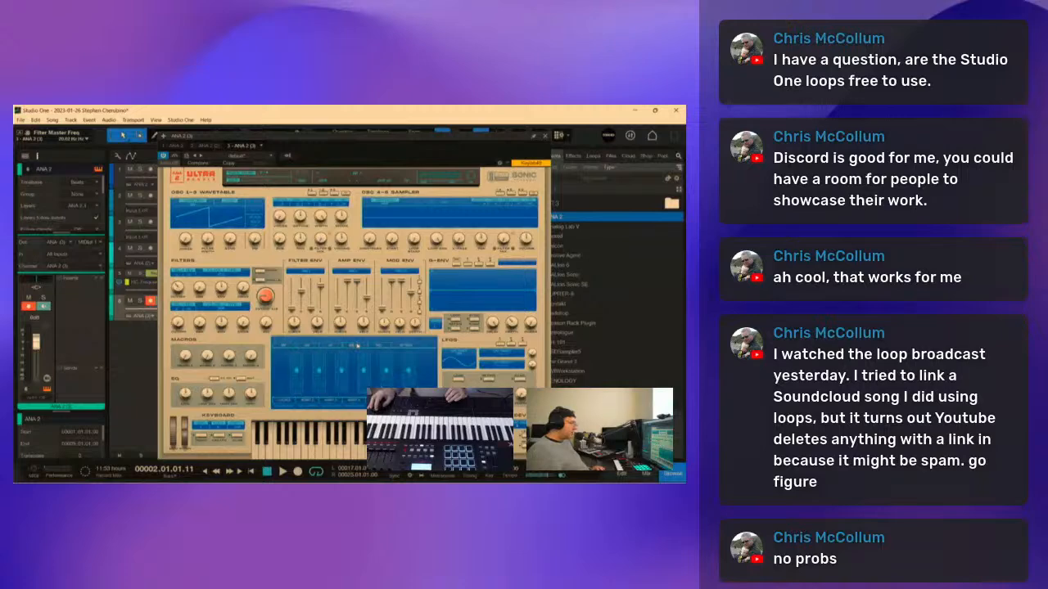
pyautogui.press(',')
pyautogui.press('space')
pyautogui.press('space')
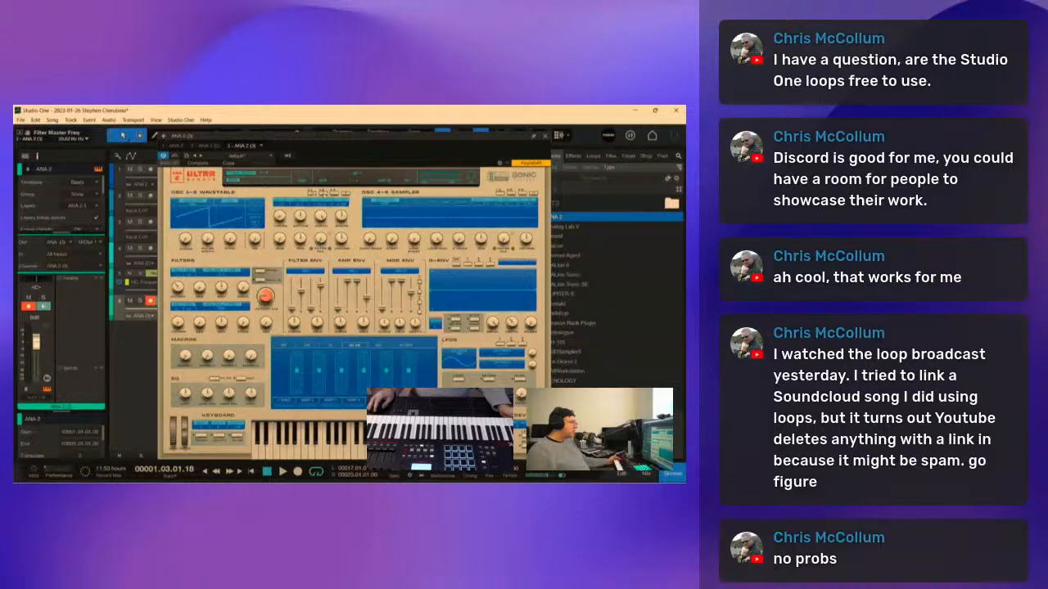
pyautogui.click(345, 194)
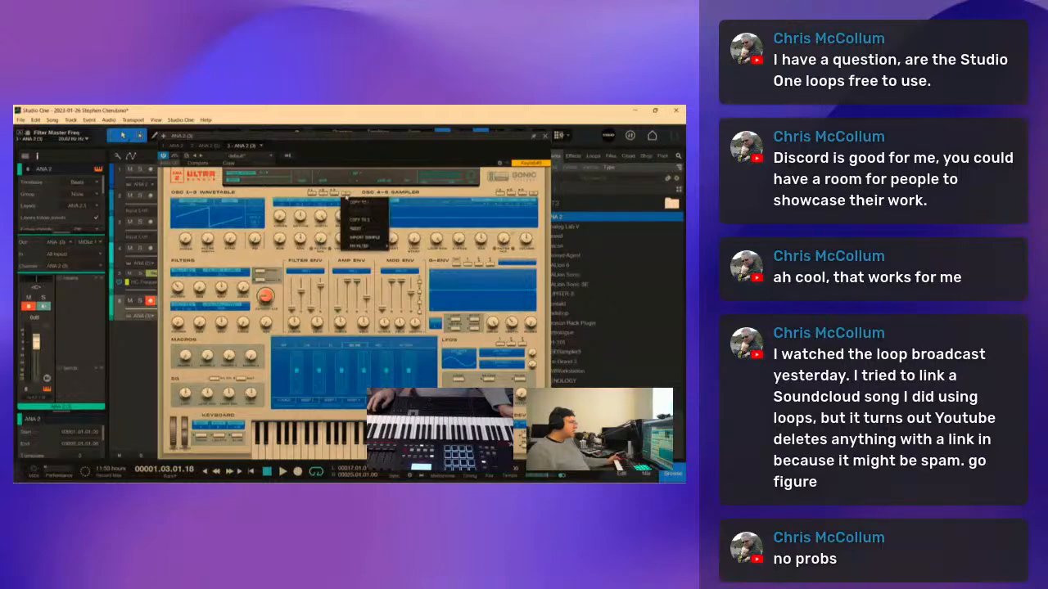
pyautogui.click(346, 195)
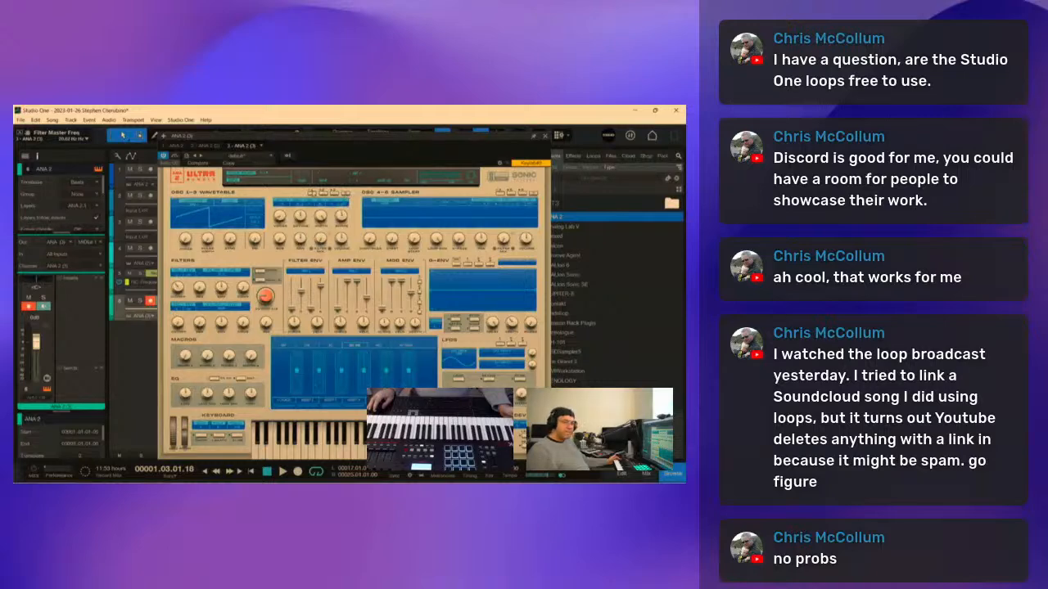
# Step: During playback, adjust oscillator 2's number of voices, sweep the filter master frequency fully open and close the synth
pyautogui.press('space')
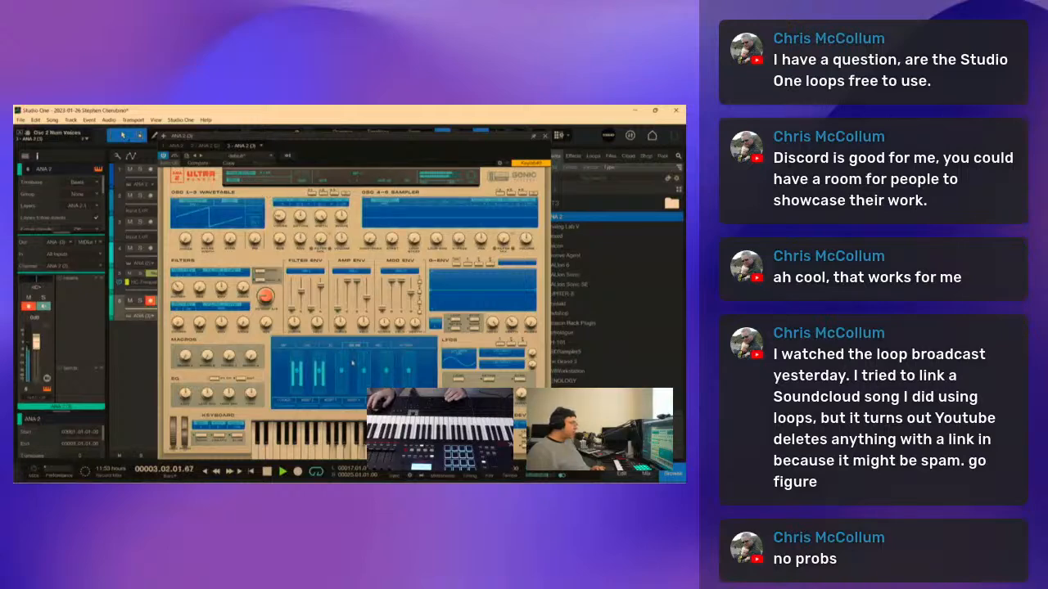
pyautogui.moveTo(265, 297); pyautogui.dragTo(258, 214)
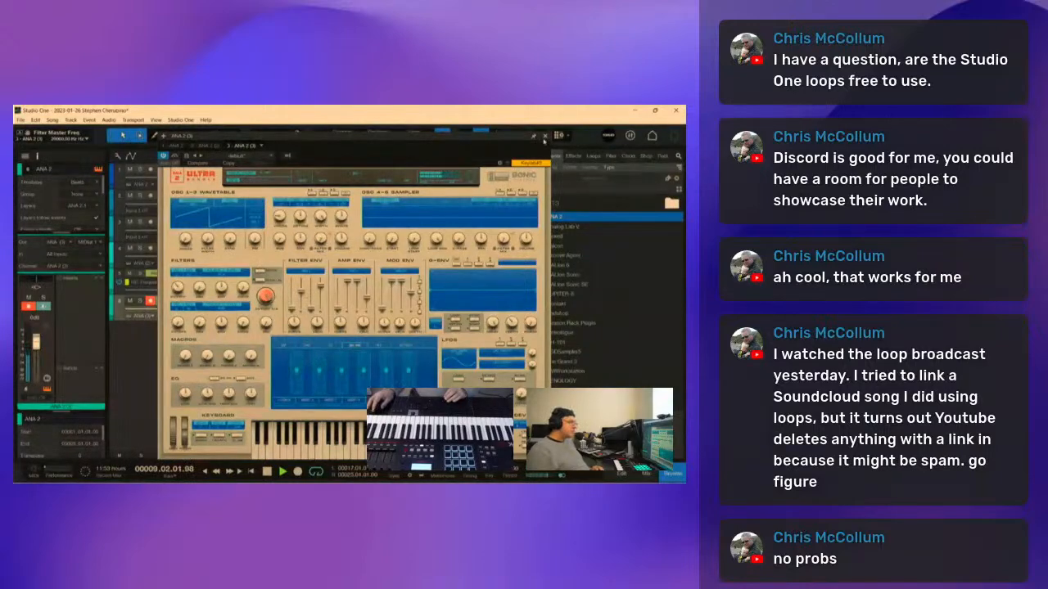
pyautogui.click(544, 137)
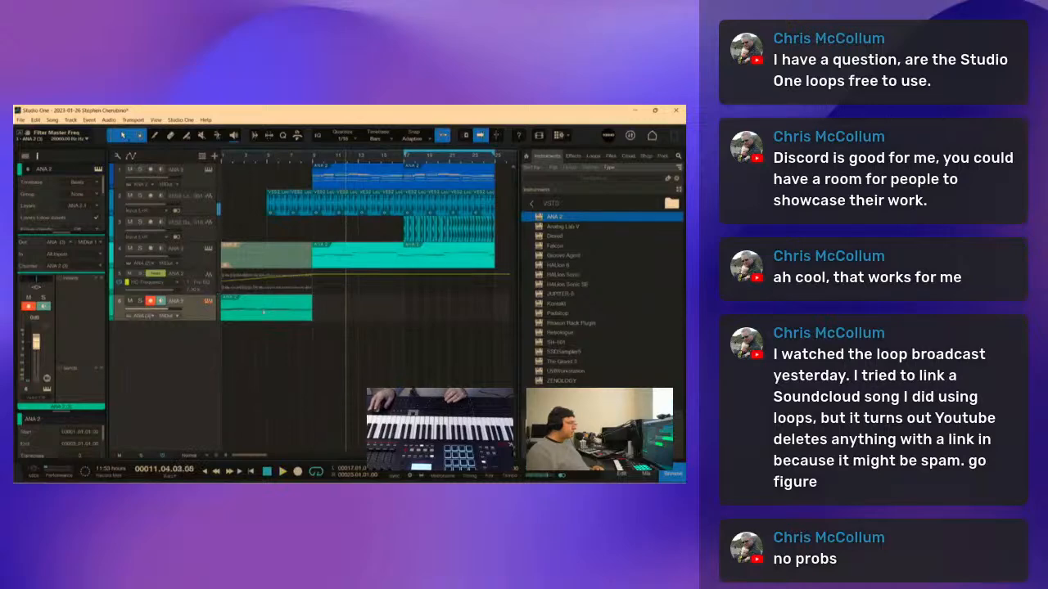
# Step: Reopen the chord synth, lower its filter master frequency again and look through the knob's assignment options
pyautogui.click(208, 301)
pyautogui.moveTo(265, 296); pyautogui.dragTo(270, 371)
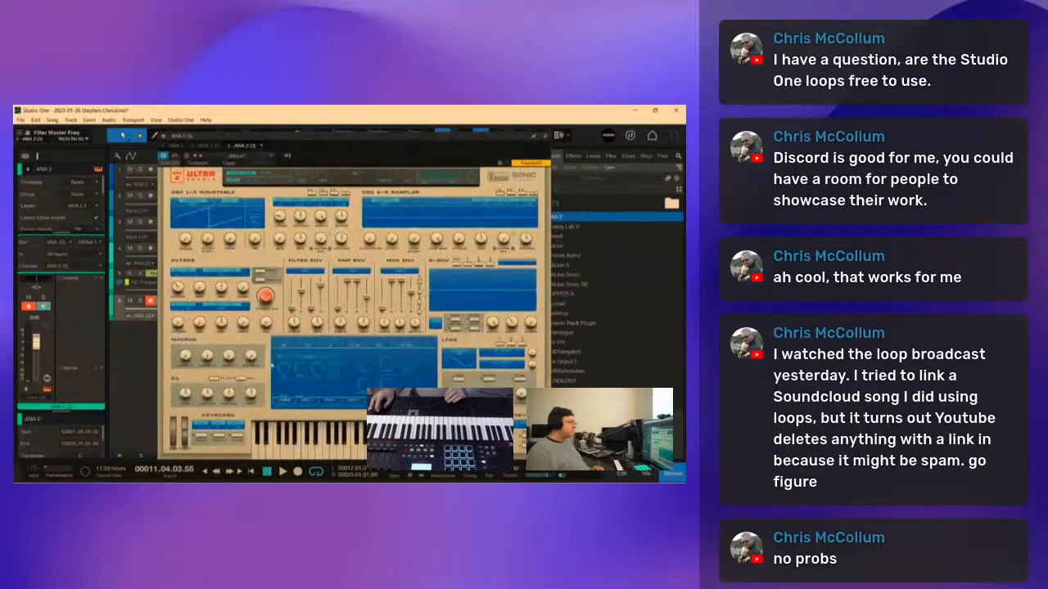
pyautogui.click(269, 272)
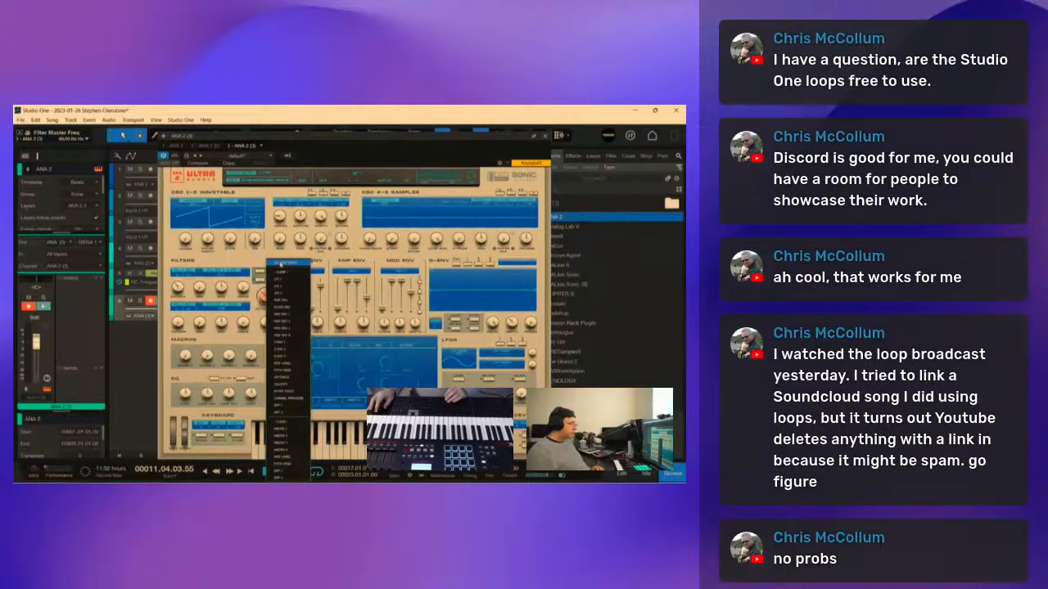
pyautogui.click(264, 294)
pyautogui.rightClick(263, 295)
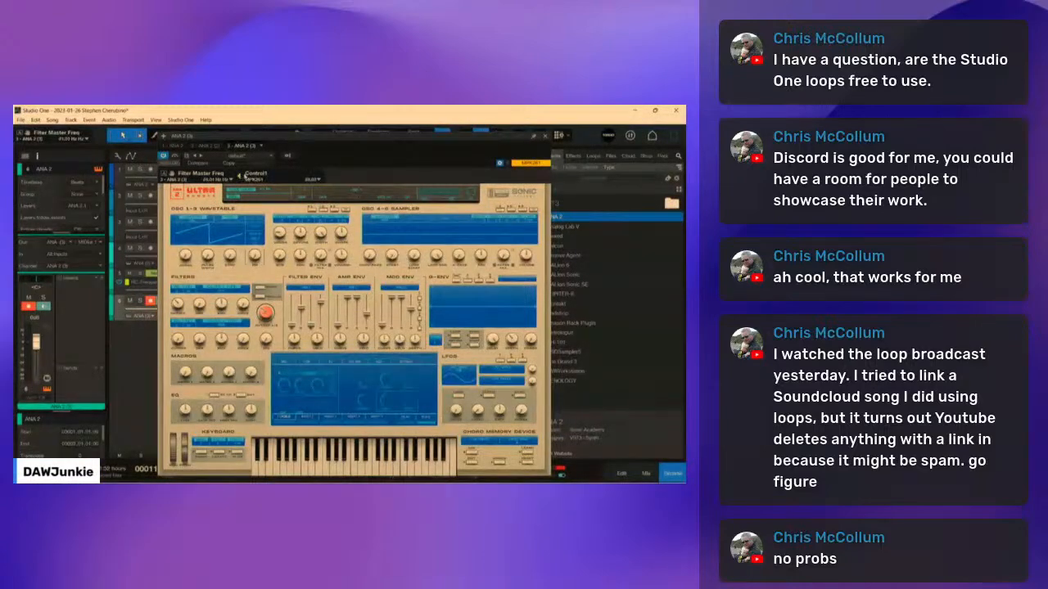
# Step: Link the MPK261's Control1 to the filter master frequency, try the knob's assignment options and close the synth
pyautogui.click(245, 174)
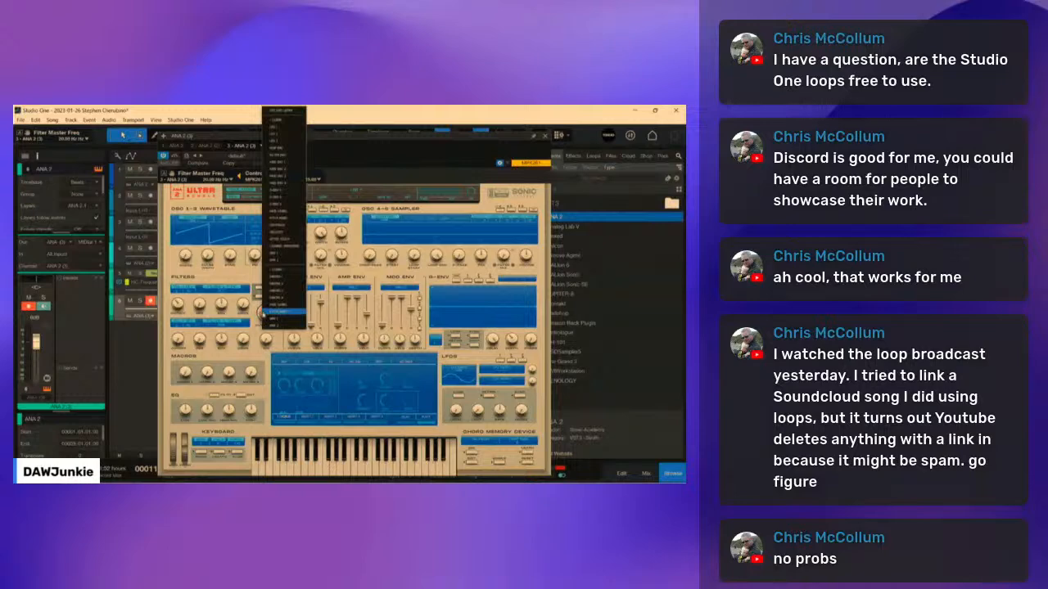
pyautogui.click(283, 312)
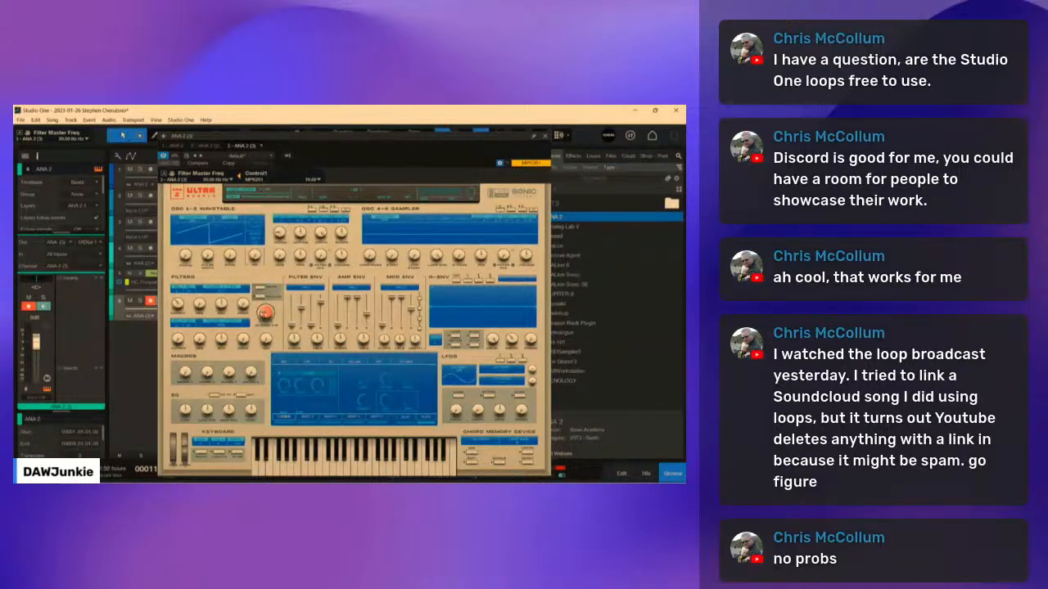
pyautogui.rightClick(265, 312)
pyautogui.click(276, 111)
pyautogui.click(545, 136)
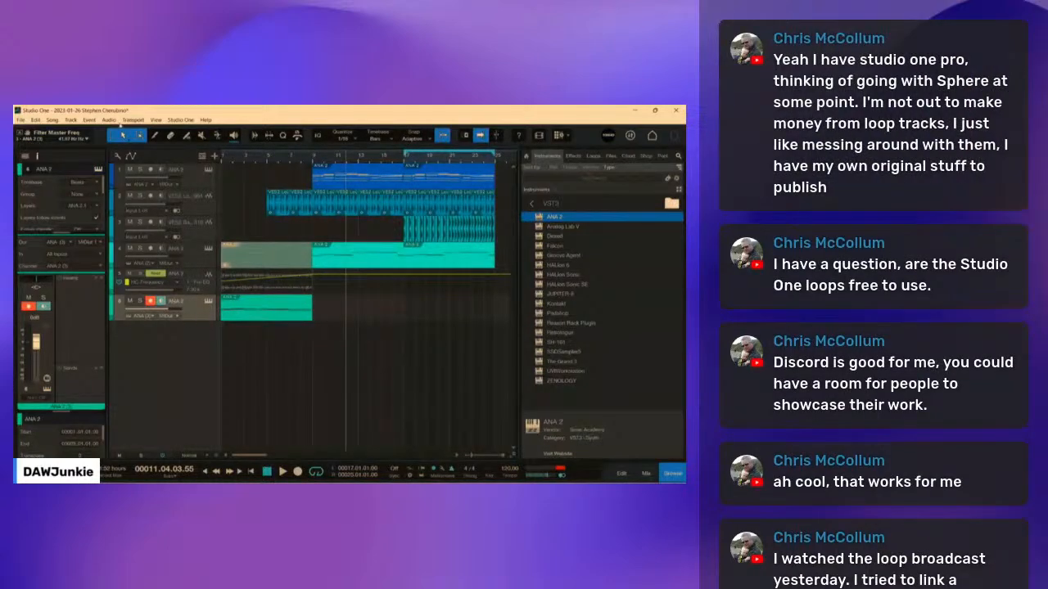
# Step: Show track automation, view the parameters available for automating the chord synth and return to the song start
pyautogui.click(131, 155)
pyautogui.click(151, 308)
pyautogui.click(186, 331)
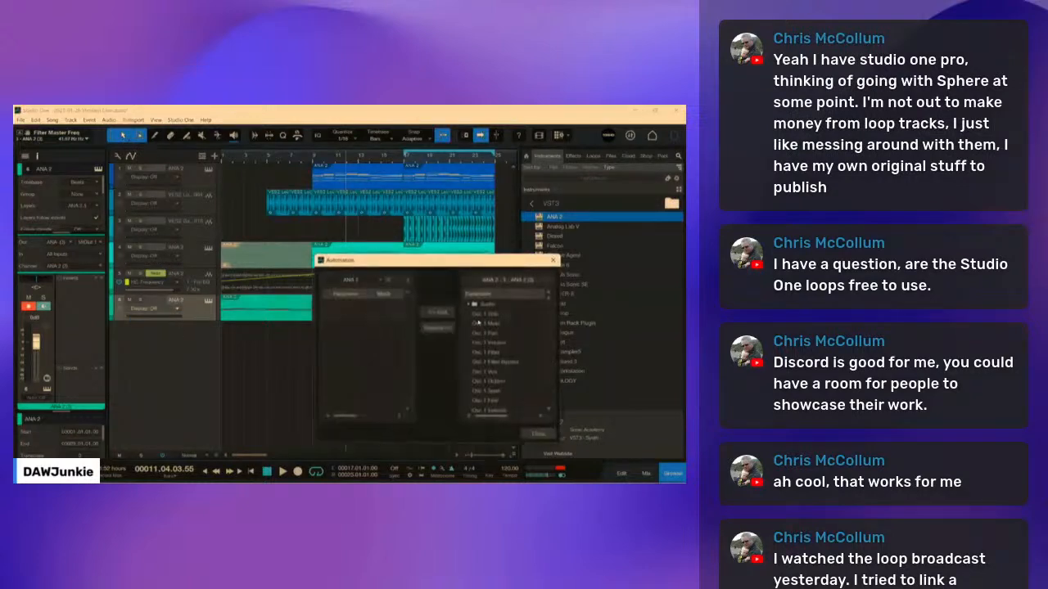
pyautogui.click(553, 260)
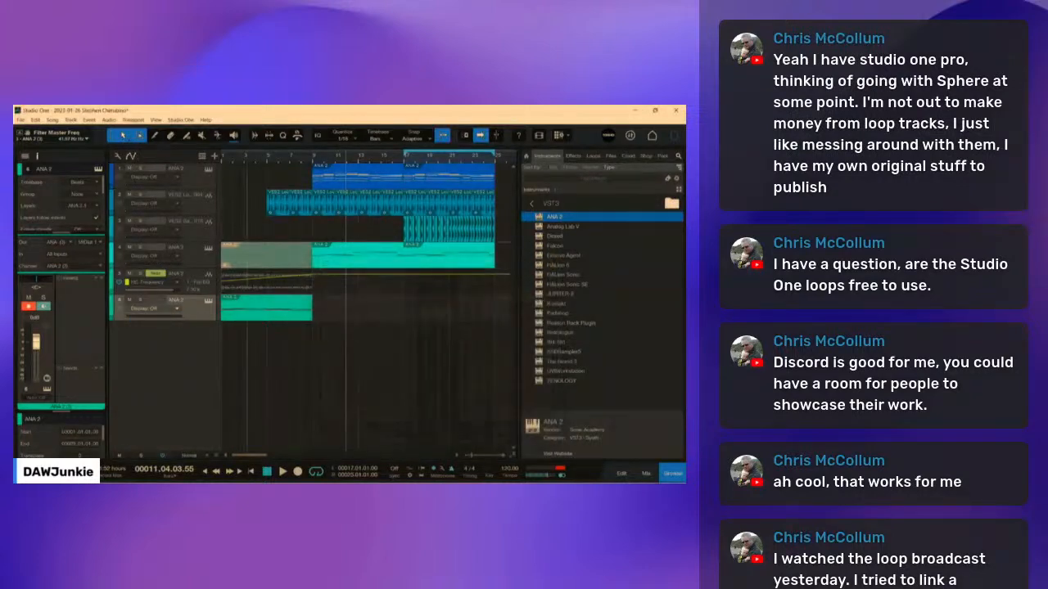
pyautogui.press(',')
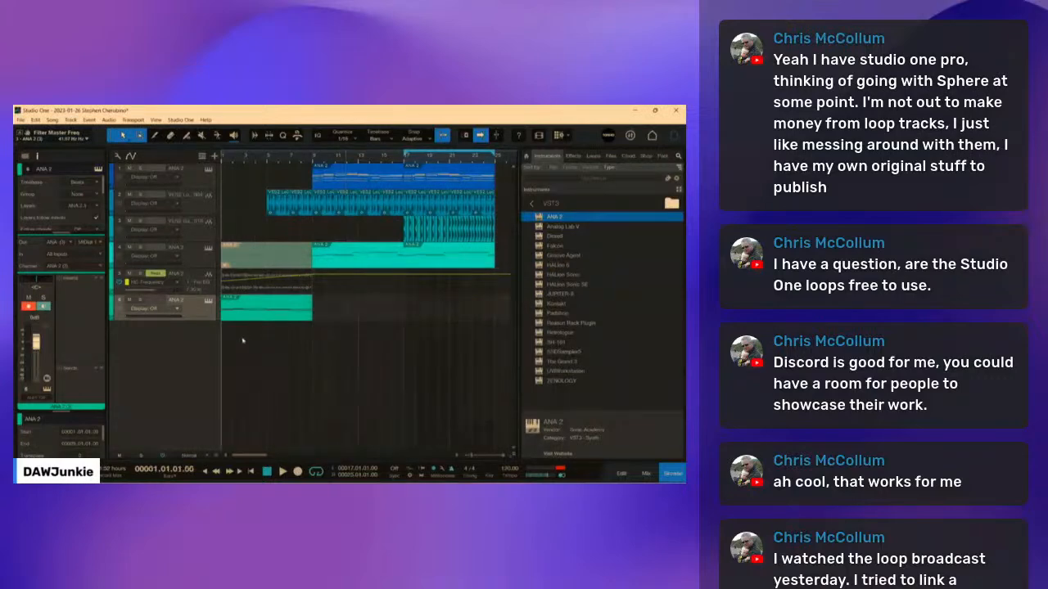
# Step: During playback, add filter master frequency automation from the chord synth to its track and close the synth
pyautogui.press('space')
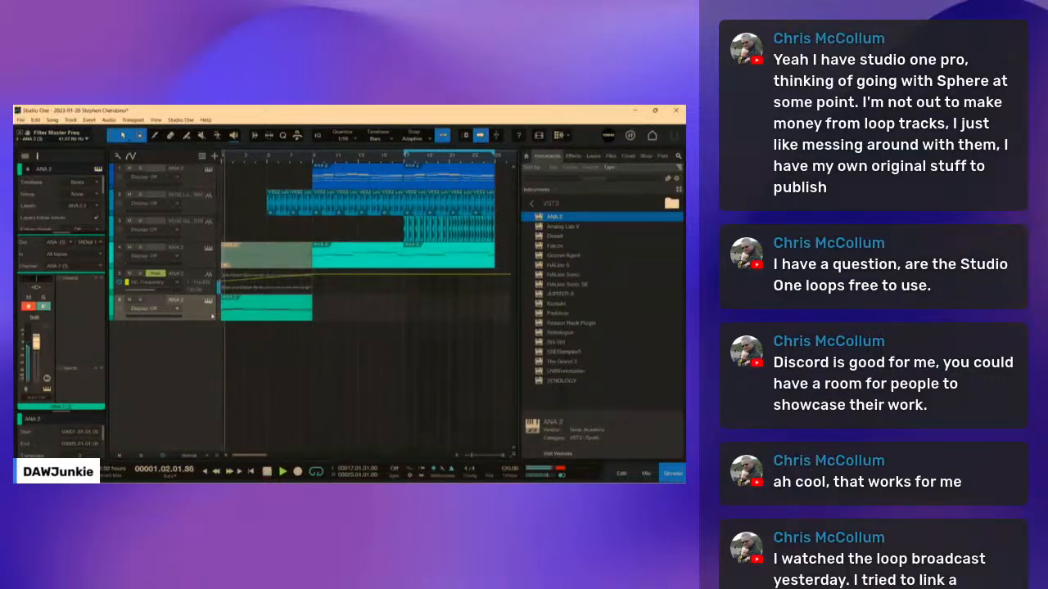
pyautogui.click(208, 302)
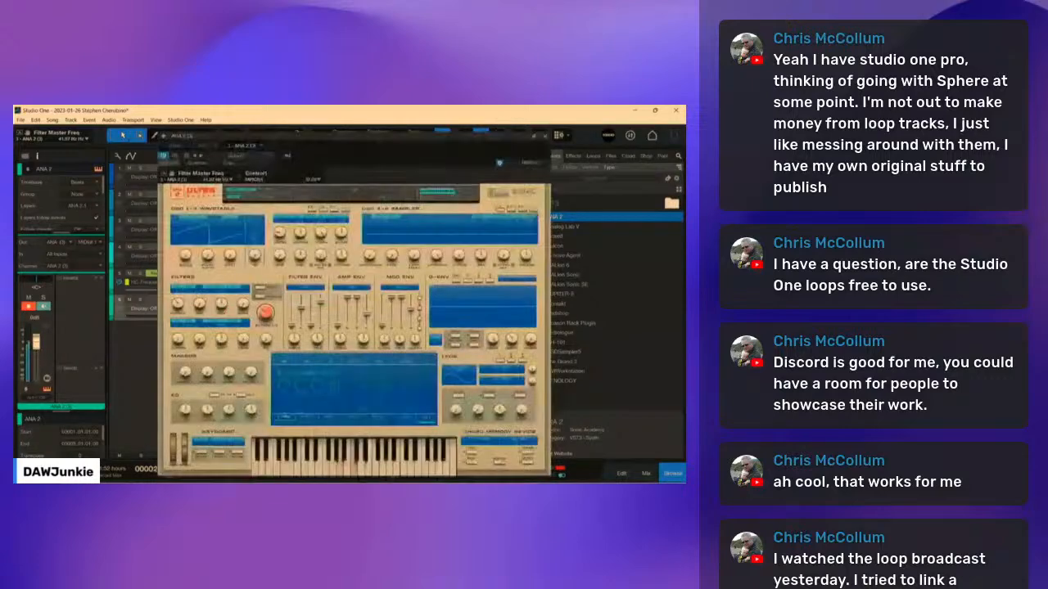
pyautogui.click(239, 177)
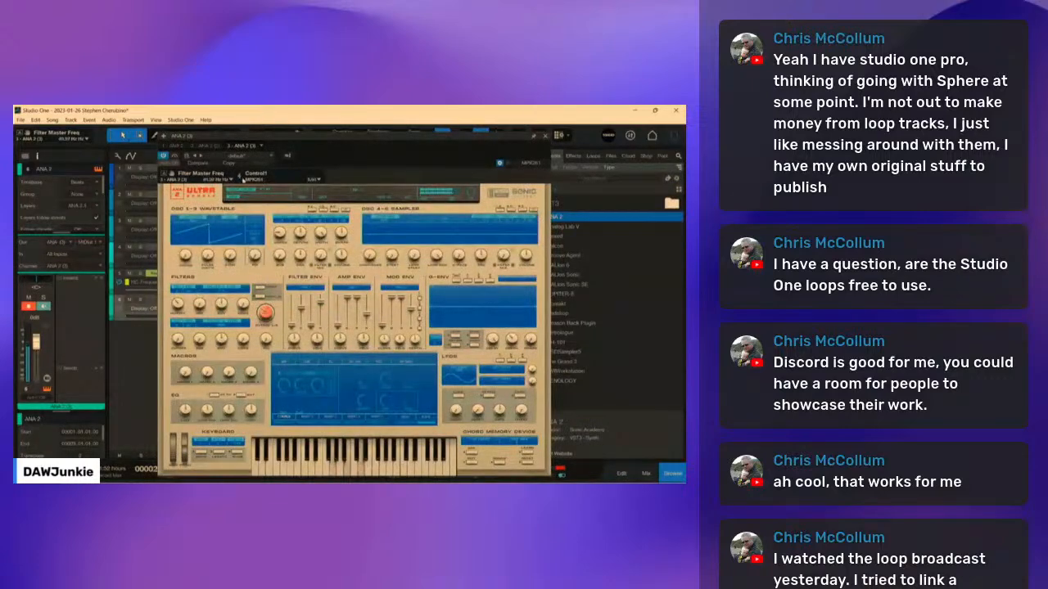
pyautogui.moveTo(230, 139); pyautogui.dragTo(345, 194)
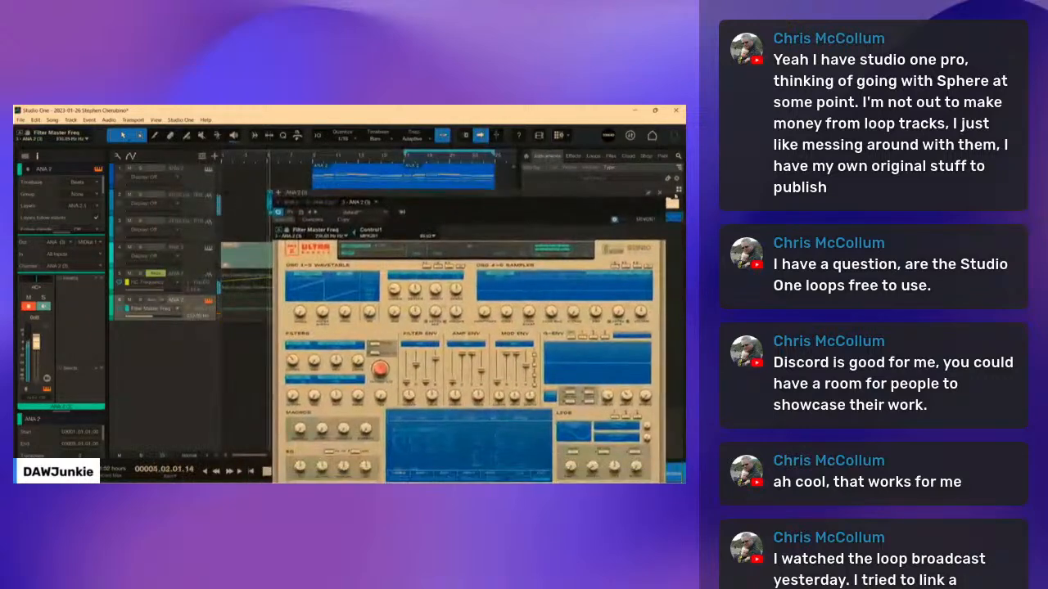
pyautogui.click(662, 190)
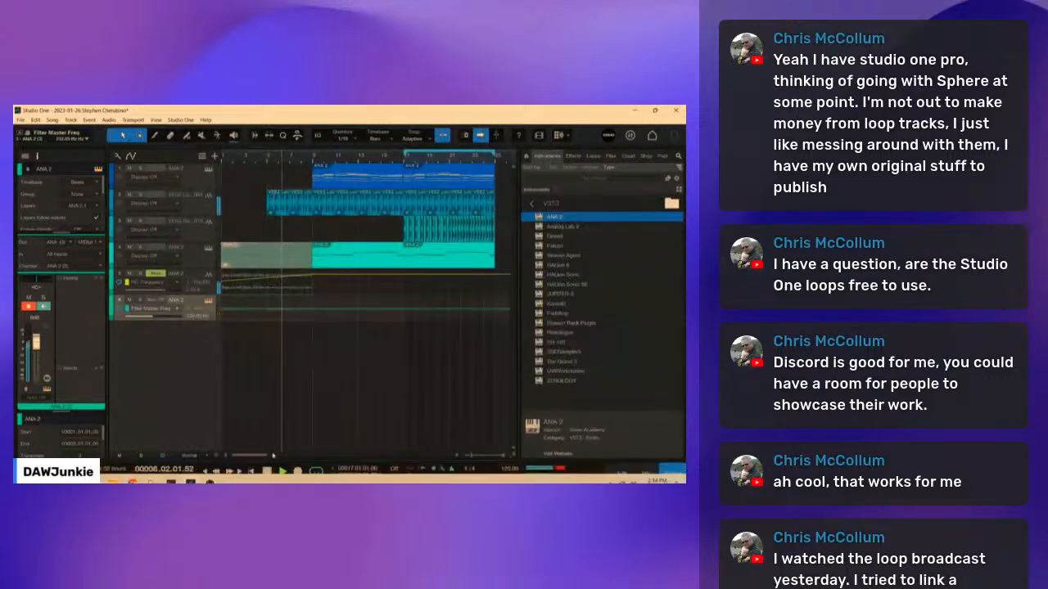
# Step: Shape the chord track's filter master frequency automation as a ramp rising from a low song start to bar 9
pyautogui.moveTo(230, 314); pyautogui.dragTo(217, 319)
pyautogui.press('space')
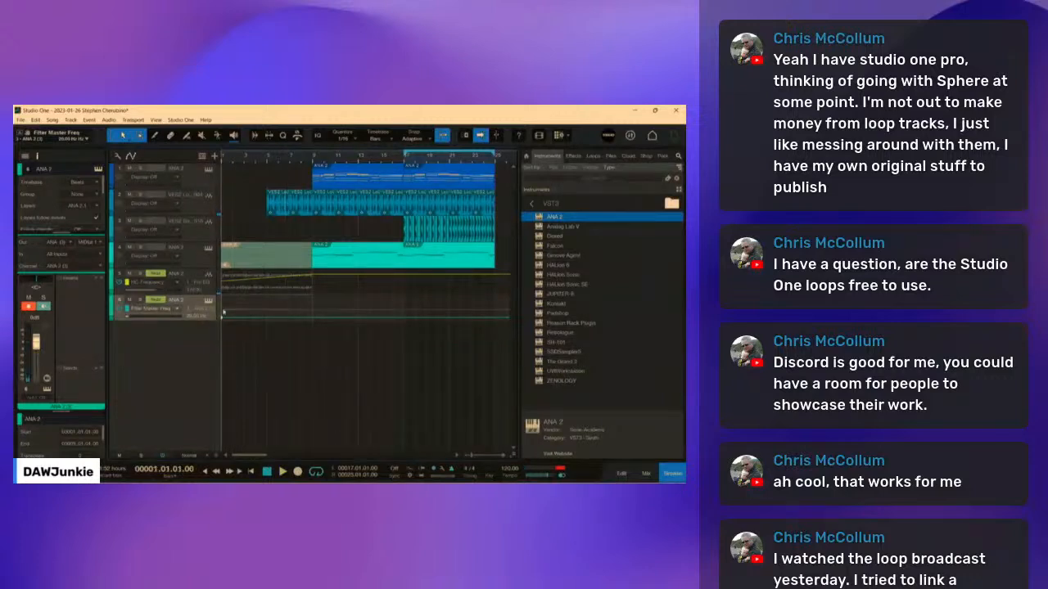
pyautogui.press('space')
pyautogui.moveTo(271, 320); pyautogui.dragTo(312, 314)
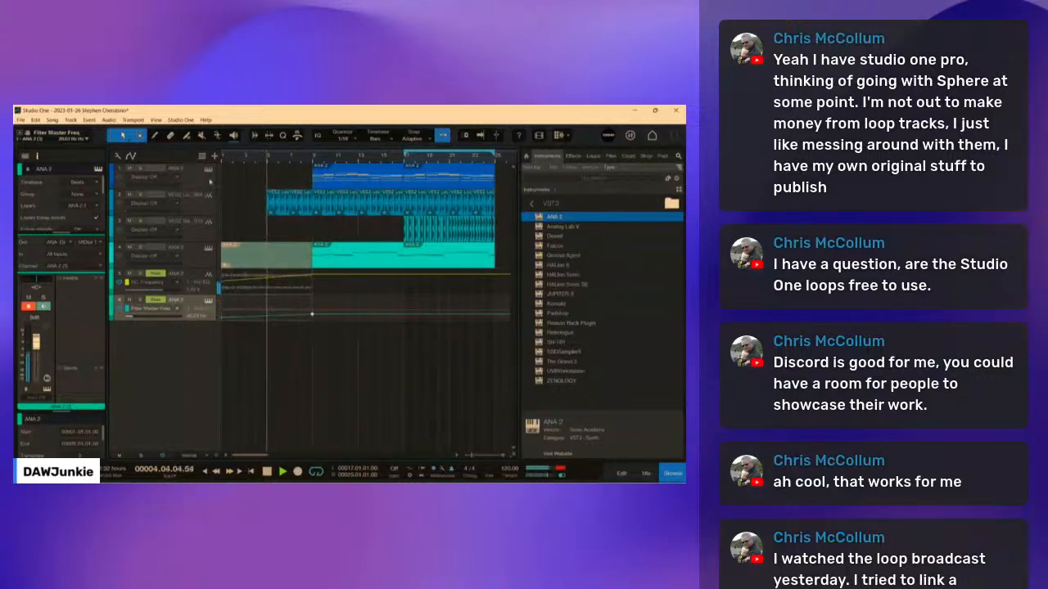
# Step: Show the track's events instead of automation and duplicate the chord part three times in succession
pyautogui.click(131, 157)
pyautogui.click(266, 315)
pyautogui.press('d')
pyautogui.press('d')
pyautogui.press('d')
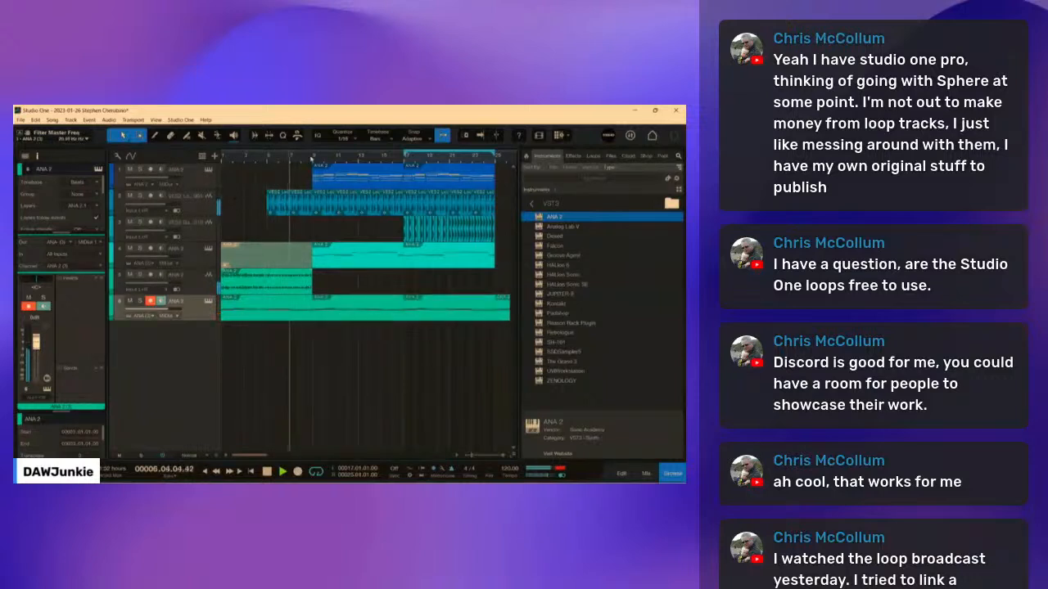
pyautogui.scroll(-3, 311, 159)
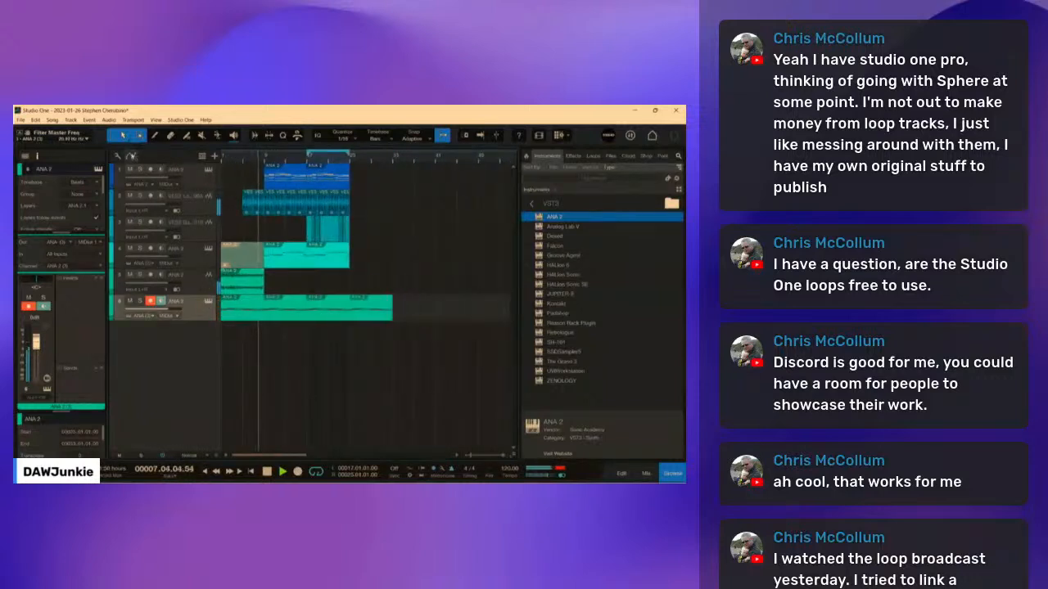
# Step: Show automation again, raise the chord filter frequency point at bar 17 and make the chord track taller
pyautogui.click(131, 157)
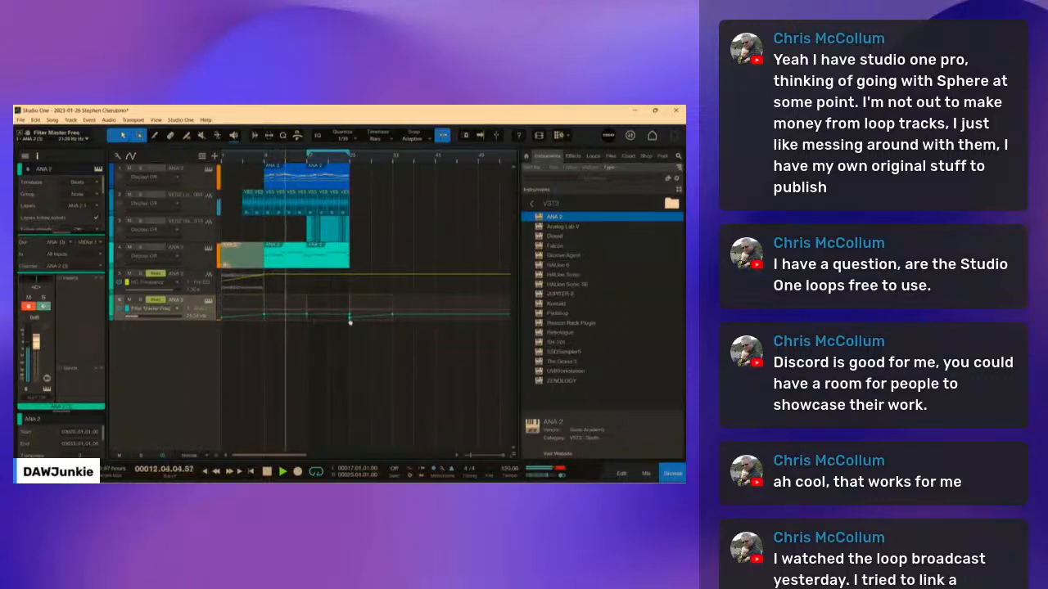
pyautogui.click(306, 316)
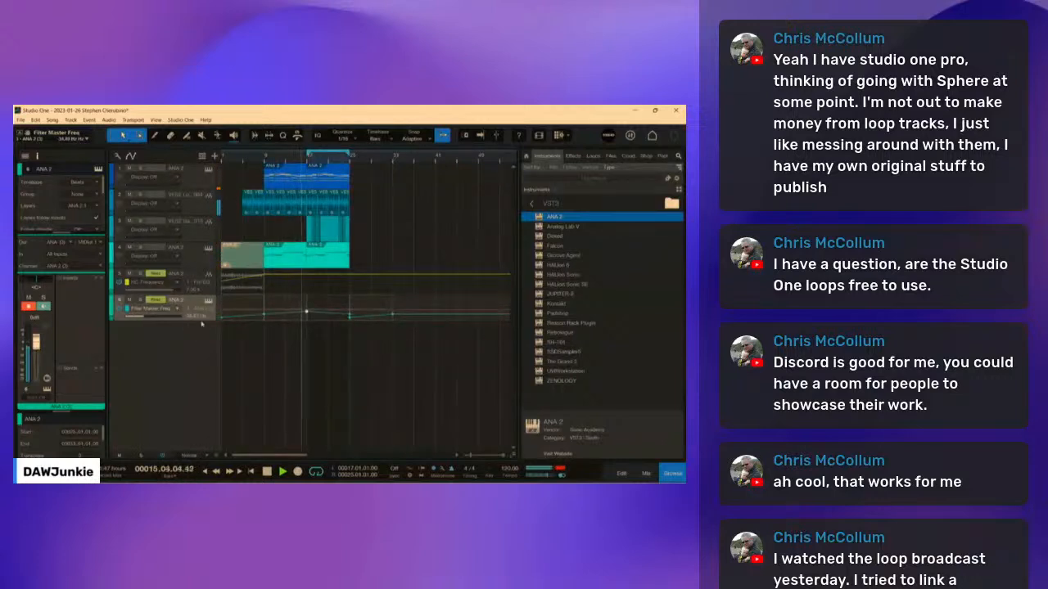
pyautogui.moveTo(202, 320); pyautogui.dragTo(200, 341)
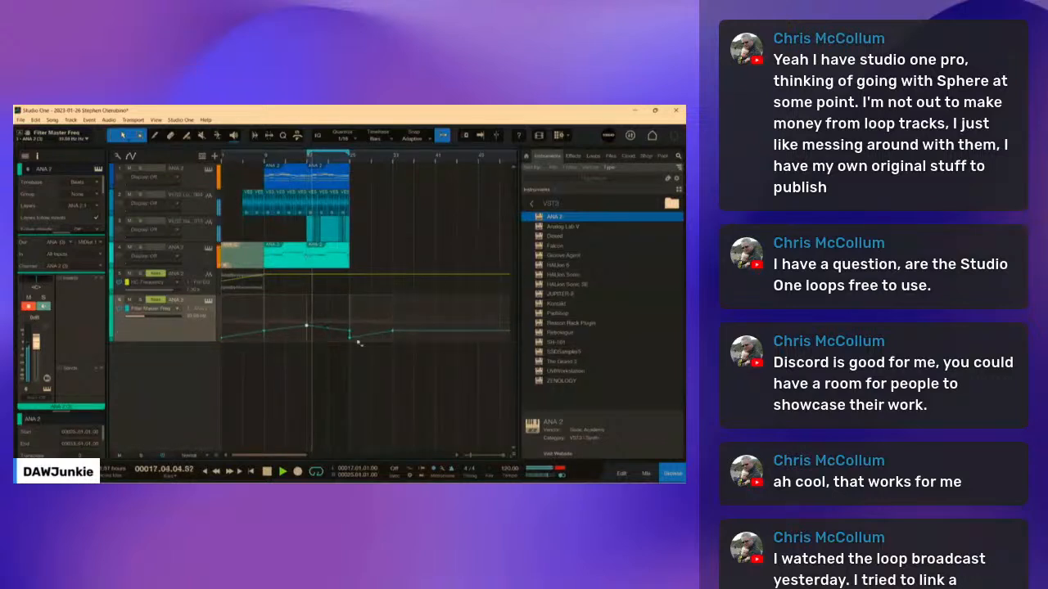
pyautogui.press('space')
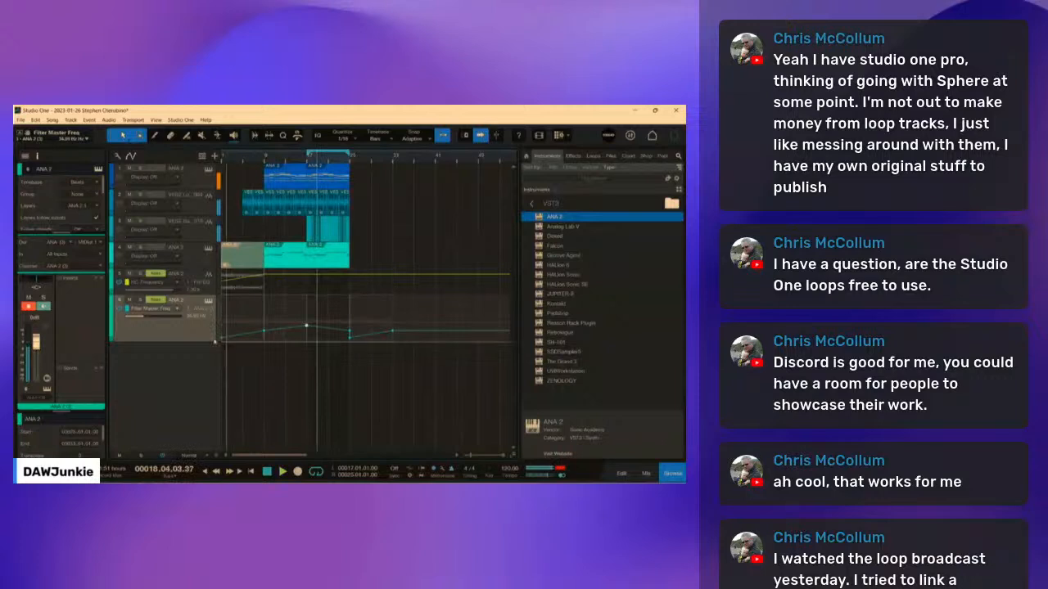
# Step: Insert a Compressor on the chord track
pyautogui.click(106, 281)
pyautogui.write('comp')
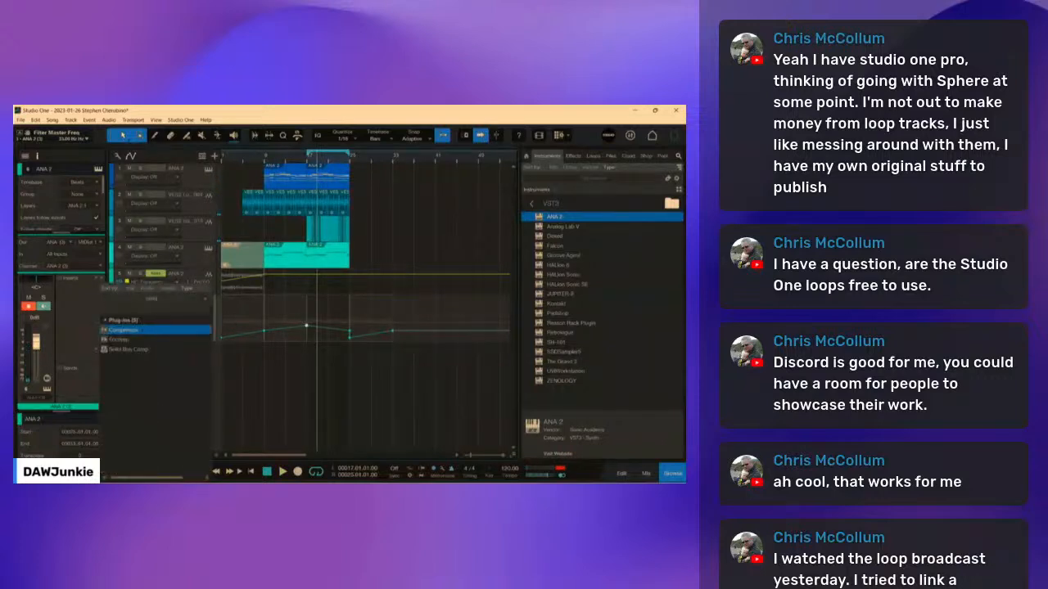
pyautogui.click(120, 329)
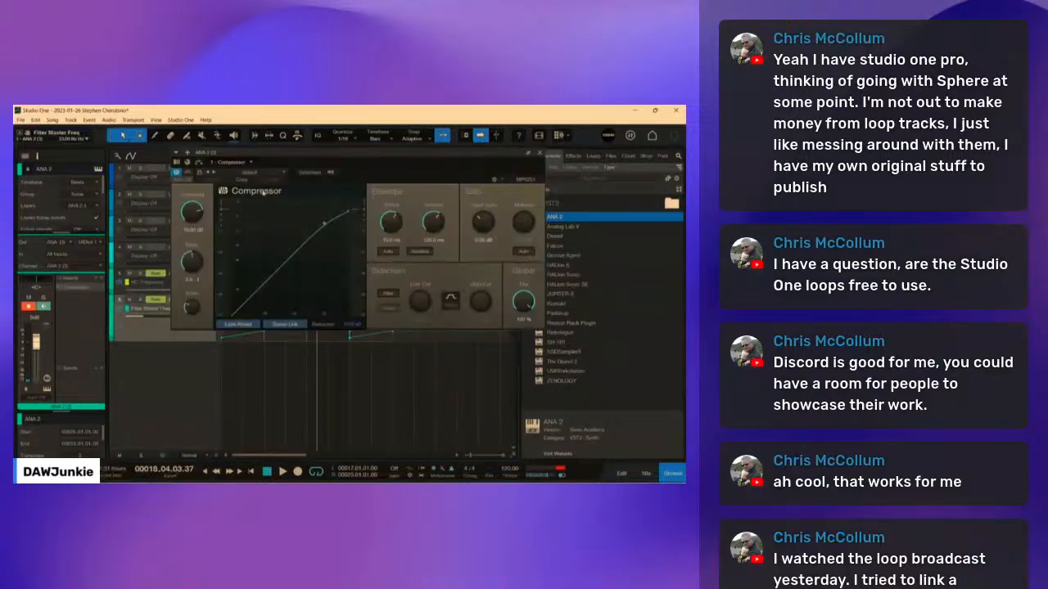
# Step: Turn on the compressor's sidechain, open its source list, lower the threshold during playback and close the effect
pyautogui.click(310, 174)
pyautogui.click(327, 174)
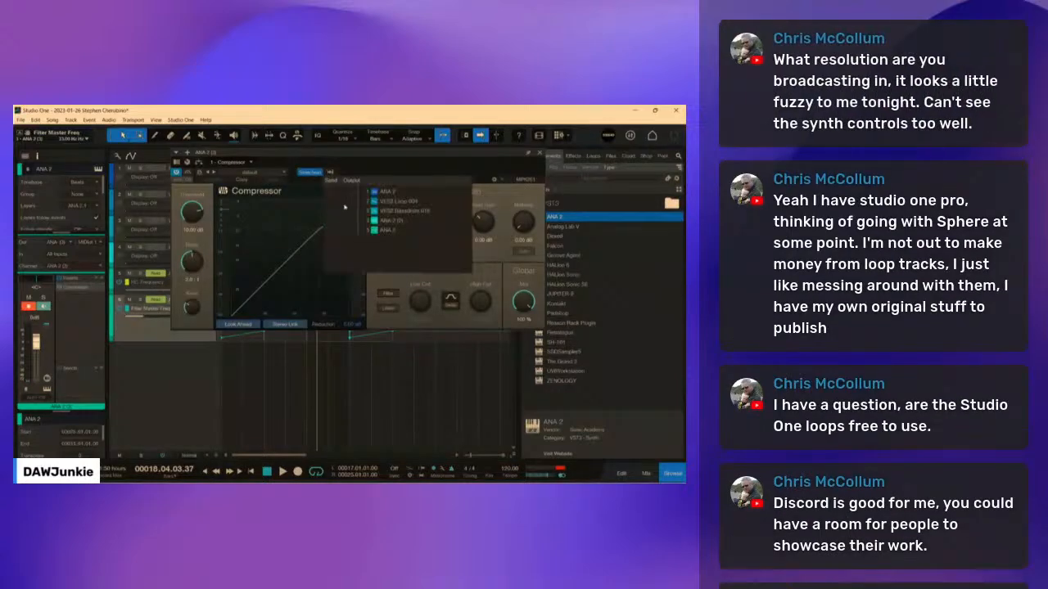
pyautogui.click(488, 166)
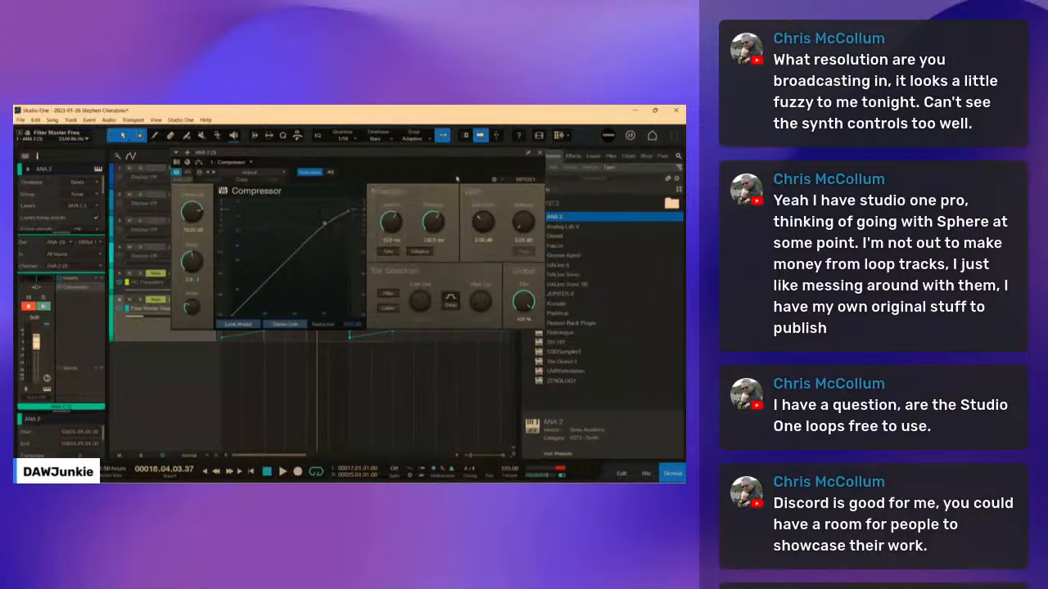
pyautogui.press('space')
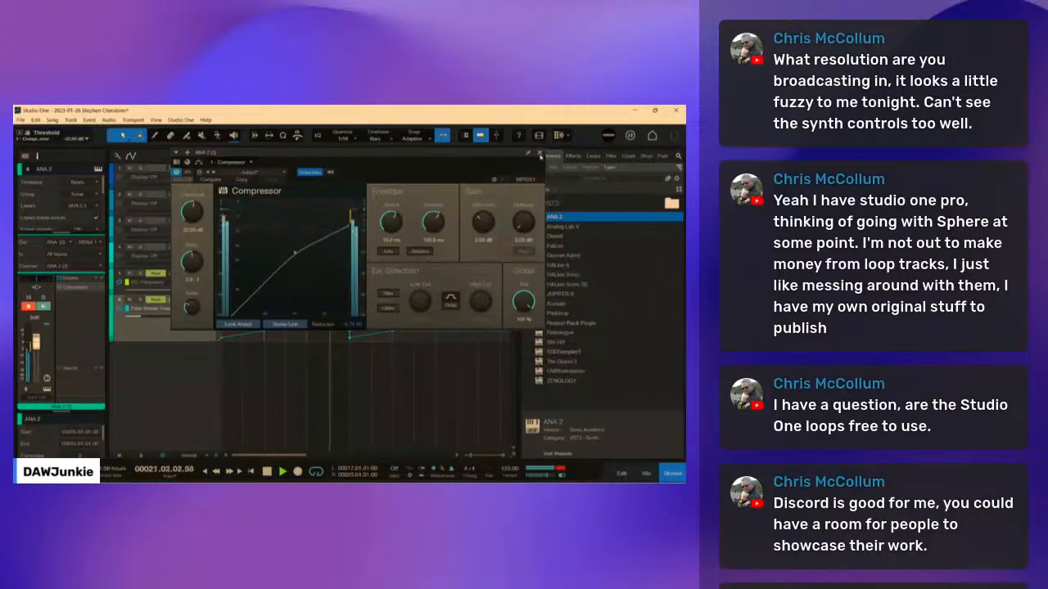
pyautogui.click(540, 154)
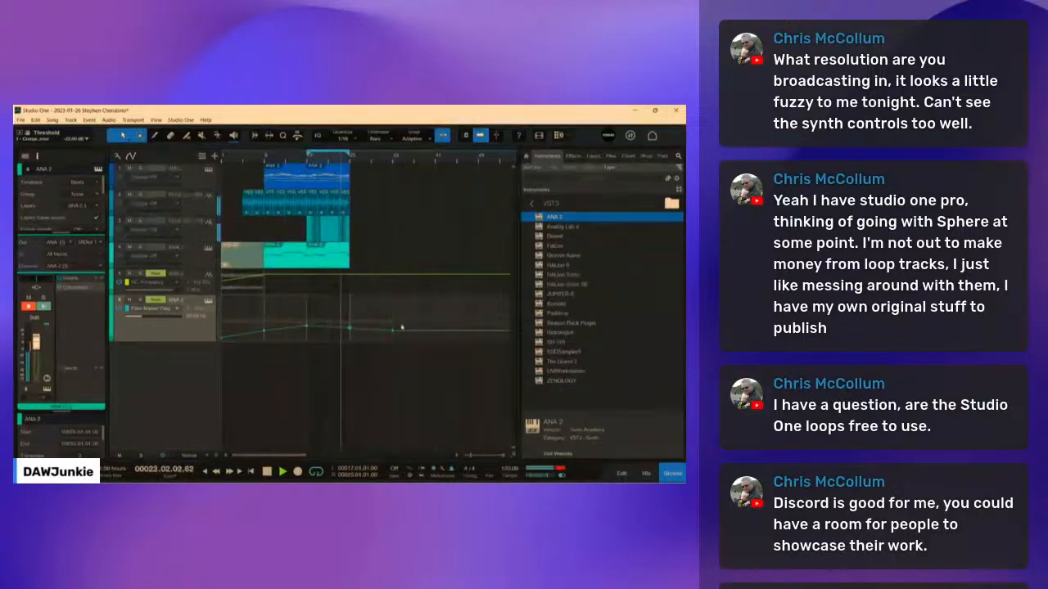
# Step: Level the chord filter automation from bar 17 onward and restart playback from the song start
pyautogui.moveTo(351, 328); pyautogui.dragTo(349, 325)
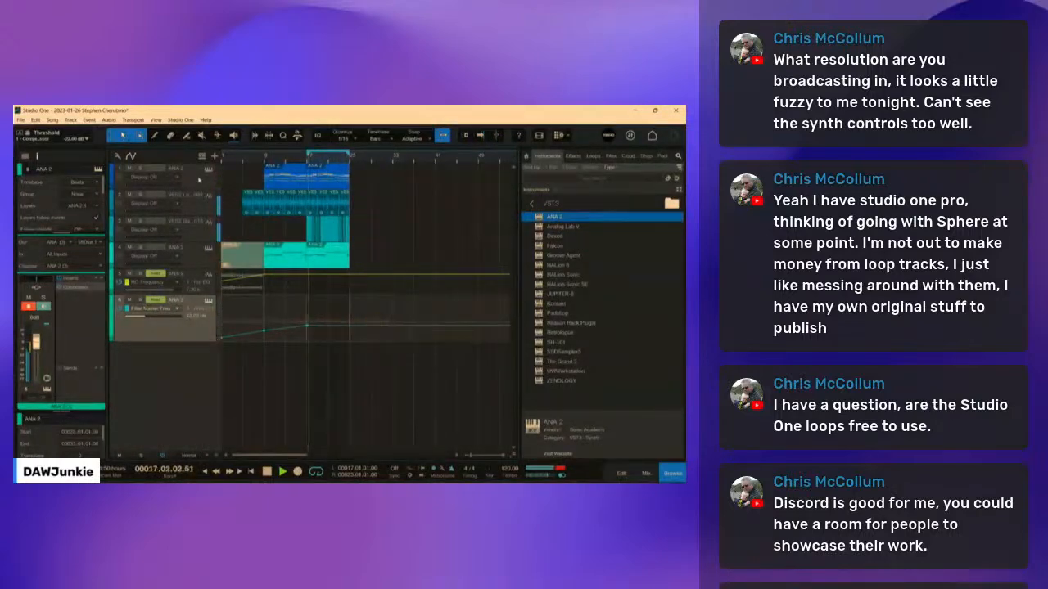
pyautogui.press('space')
pyautogui.press(',')
pyautogui.press('space')
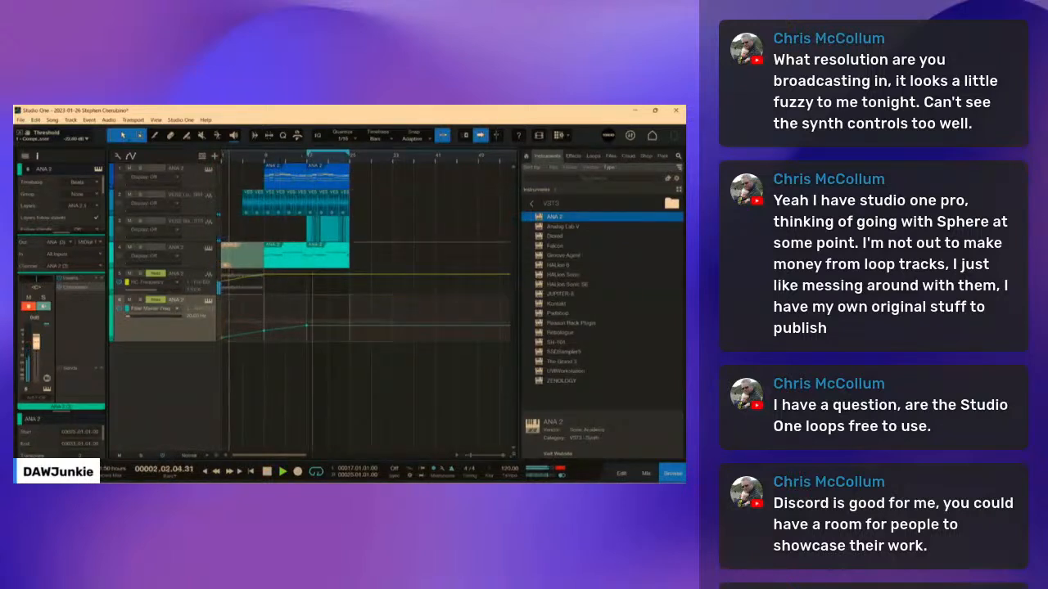
# Step: Listen to the arrangement through to its end near bar 25 and stop playback
pyautogui.moveTo(274, 162); pyautogui.dragTo(304, 155)
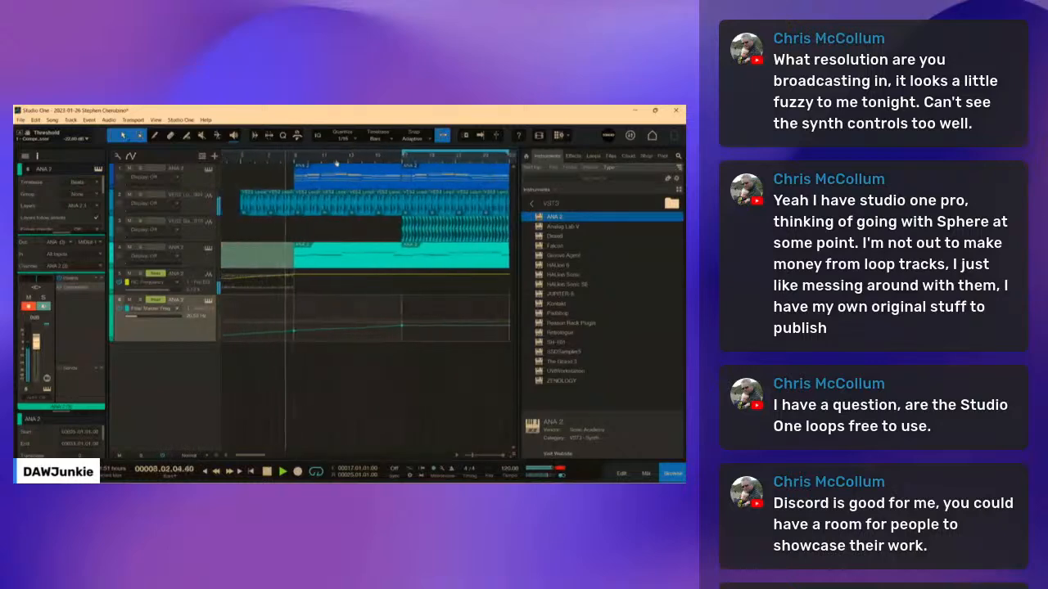
pyautogui.scroll(2, 334, 161)
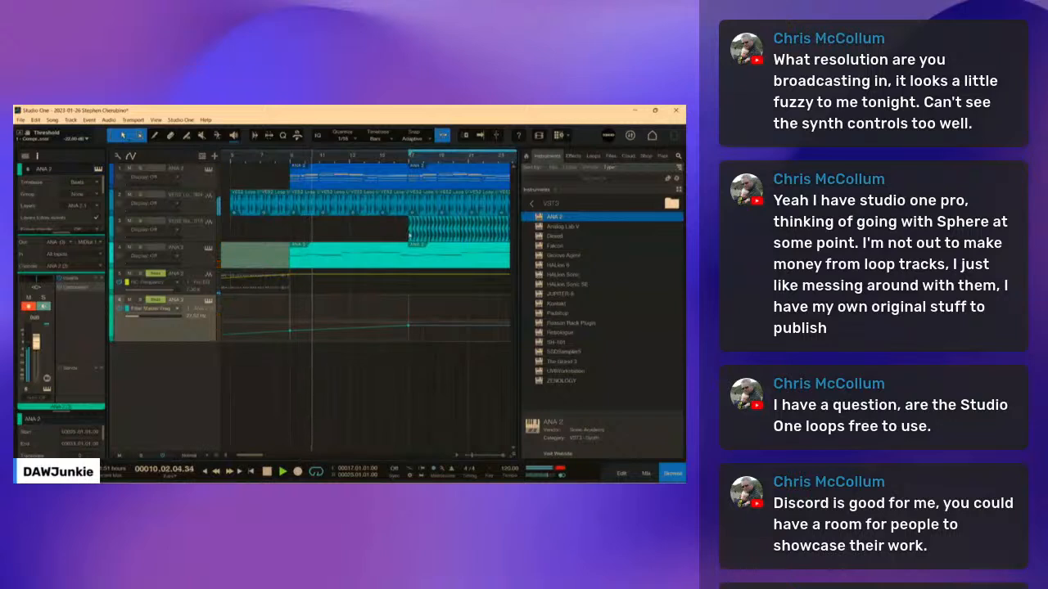
pyautogui.scroll(-2, 351, 148)
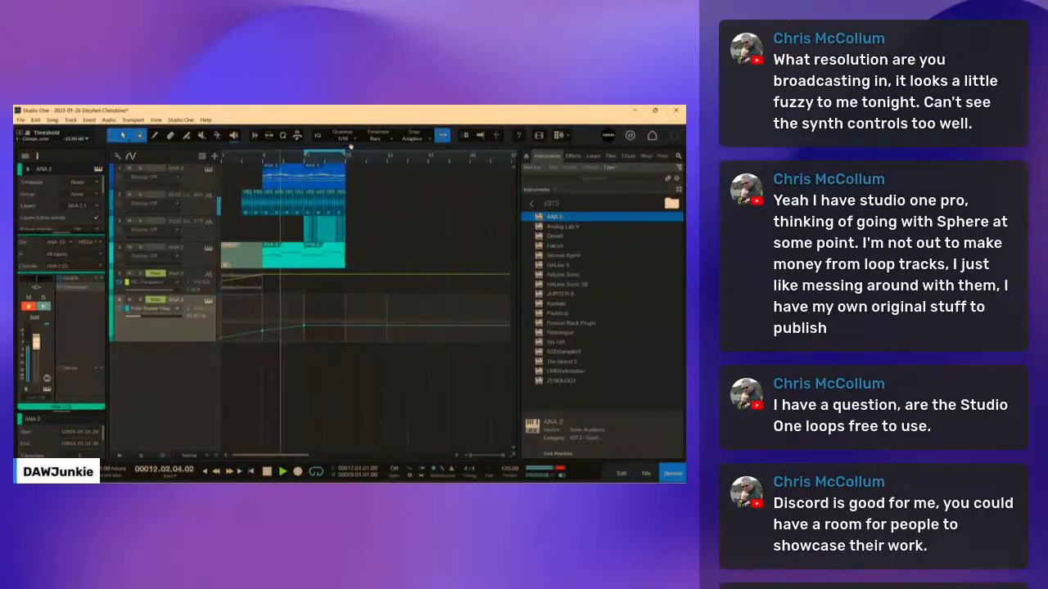
pyautogui.scroll(-2, 350, 146)
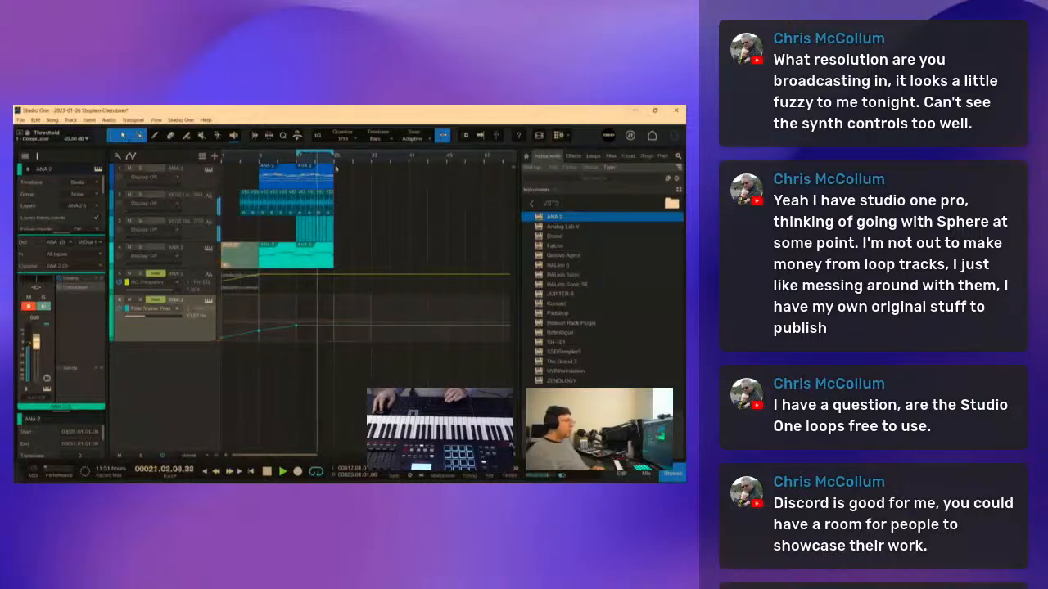
pyautogui.moveTo(331, 161); pyautogui.dragTo(353, 163)
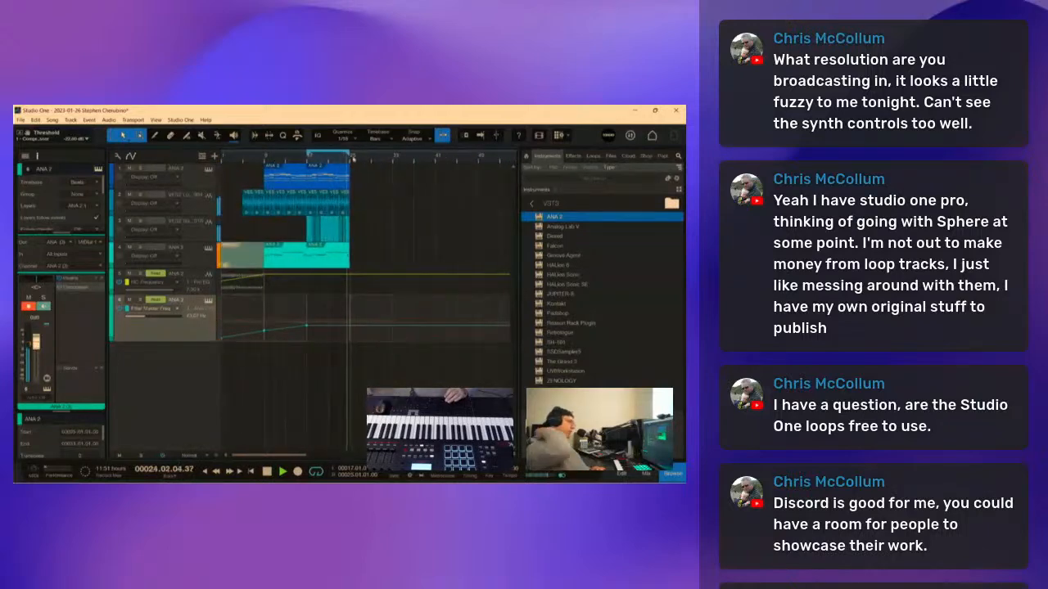
pyautogui.press('space')
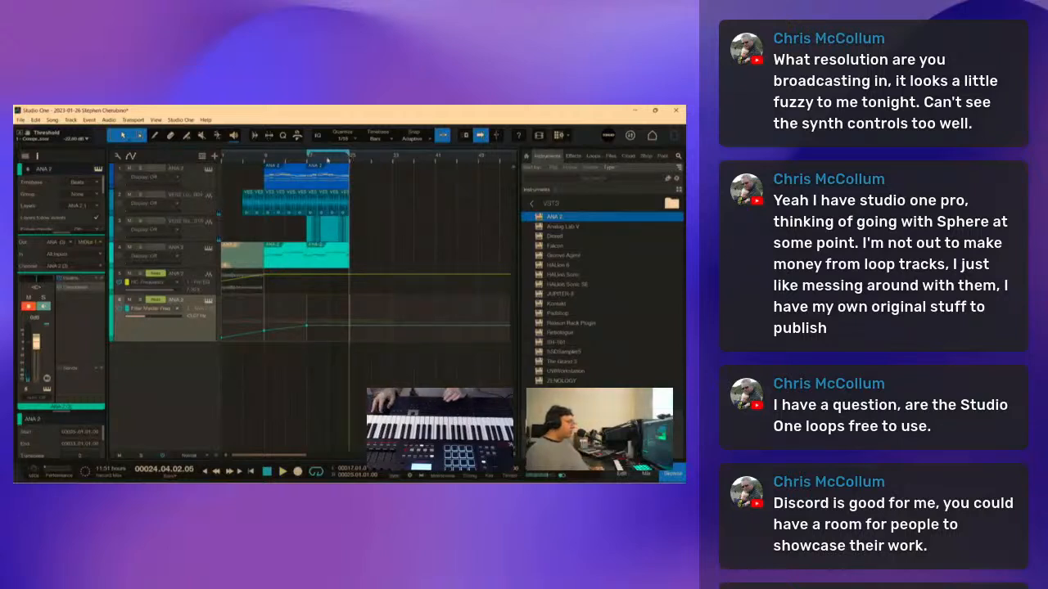
pyautogui.click(324, 162)
pyautogui.click(202, 155)
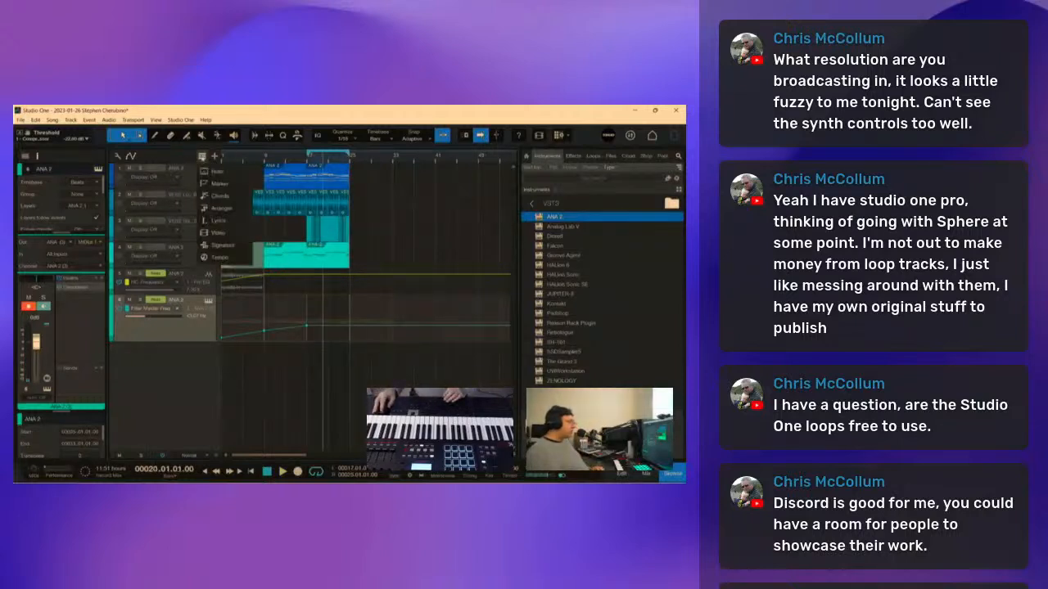
pyautogui.click(217, 198)
pyautogui.click(202, 156)
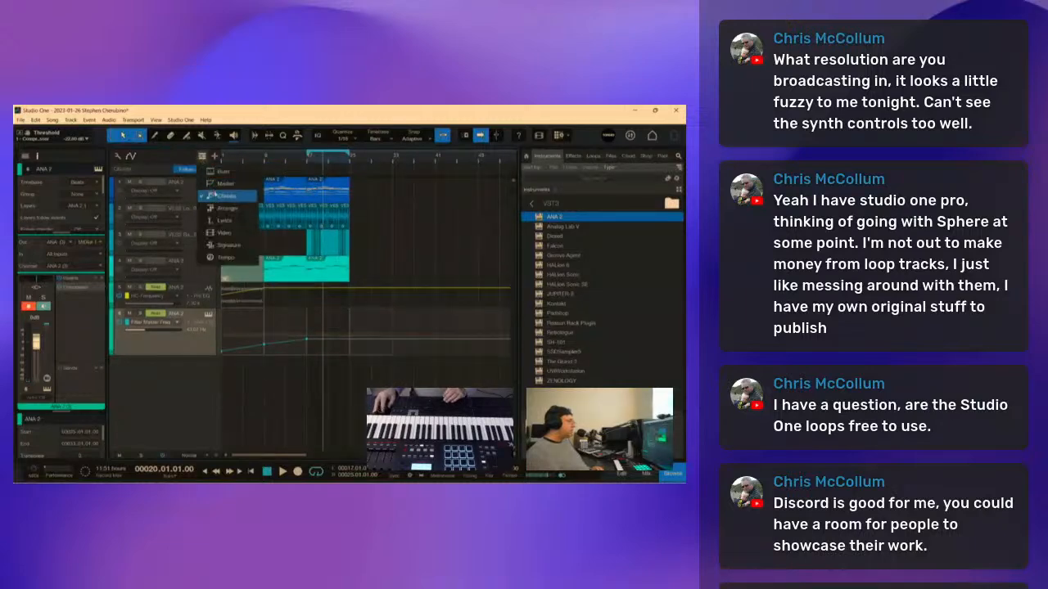
pyautogui.click(215, 198)
# Step: Show the arranger track, add a section covering bars 17 to 25 and name it Chorus
pyautogui.click(202, 156)
pyautogui.click(216, 198)
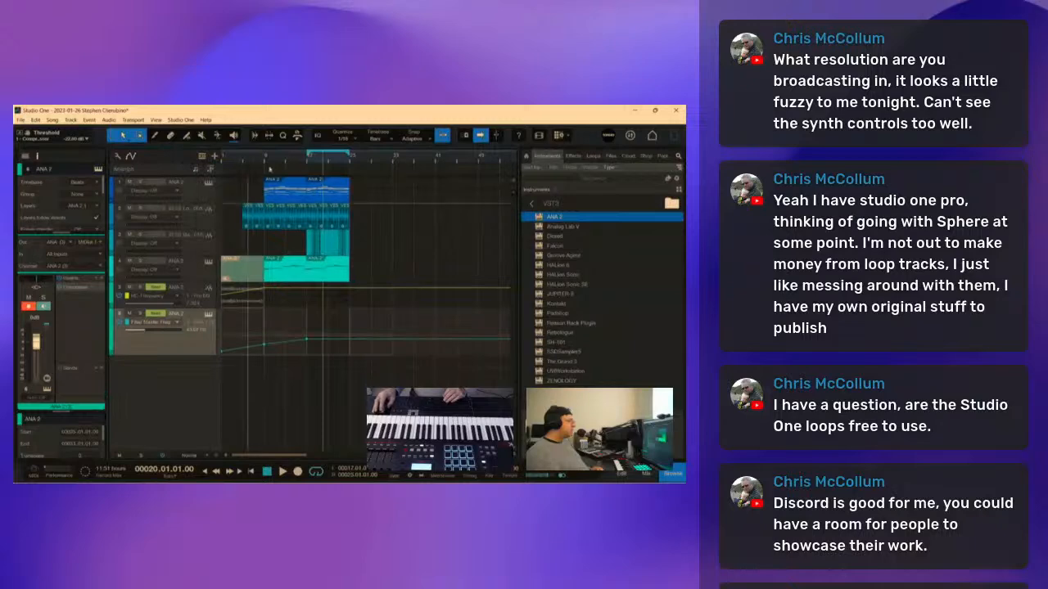
pyautogui.click(312, 167)
pyautogui.rightClick(312, 169)
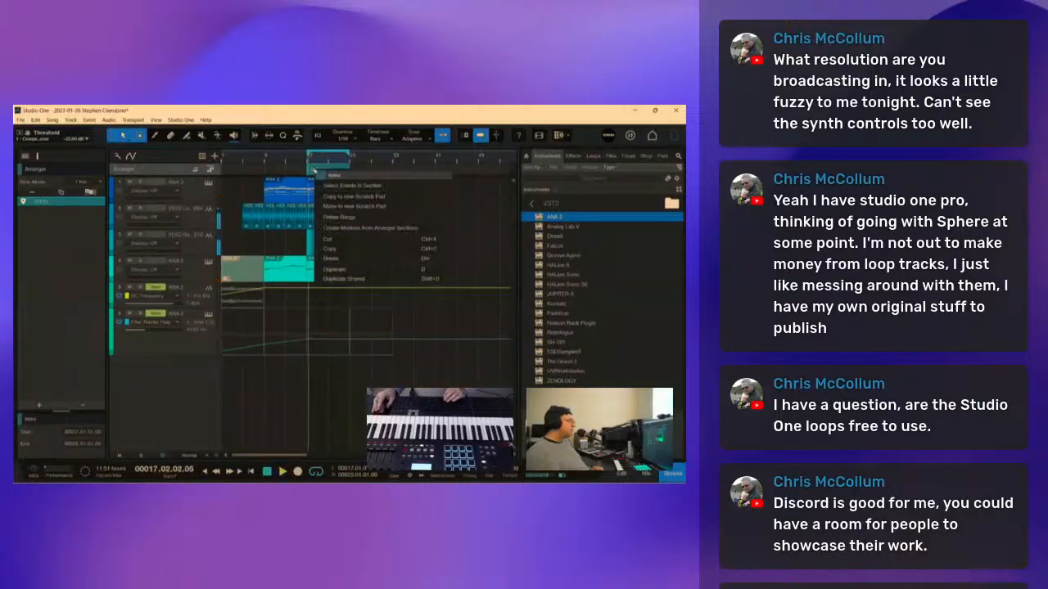
pyautogui.doubleClick(327, 175)
pyautogui.write('Chor')
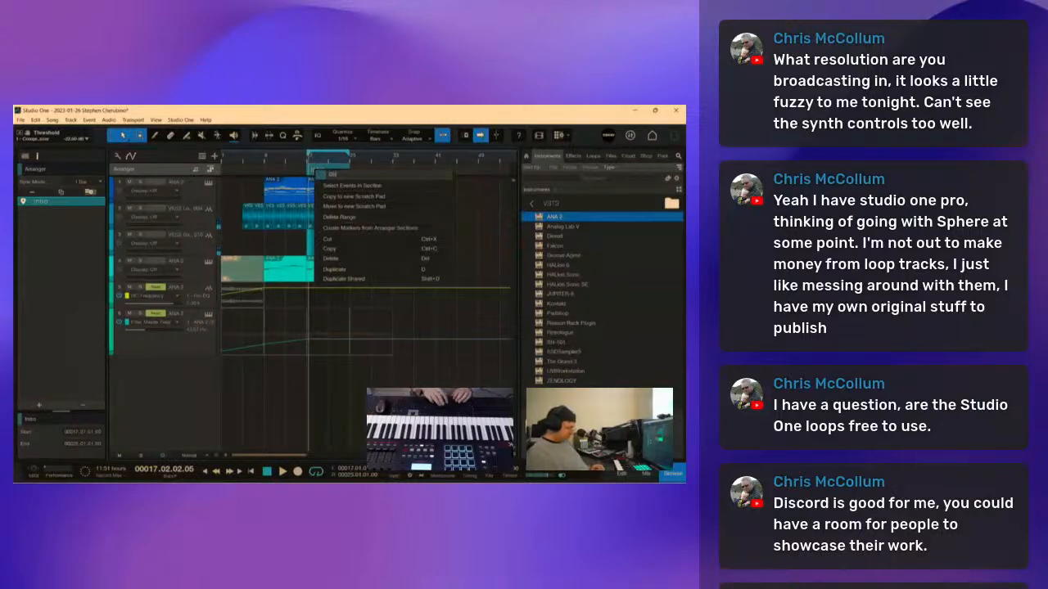
pyautogui.write('us')
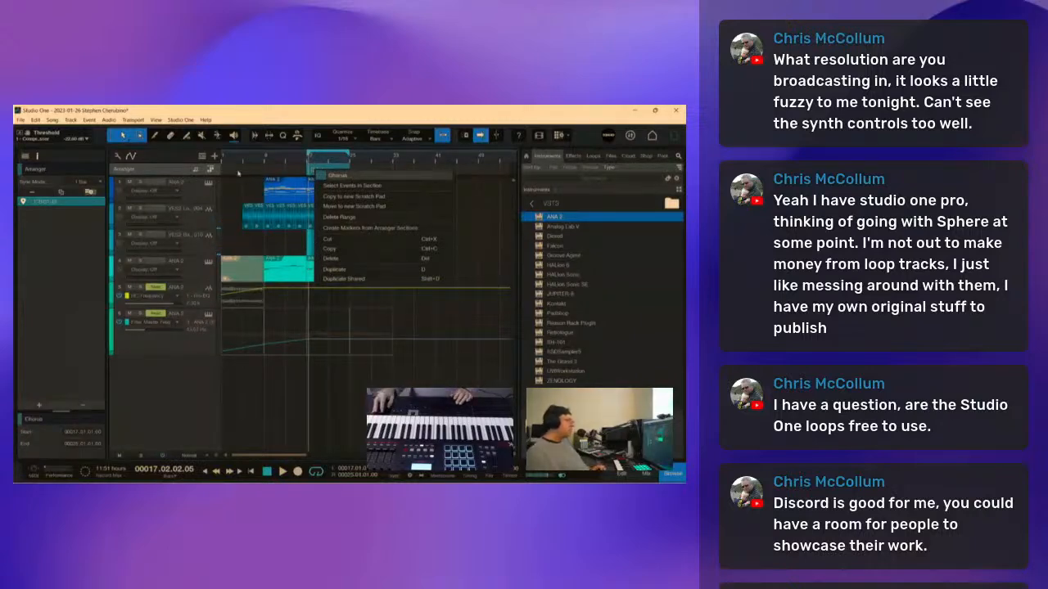
# Step: Add an arranger section at the song start and stretch it to the beginning of the Chorus section
pyautogui.click(244, 173)
pyautogui.doubleClick(228, 173)
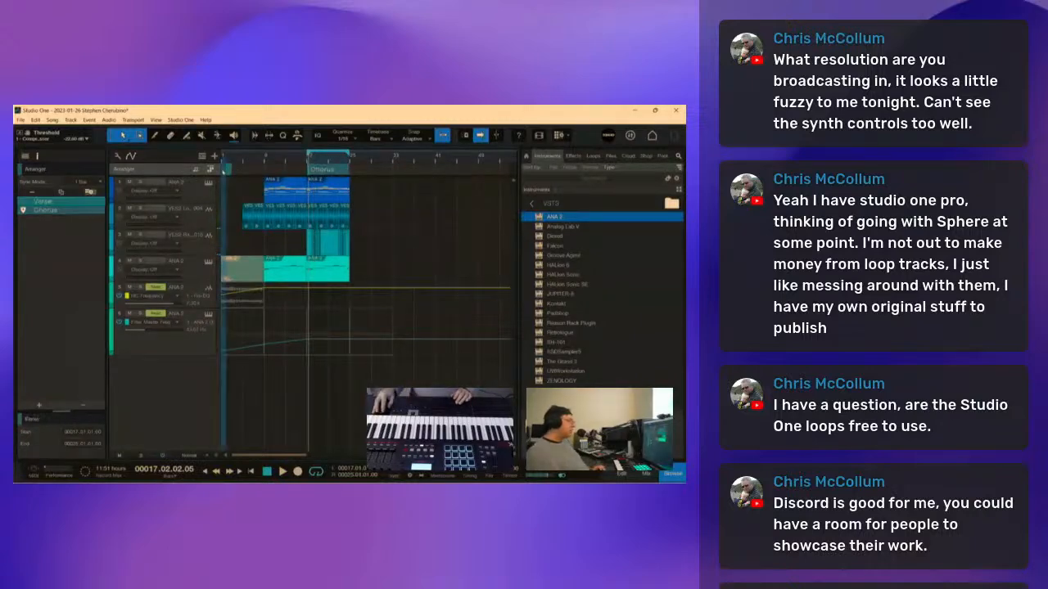
pyautogui.moveTo(227, 169); pyautogui.dragTo(305, 168)
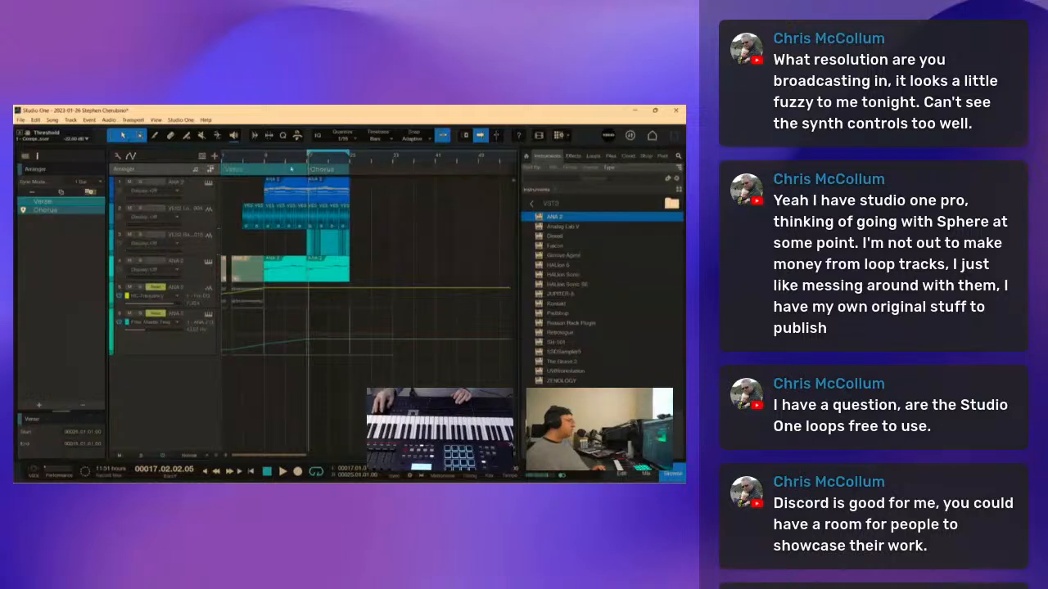
# Step: Rename the first arranger section, before the Chorus, as Intro
pyautogui.rightClick(286, 172)
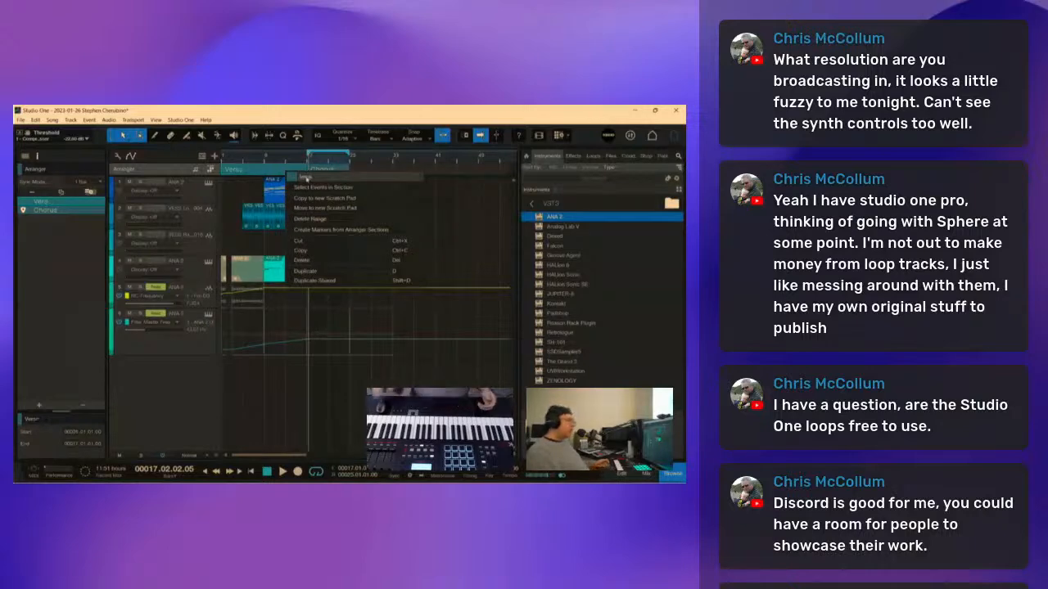
pyautogui.click(431, 211)
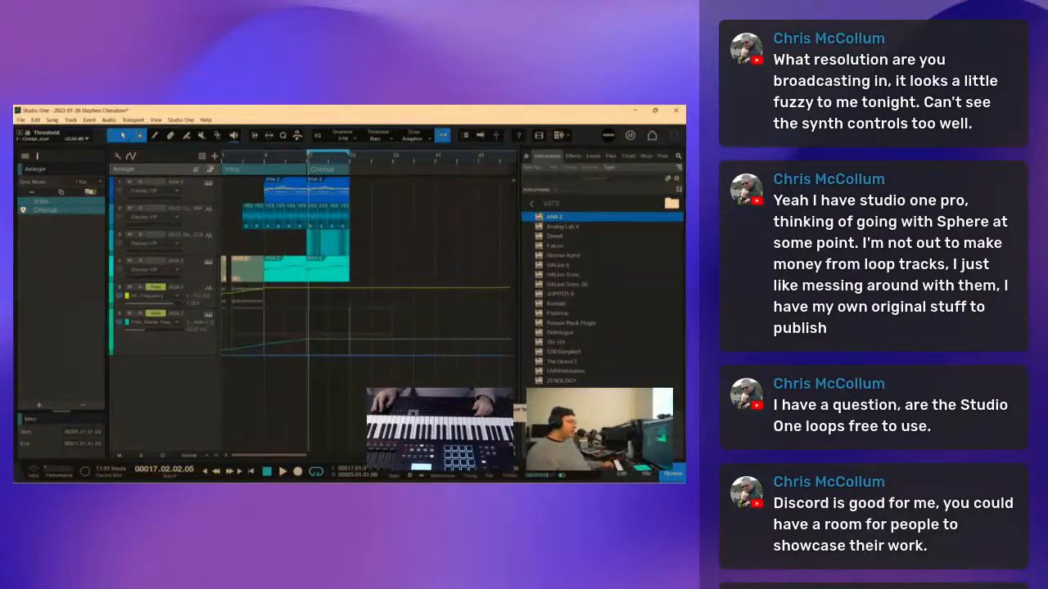
# Step: Add another ANA 2 instrument on a new track below the existing ones and close its plug-in window
pyautogui.moveTo(555, 217); pyautogui.dragTo(458, 386)
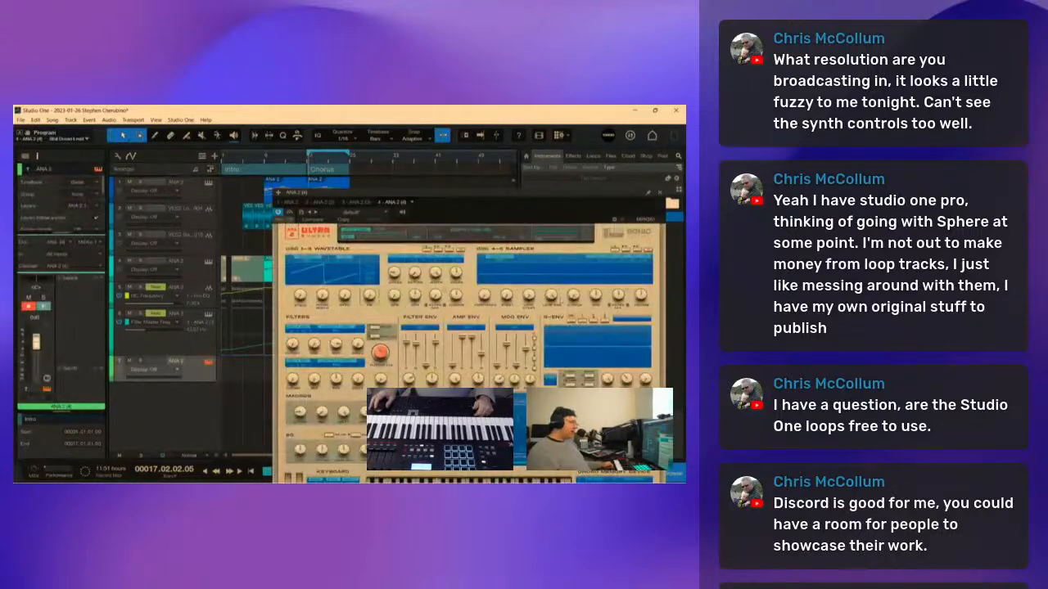
pyautogui.moveTo(488, 209); pyautogui.dragTo(406, 182)
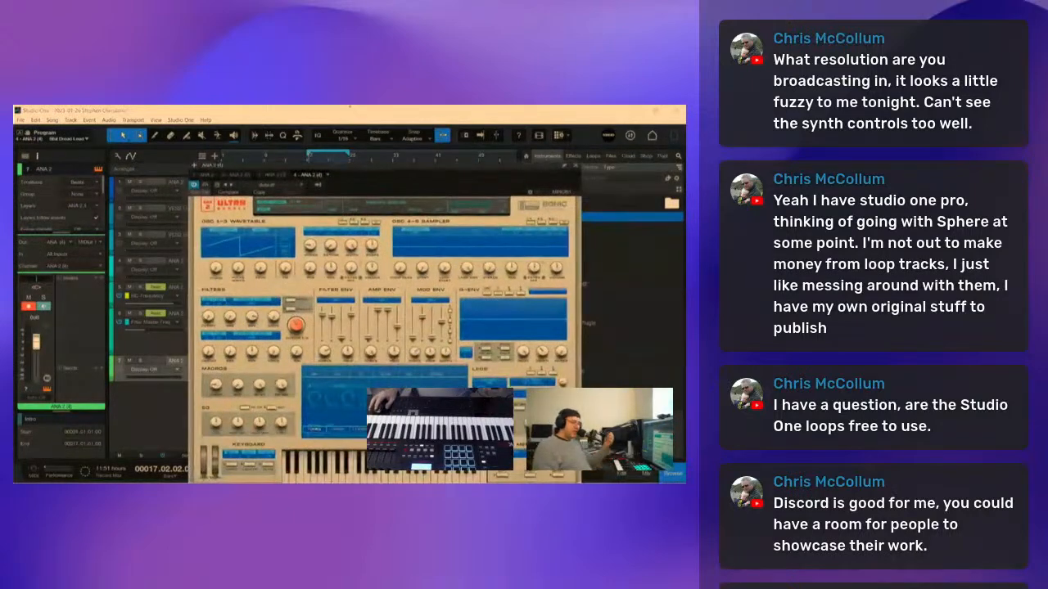
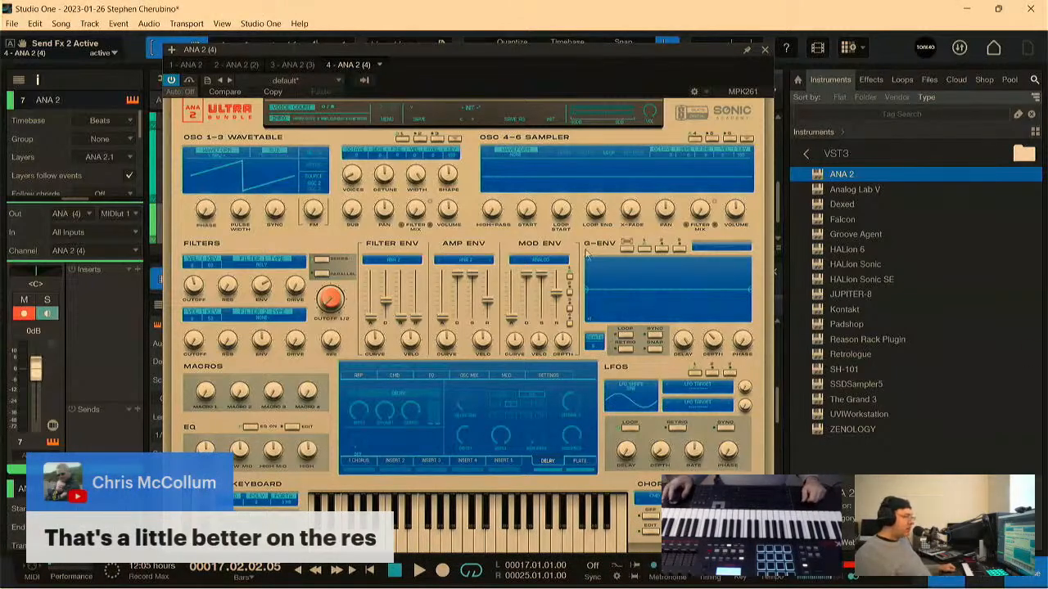
pyautogui.click(763, 52)
pyautogui.click(773, 274)
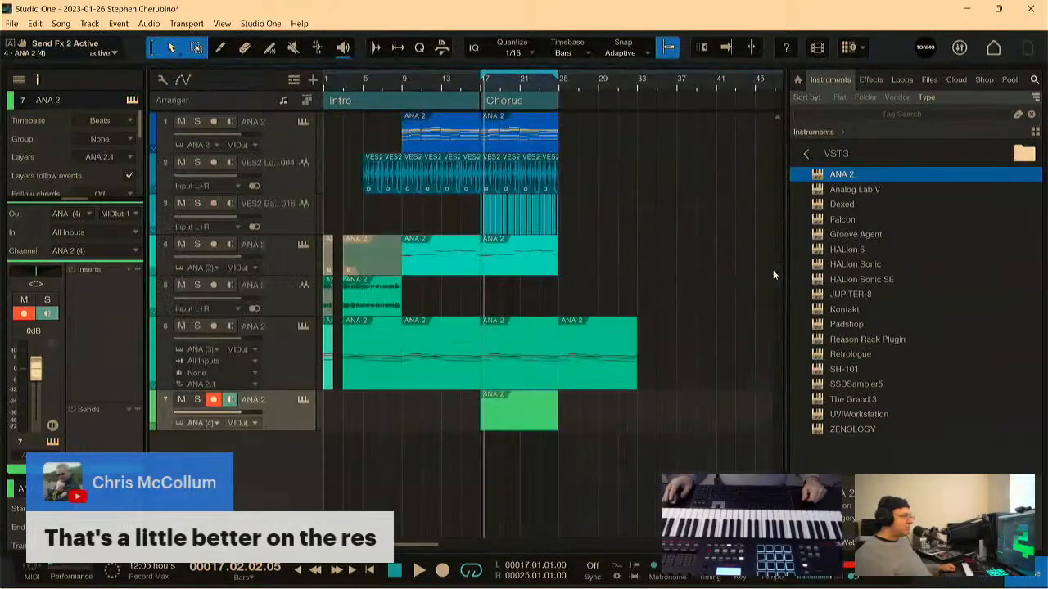
# Step: Play the Chorus from bar 17, raise the new ANA 2 track's volume to +6.0 dB and stop playback
pyautogui.click(483, 86)
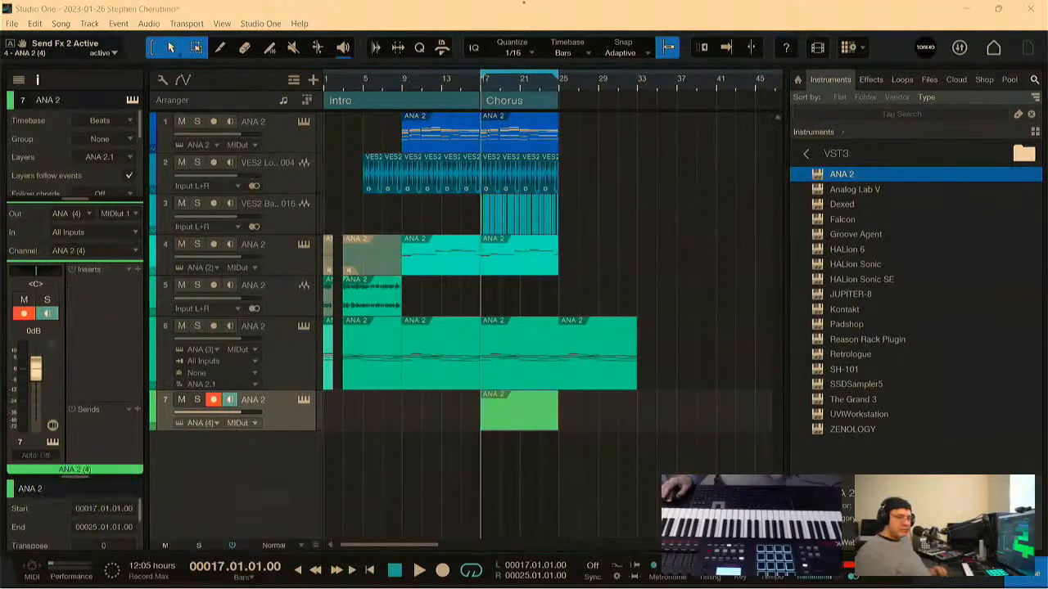
pyautogui.press('space')
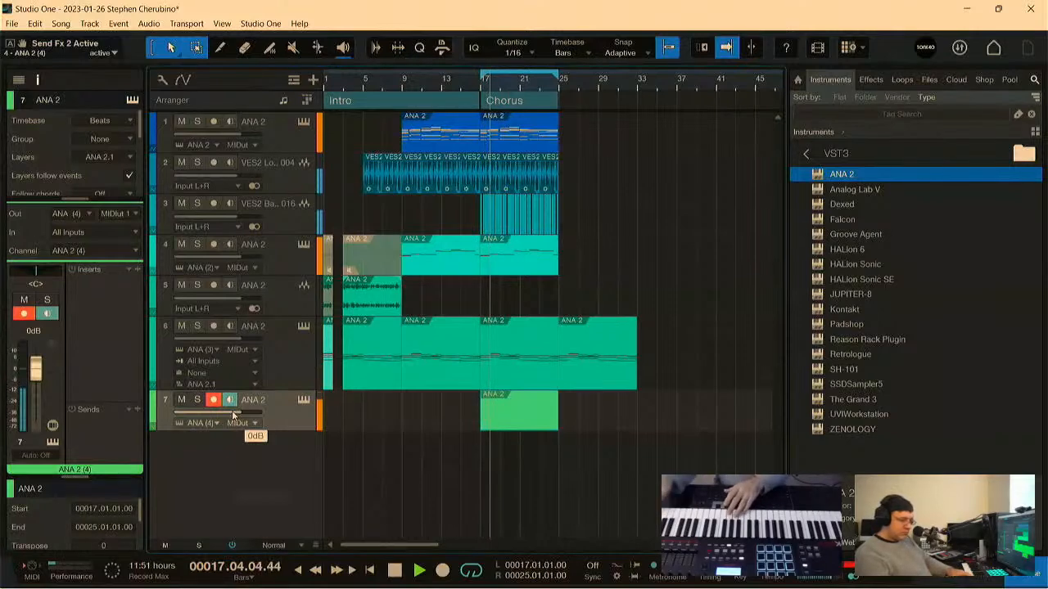
pyautogui.moveTo(232, 414); pyautogui.dragTo(263, 415)
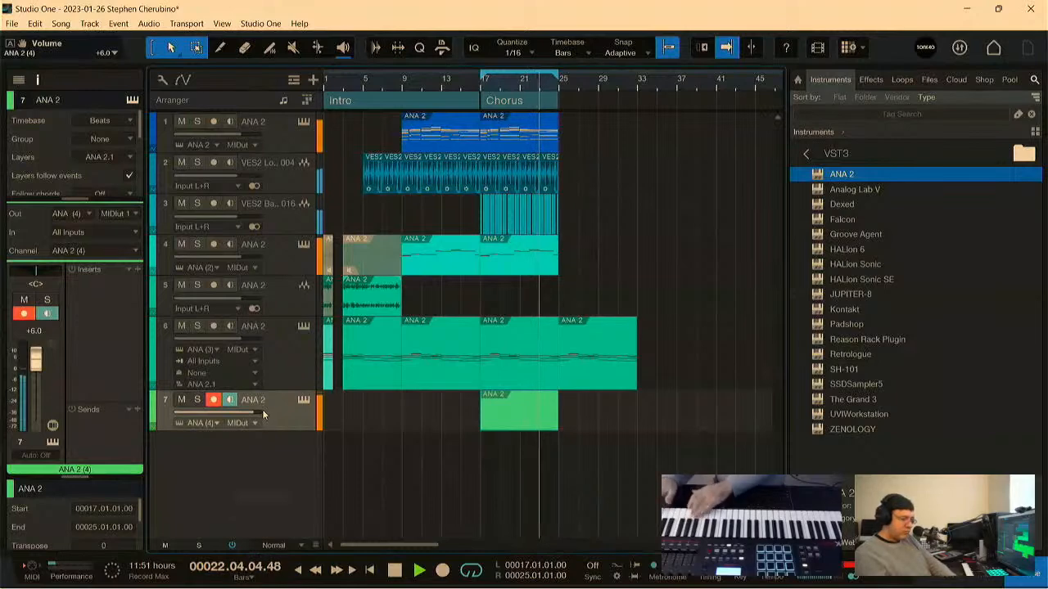
pyautogui.press('space')
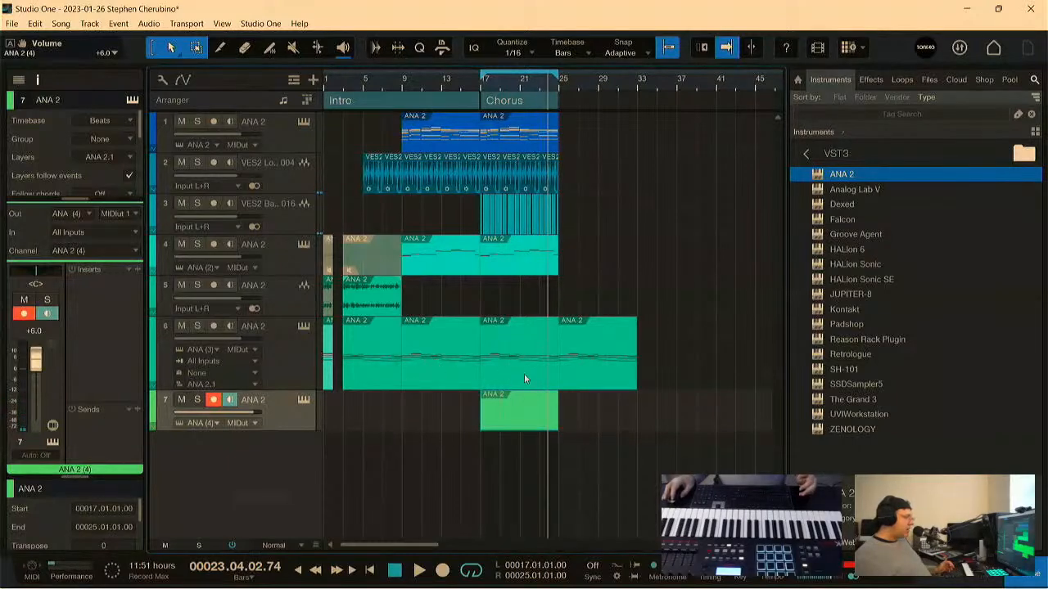
# Step: Replace the empty Chorus clip on track 7 with a copy of the chord clip from track 6
pyautogui.press('Delete')
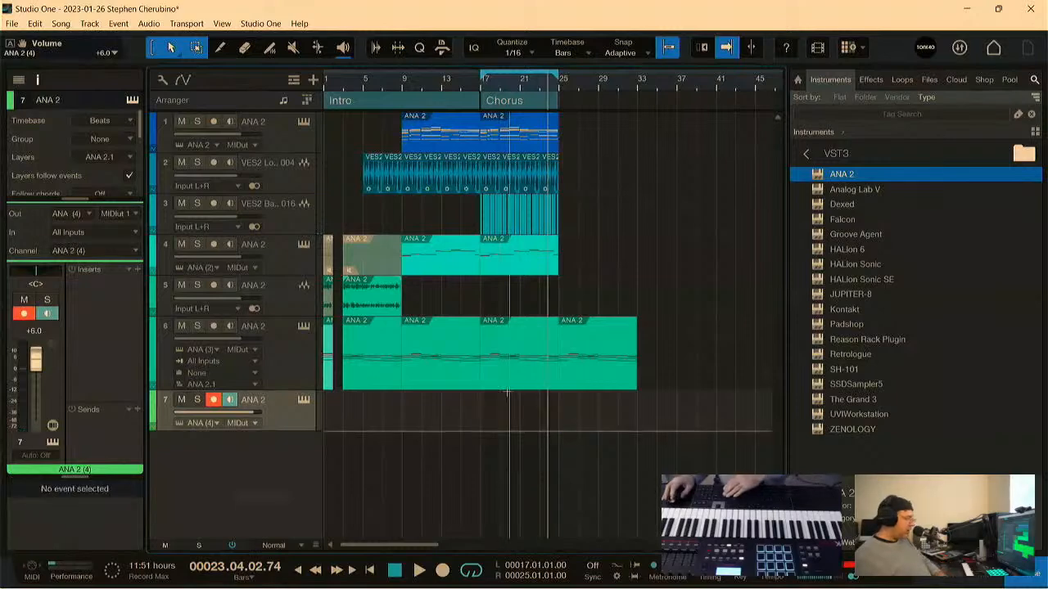
pyautogui.click(504, 388)
pyautogui.hotkey('ctrl', 'z')
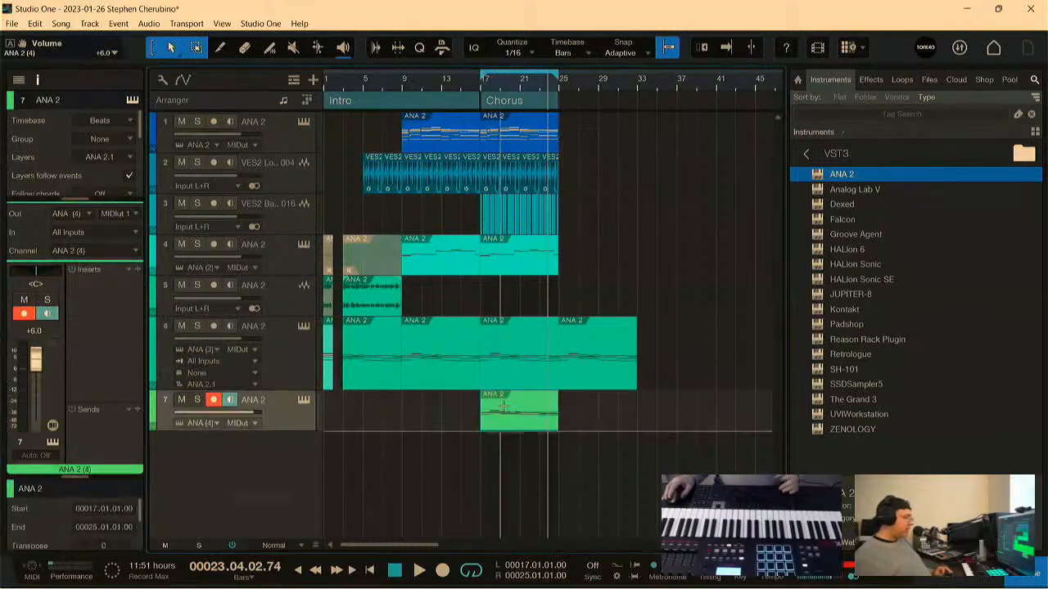
# Step: Add the Arpeggiator note effect to track 7 and solo that track for playback
pyautogui.click(809, 157)
pyautogui.click(846, 202)
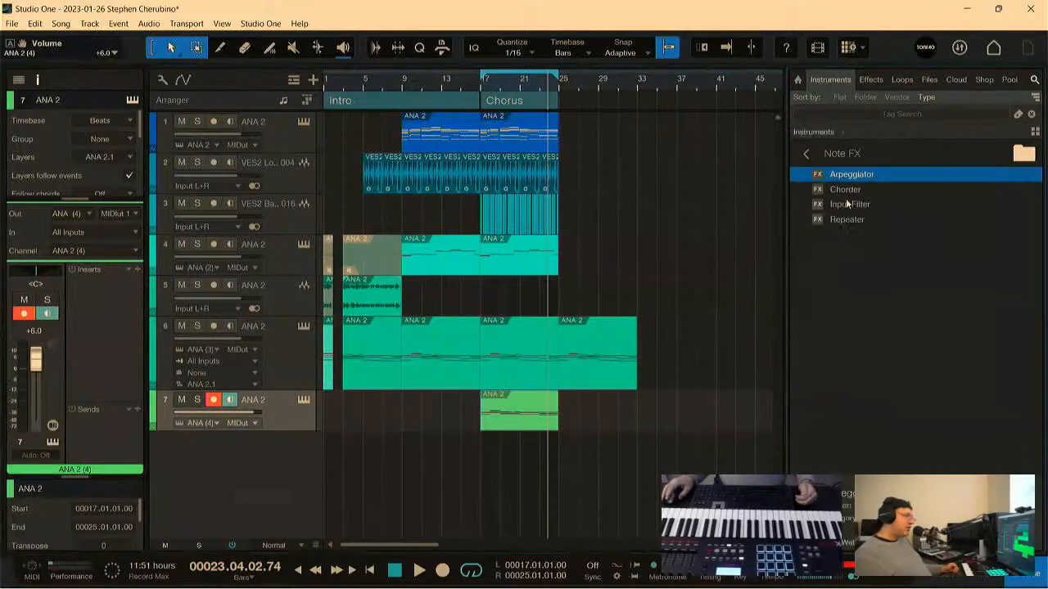
pyautogui.moveTo(843, 176); pyautogui.dragTo(565, 442)
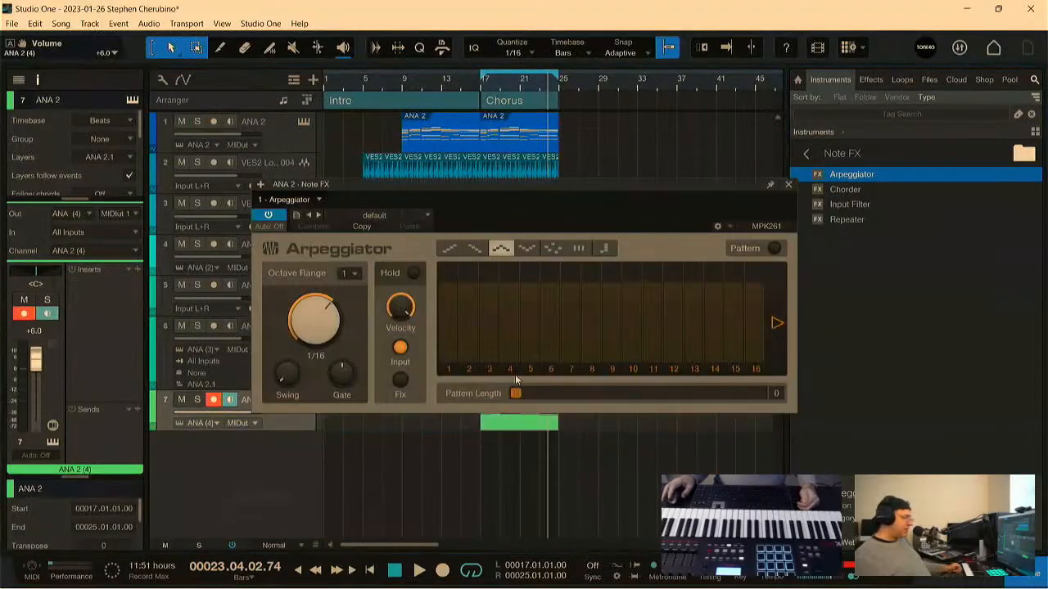
pyautogui.moveTo(474, 185); pyautogui.dragTo(556, 133)
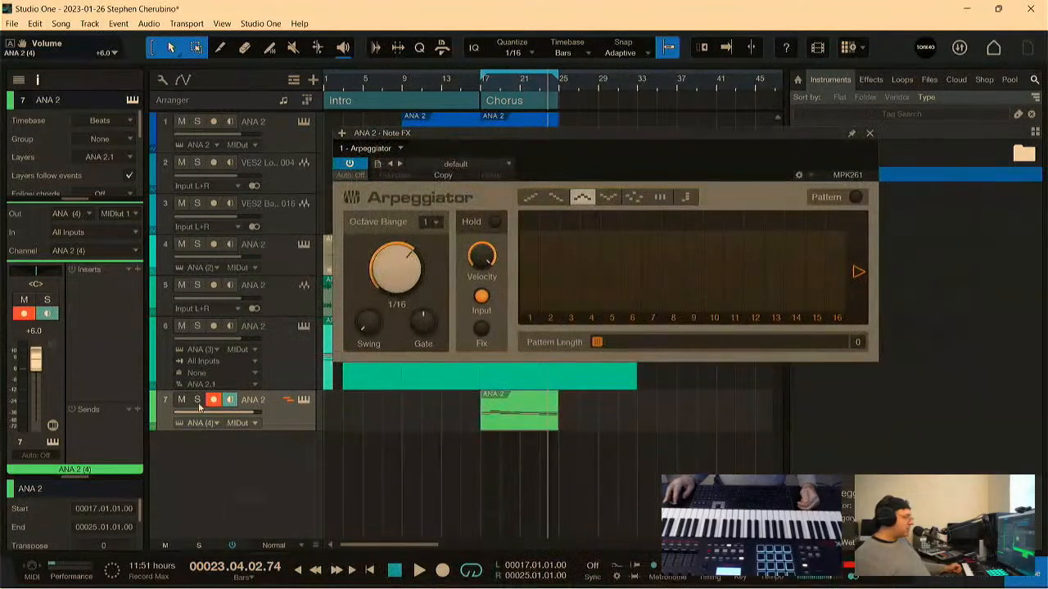
pyautogui.press('s')
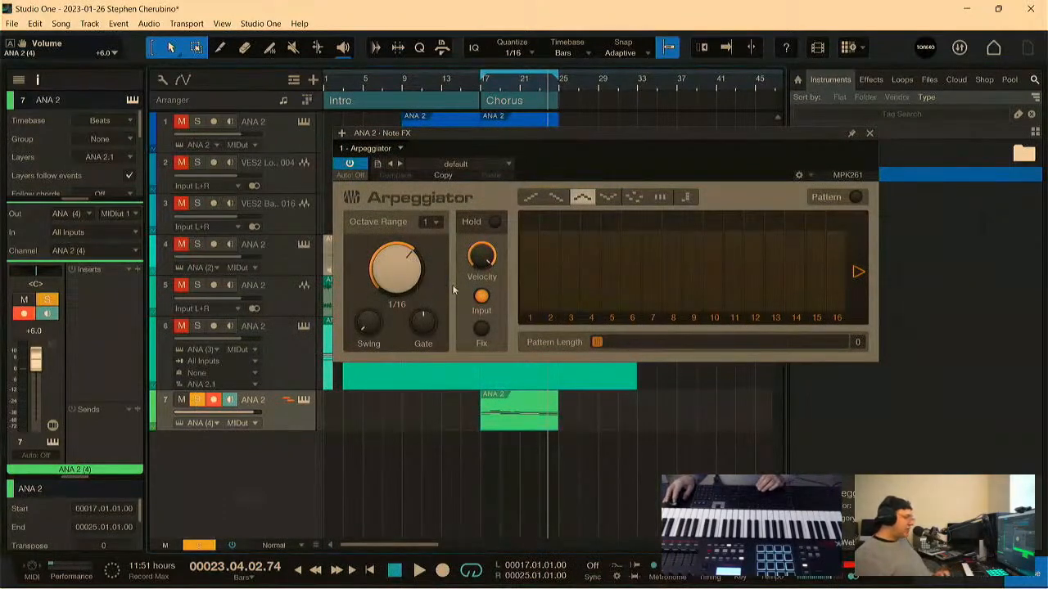
pyautogui.press('space')
pyautogui.press('f')
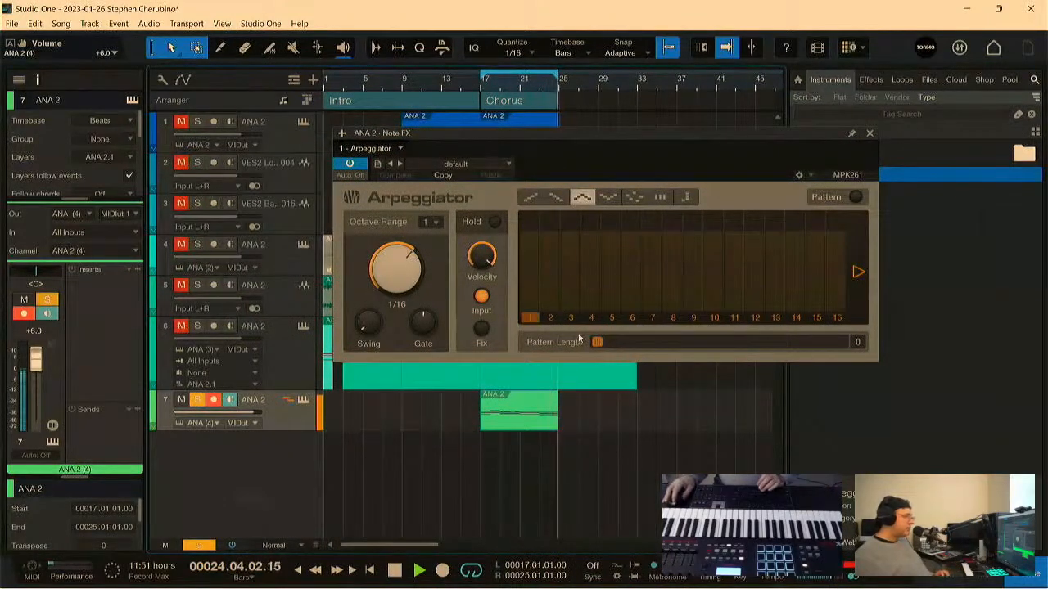
# Step: Give the arpeggiator a 7-step pattern with steps 4 and 5 muted and set its gate time to 58%
pyautogui.moveTo(597, 342); pyautogui.dragTo(654, 344)
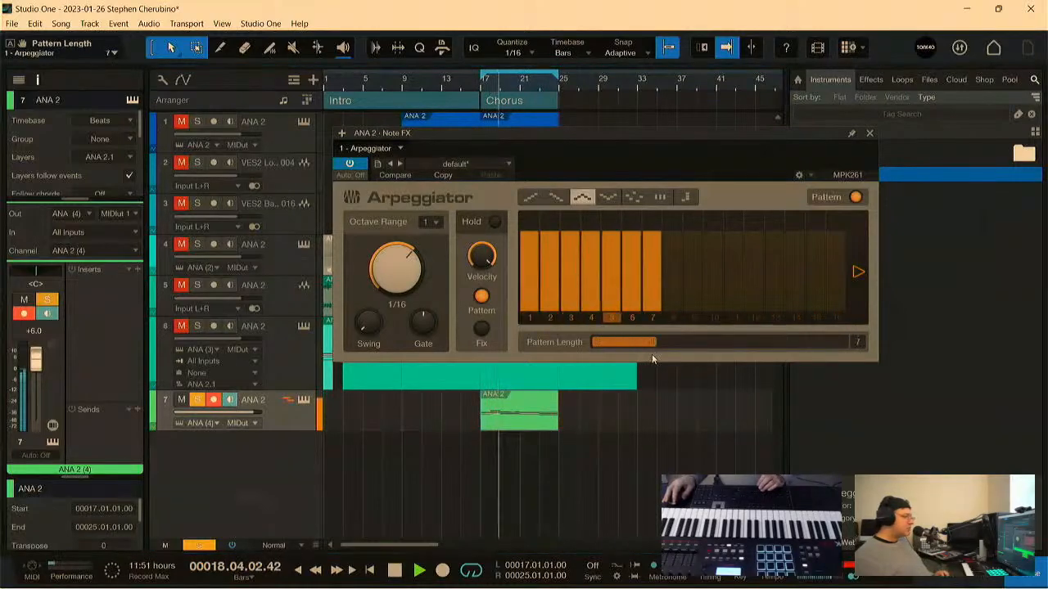
pyautogui.click(631, 317)
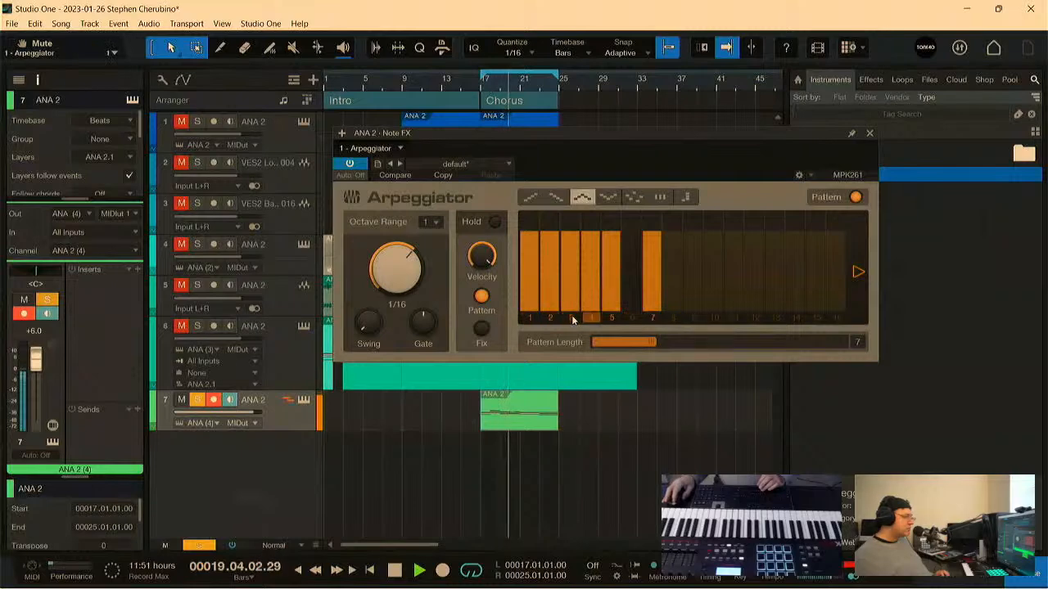
pyautogui.click(630, 319)
pyautogui.click(612, 318)
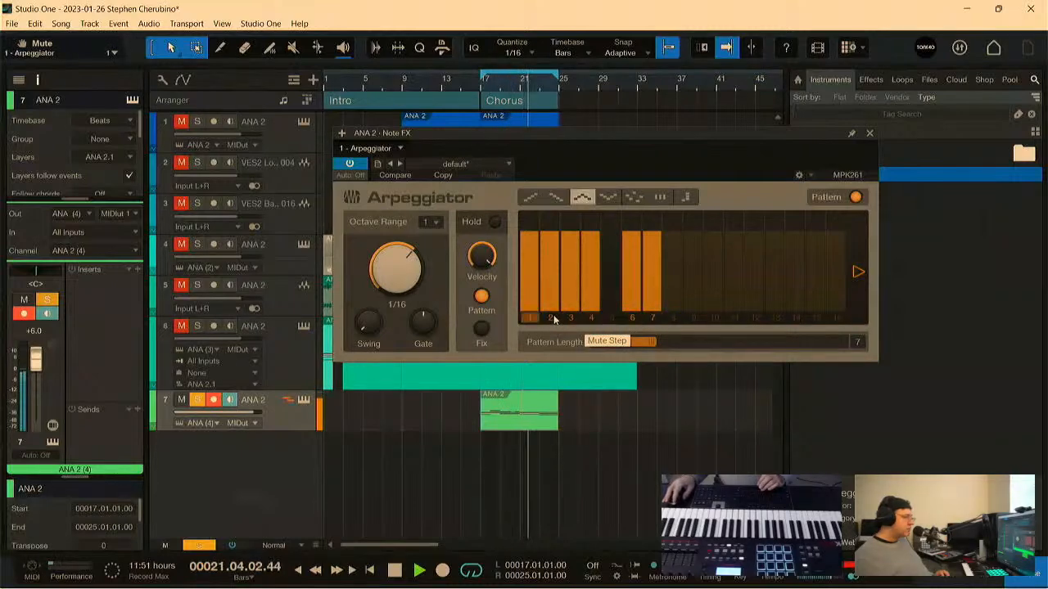
pyautogui.click(552, 318)
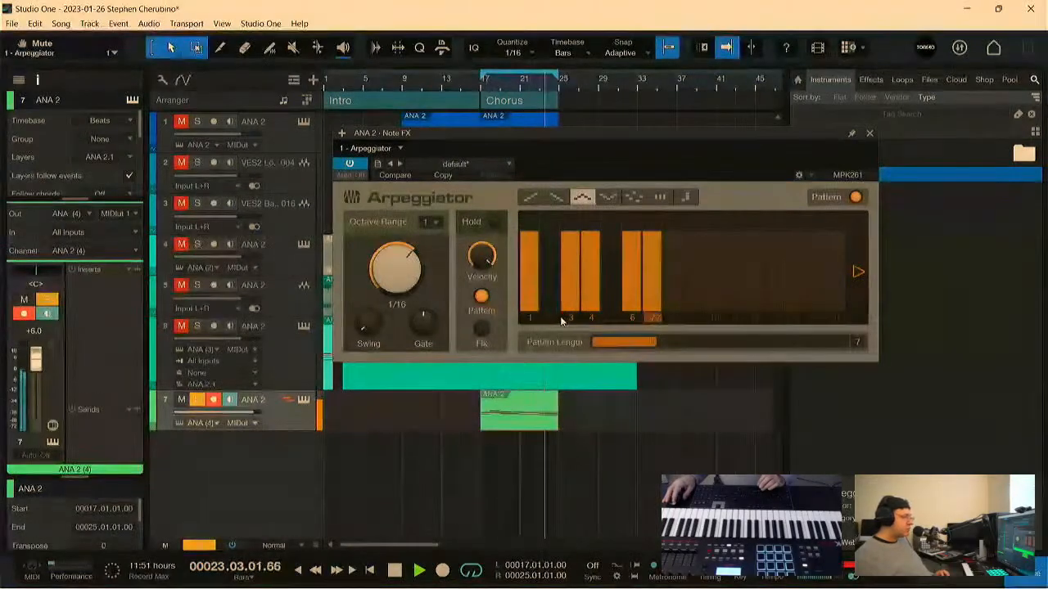
pyautogui.click(550, 319)
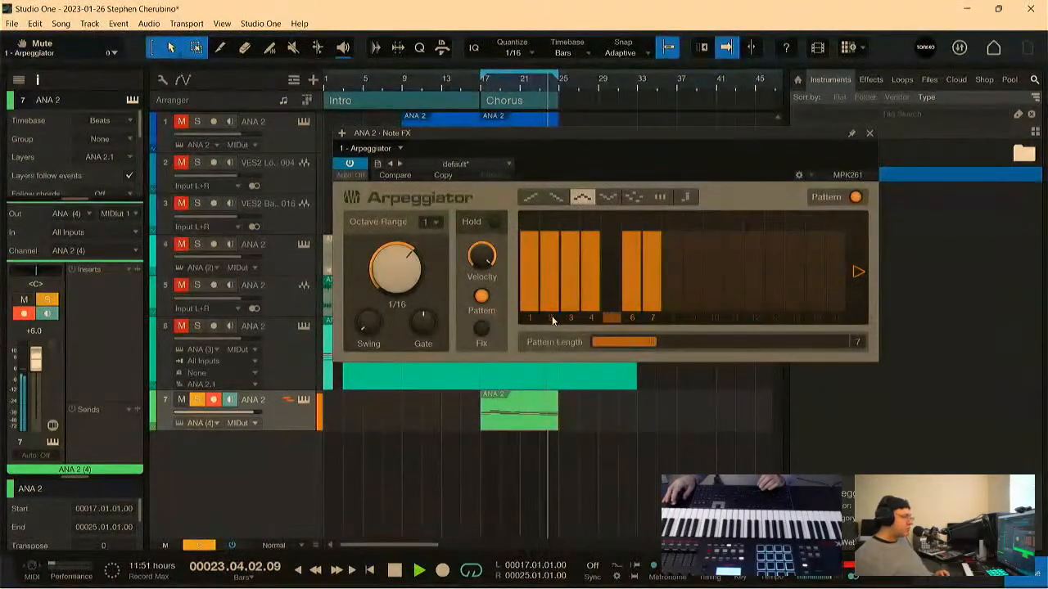
pyautogui.click(589, 318)
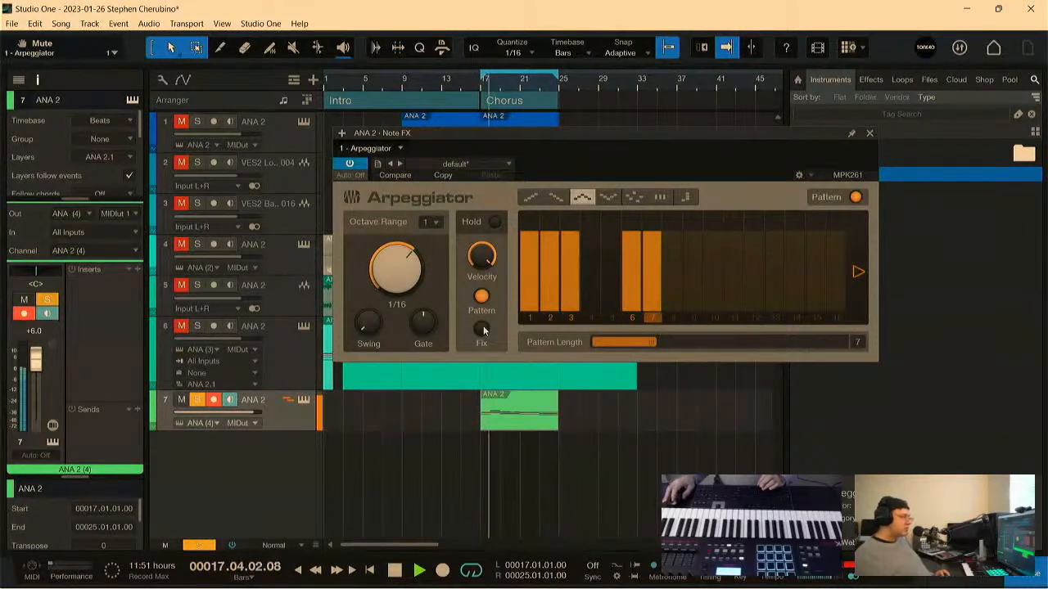
pyautogui.moveTo(423, 325)
pyautogui.mouseDown()
pyautogui.moveTo(437, 372)
pyautogui.moveTo(423, 335)
pyautogui.mouseUp()
pyautogui.click(869, 133)
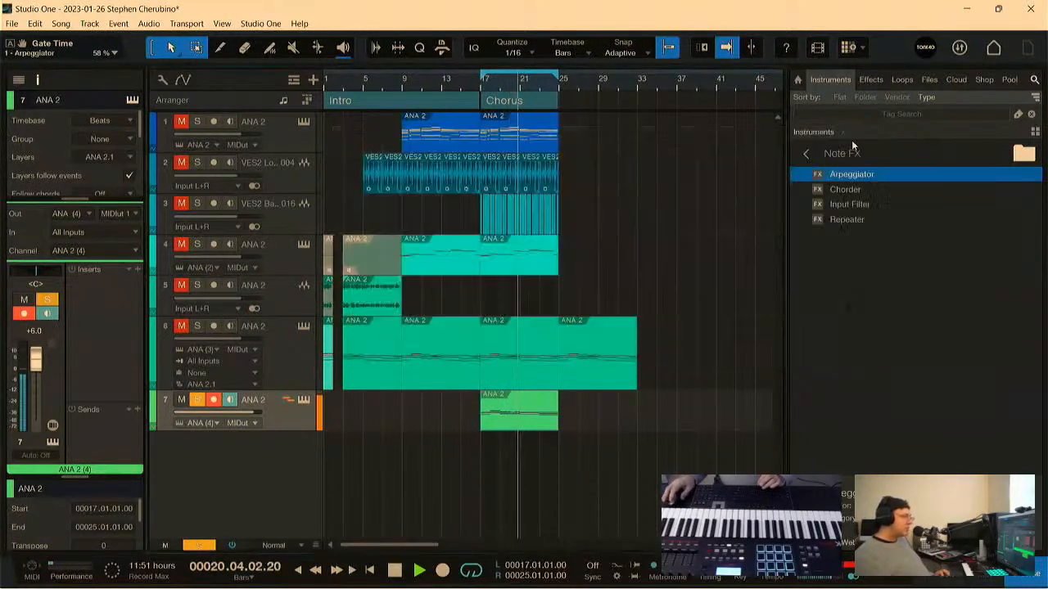
# Step: Adjust track 7's ANA 2 master filter cutoff, raise filter 1's envelope amount to about 70% and set the filter envelope decay to 0.02 seconds
pyautogui.click(303, 401)
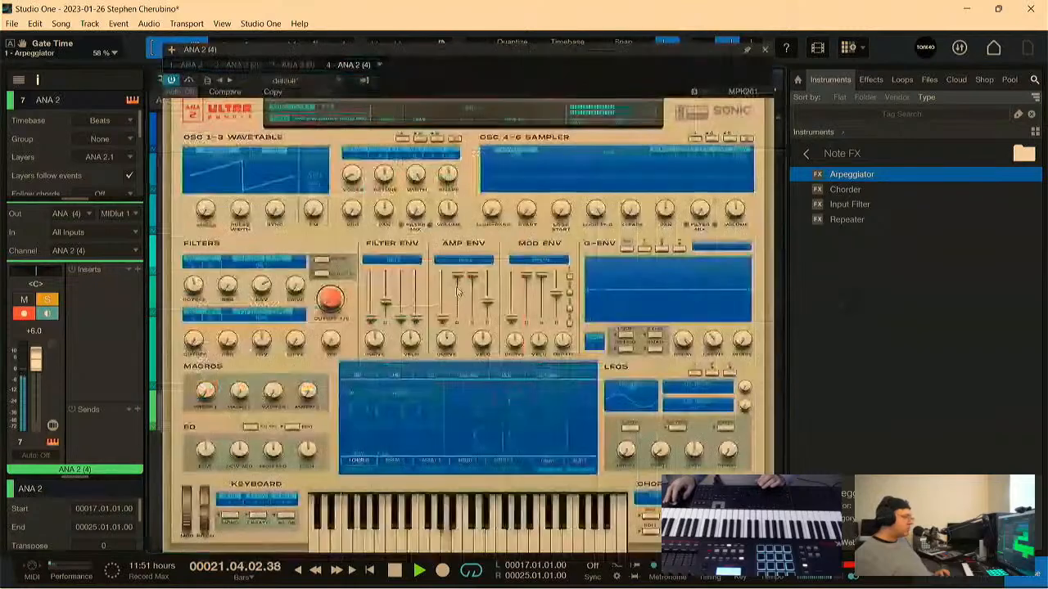
pyautogui.moveTo(330, 295); pyautogui.dragTo(330, 280)
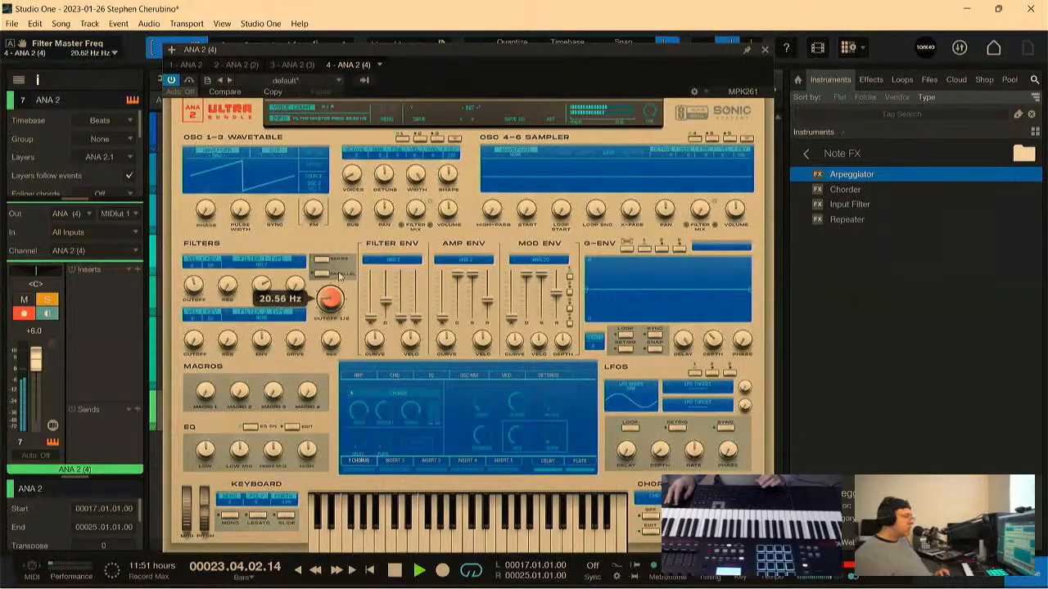
pyautogui.moveTo(386, 304)
pyautogui.mouseDown()
pyautogui.moveTo(330, 304)
pyautogui.moveTo(386, 301)
pyautogui.mouseUp()
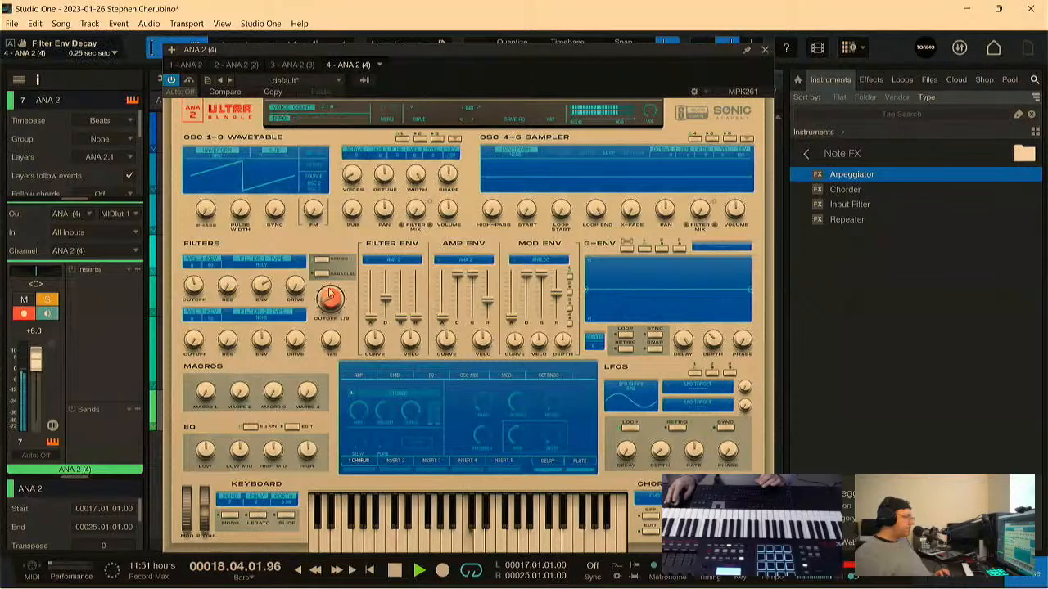
pyautogui.moveTo(262, 299); pyautogui.dragTo(269, 315)
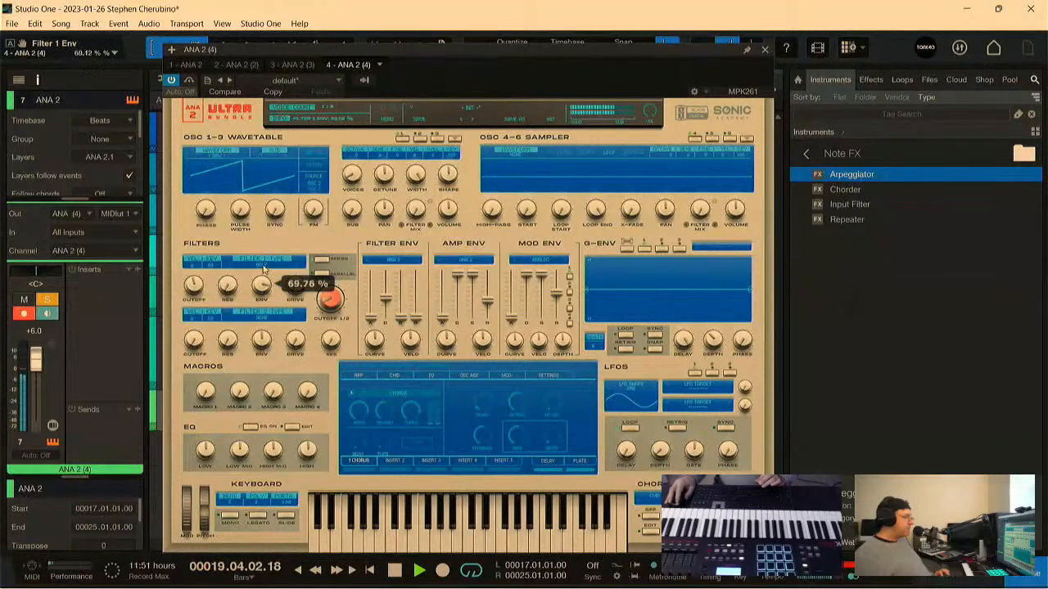
pyautogui.moveTo(264, 260); pyautogui.dragTo(263, 258)
pyautogui.moveTo(386, 298); pyautogui.dragTo(386, 303)
pyautogui.moveTo(321, 292); pyautogui.dragTo(385, 304)
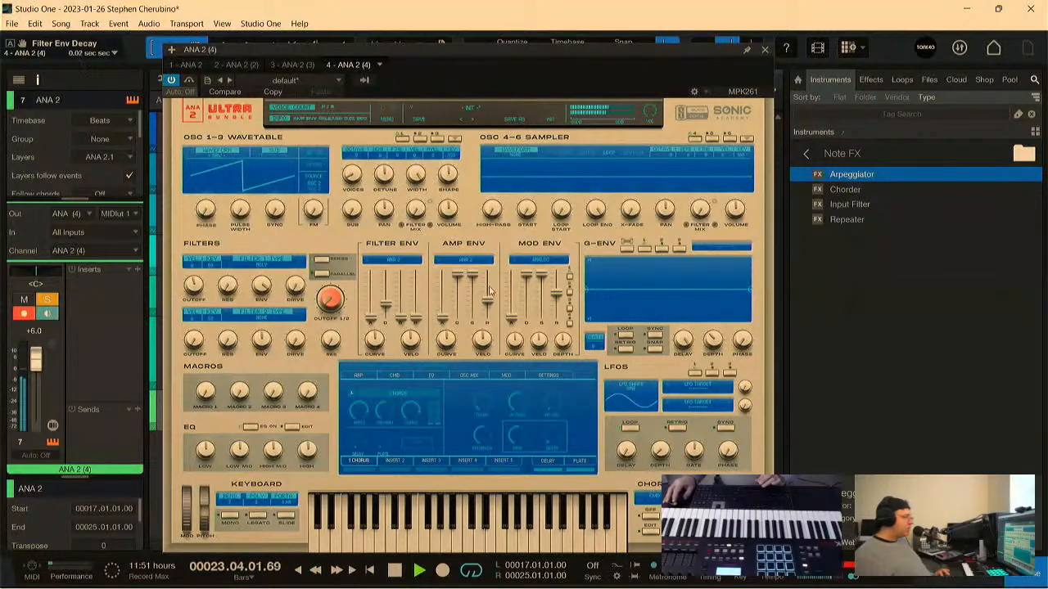
# Step: Lower the amp envelope's sustain, set filter 1's envelope amount to about 57% and the master filter cutoff to 21.81 Hz
pyautogui.moveTo(473, 276)
pyautogui.mouseDown()
pyautogui.moveTo(472, 320)
pyautogui.moveTo(487, 303)
pyautogui.moveTo(487, 320)
pyautogui.moveTo(487, 299)
pyautogui.moveTo(457, 269)
pyautogui.moveTo(456, 295)
pyautogui.moveTo(457, 280)
pyautogui.mouseUp()
pyautogui.click(262, 292)
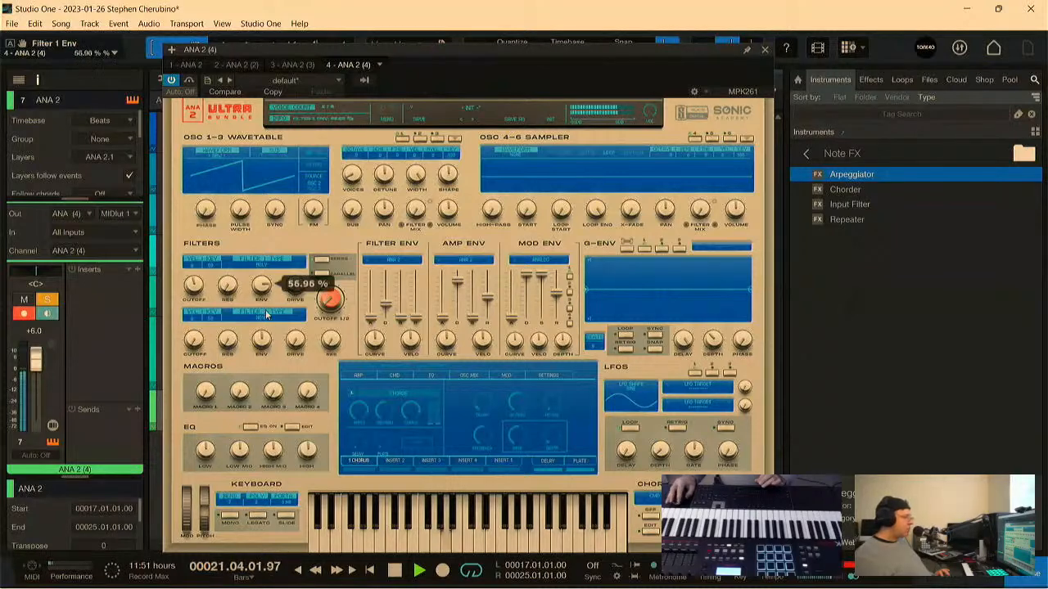
pyautogui.click(331, 303)
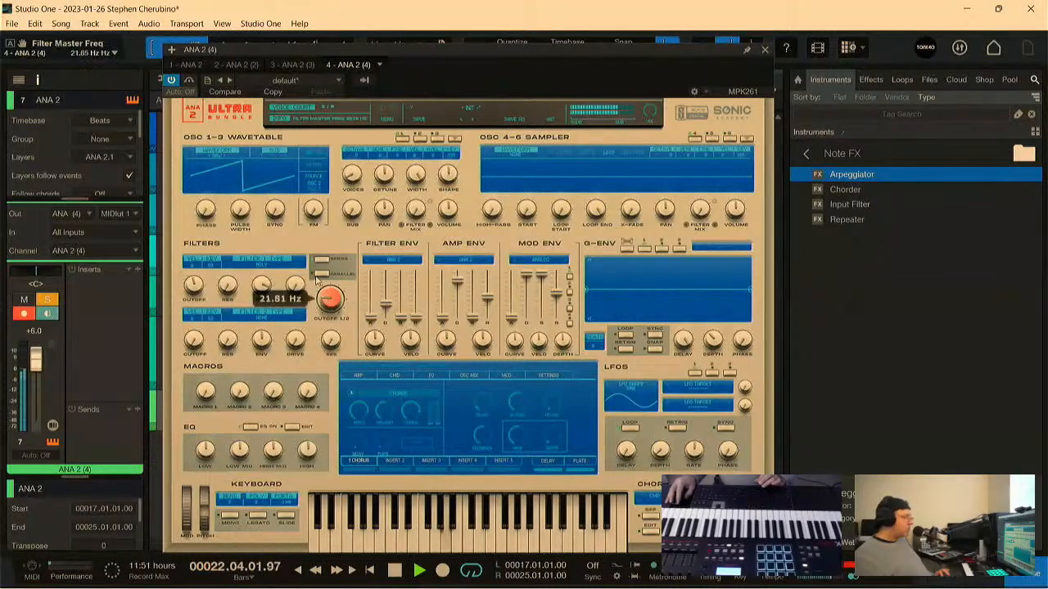
pyautogui.moveTo(316, 280); pyautogui.dragTo(321, 274)
pyautogui.moveTo(379, 304)
pyautogui.mouseDown()
pyautogui.moveTo(385, 311)
pyautogui.moveTo(384, 299)
pyautogui.mouseUp()
pyautogui.moveTo(373, 336); pyautogui.dragTo(346, 318)
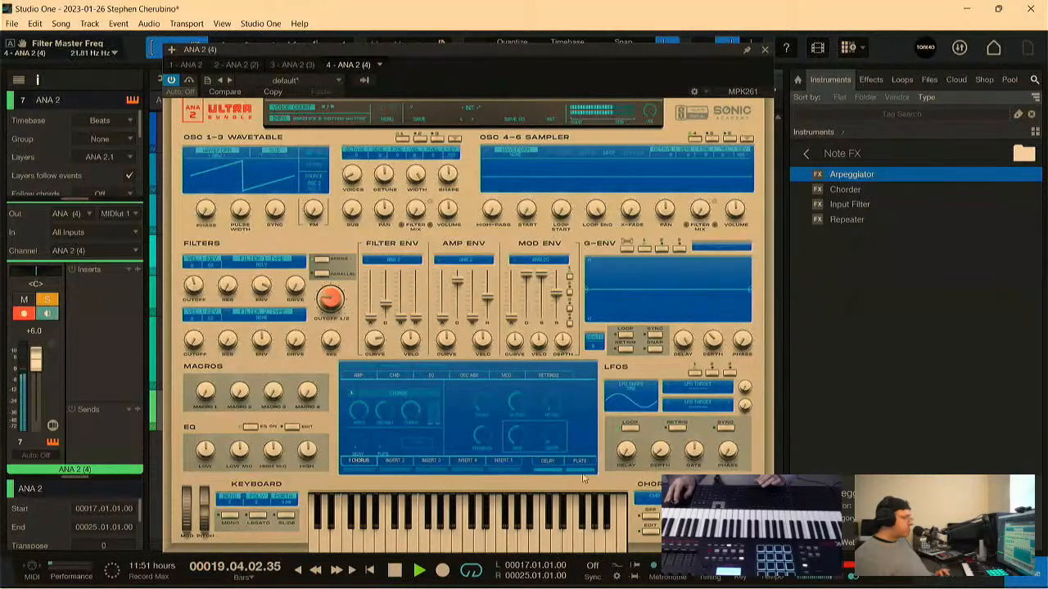
pyautogui.click(765, 50)
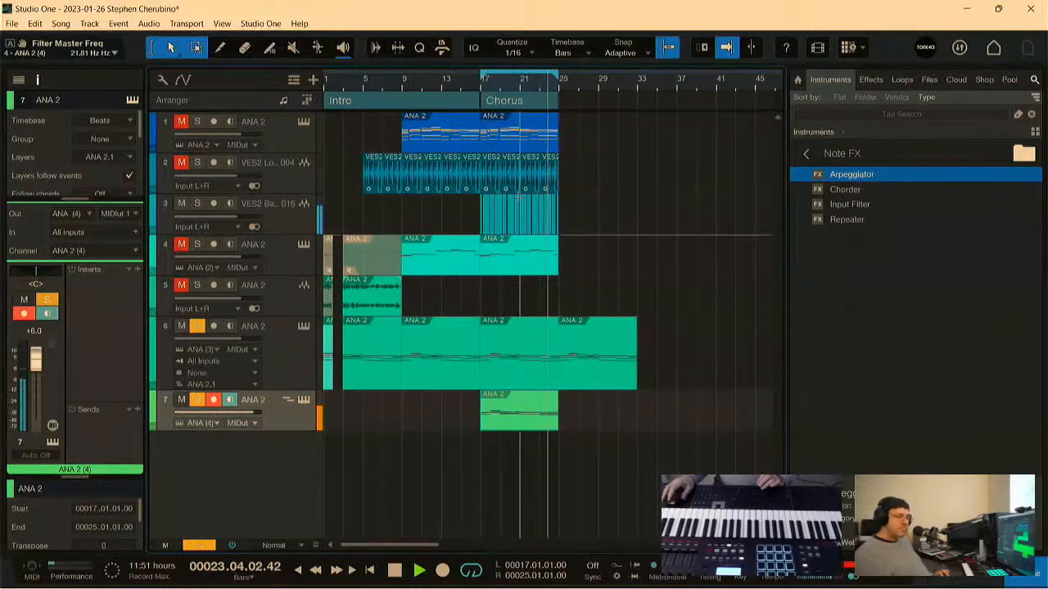
# Step: Audition track 2 in solo, then keep the chord track and the VES2 track 3 soloed alongside the arpeggiated part
pyautogui.click(198, 163)
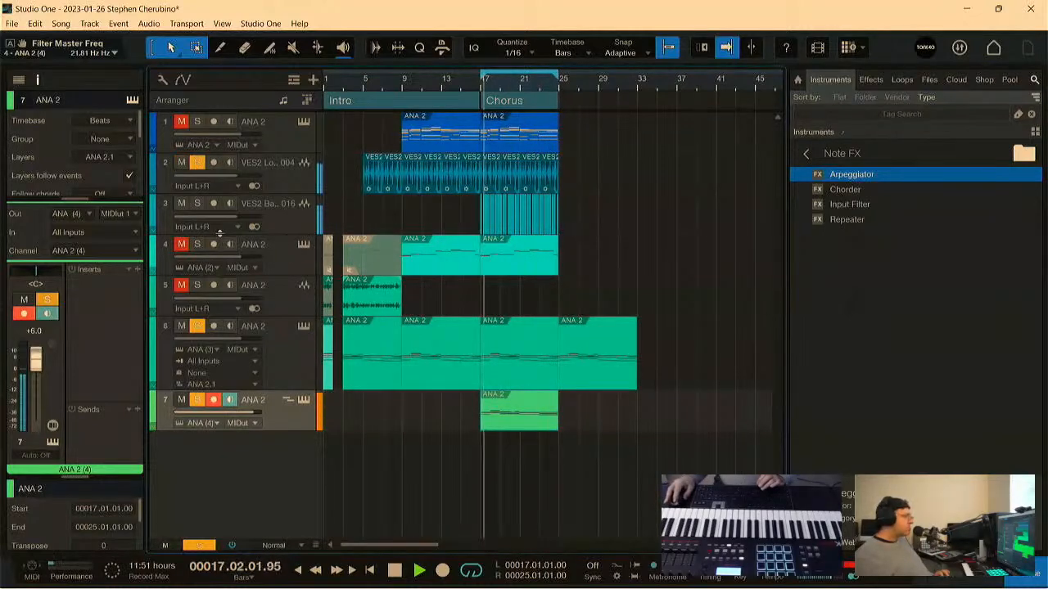
pyautogui.click(197, 163)
pyautogui.click(197, 204)
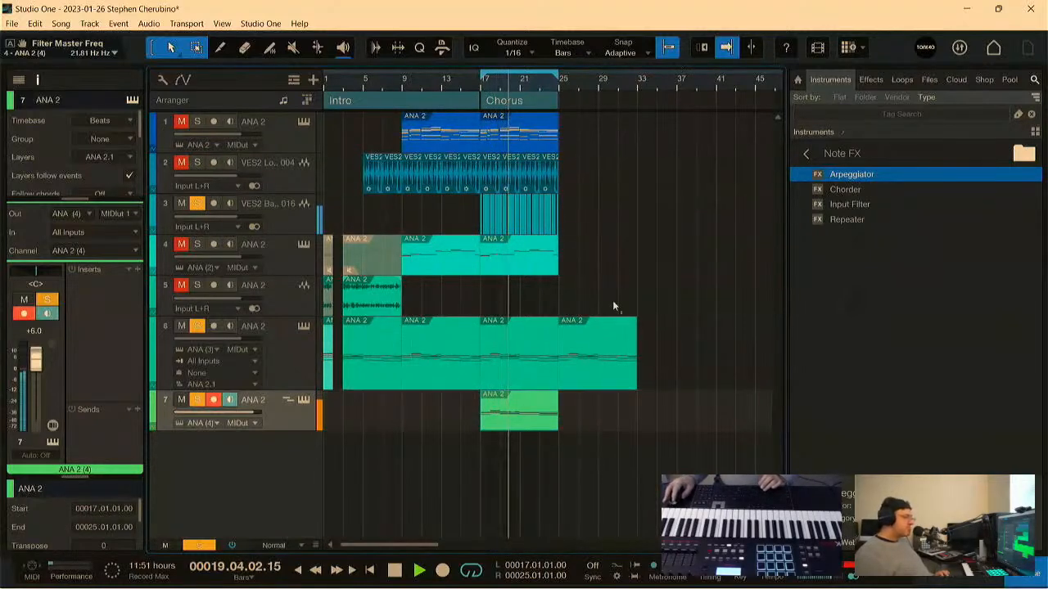
# Step: Delete track 6's surplus ANA 2 event after bar 25, where the chorus ends, and stop playback
pyautogui.click(606, 383)
pyautogui.press('Delete')
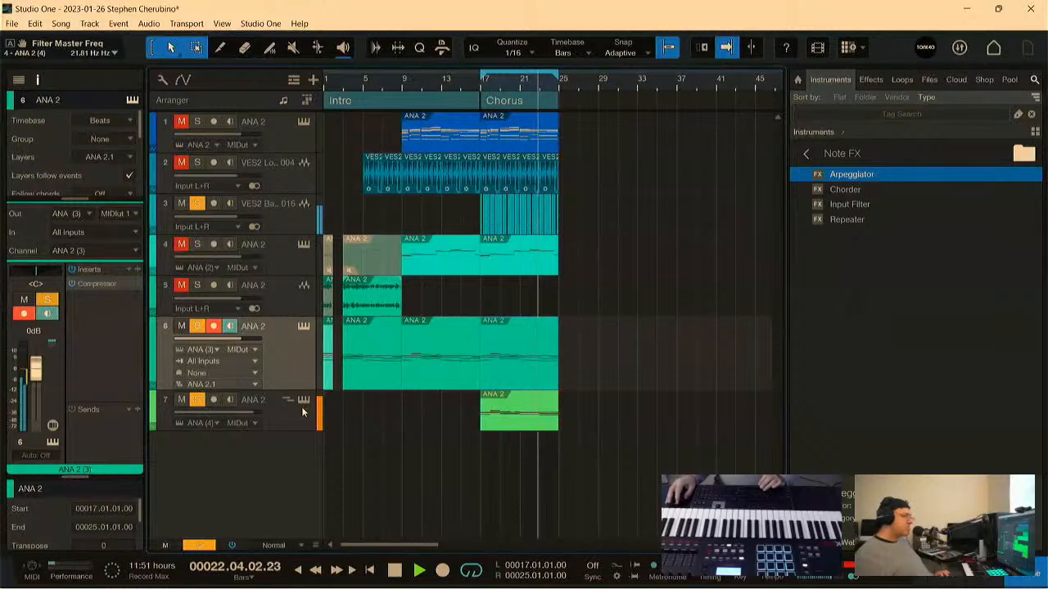
pyautogui.press('space')
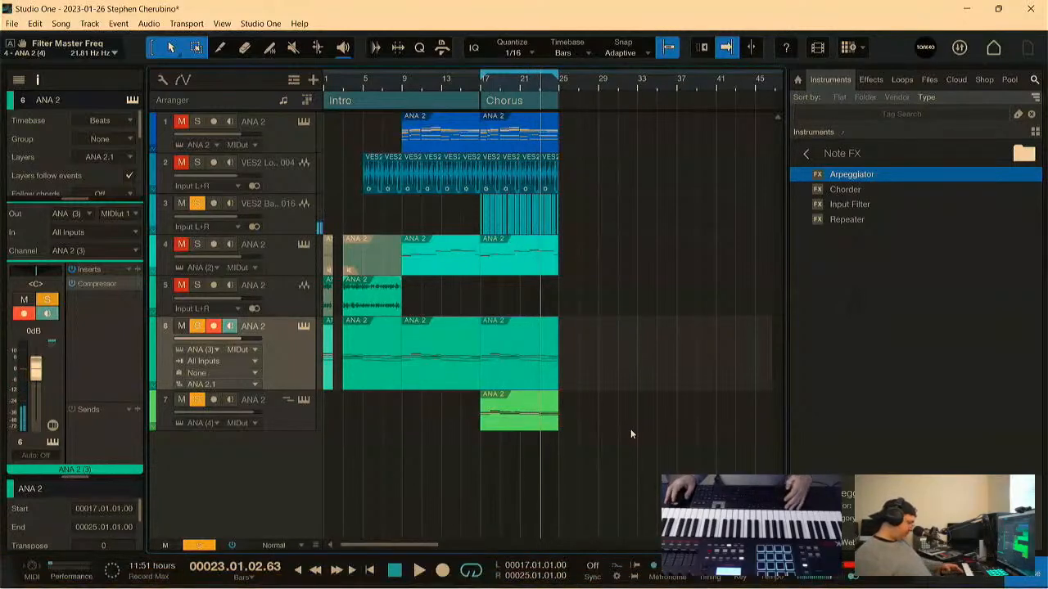
# Step: Show the mixer and insert a Limiter in the main output's post section, then close its window
pyautogui.press('F3')
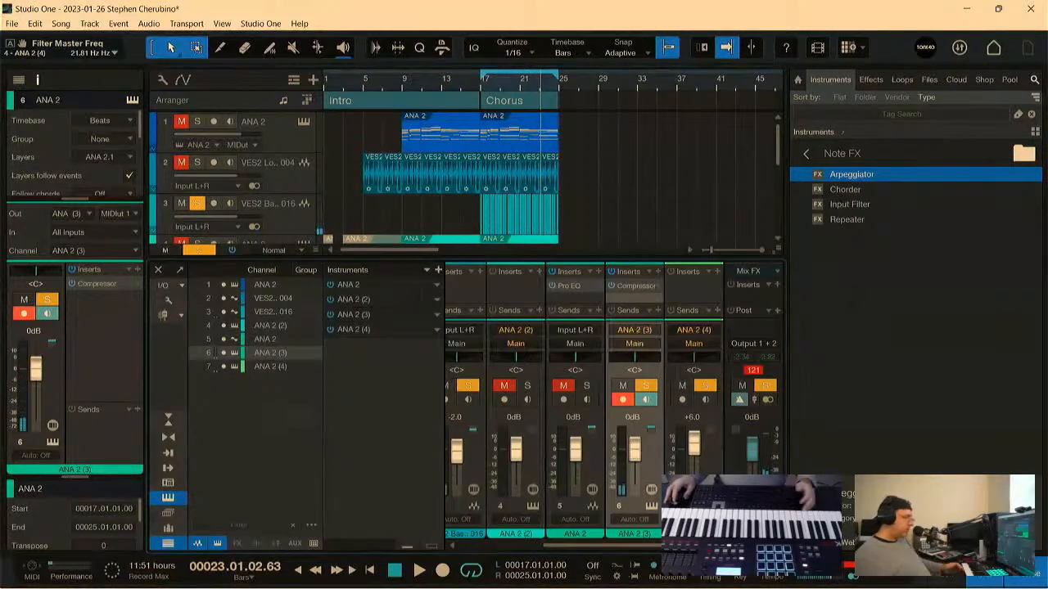
pyautogui.click(776, 311)
pyautogui.write('limiter')
pyautogui.press('Return')
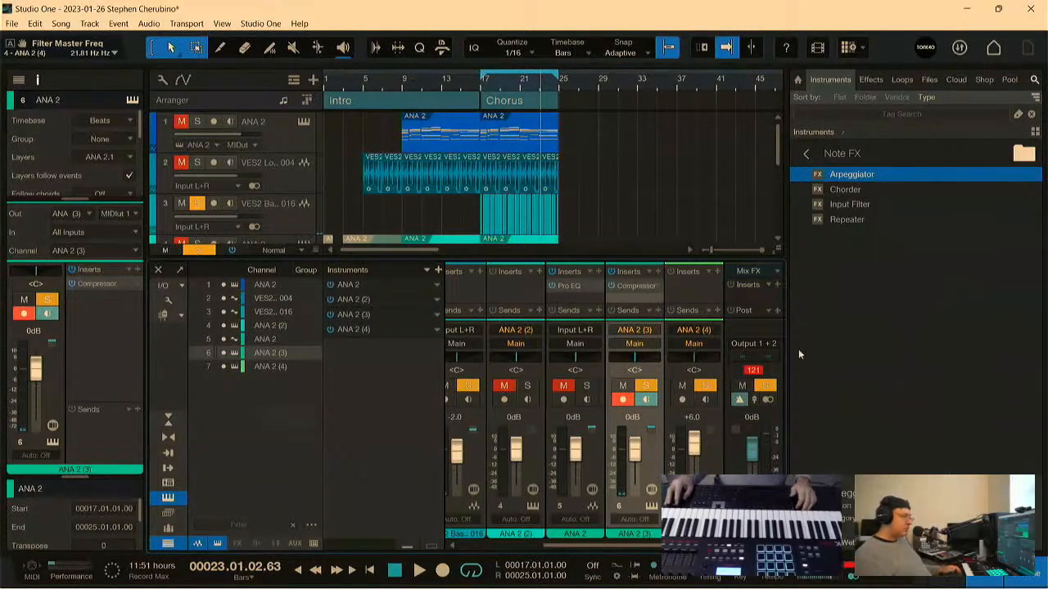
pyautogui.click(776, 312)
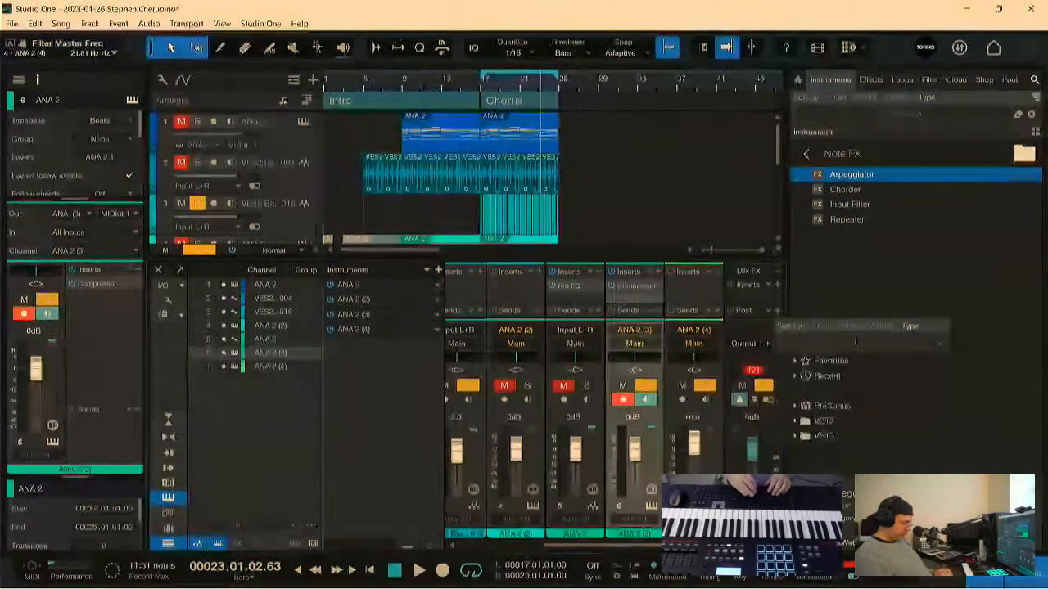
pyautogui.press('Return')
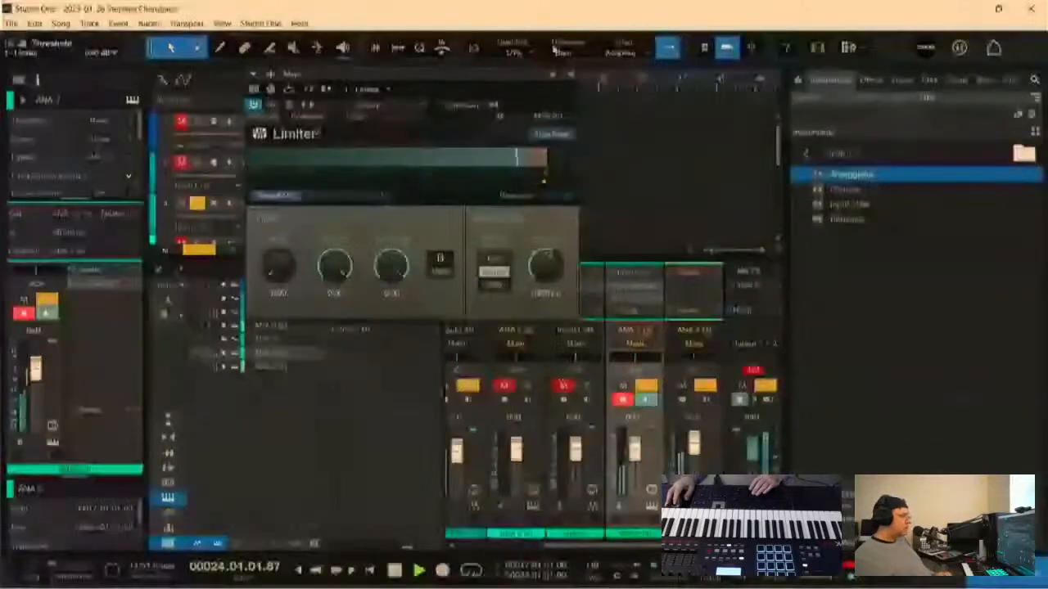
pyautogui.moveTo(518, 75); pyautogui.dragTo(846, 206)
pyautogui.press('space')
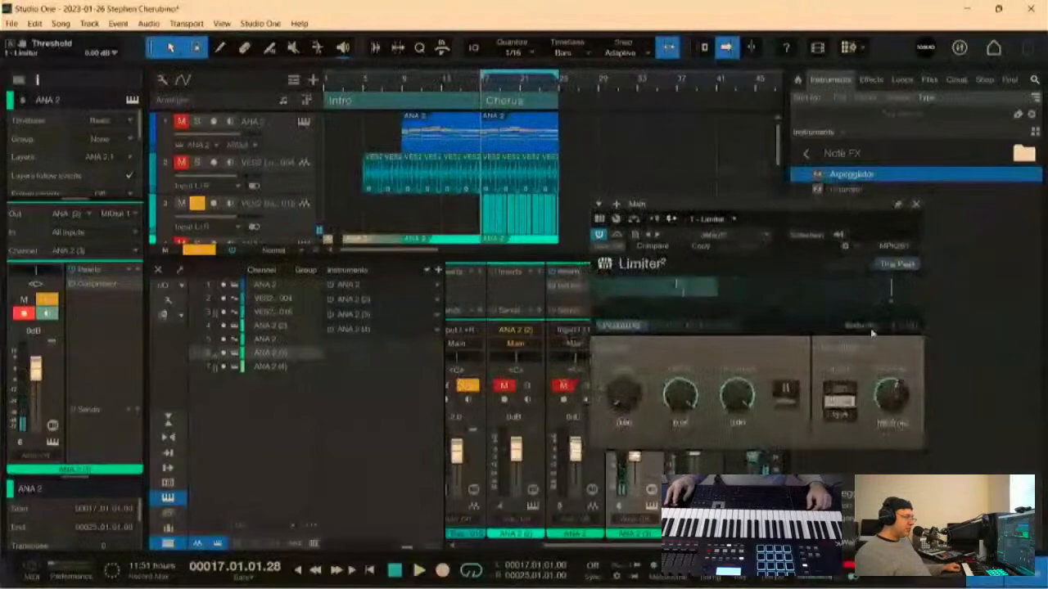
pyautogui.click(916, 204)
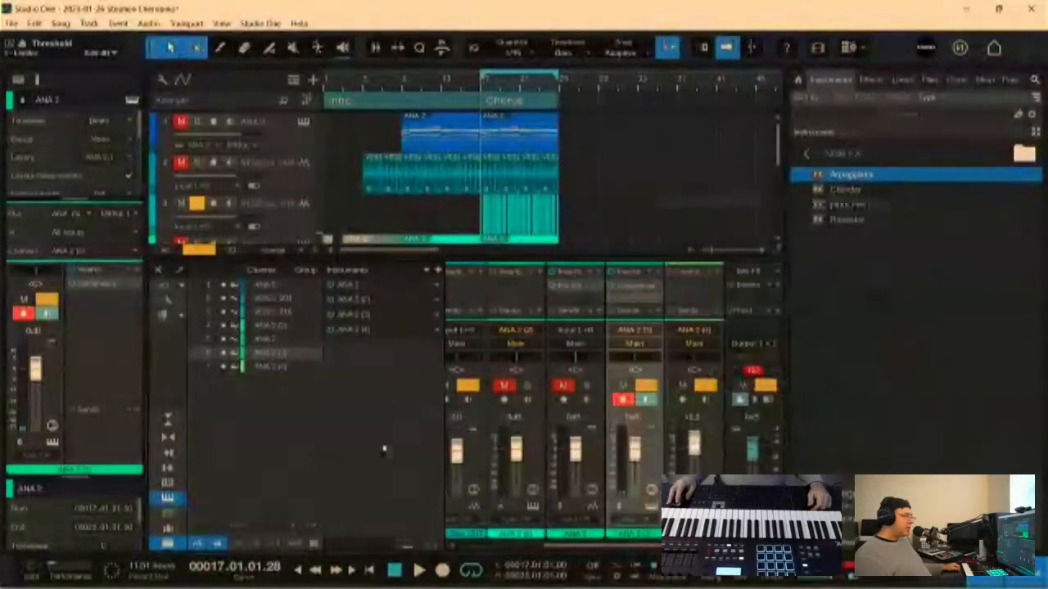
# Step: Reduce the mixer to compact narrow channel strips and hide its channel list and instrument rack
pyautogui.click(168, 544)
pyautogui.click(168, 498)
pyautogui.click(168, 420)
pyautogui.click(168, 438)
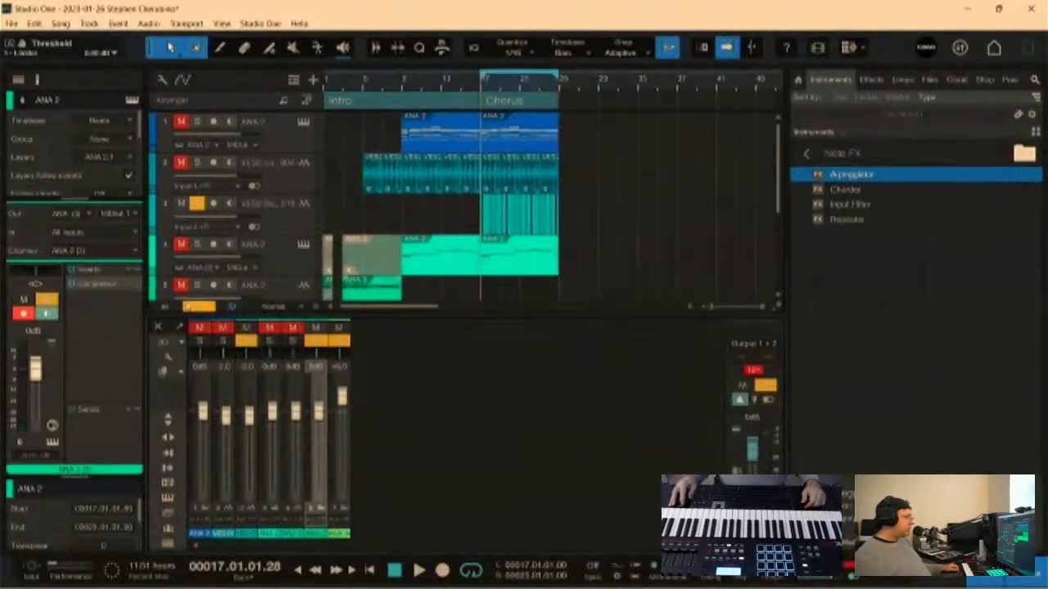
# Step: Clear all track solos and mutes, play the song from the start and reset the main output's clip indicator
pyautogui.click(196, 307)
pyautogui.press(',')
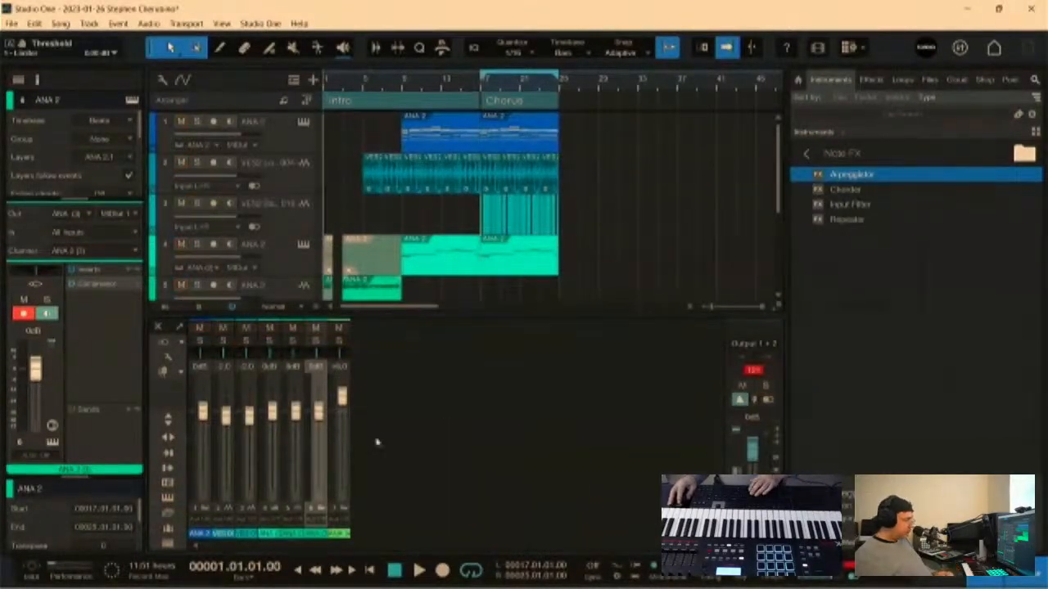
pyautogui.press('space')
pyautogui.click(760, 373)
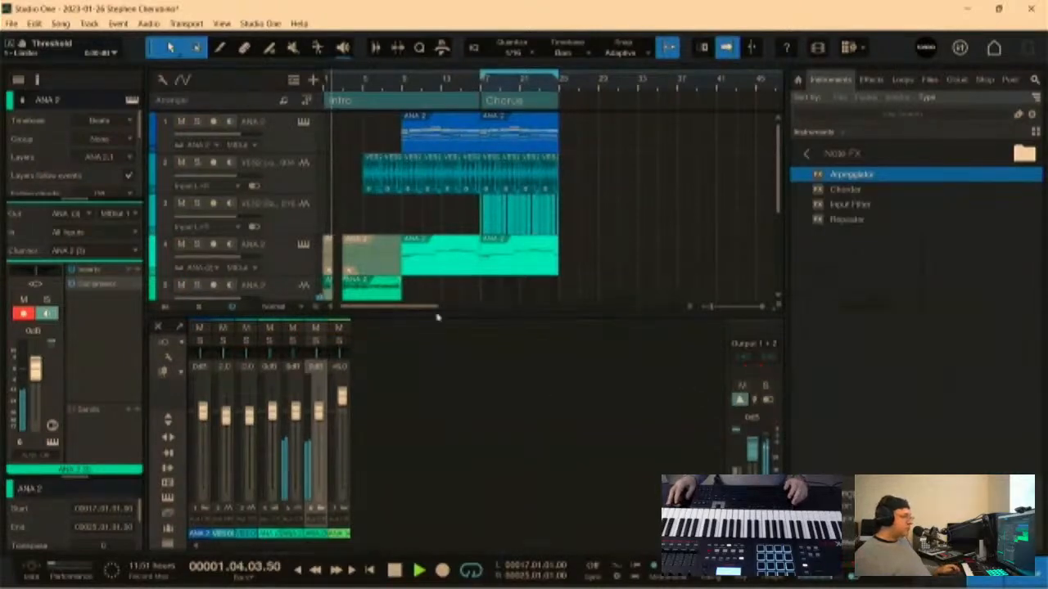
pyautogui.scroll(-3, 782, 187)
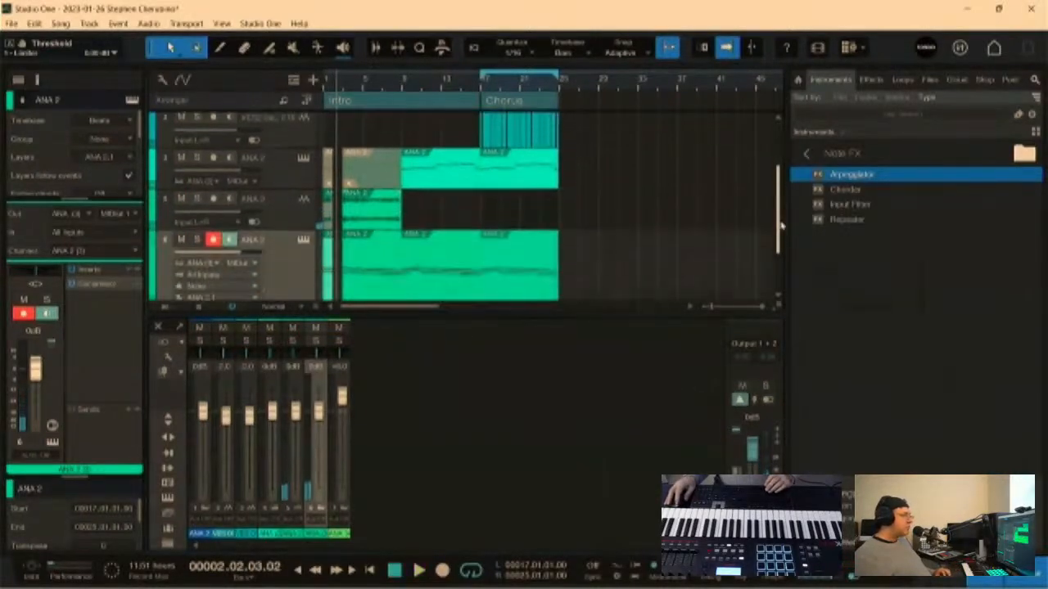
pyautogui.moveTo(357, 84); pyautogui.dragTo(488, 109)
pyautogui.moveTo(493, 118); pyautogui.dragTo(483, 99)
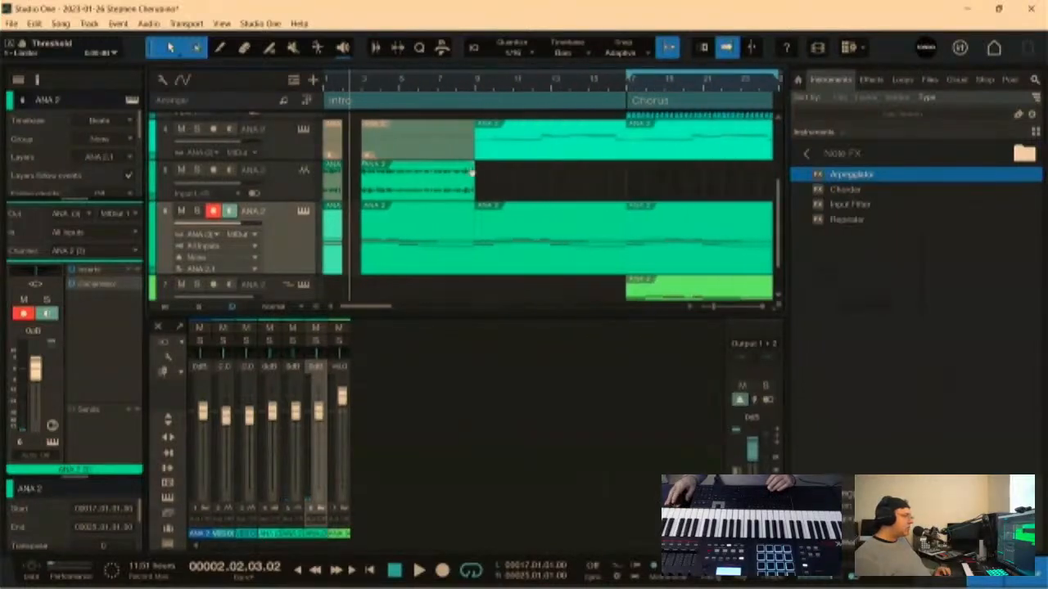
pyautogui.scroll(-3, 410, 225)
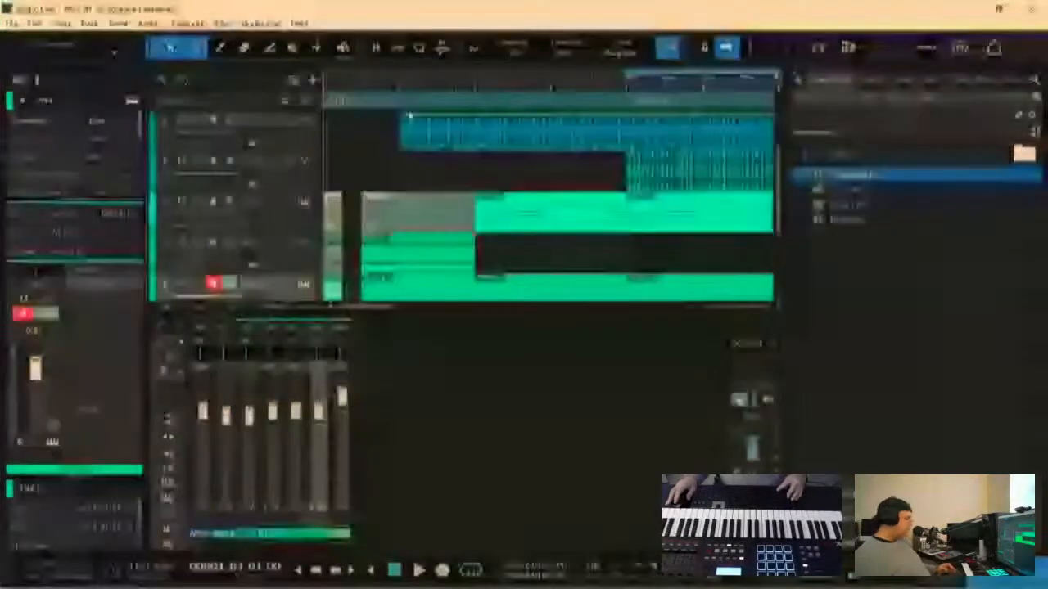
pyautogui.click(34, 23)
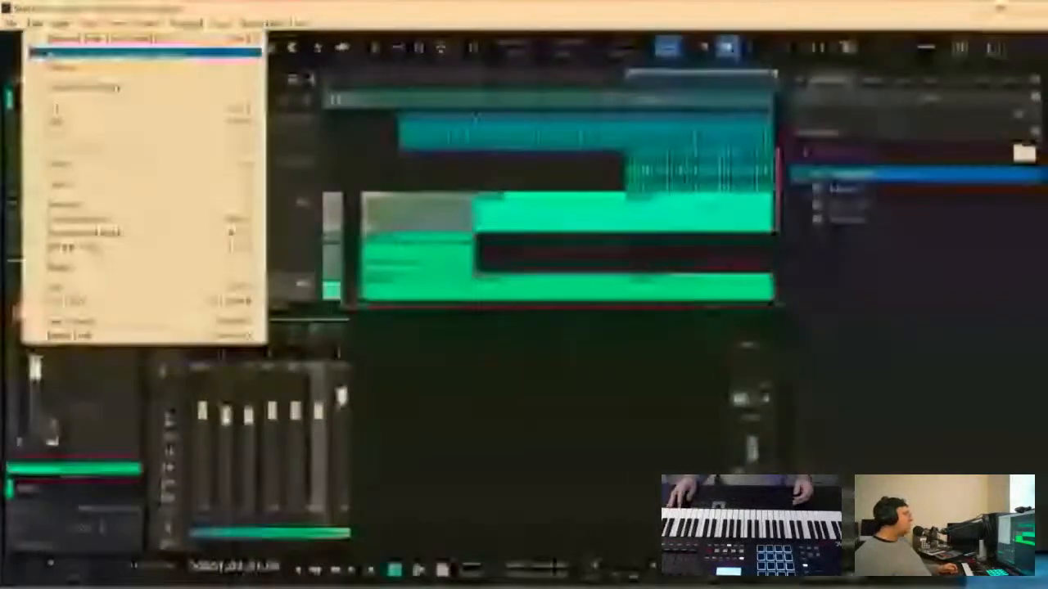
pyautogui.click(97, 52)
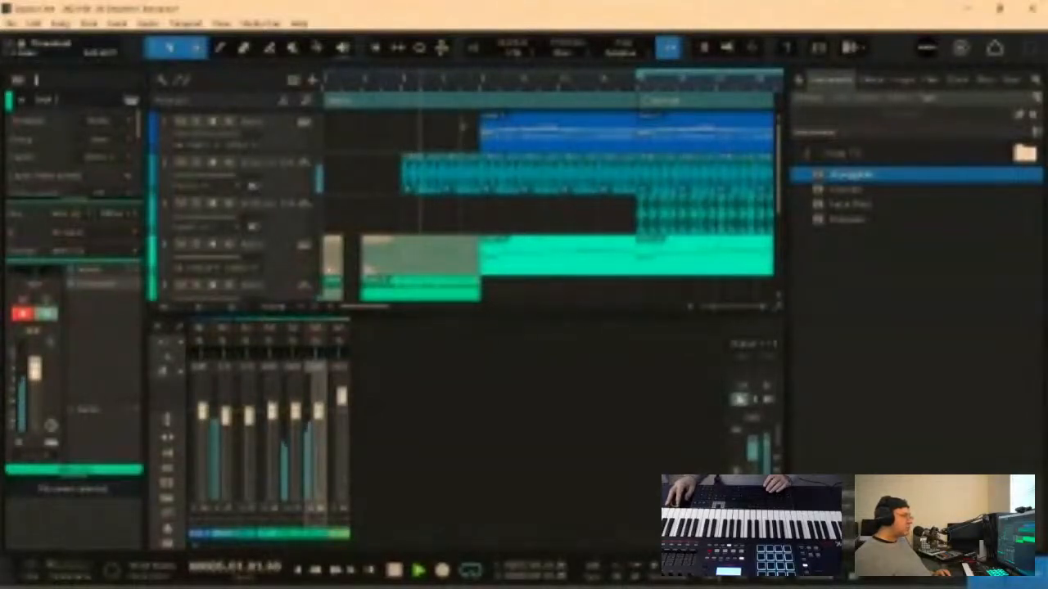
# Step: Delete the short leftover events at the start of tracks 4, 5 and 6 and extend their intro events back to bar 1
pyautogui.moveTo(486, 81); pyautogui.dragTo(563, 91)
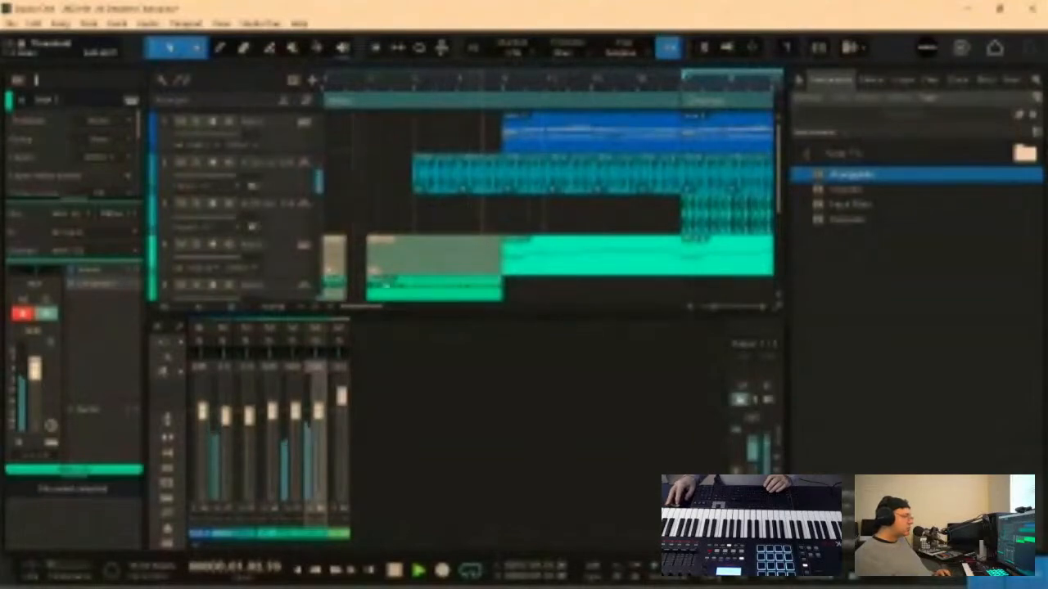
pyautogui.scroll(-4, 331, 270)
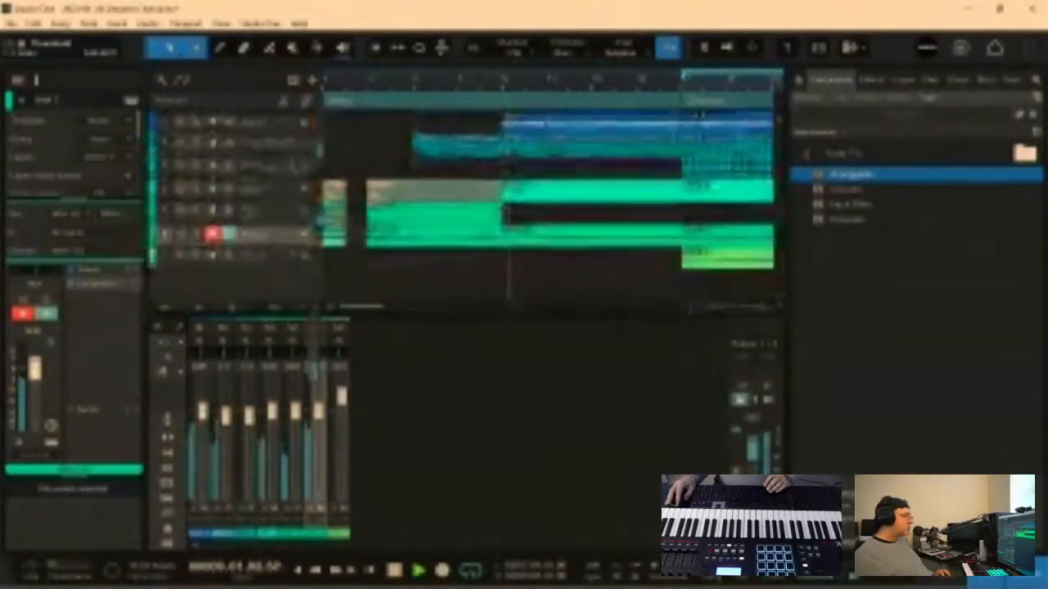
pyautogui.moveTo(353, 277)
pyautogui.mouseDown()
pyautogui.moveTo(316, 148)
pyautogui.moveTo(400, 249)
pyautogui.mouseUp()
pyautogui.press('Delete')
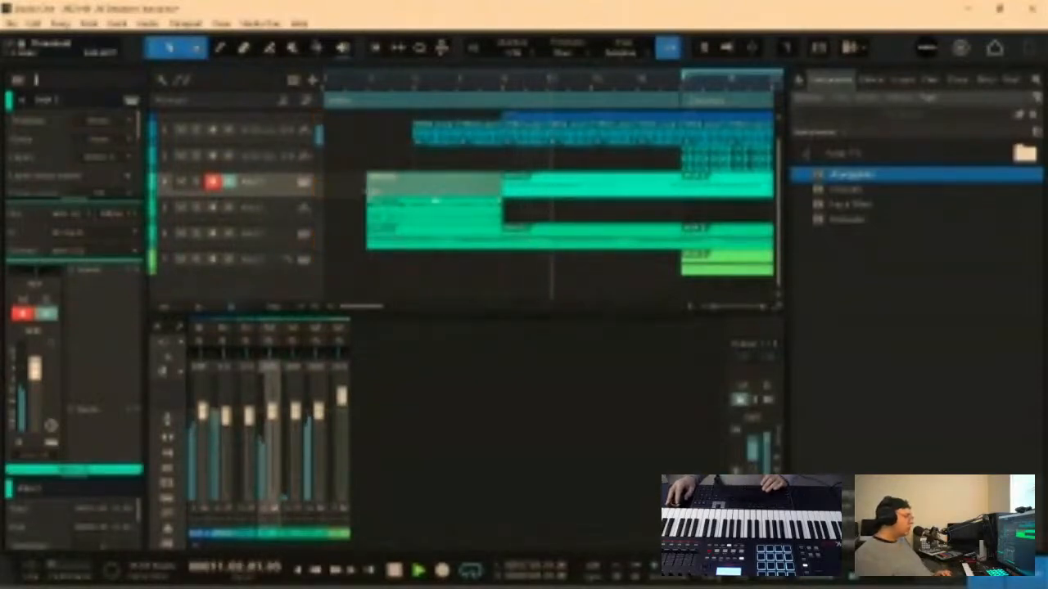
pyautogui.moveTo(367, 202); pyautogui.dragTo(245, 201)
pyautogui.moveTo(560, 88); pyautogui.dragTo(487, 71)
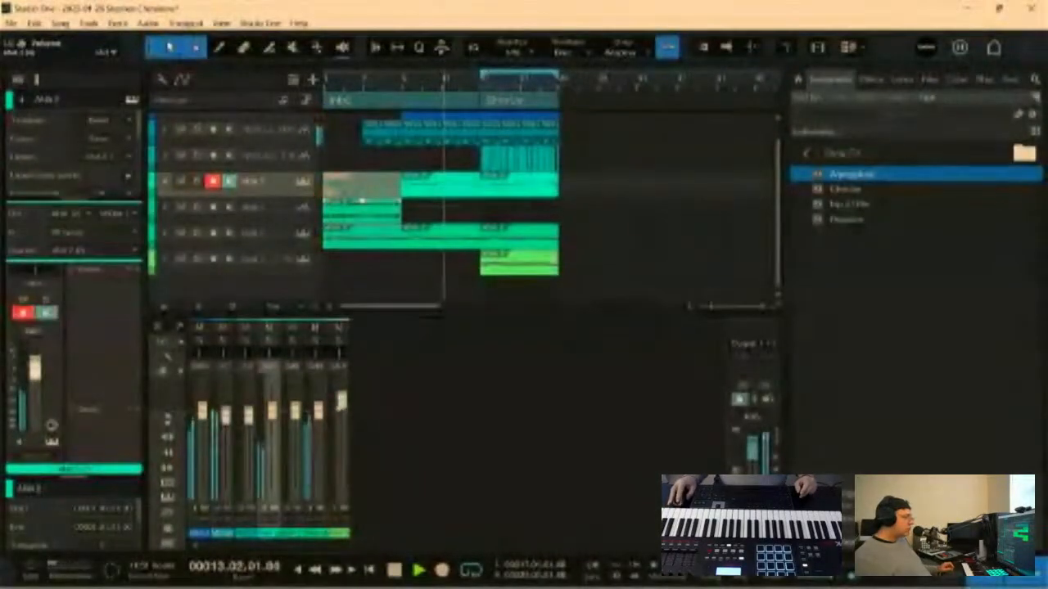
# Step: Lower all seven channel faders together until track 1 reads -5.1 dB, then raise track 7's fader to +3.5 dB
pyautogui.click(210, 385)
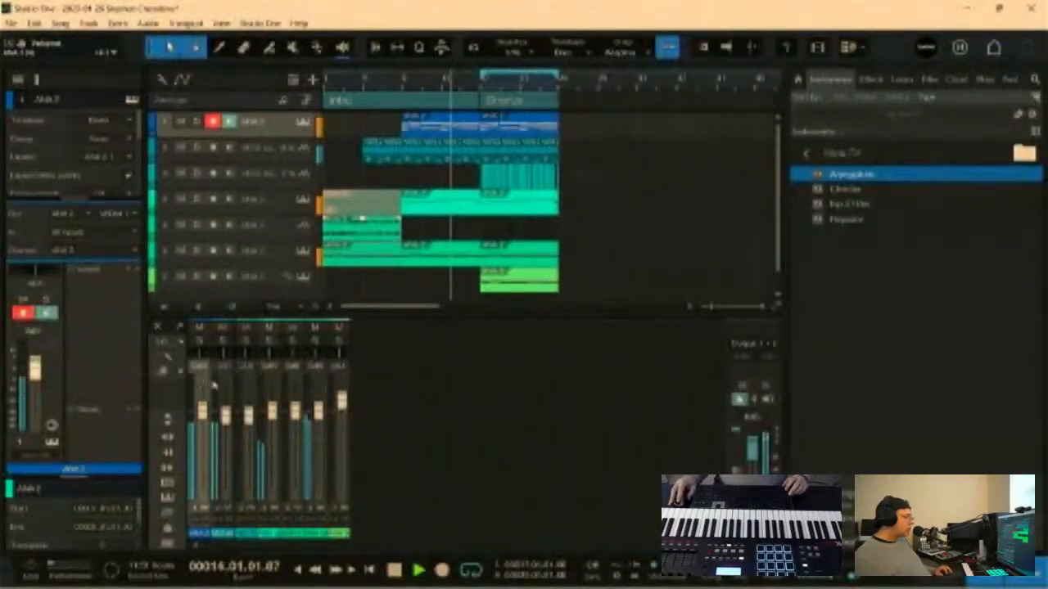
pyautogui.keyDown('shift'); pyautogui.click(334, 385); pyautogui.keyUp('shift')
pyautogui.moveTo(319, 412); pyautogui.dragTo(322, 426)
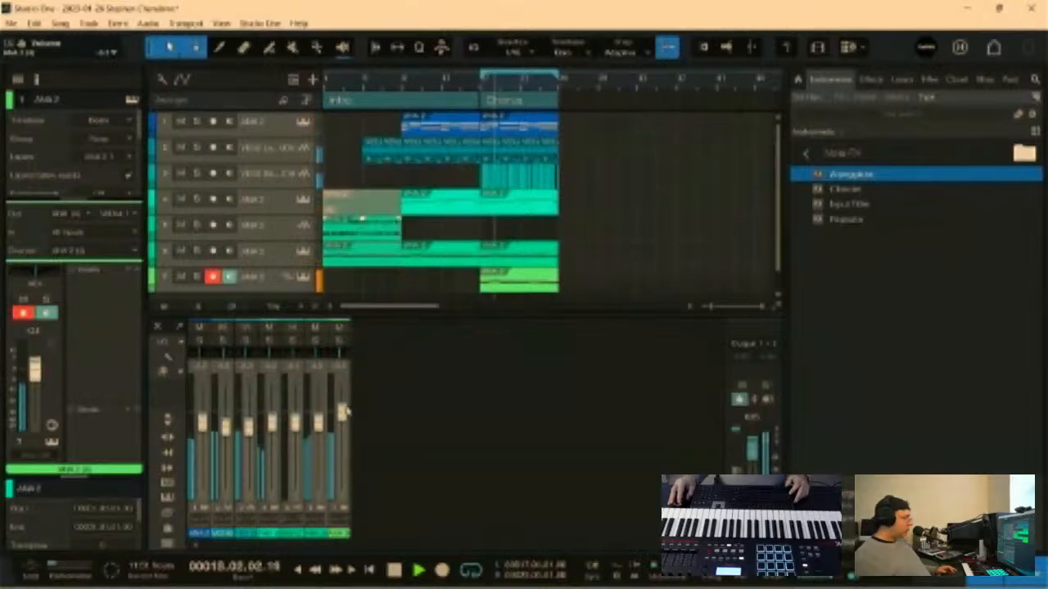
pyautogui.moveTo(345, 405); pyautogui.dragTo(343, 401)
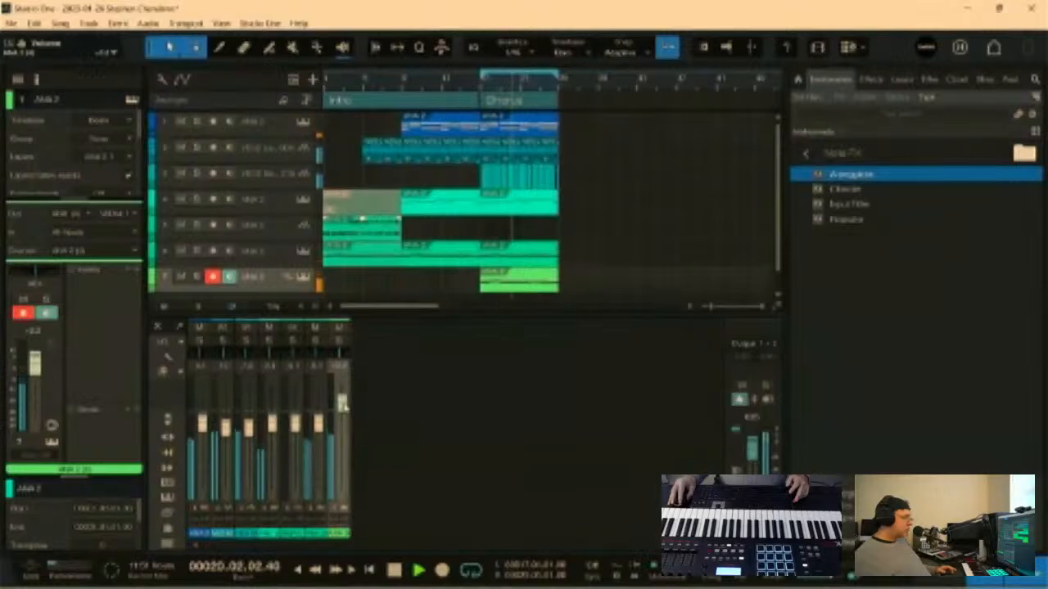
# Step: Adjust track 7's ANA 2 master cutoff, filter 1 envelope amount and filter envelope decay and curve, and set oscillator 1's octave to 1
pyautogui.click(306, 277)
pyautogui.moveTo(332, 311); pyautogui.dragTo(386, 298)
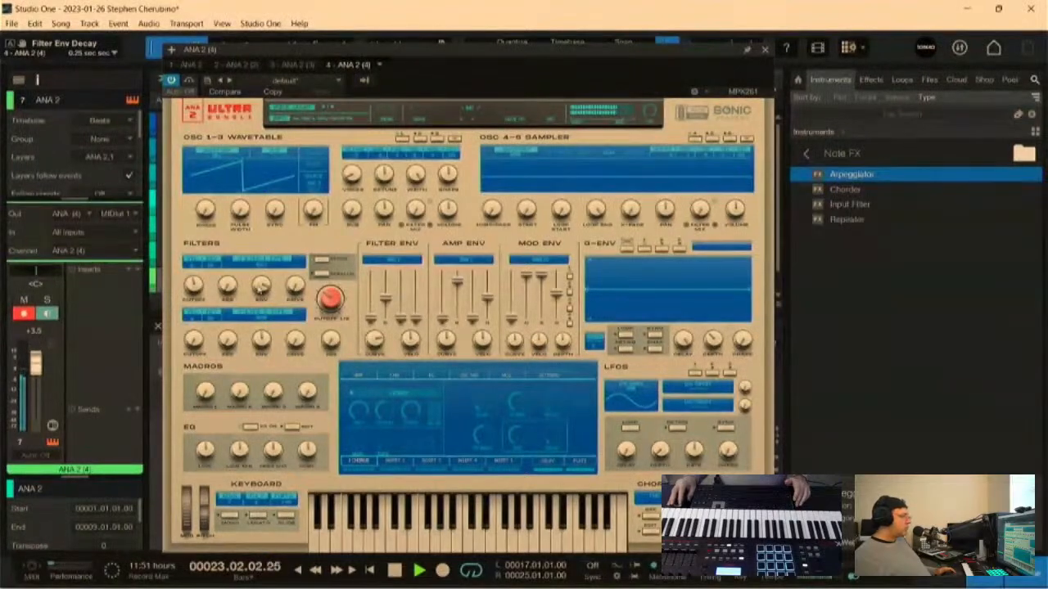
pyautogui.moveTo(260, 285); pyautogui.dragTo(265, 321)
pyautogui.moveTo(386, 304); pyautogui.dragTo(377, 397)
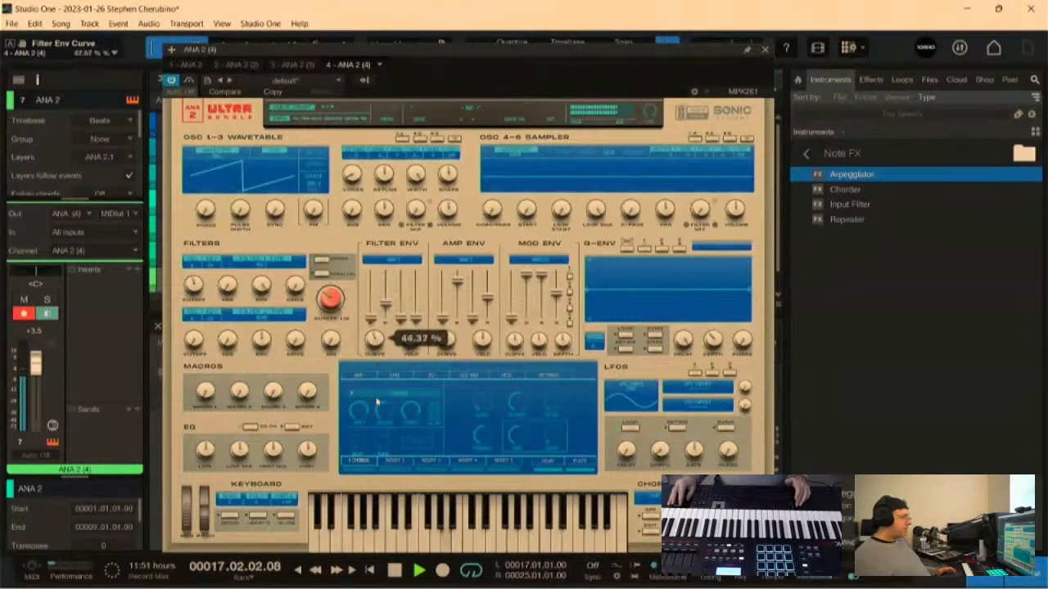
pyautogui.moveTo(386, 308); pyautogui.dragTo(385, 315)
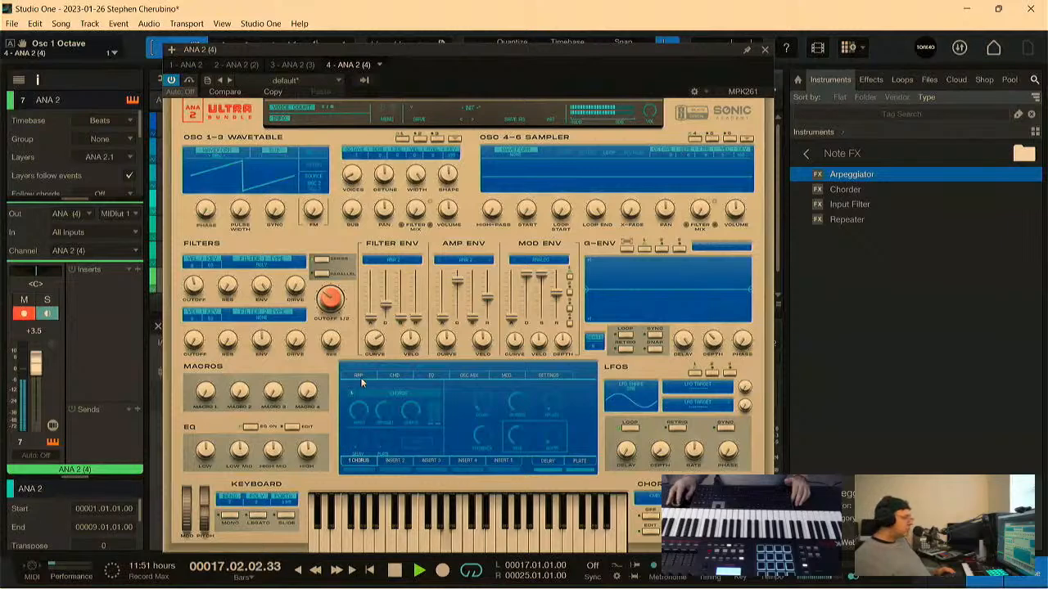
# Step: Enable the chorus in ANA 2's insert 1 and load the WShaper distortion into insert 2
pyautogui.click(362, 471)
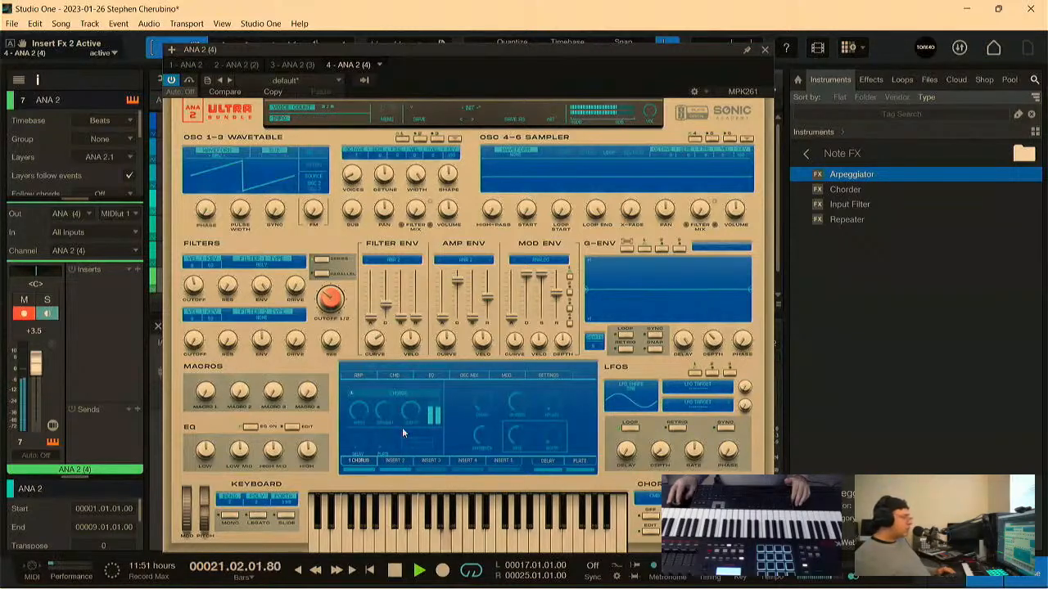
pyautogui.click(401, 463)
pyautogui.click(386, 398)
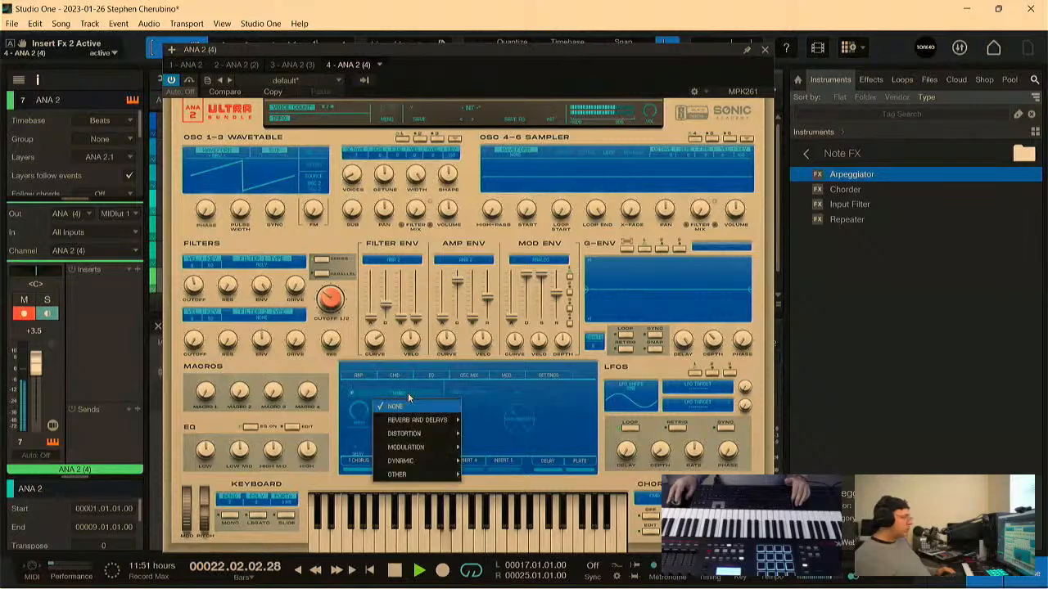
pyautogui.moveTo(416, 434)
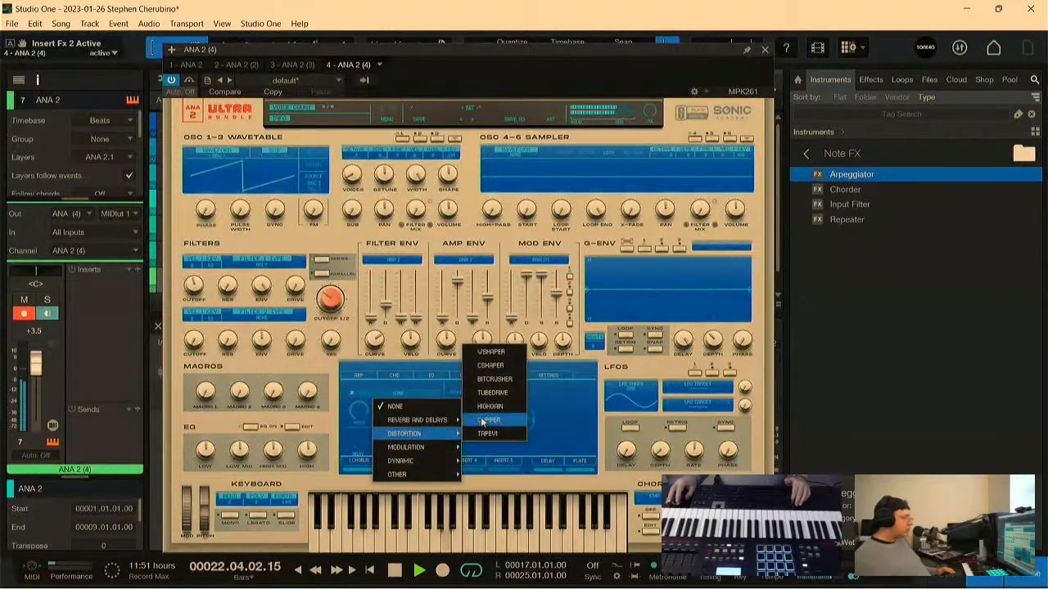
pyautogui.click(496, 355)
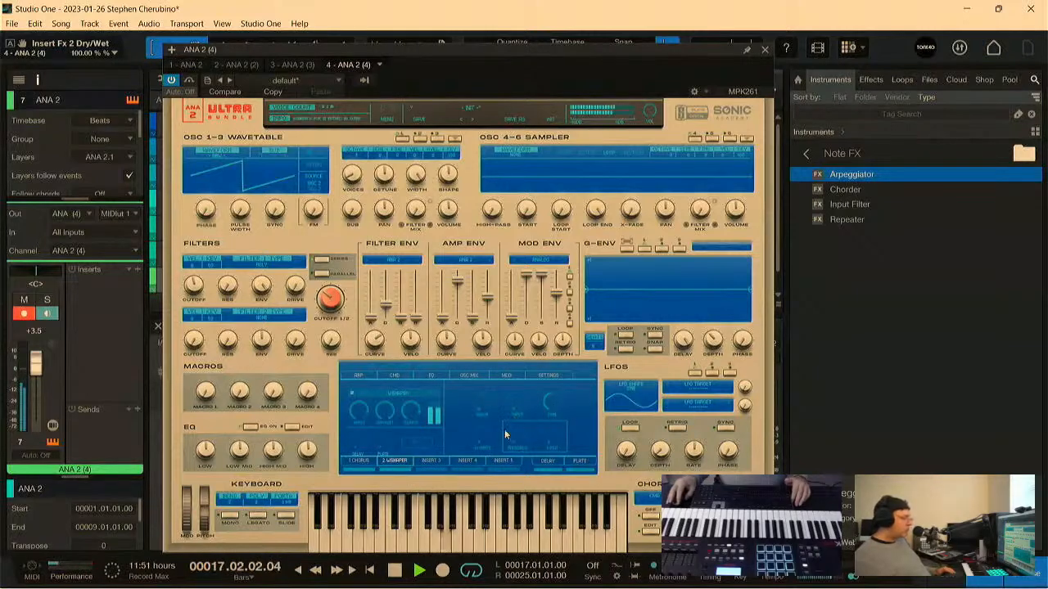
# Step: Adjust two WShaper controls to about 46% and 28.6 dB, set its output gain to -10.04 dB, and move the ANA 2 window off the track controls
pyautogui.moveTo(554, 405); pyautogui.dragTo(561, 374)
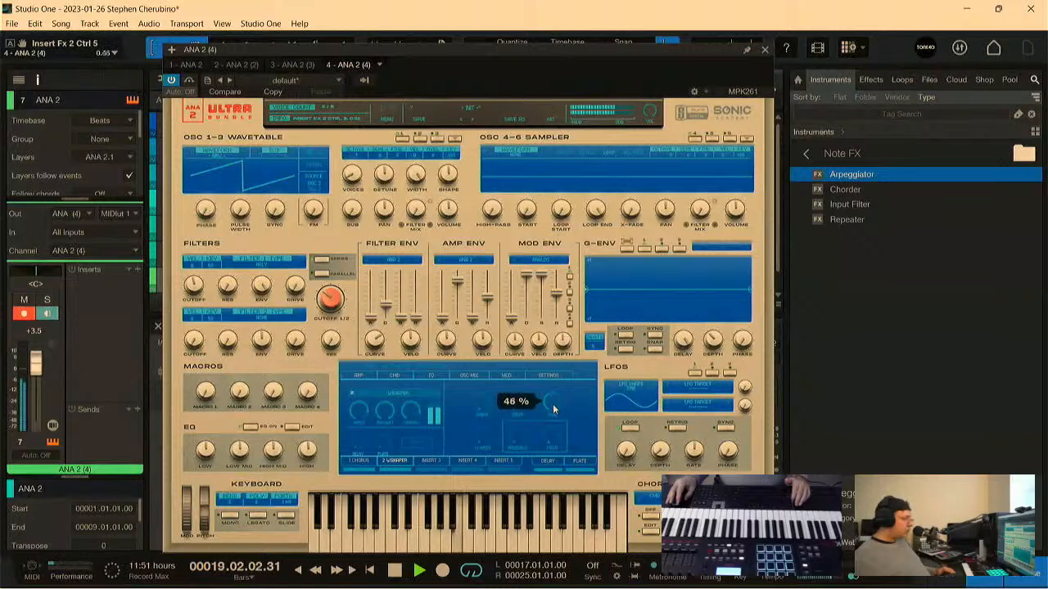
pyautogui.moveTo(503, 405); pyautogui.dragTo(505, 375)
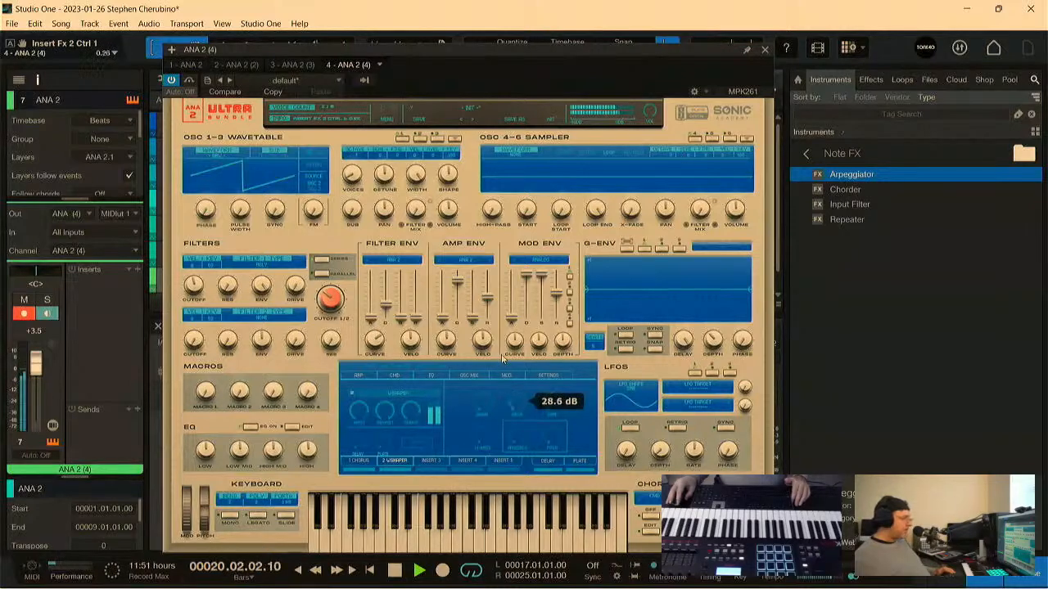
pyautogui.moveTo(434, 418); pyautogui.dragTo(414, 427)
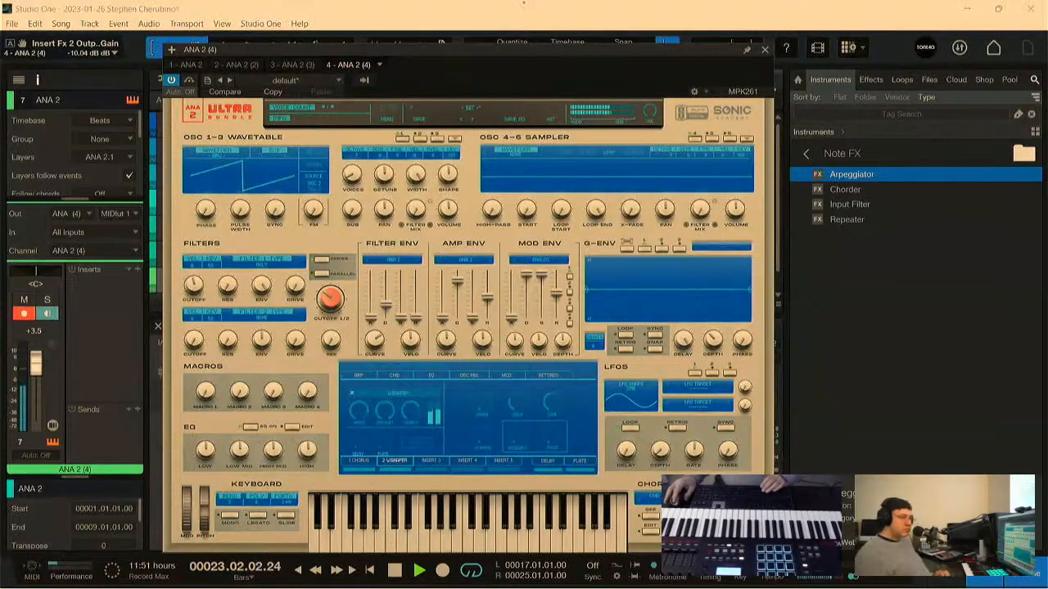
pyautogui.press('space')
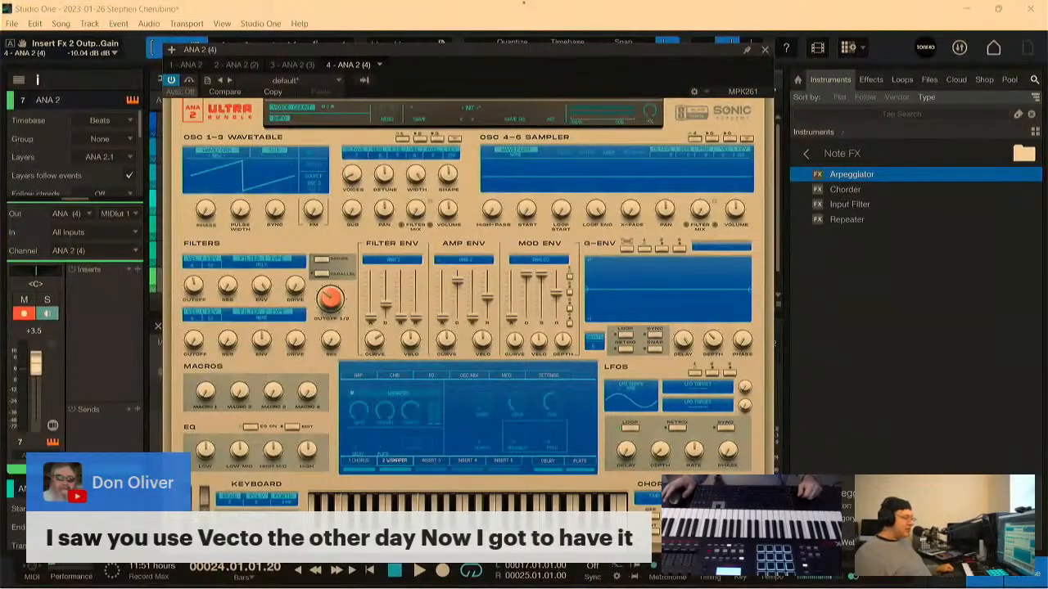
pyautogui.moveTo(712, 50); pyautogui.dragTo(817, 31)
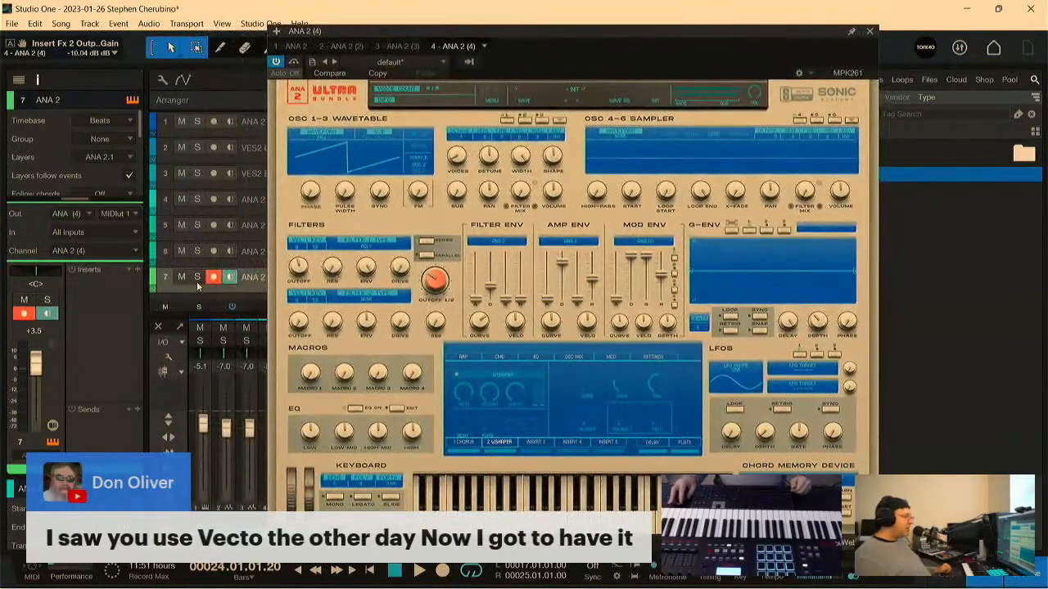
# Step: Audition track 7 soloed, close the ANA 2 window, add tracks 2 and 1 to the solo, and clear all solos
pyautogui.click(196, 277)
pyautogui.press('space')
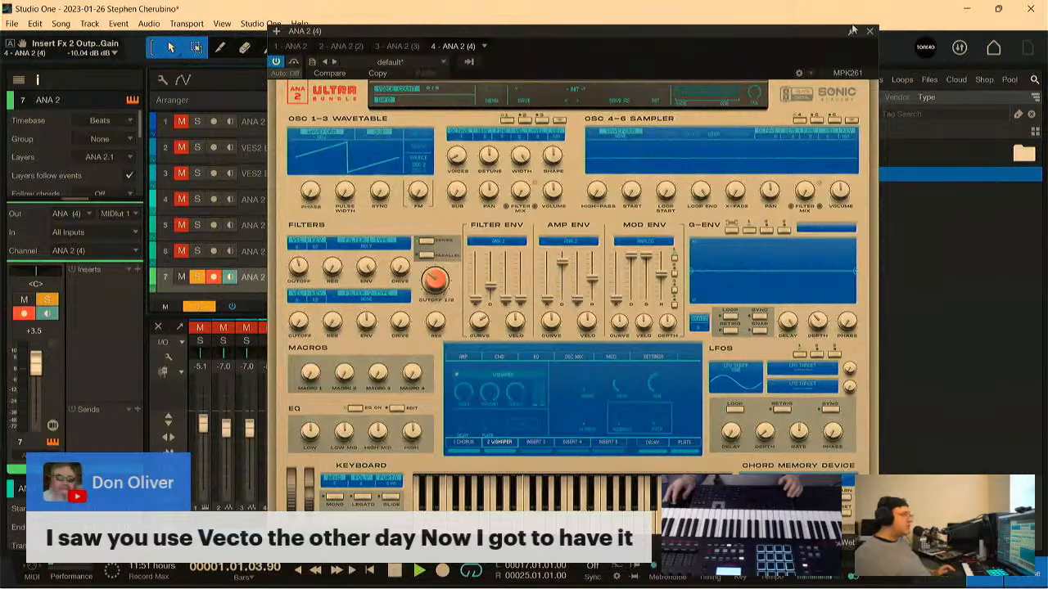
pyautogui.click(870, 31)
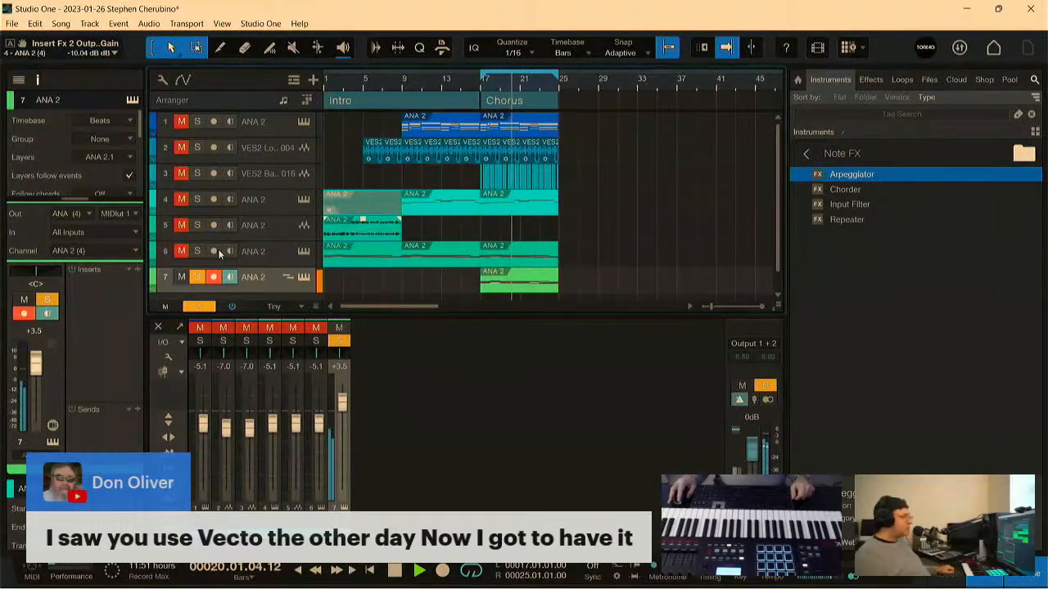
pyautogui.click(197, 148)
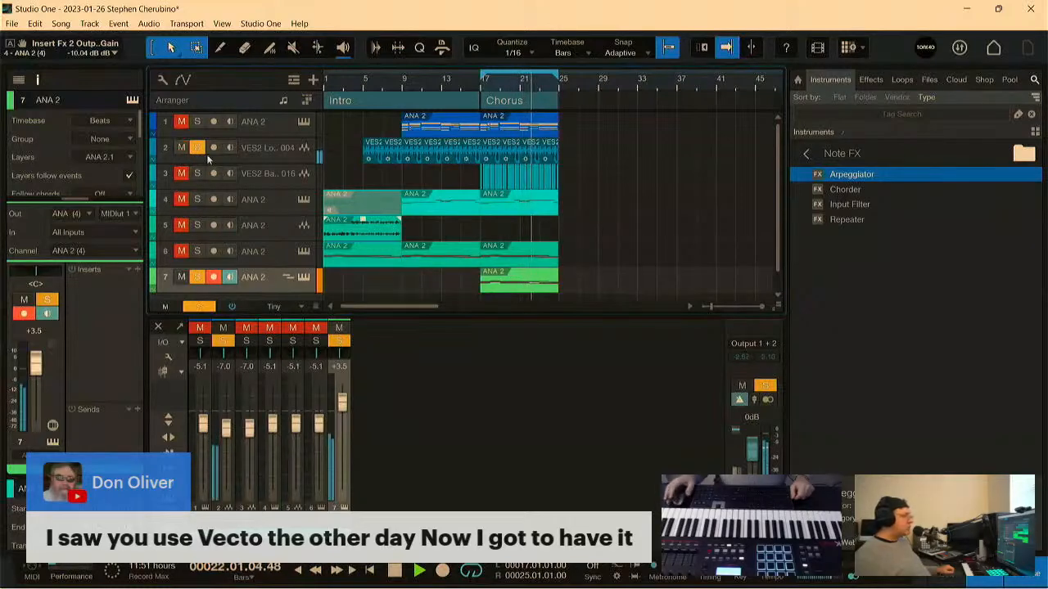
pyautogui.click(197, 122)
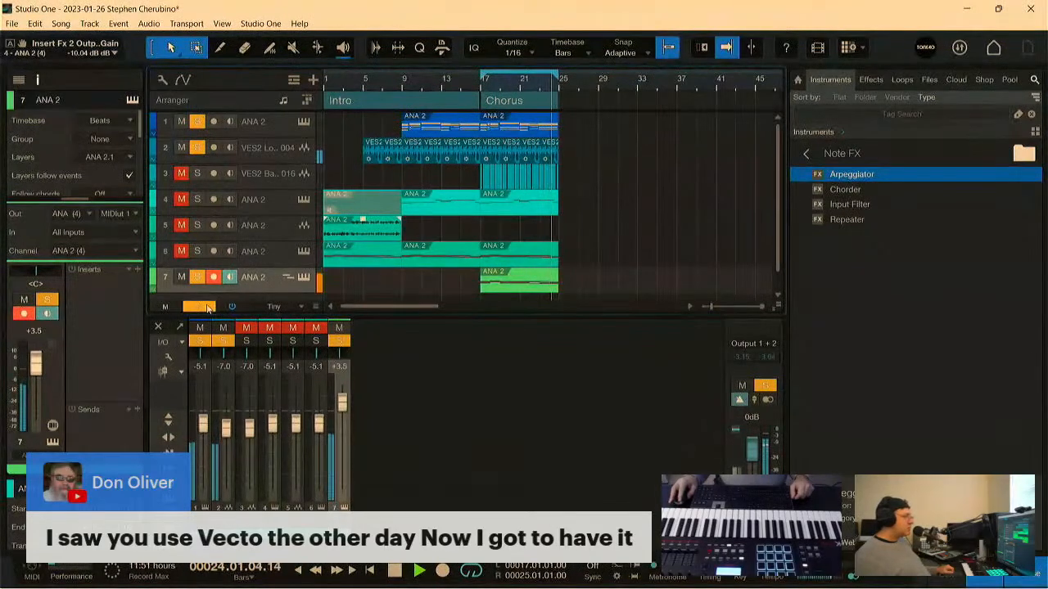
pyautogui.click(200, 306)
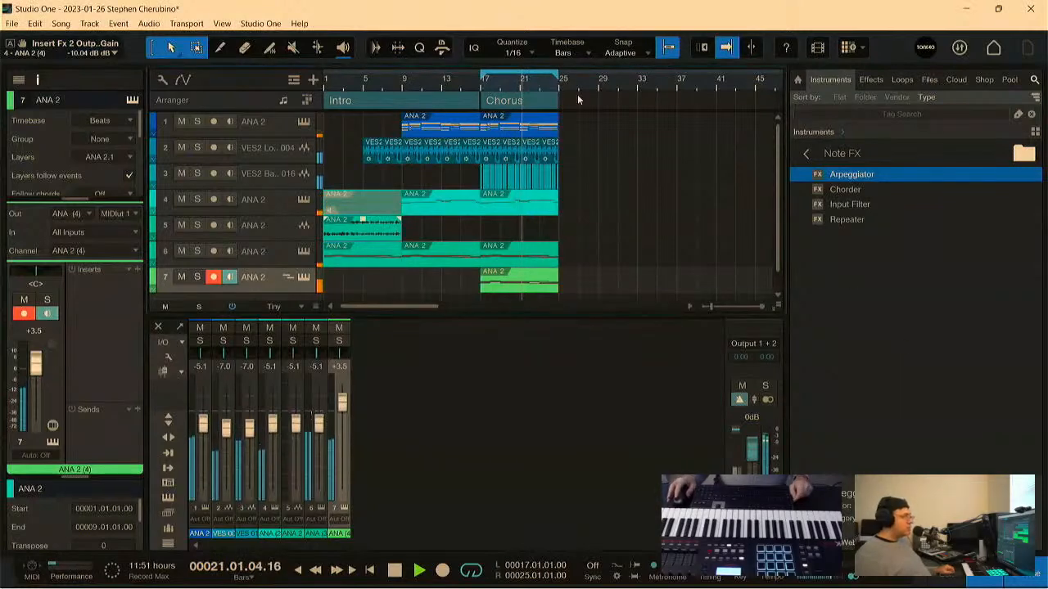
# Step: Duplicate the Chorus section to bar 25 and delete the copied bass drum events on track 3
pyautogui.moveTo(550, 90); pyautogui.dragTo(584, 102)
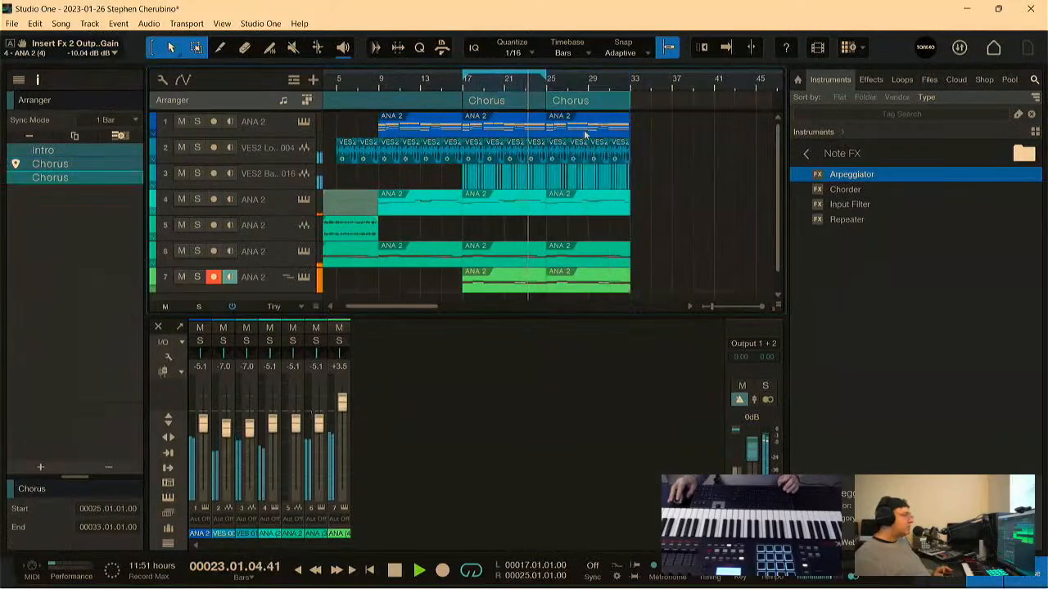
pyautogui.moveTo(640, 179); pyautogui.dragTo(563, 180)
pyautogui.press('KP_Divide')
pyautogui.press('Delete')
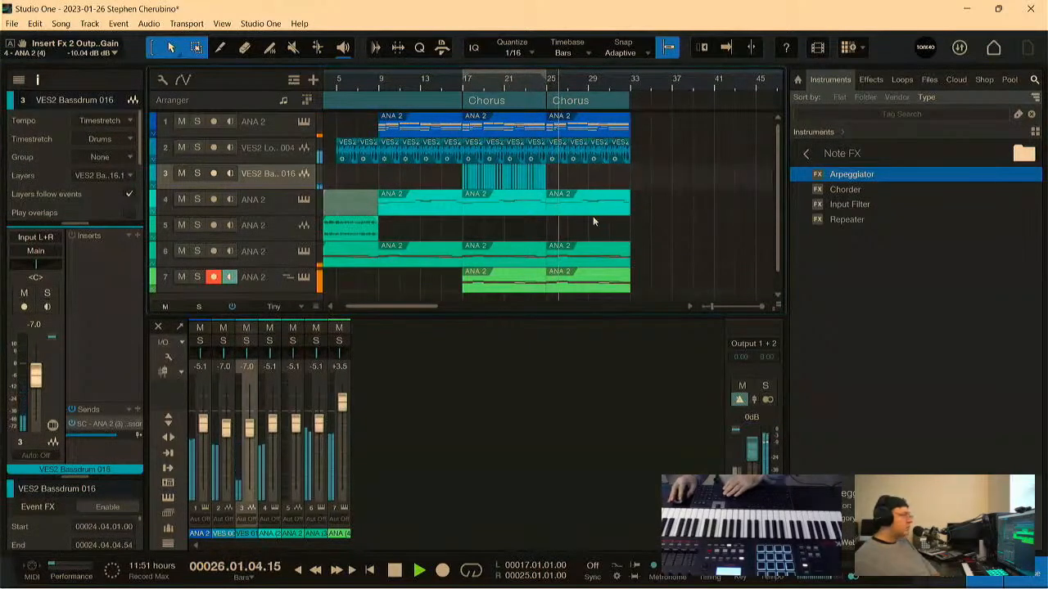
# Step: Delete the second chorus's events on tracks 4, 6 and 7
pyautogui.click(576, 205)
pyautogui.press('Delete')
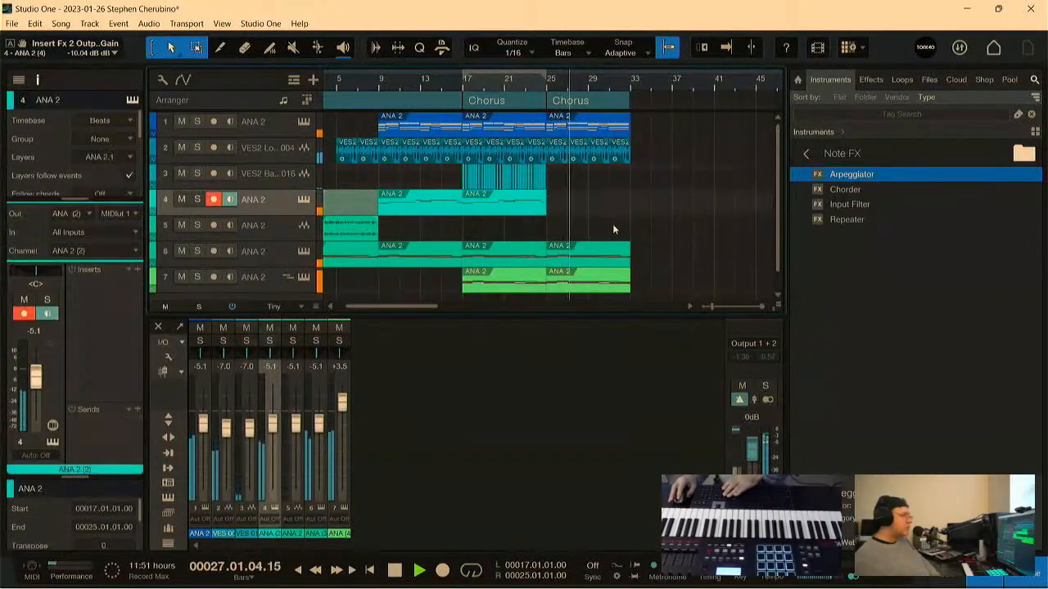
pyautogui.click(615, 261)
pyautogui.press('Delete')
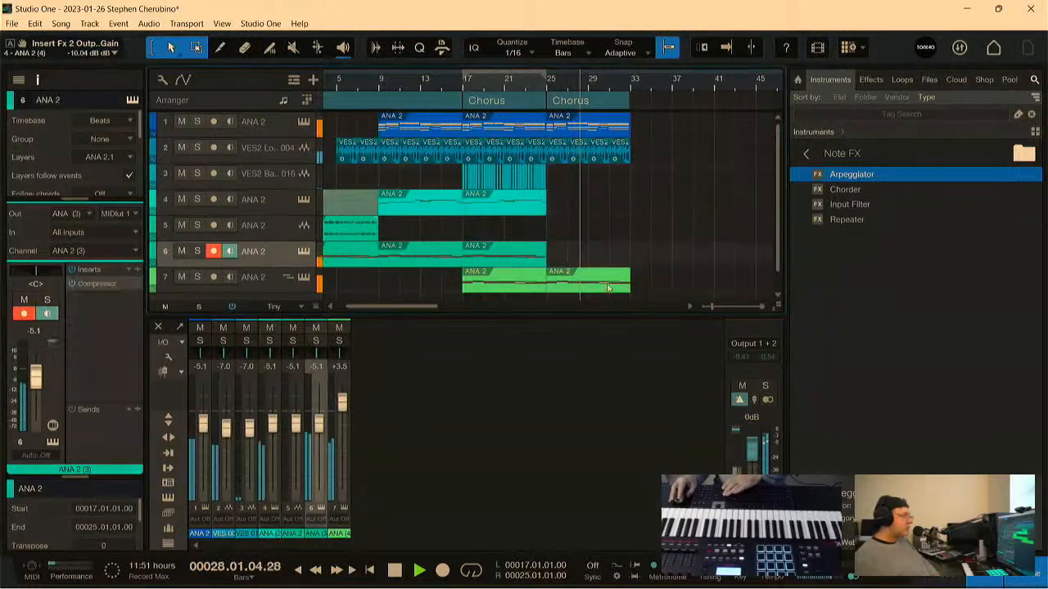
pyautogui.click(614, 280)
pyautogui.press('Delete')
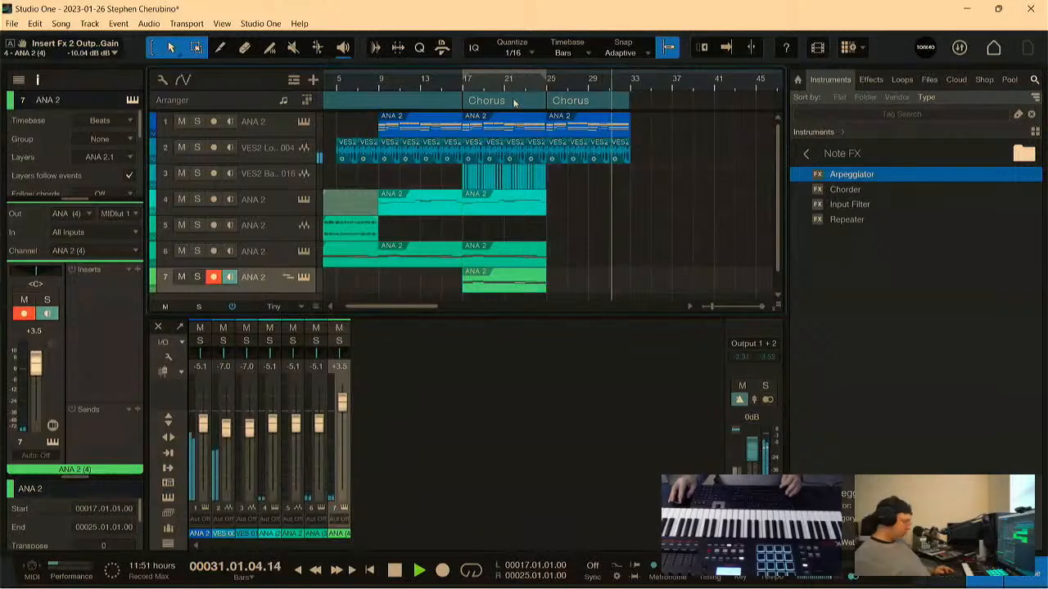
# Step: Copy the first Chorus section to bar 33 and delete the track 7 event in that copy
pyautogui.moveTo(510, 104); pyautogui.dragTo(642, 110)
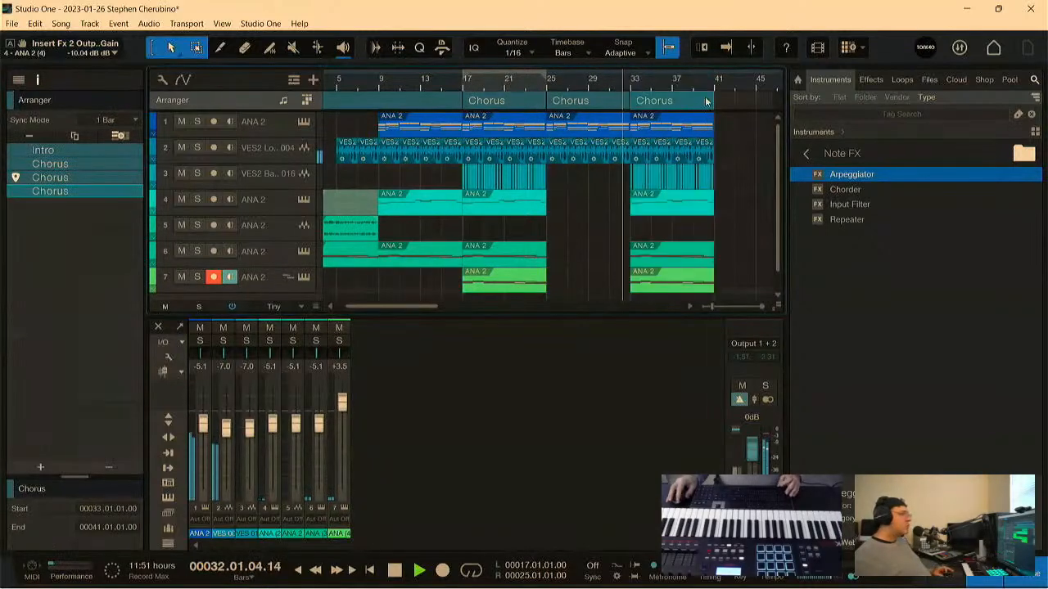
pyautogui.moveTo(702, 88); pyautogui.dragTo(601, 89)
pyautogui.click(573, 288)
pyautogui.press('Delete')
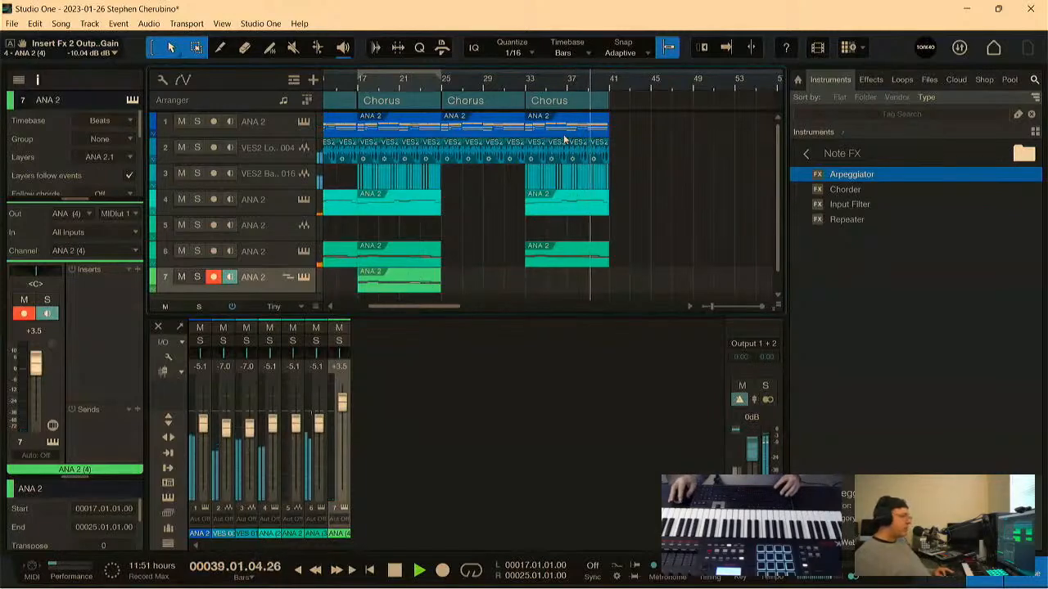
# Step: With the third chorus set as the loop range, copy track 7's first-chorus event to bar 33 and bounce it to audio
pyautogui.click(555, 102)
pyautogui.press('p')
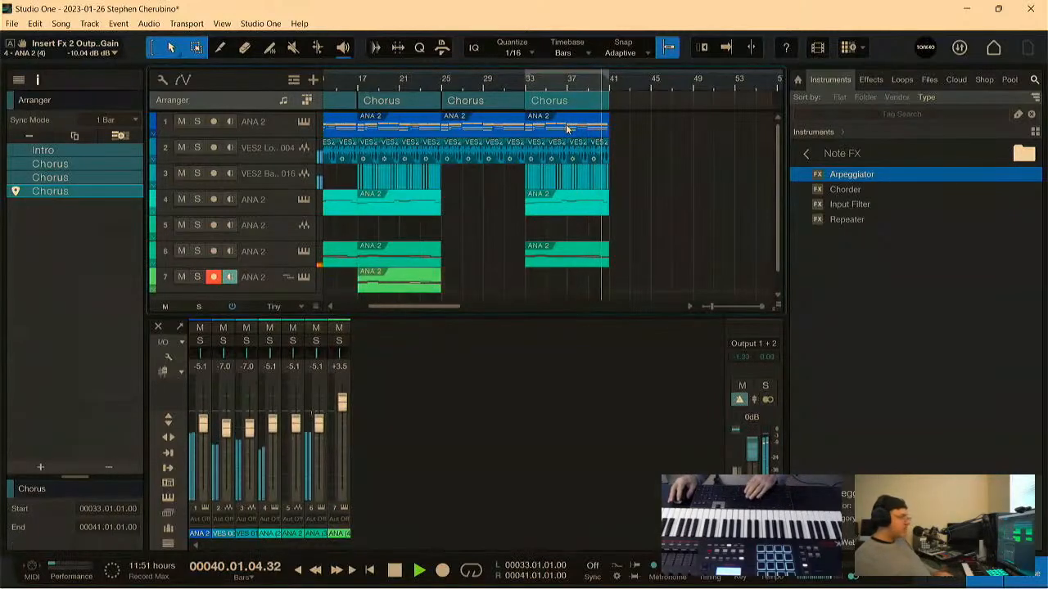
pyautogui.click(398, 282)
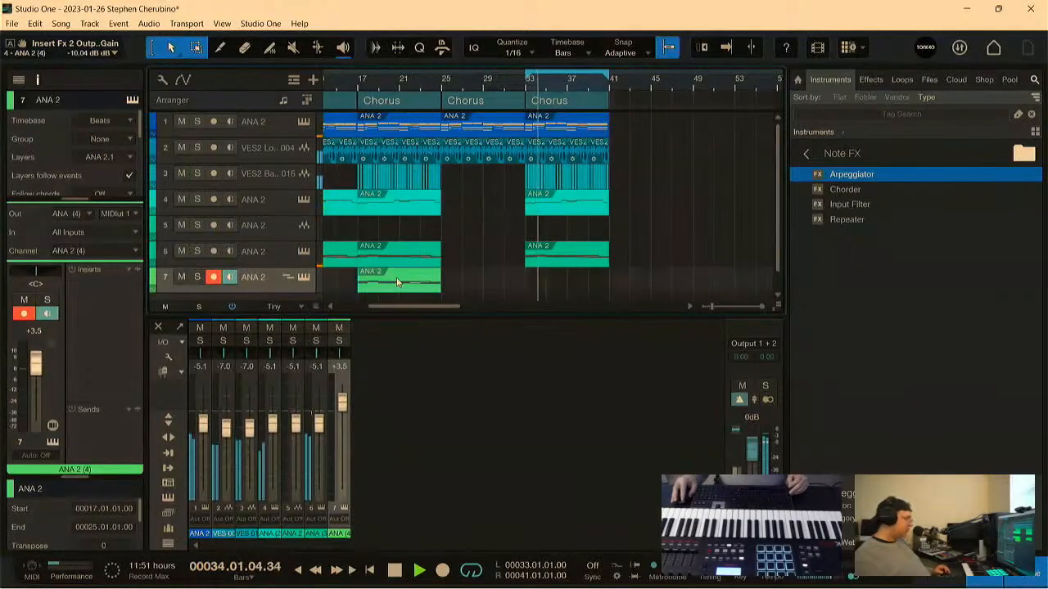
pyautogui.moveTo(398, 283); pyautogui.dragTo(563, 280)
pyautogui.rightClick(554, 279)
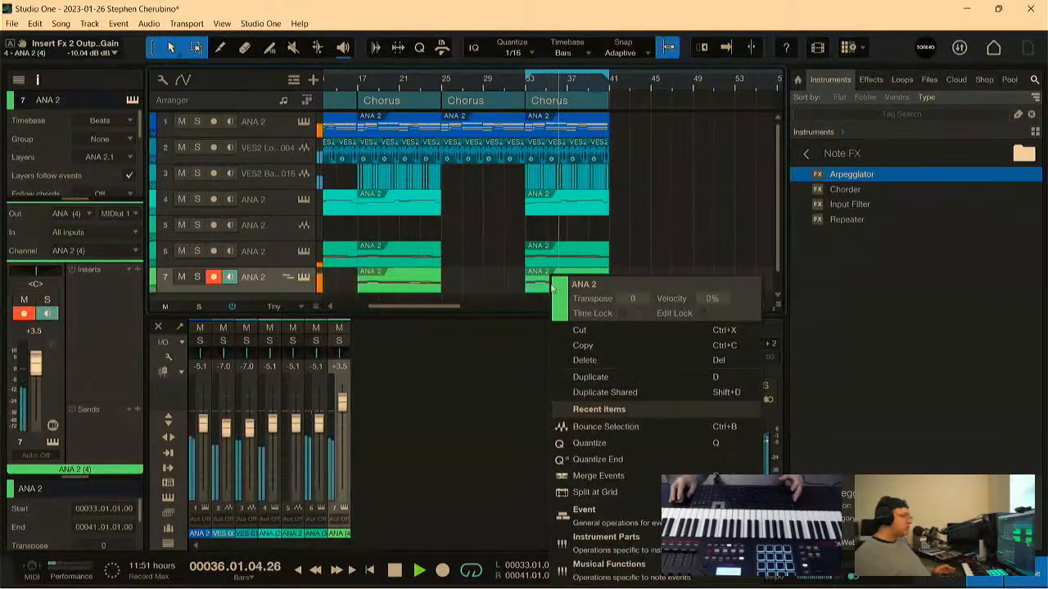
pyautogui.click(612, 427)
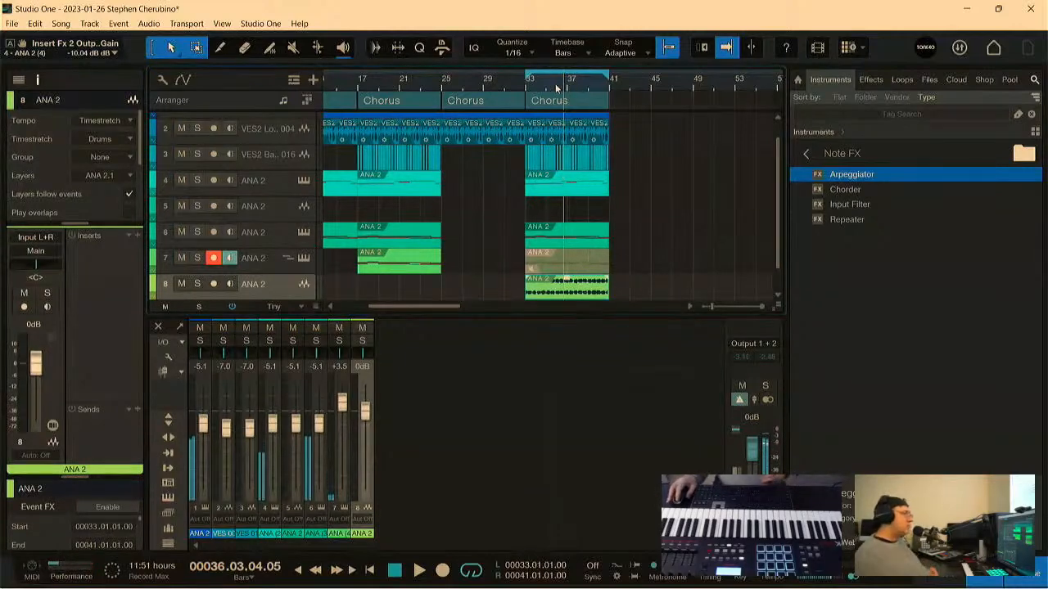
# Step: Return playback to bar 33, send All Notes Off and clear the list in the MIDI Monitor, and retry playback
pyautogui.click(530, 90)
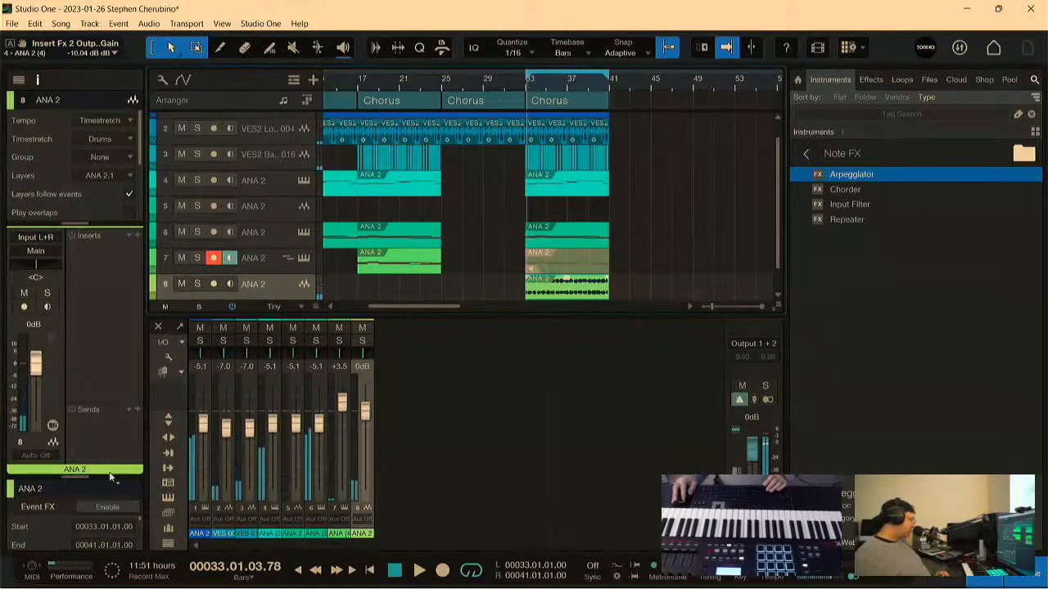
pyautogui.click(33, 567)
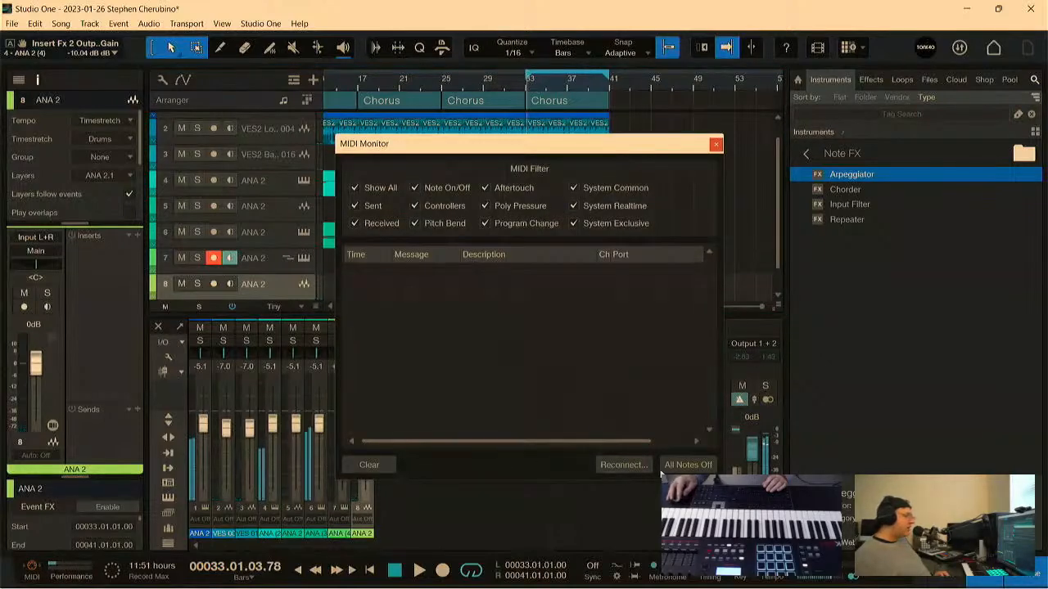
pyautogui.click(688, 464)
pyautogui.click(369, 464)
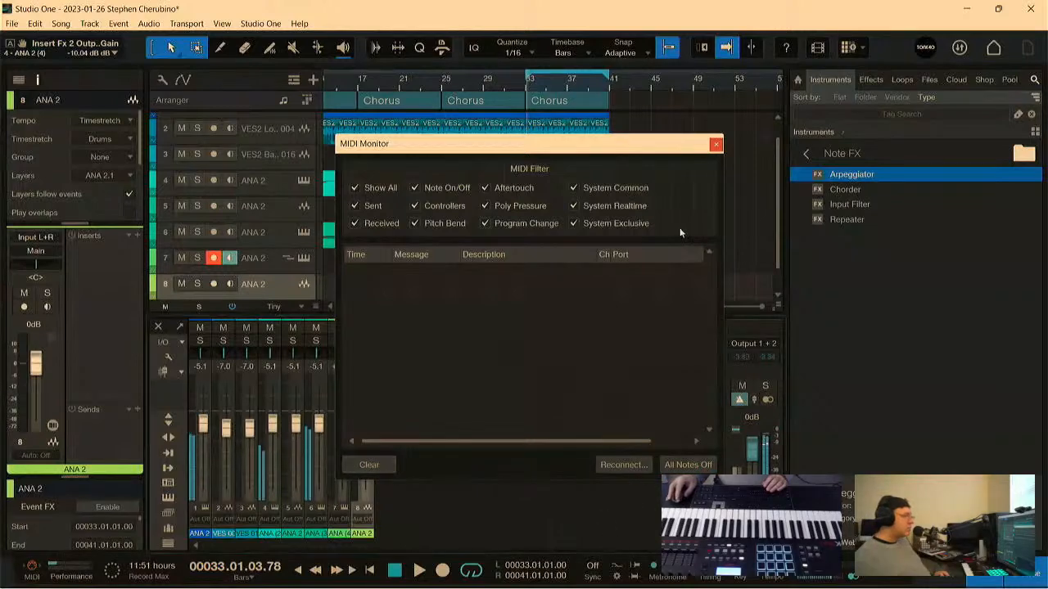
pyautogui.click(713, 145)
pyautogui.press('space')
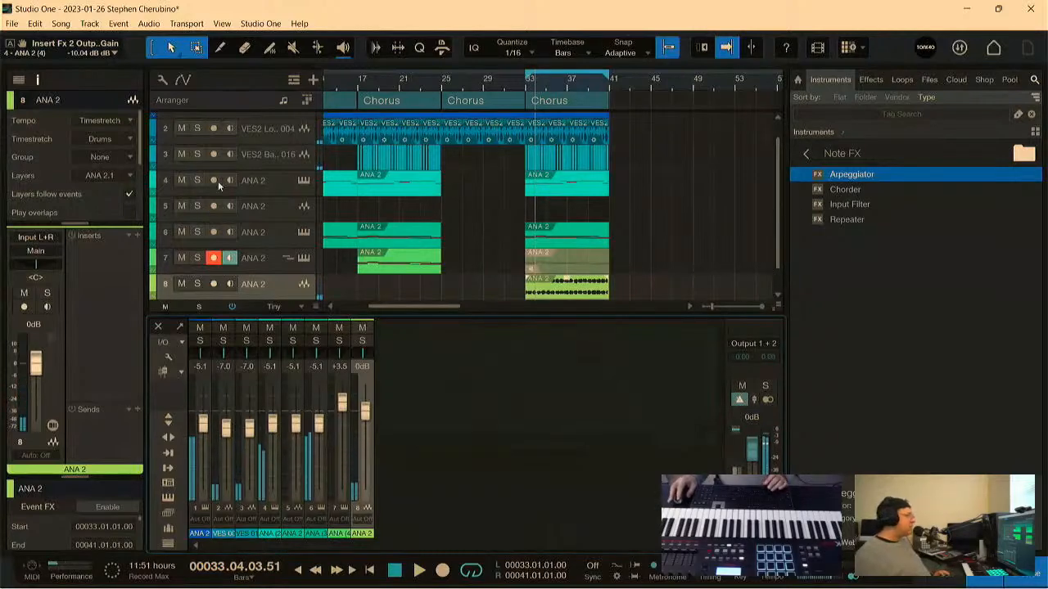
# Step: Save the song, close all open documents and reopen today's song from the recent files
pyautogui.click(13, 25)
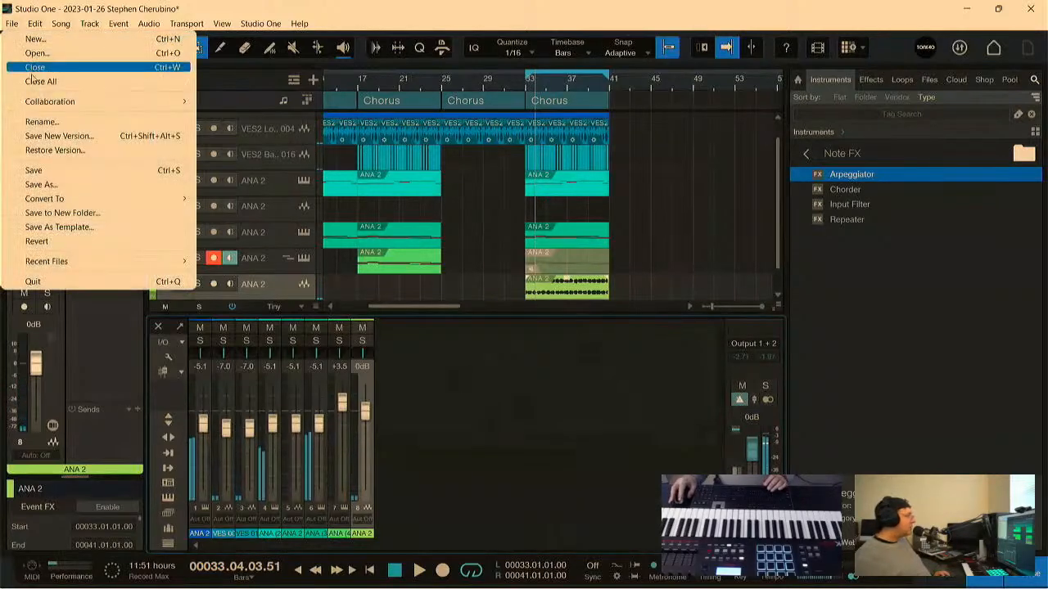
pyautogui.click(25, 172)
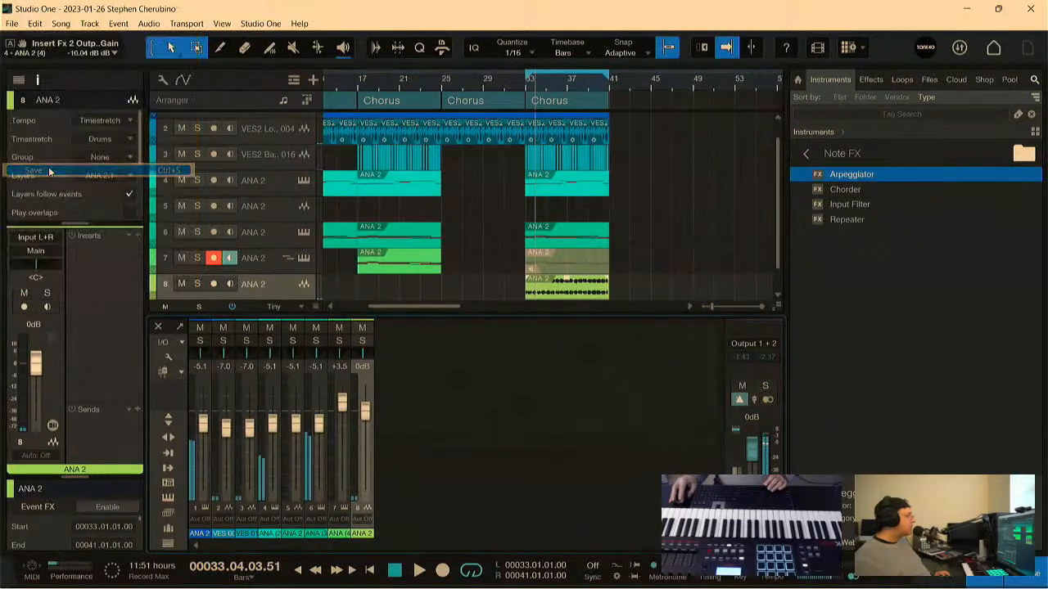
pyautogui.click(12, 24)
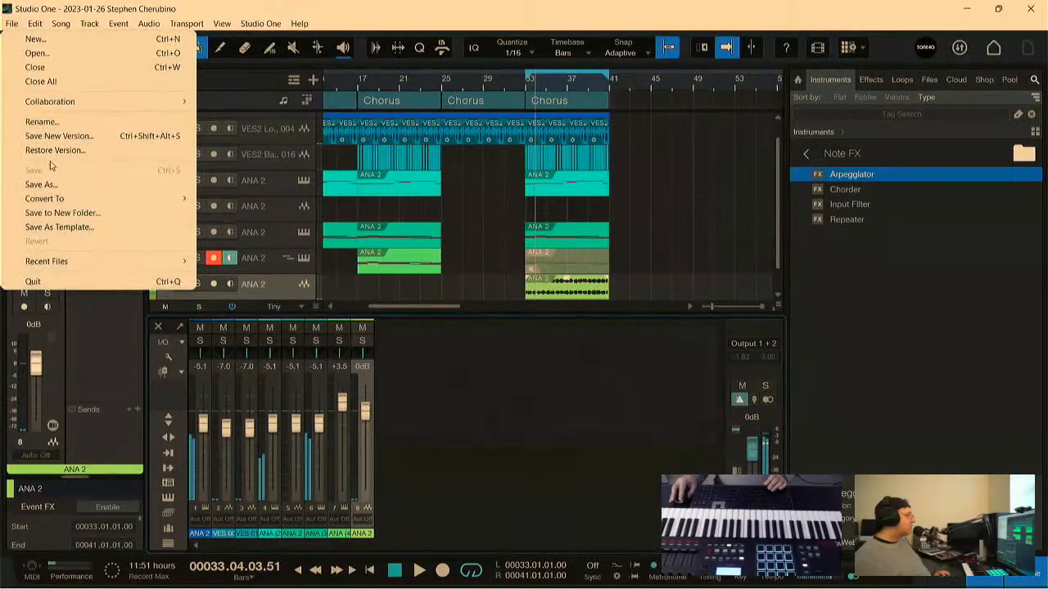
pyautogui.click(40, 81)
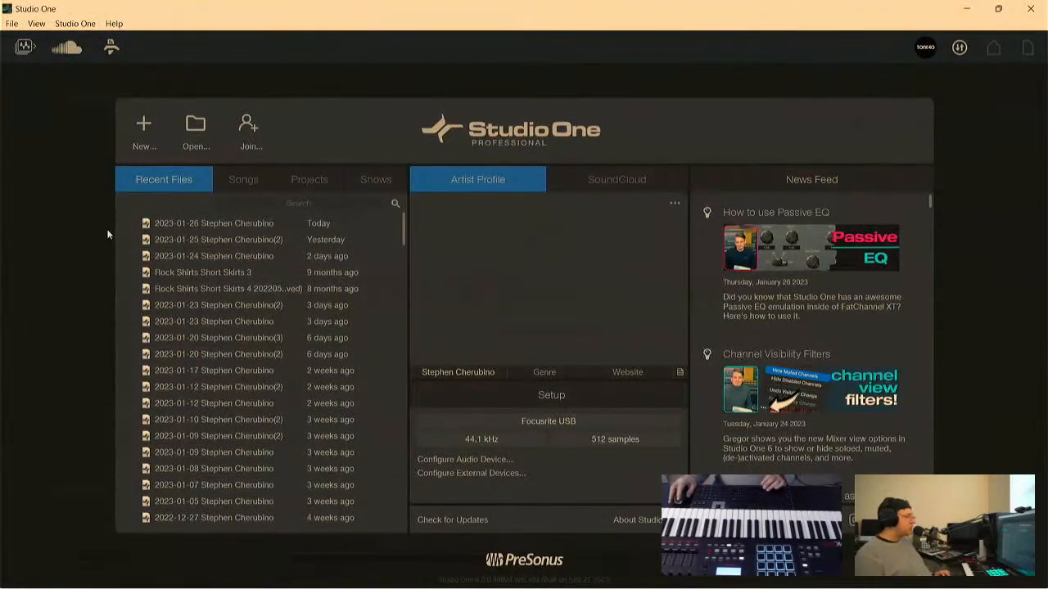
pyautogui.click(164, 228)
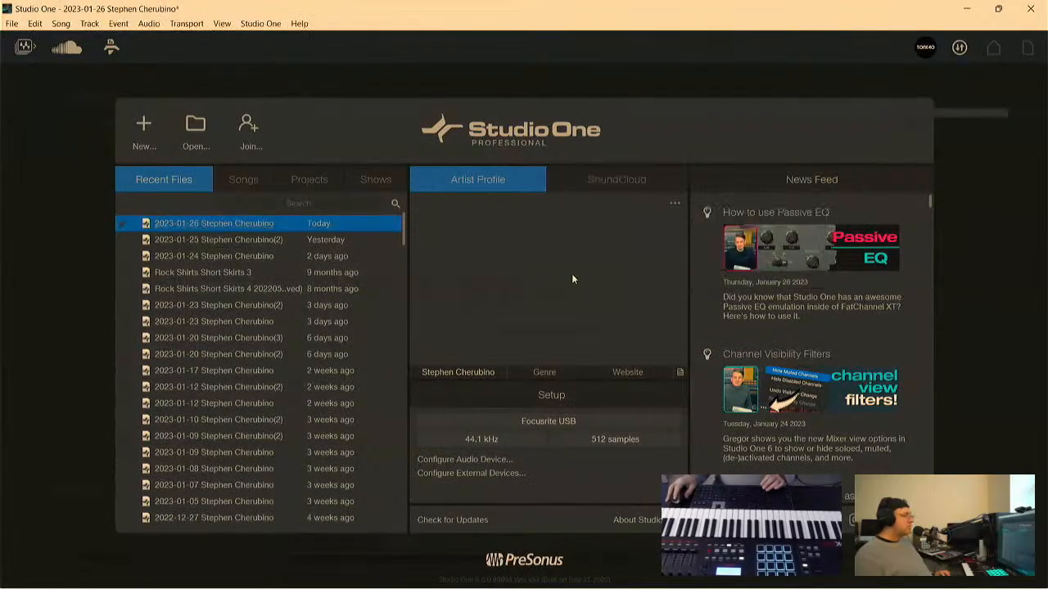
# Step: Play the looped third chorus with track 8 soloed and search its insert effects for "eq"
pyautogui.press('space')
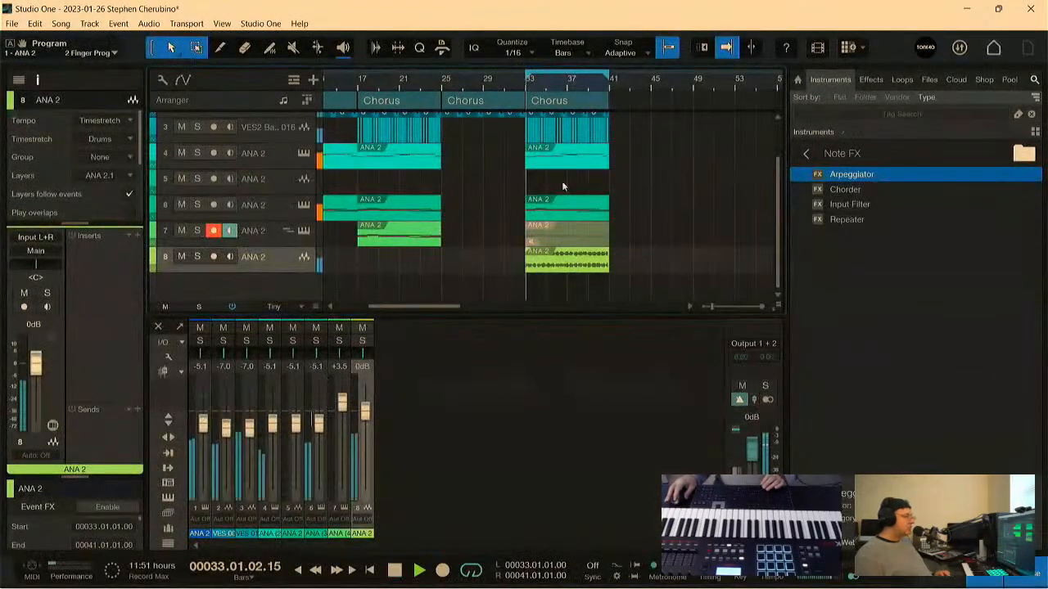
pyautogui.click(198, 257)
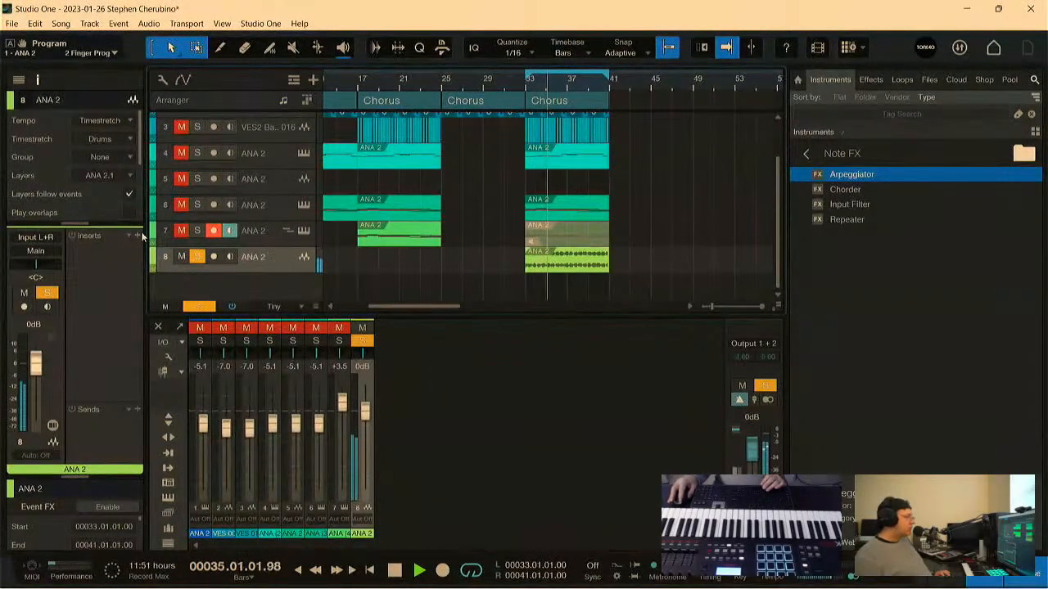
pyautogui.click(138, 235)
pyautogui.write('eq')
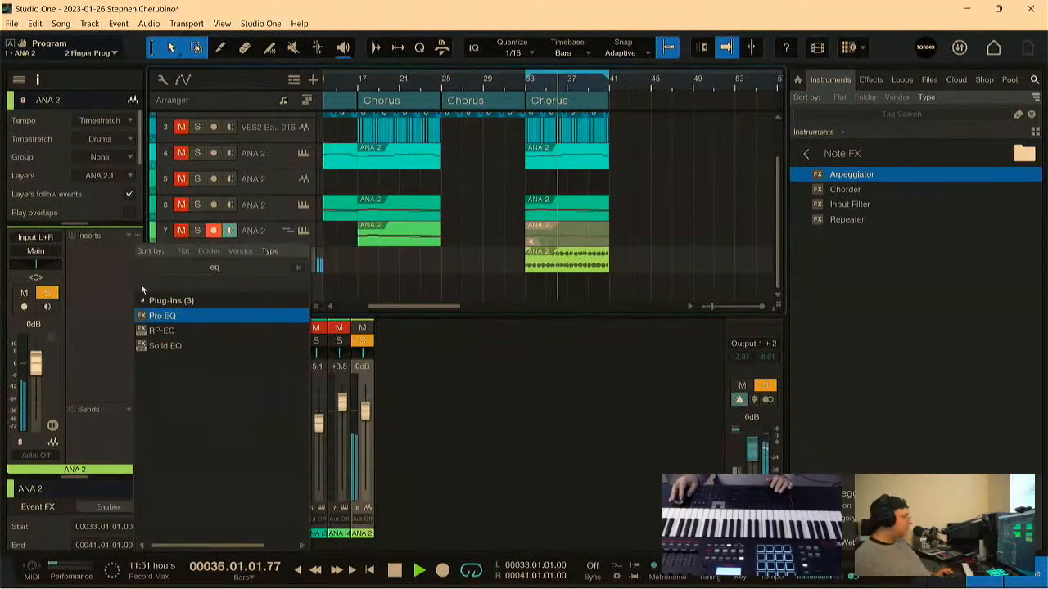
# Step: Insert Pro EQ on the track 8 ANA 2 audio channel and set its low cut to 682 Hz
pyautogui.press('Return')
pyautogui.moveTo(370, 226); pyautogui.dragTo(529, 251)
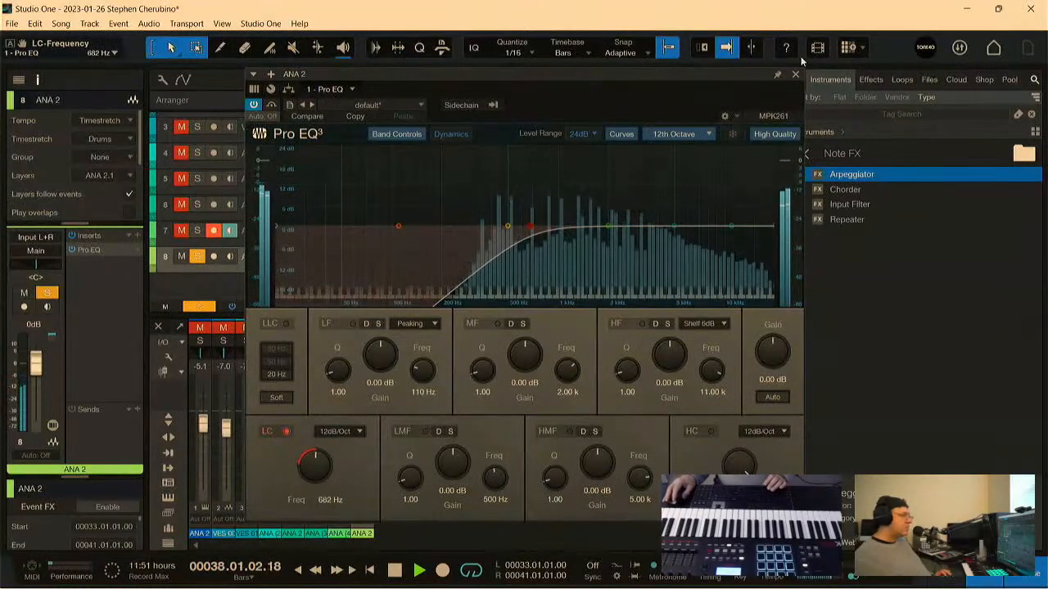
pyautogui.click(795, 74)
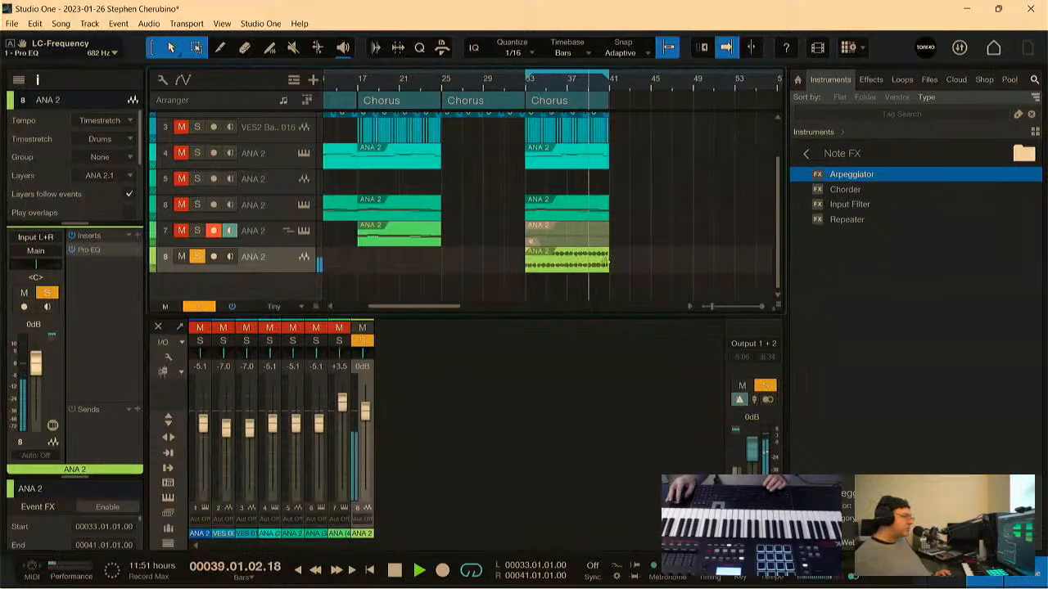
# Step: Trim the track 8 audio clip at bar 33 to end at 34.01.04 and add a short fade-out at its end
pyautogui.moveTo(608, 260)
pyautogui.mouseDown()
pyautogui.moveTo(547, 263)
pyautogui.moveTo(600, 267)
pyautogui.mouseUp()
pyautogui.press('d')
pyautogui.moveTo(544, 87); pyautogui.dragTo(551, 262)
pyautogui.press('space')
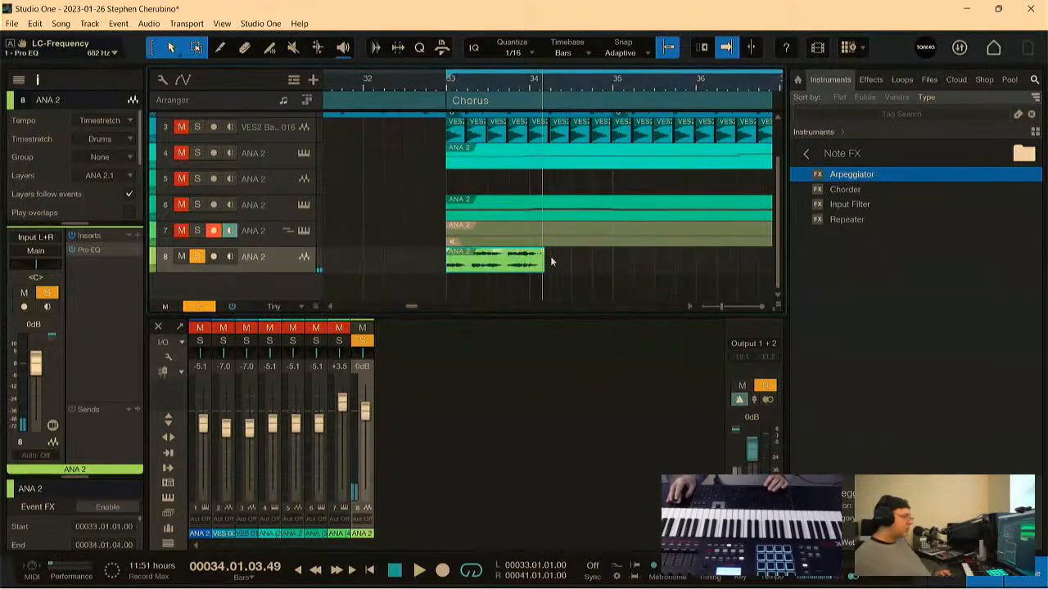
pyautogui.press('space')
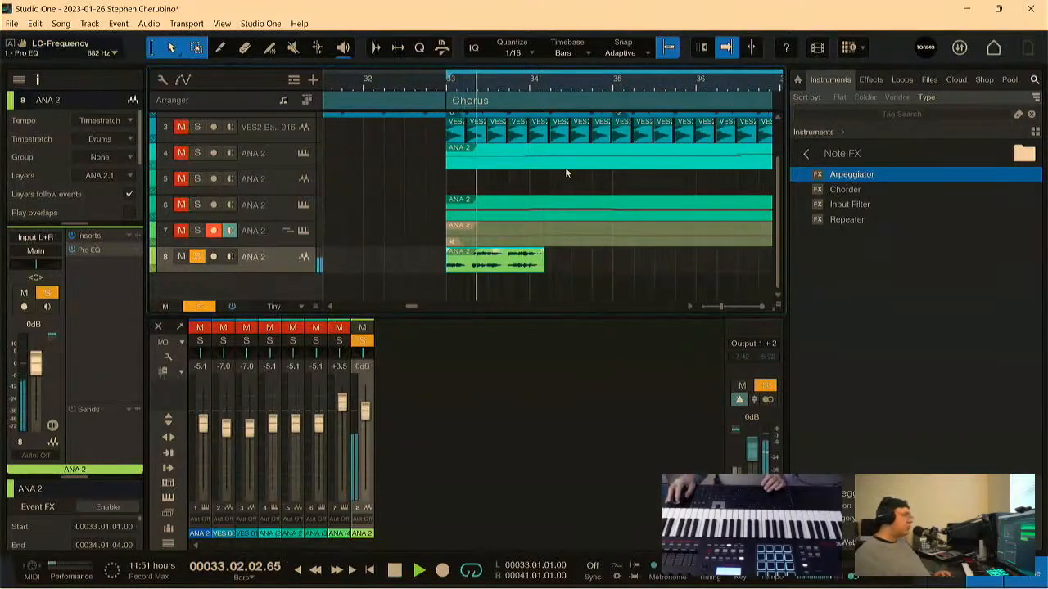
pyautogui.moveTo(549, 86); pyautogui.dragTo(456, 70)
pyautogui.moveTo(447, 251); pyautogui.dragTo(439, 256)
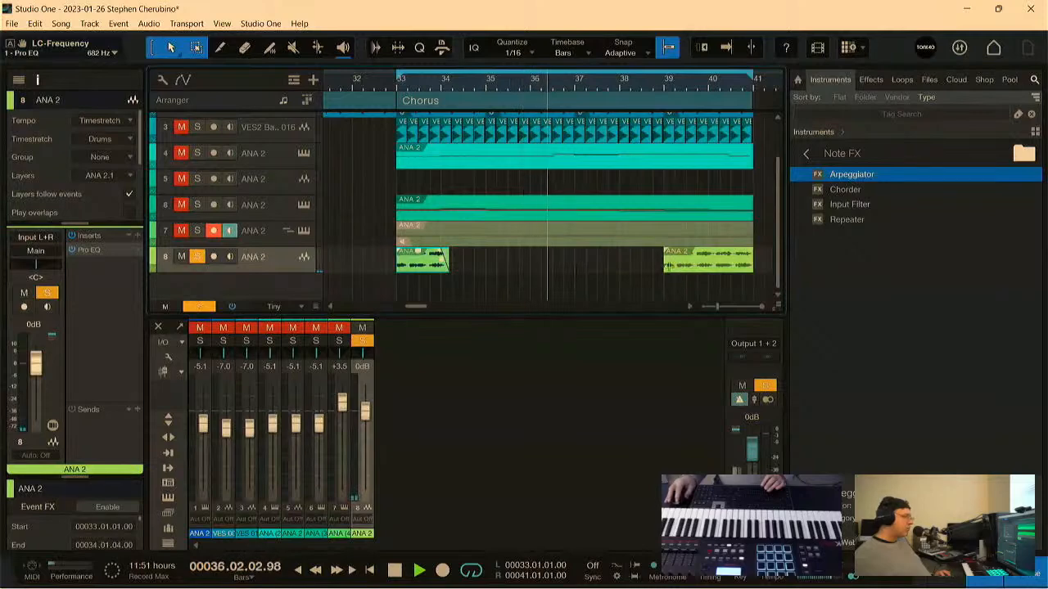
# Step: Stop playback and delete the leftover audio piece at bar 39 on track 8
pyautogui.press('space')
pyautogui.click(686, 268)
pyautogui.press('Delete')
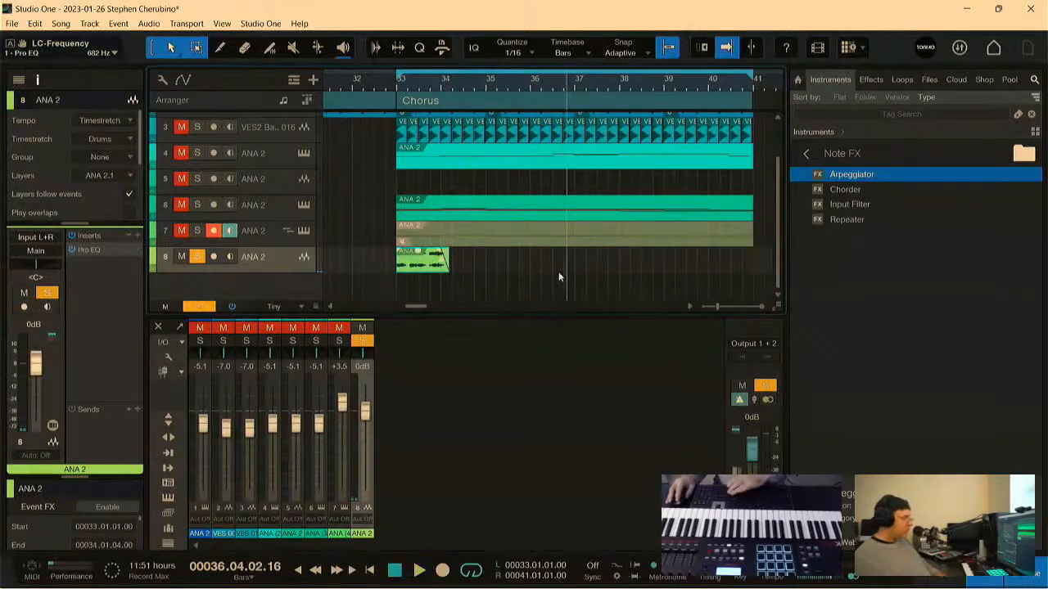
# Step: Duplicate the trimmed track 8 clip to bar 35 and play the full mix from bar 33 with all solos off
pyautogui.press('d')
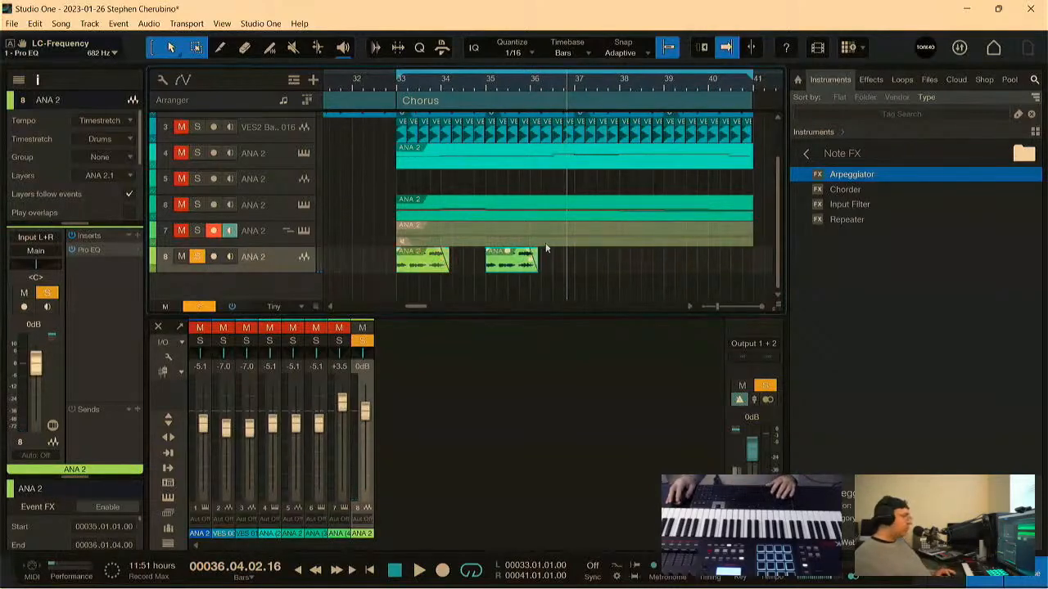
pyautogui.click(397, 89)
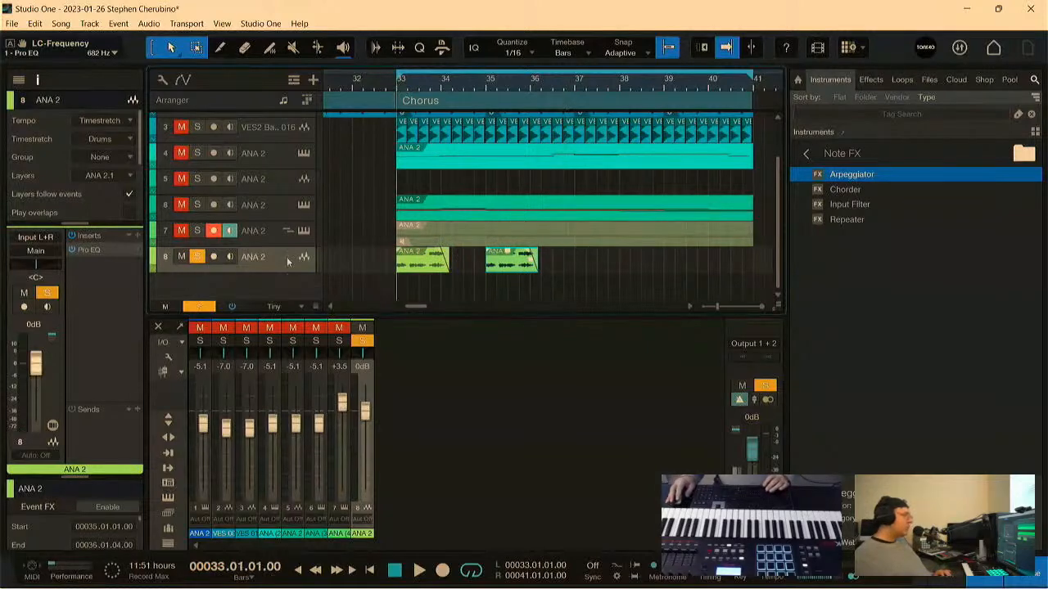
pyautogui.click(199, 306)
pyautogui.press('space')
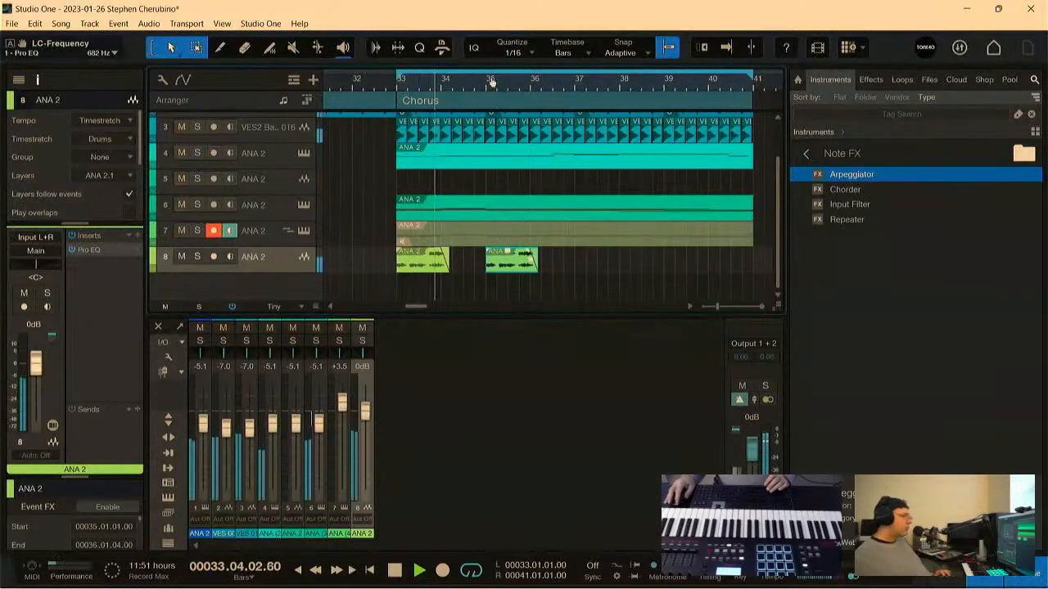
# Step: Duplicate the track 8 clip twice more, to bars 37 and 39, while listening to the chorus
pyautogui.moveTo(493, 87)
pyautogui.mouseDown()
pyautogui.moveTo(496, 100)
pyautogui.moveTo(478, 86)
pyautogui.mouseUp()
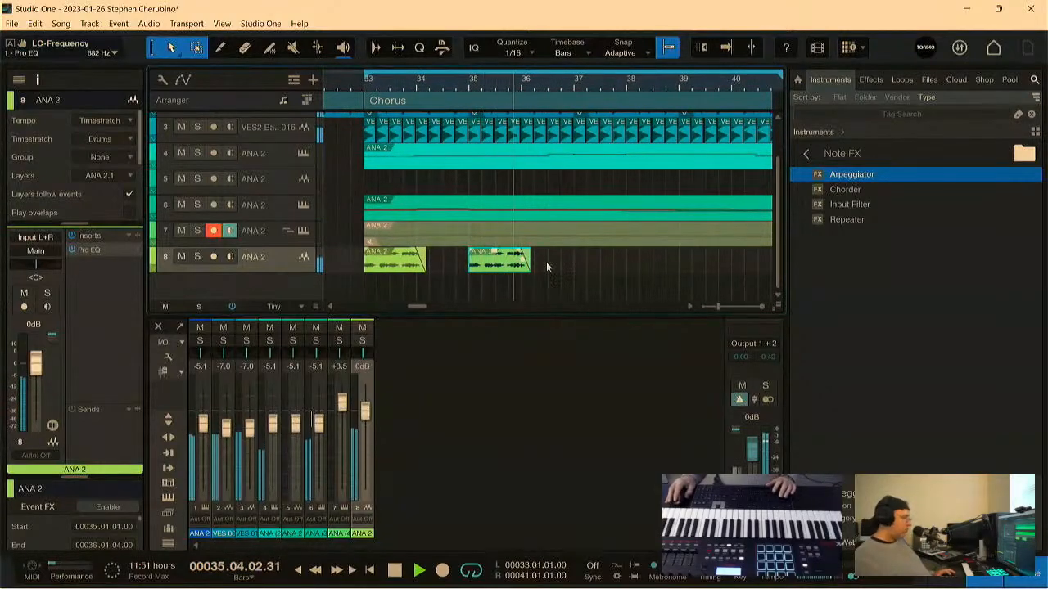
pyautogui.press('d')
pyautogui.press('d')
pyautogui.moveTo(631, 88); pyautogui.dragTo(536, 56)
pyautogui.moveTo(582, 86); pyautogui.dragTo(587, 106)
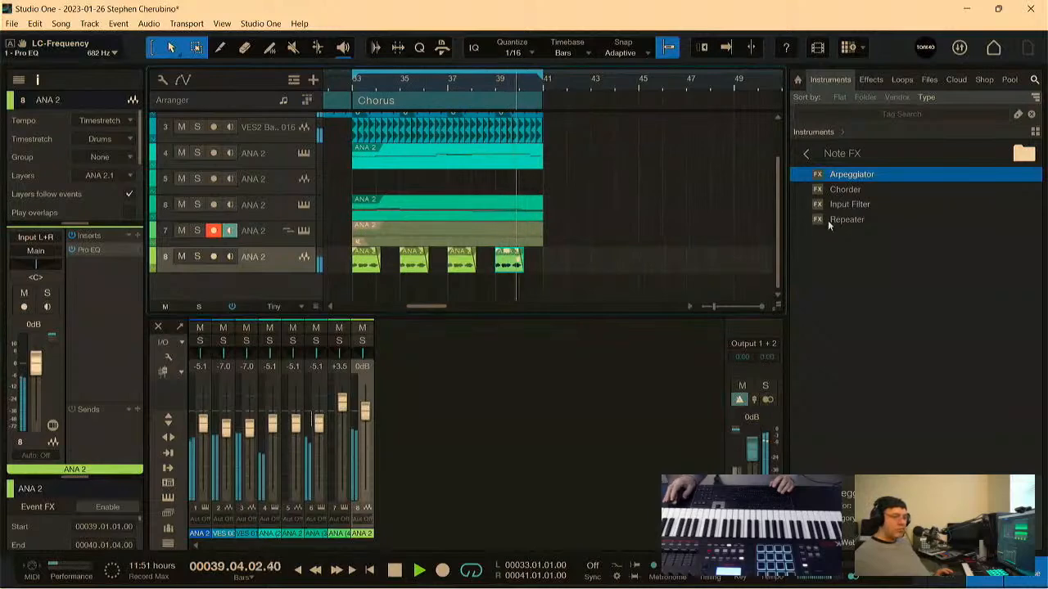
pyautogui.press('f')
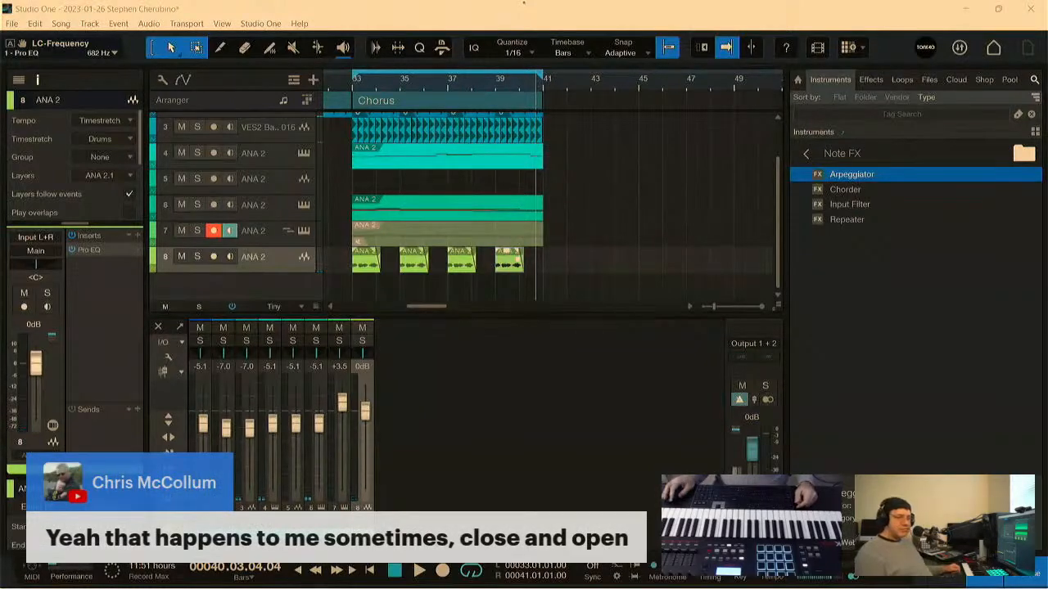
# Step: Show the browser's file listing and collapse the Vengeance Electroshock vol.2 demopack folder
pyautogui.click(470, 3)
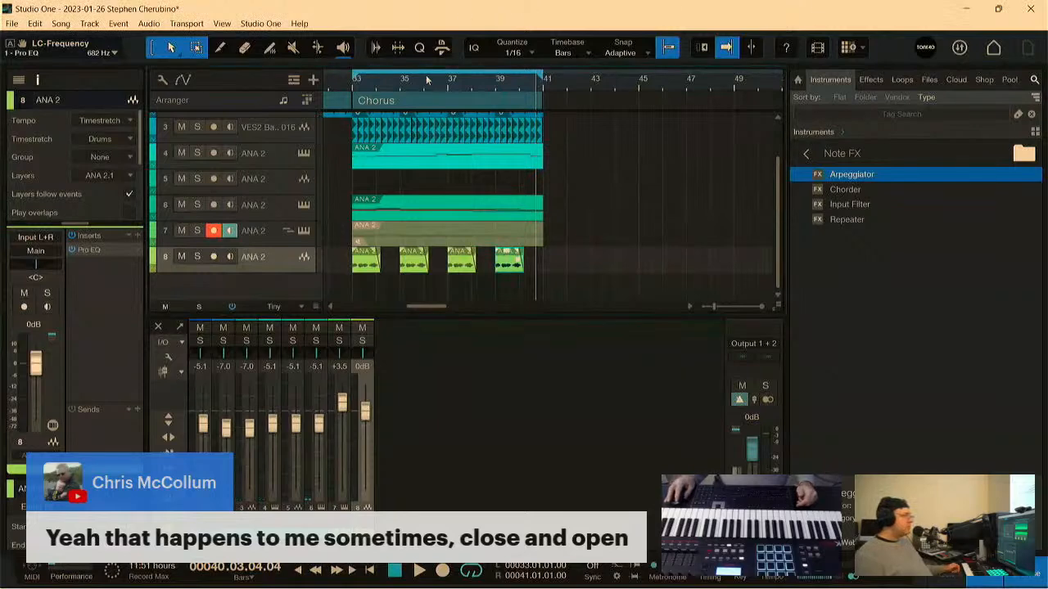
pyautogui.moveTo(421, 86); pyautogui.dragTo(568, 105)
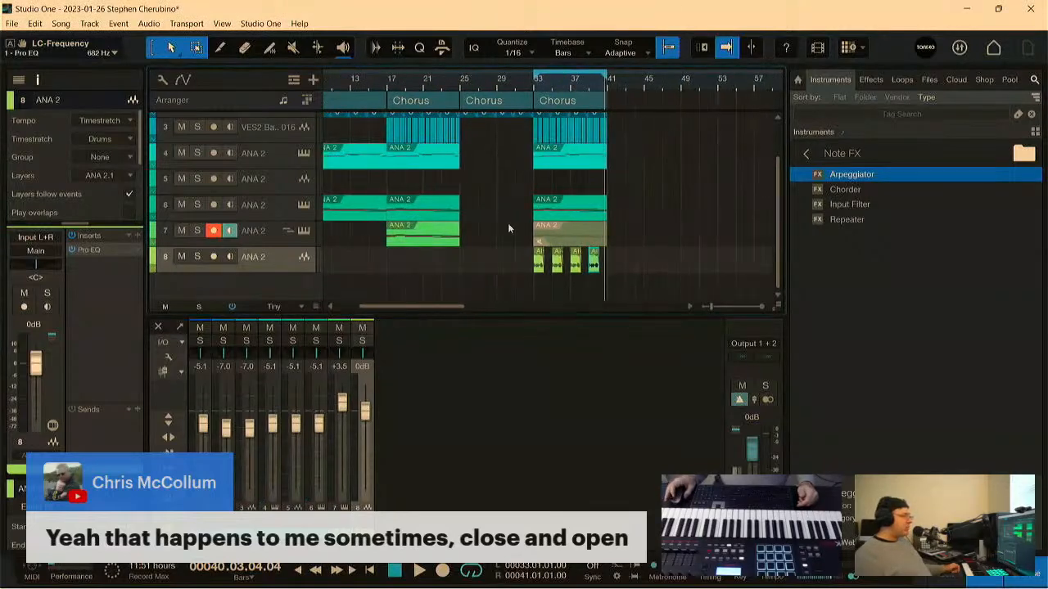
pyautogui.scroll(2, 508, 219)
pyautogui.moveTo(470, 82); pyautogui.dragTo(479, 73)
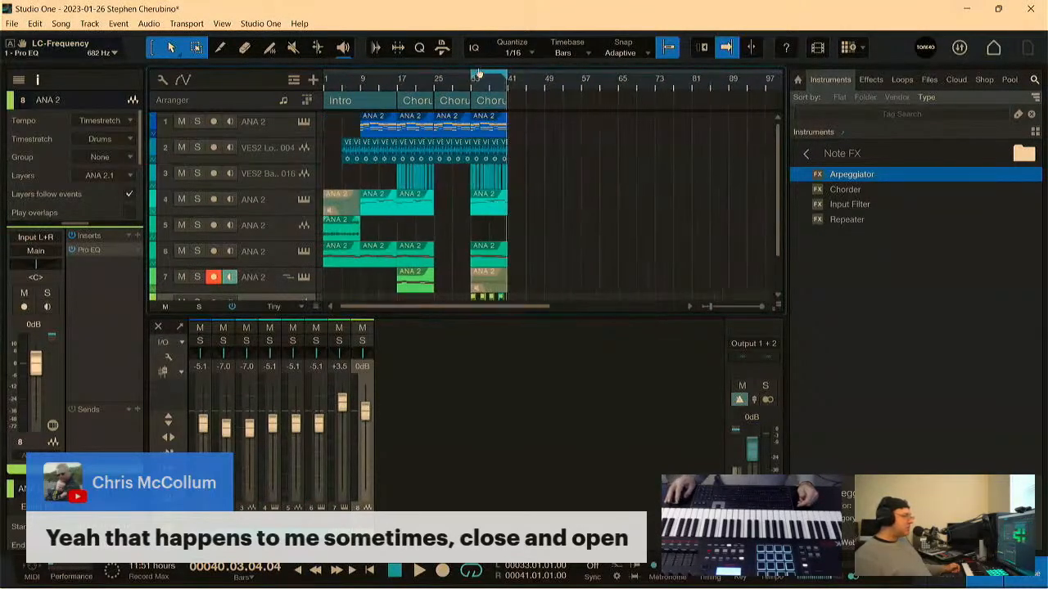
pyautogui.scroll(-2, 540, 237)
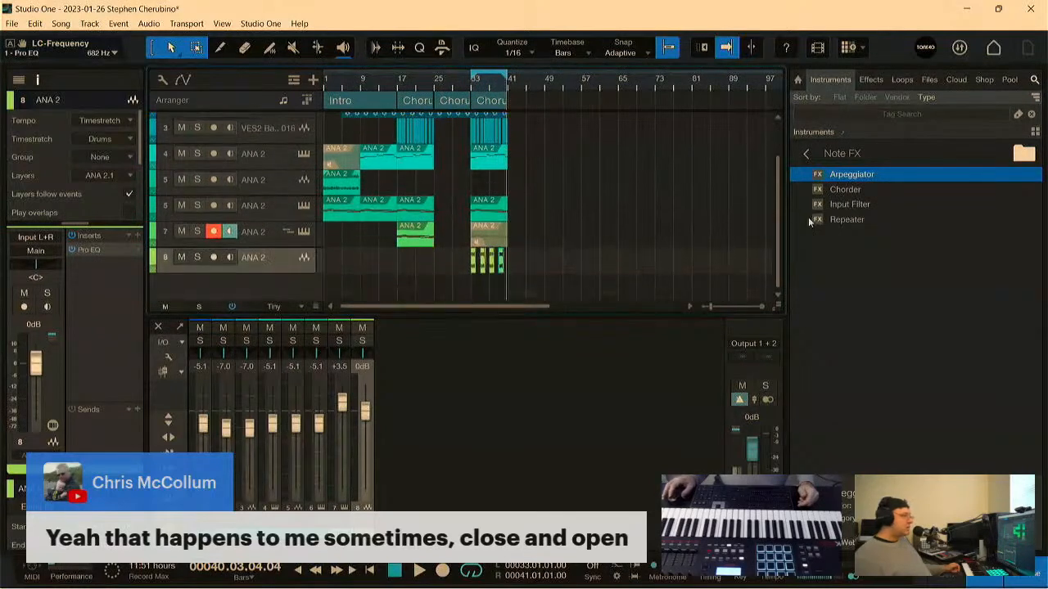
pyautogui.click(930, 81)
pyautogui.click(820, 280)
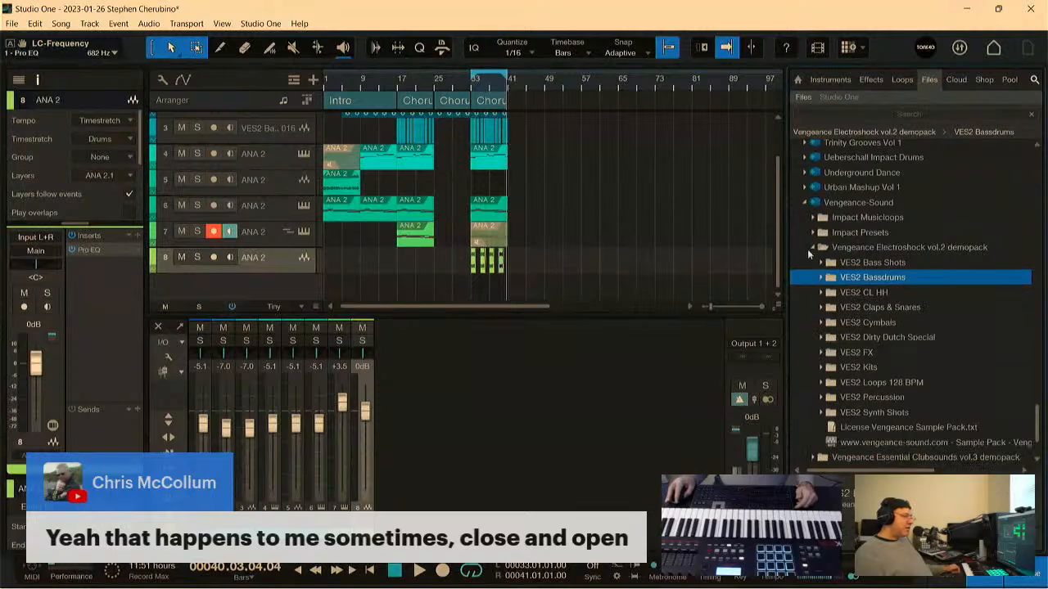
pyautogui.click(812, 247)
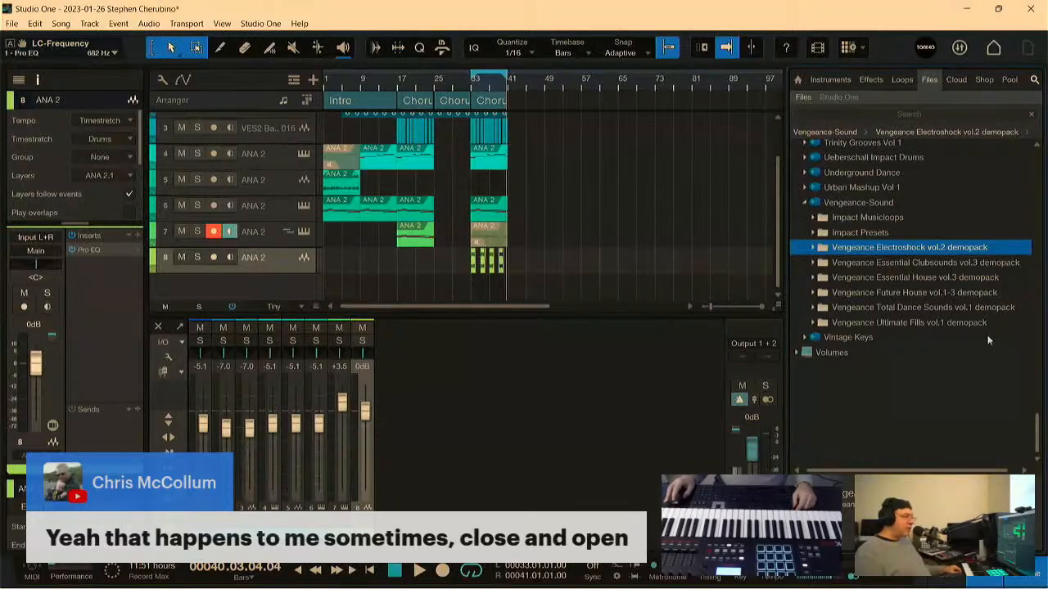
# Step: Browse the MUSIC (D:) volume's Samples to Vengeance_Essential_Clubsounds_vol_3, VEC3 FX, and expand the VEC3 Impacts folder
pyautogui.click(797, 353)
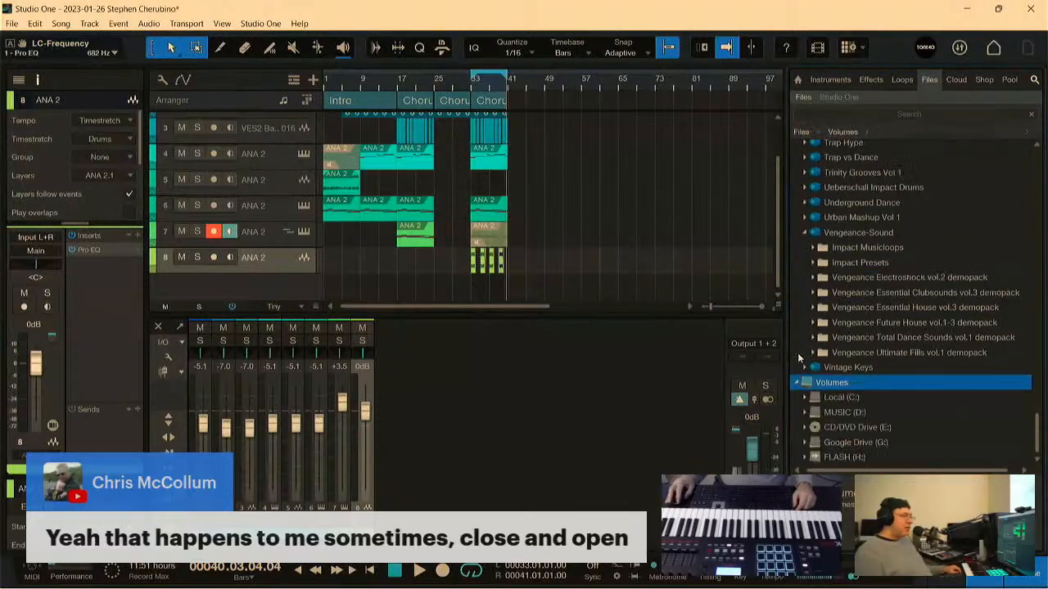
pyautogui.click(804, 412)
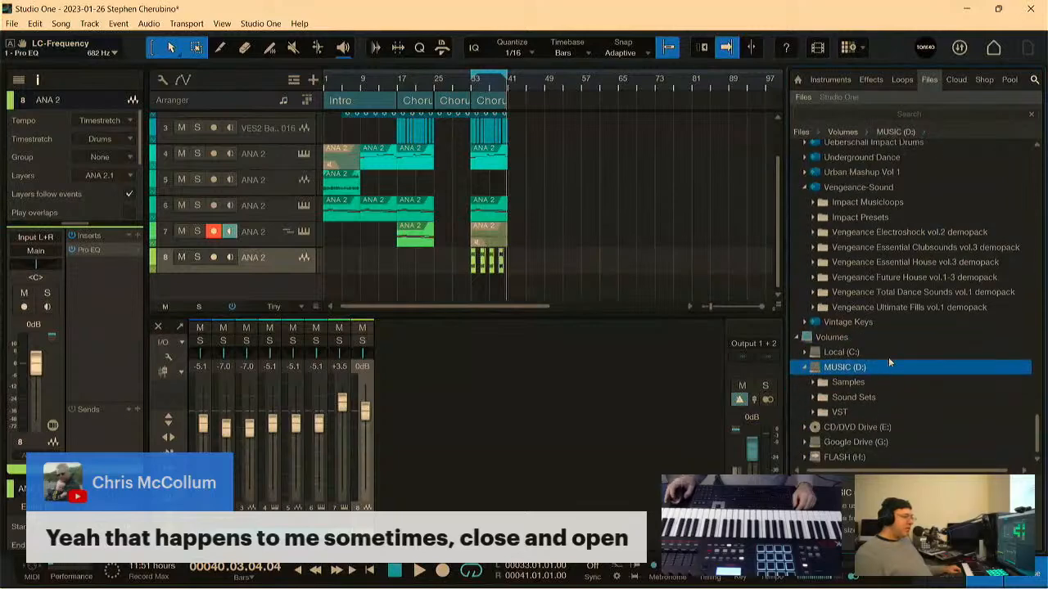
pyautogui.click(813, 381)
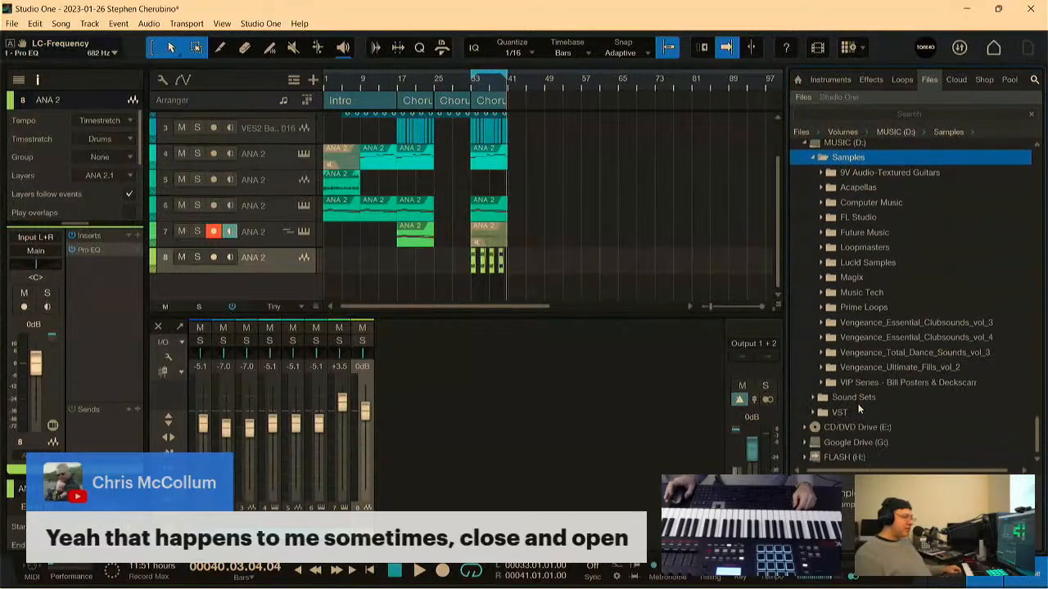
pyautogui.click(829, 323)
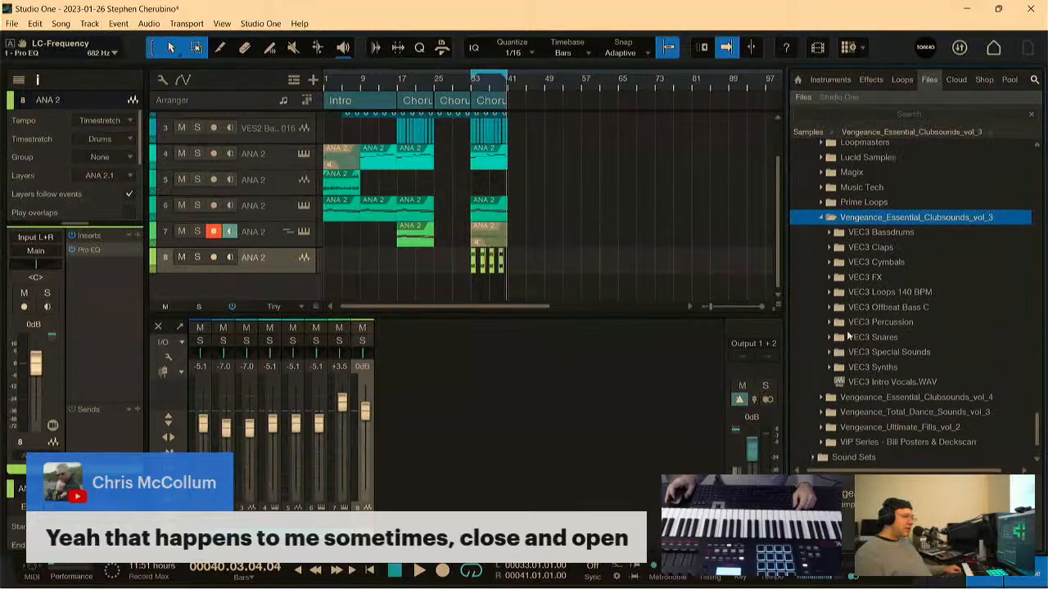
pyautogui.click(830, 281)
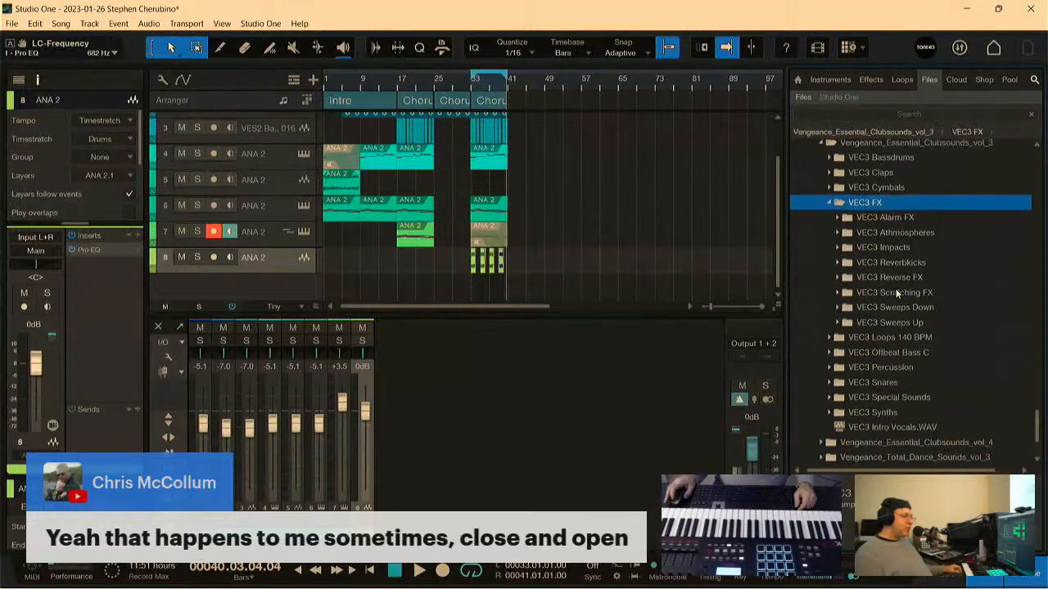
pyautogui.click(888, 234)
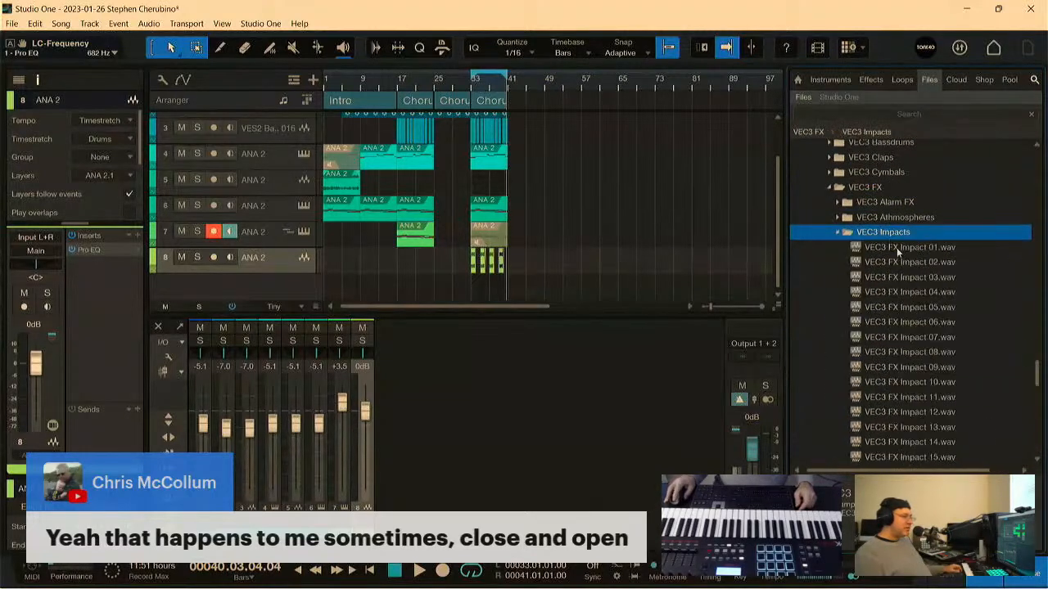
# Step: Audition the impact samples from VEC3 FX Impact 01.wav through VEC3 FX Impact 07.wav
pyautogui.click(901, 252)
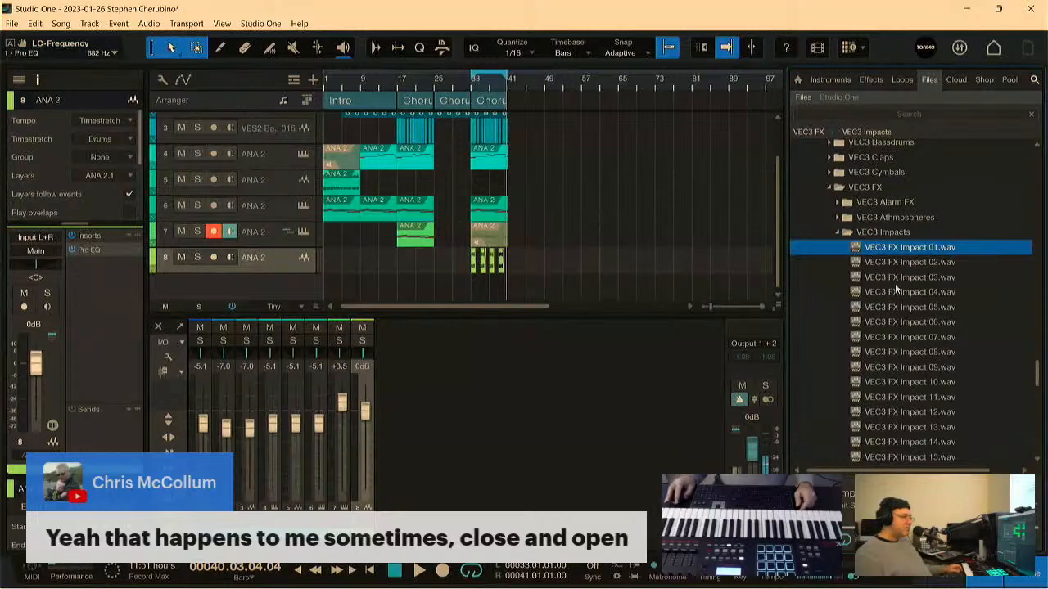
pyautogui.press('Down')
pyautogui.press('Down')
pyautogui.press('Down')
pyautogui.press('Down')
pyautogui.press('Down')
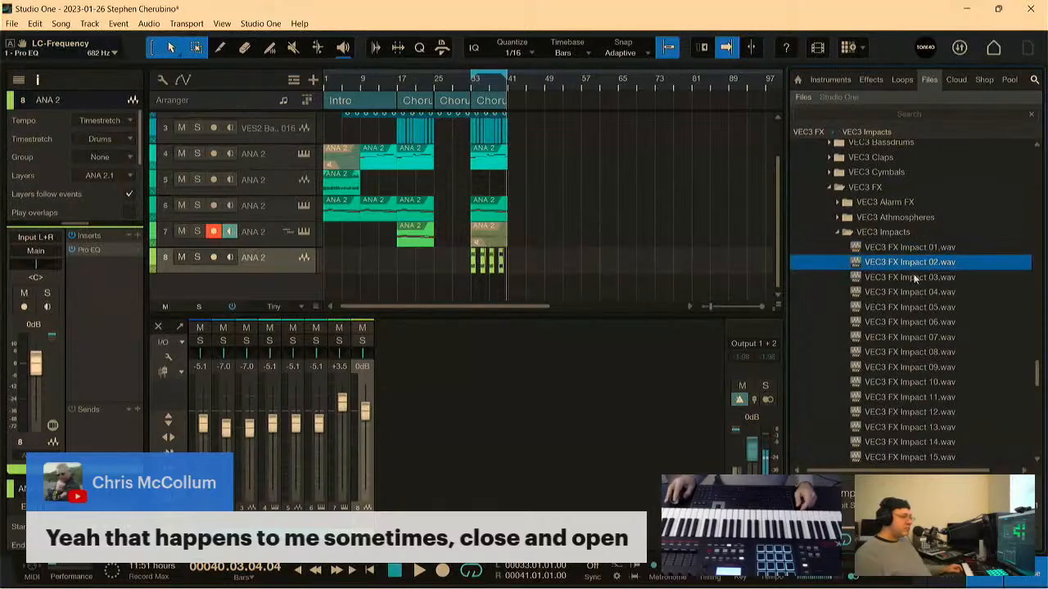
pyautogui.press('Down')
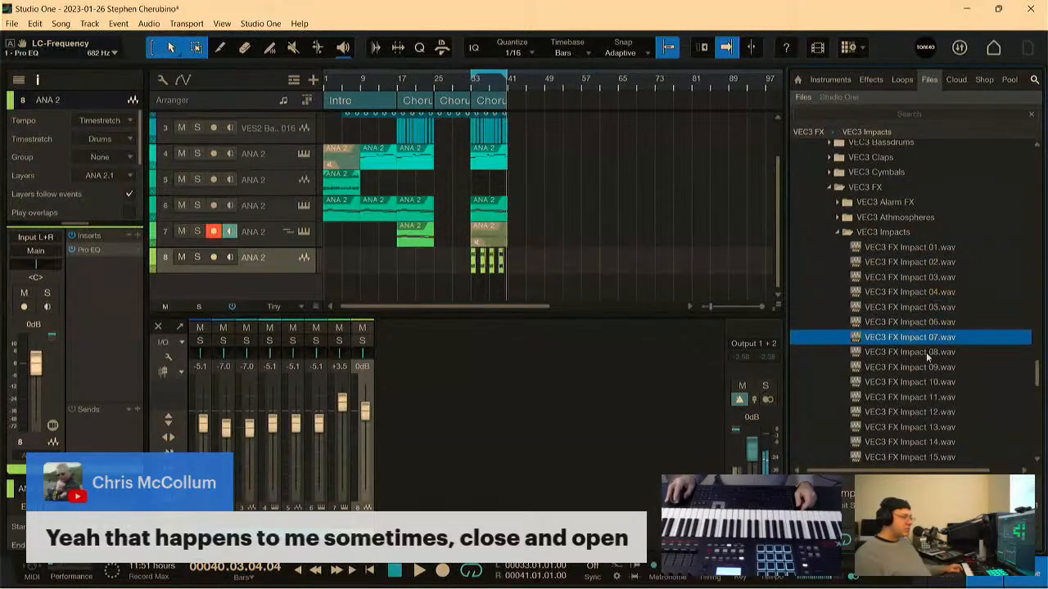
# Step: Place VEC3 FX Impact 07.wav on a new track at bar 1 and play the song from the start
pyautogui.moveTo(914, 339); pyautogui.dragTo(329, 282)
pyautogui.press('w')
pyautogui.press('space')
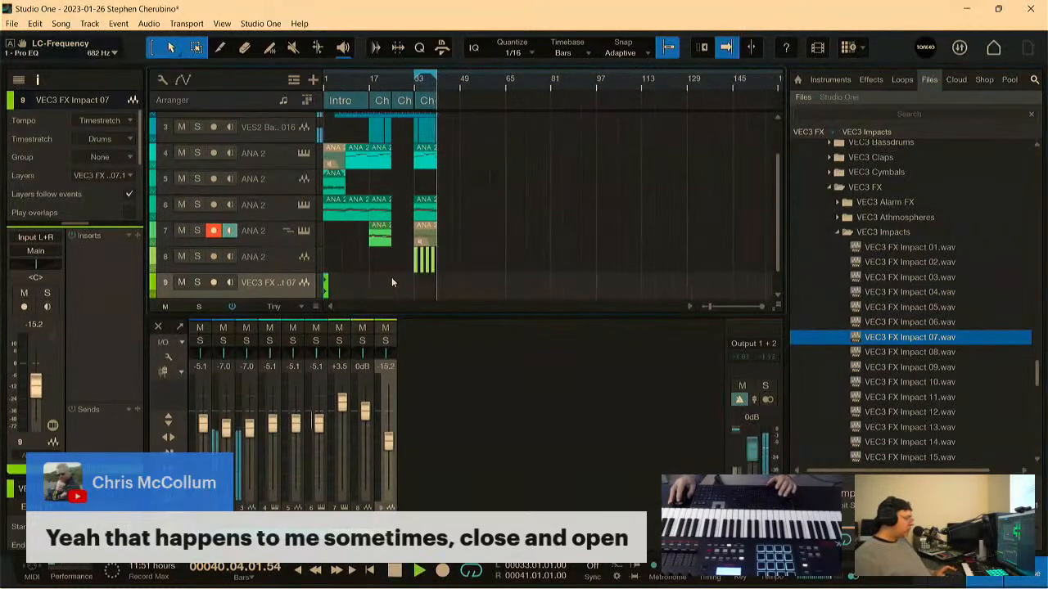
pyautogui.press(',')
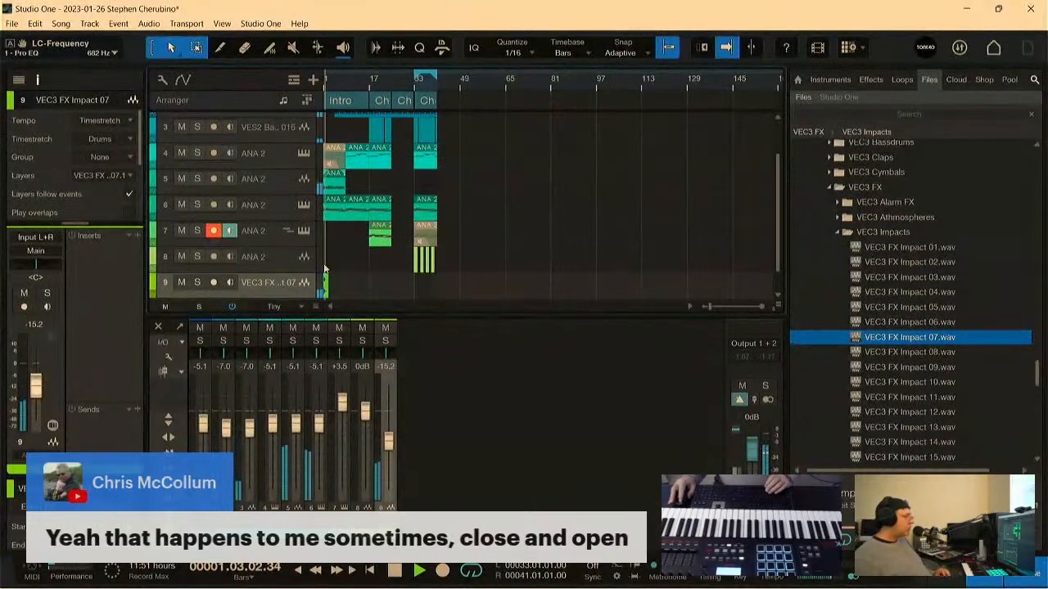
# Step: Raise the impact track's volume to -2.4 dB and replay the opening from bar 1
pyautogui.press('e')
pyautogui.press('e')
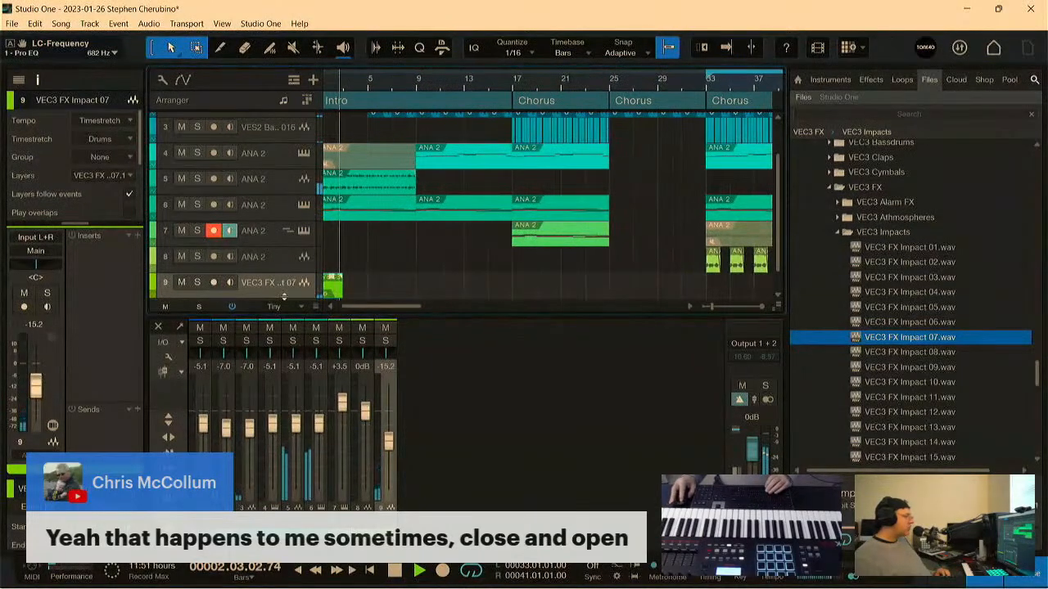
pyautogui.scroll(-1, 290, 218)
pyautogui.moveTo(393, 443); pyautogui.dragTo(390, 419)
pyautogui.press(',')
pyautogui.press('f')
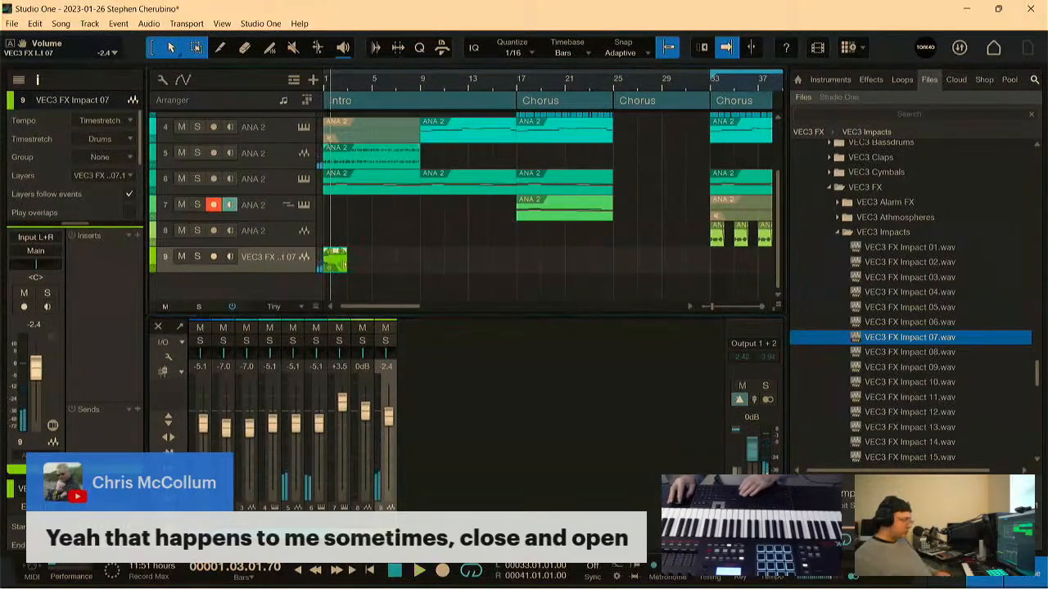
# Step: Delete the Impact 07 clip from track 9 and audition VEC3 FX Impact 08, 09 and 10 as replacements
pyautogui.press('Delete')
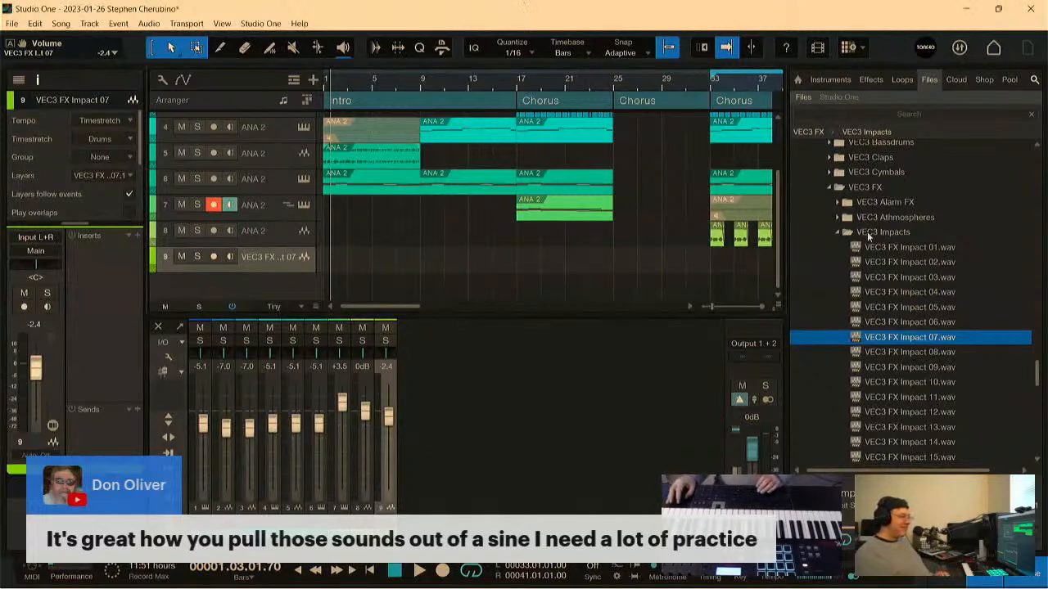
pyautogui.click(873, 353)
pyautogui.click(882, 369)
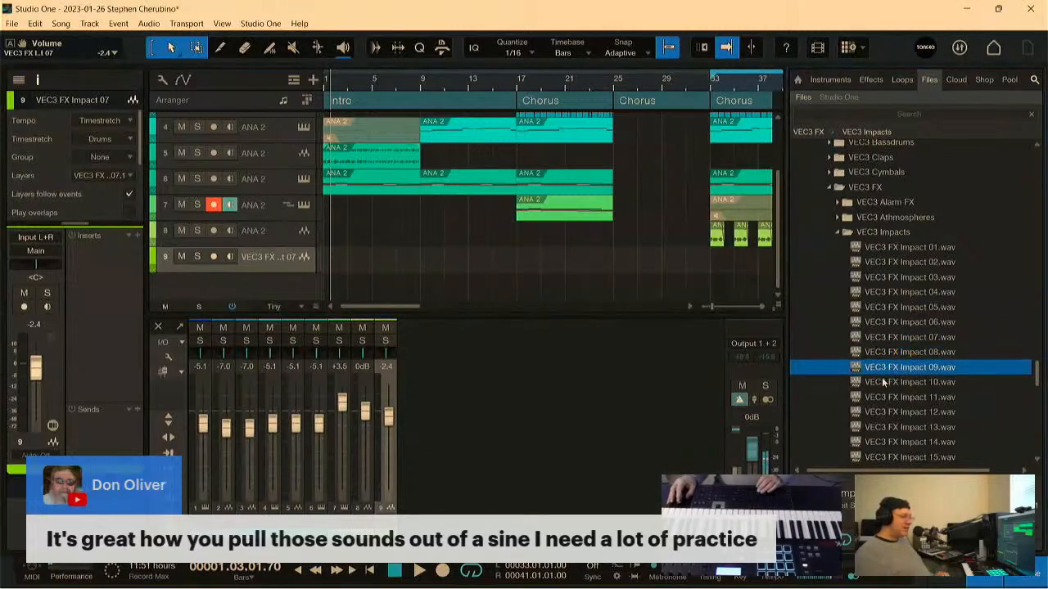
pyautogui.click(889, 383)
# Step: Place VEC3 FX Impact 10.wav on track 9, increase the track's height and position the clip at bar 5
pyautogui.moveTo(891, 392); pyautogui.dragTo(341, 260)
pyautogui.press('space')
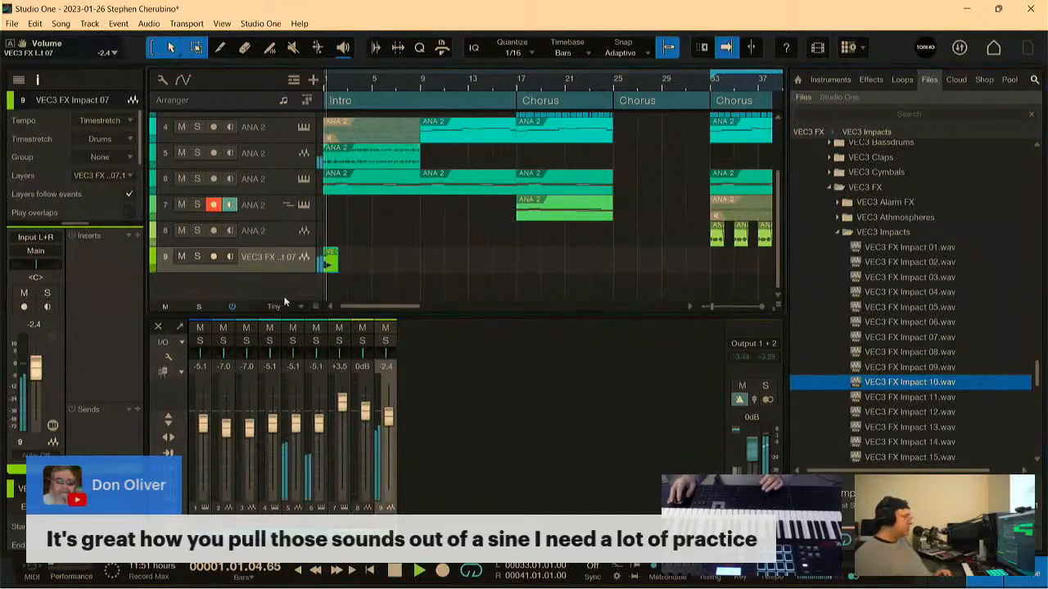
pyautogui.moveTo(286, 271); pyautogui.dragTo(378, 280)
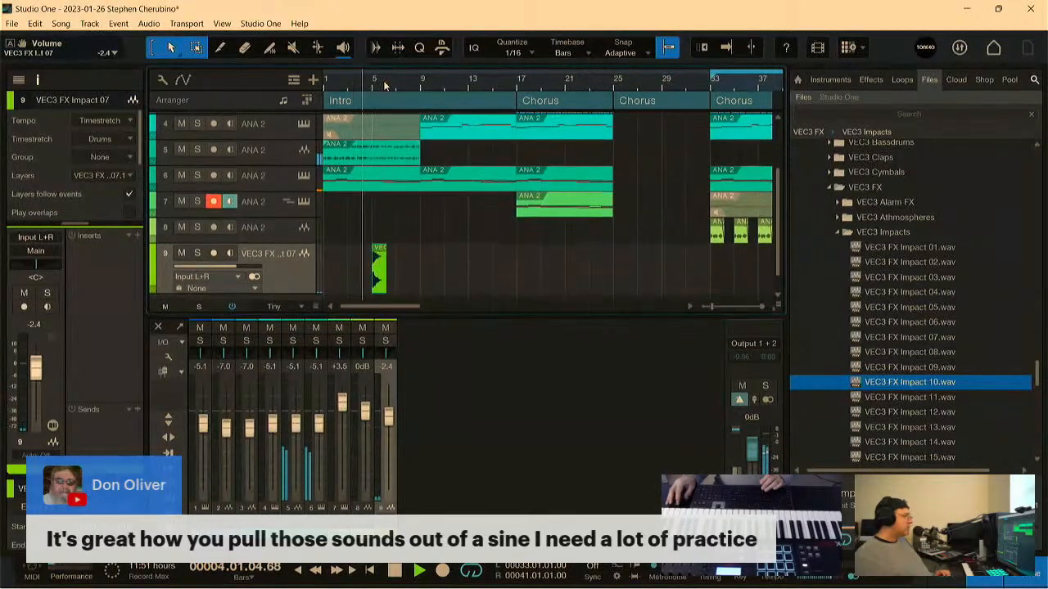
# Step: Lower the Impact 10 clip's gain by about 3.3 dB, move the clip from bar 5 to bar 9 and fine-tune its gain
pyautogui.scroll(10, 391, 234)
pyautogui.moveTo(389, 82); pyautogui.dragTo(476, 63)
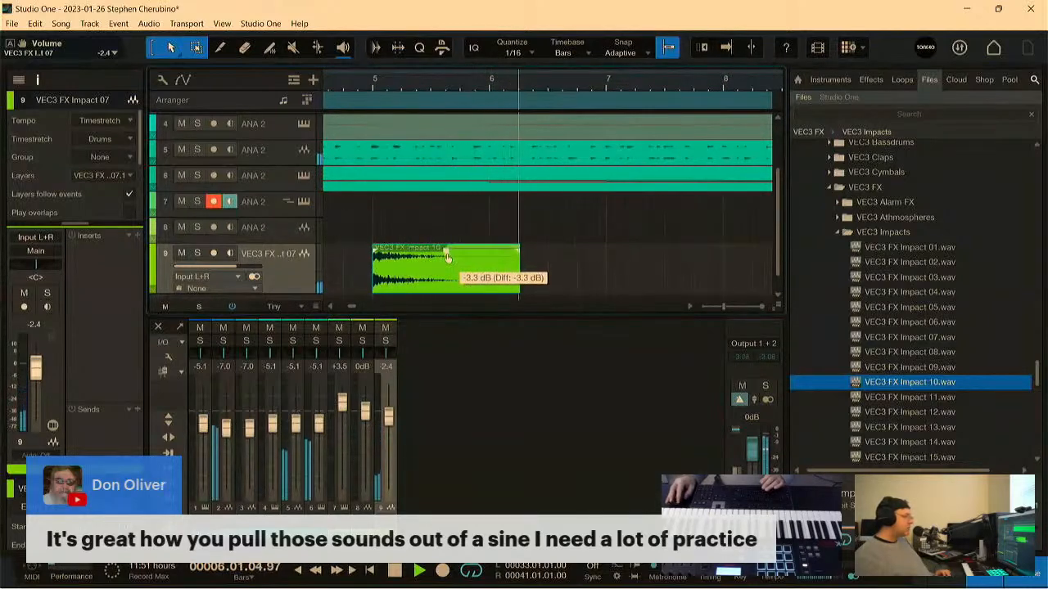
pyautogui.moveTo(402, 90); pyautogui.dragTo(369, 46)
pyautogui.moveTo(375, 291); pyautogui.dragTo(432, 282)
pyautogui.moveTo(428, 88); pyautogui.dragTo(457, 133)
pyautogui.moveTo(481, 259); pyautogui.dragTo(481, 255)
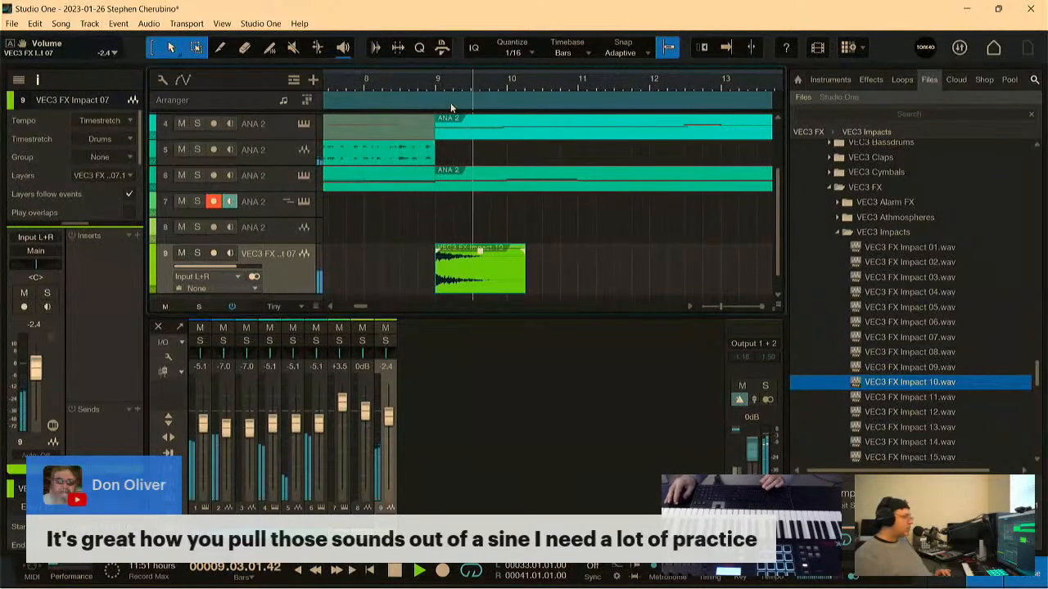
# Step: Copy the Impact 10 clip on track 9 to the chorus starts at bars 17 and 33
pyautogui.moveTo(440, 90); pyautogui.dragTo(392, 69)
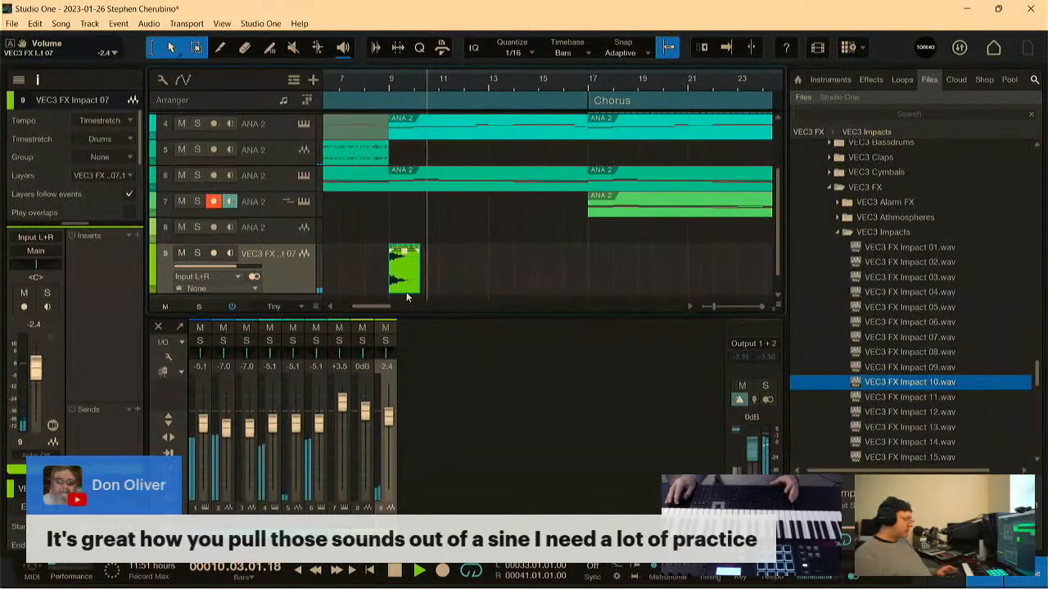
pyautogui.hotkey('ctrl', 'v')
pyautogui.moveTo(458, 280); pyautogui.dragTo(612, 276)
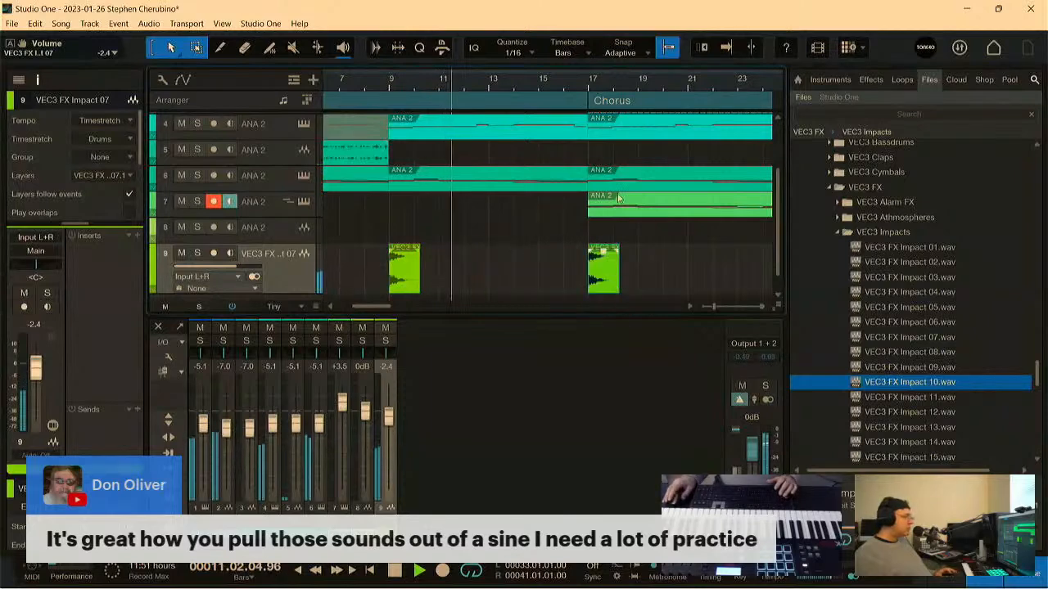
pyautogui.moveTo(604, 90); pyautogui.dragTo(583, 66)
pyautogui.press('d')
pyautogui.moveTo(443, 284); pyautogui.dragTo(535, 282)
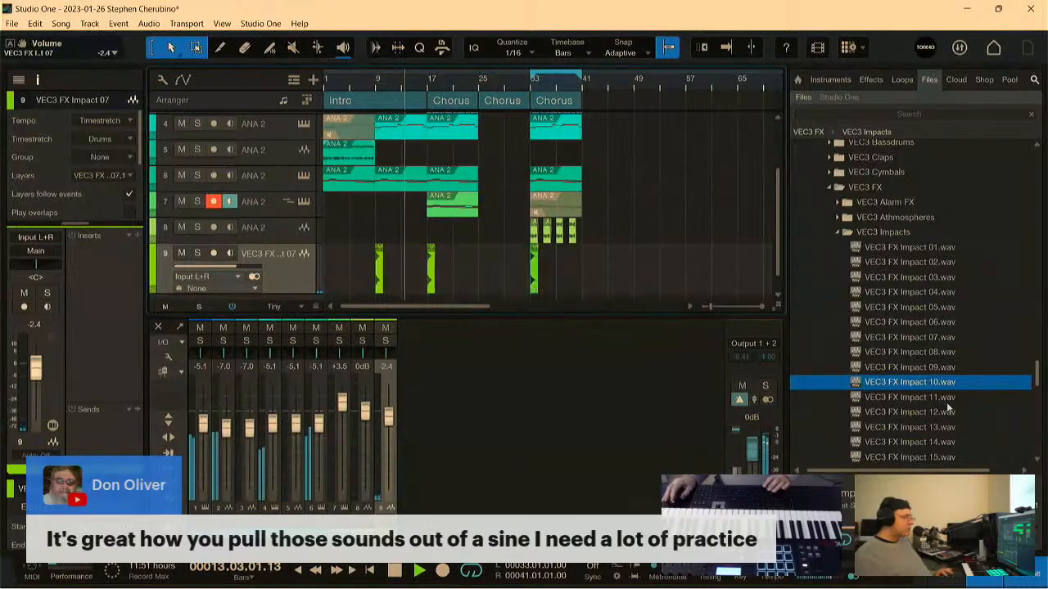
# Step: Stop playback, search the sample files for "sweep" and audition the VEC3 FX Sweep Down samples
pyautogui.press('space')
pyautogui.click(840, 232)
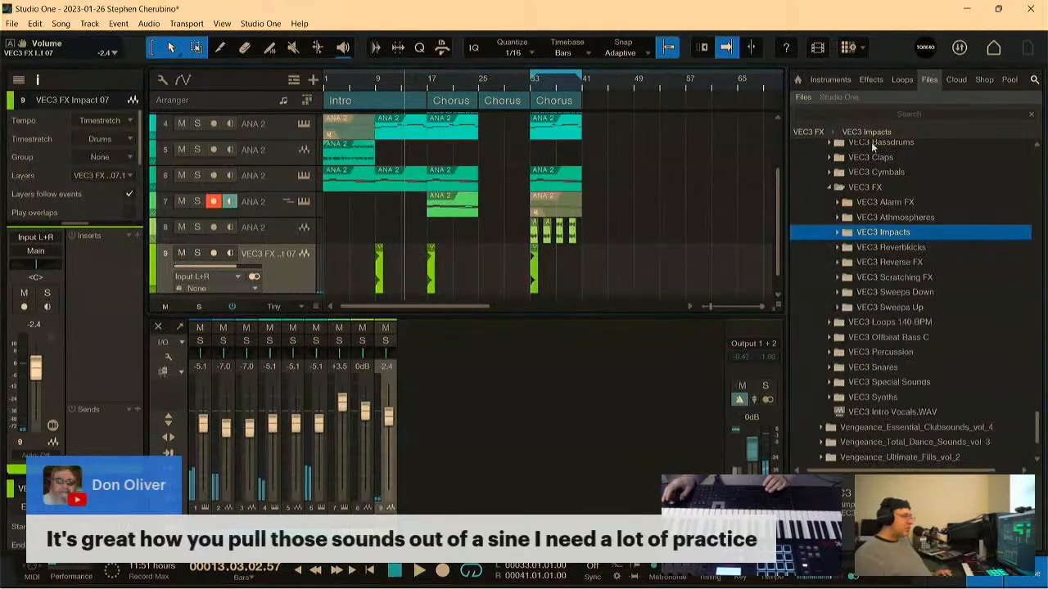
pyautogui.click(909, 113)
pyautogui.write('sweep')
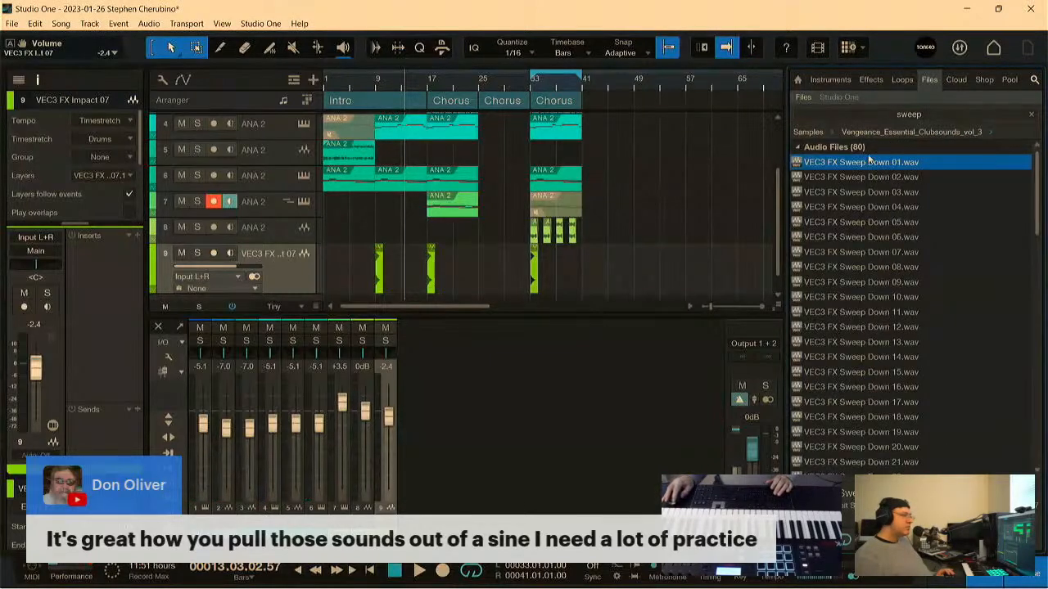
pyautogui.click(887, 180)
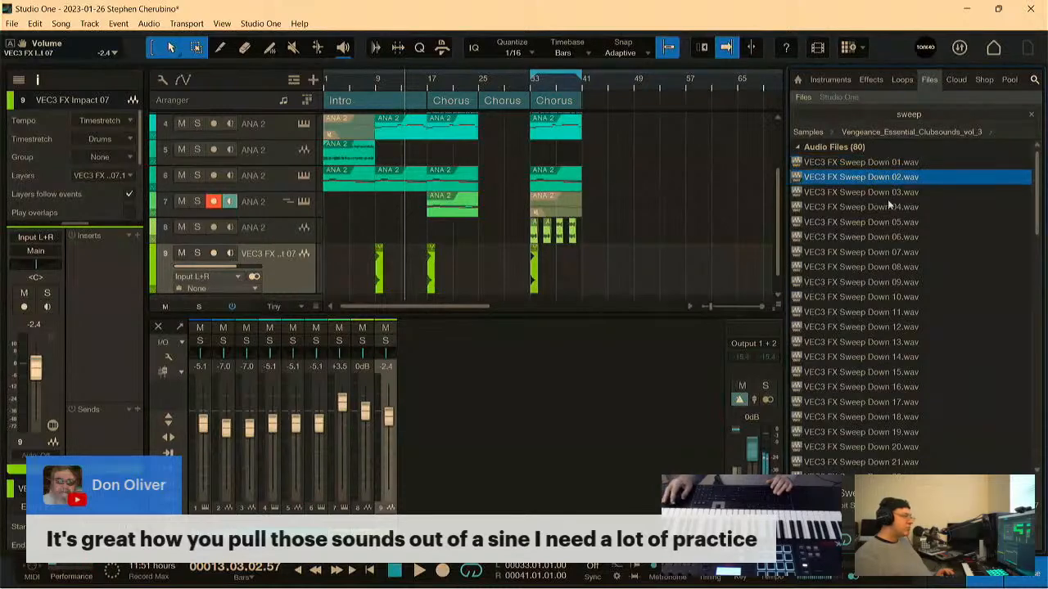
pyautogui.scroll(-1, 877, 196)
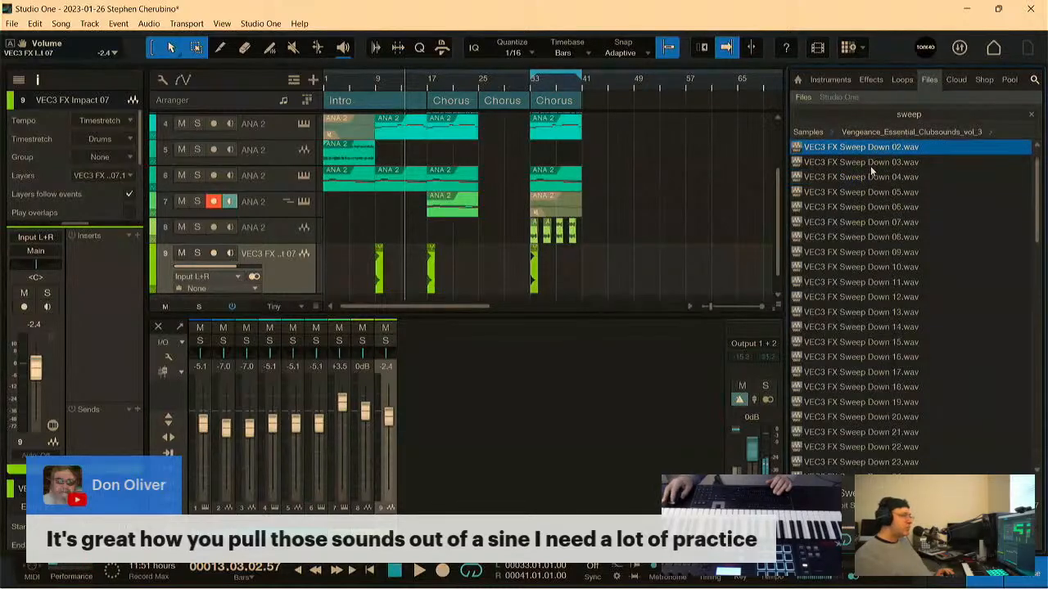
pyautogui.scroll(1, 868, 190)
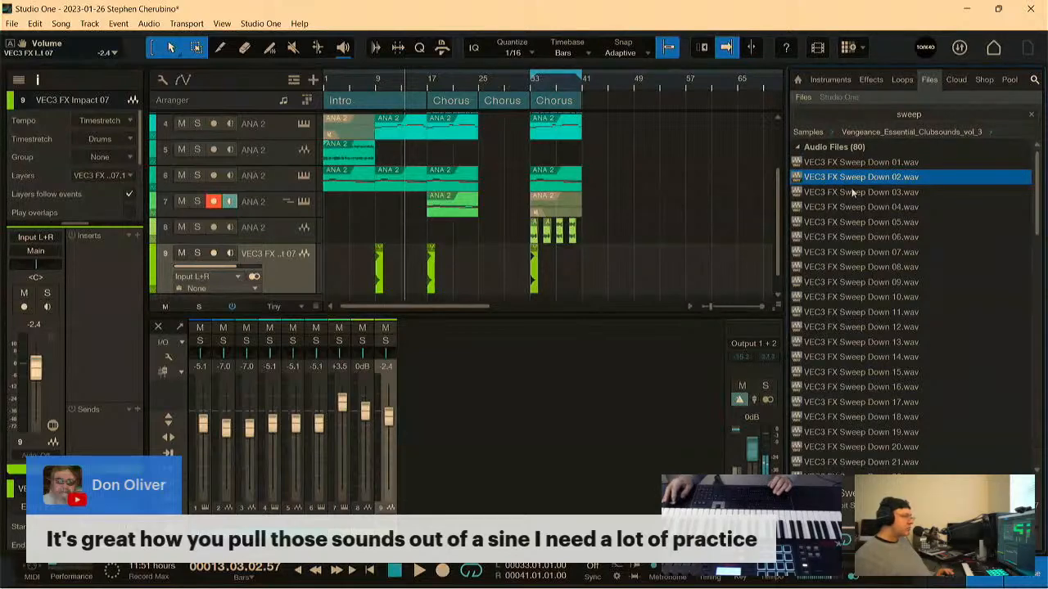
pyautogui.scroll(-1, 848, 196)
# Step: Place VEC3 FX Sweep Down 02.wav on a new track at bar 1 and play the song from the start
pyautogui.moveTo(847, 148); pyautogui.dragTo(332, 303)
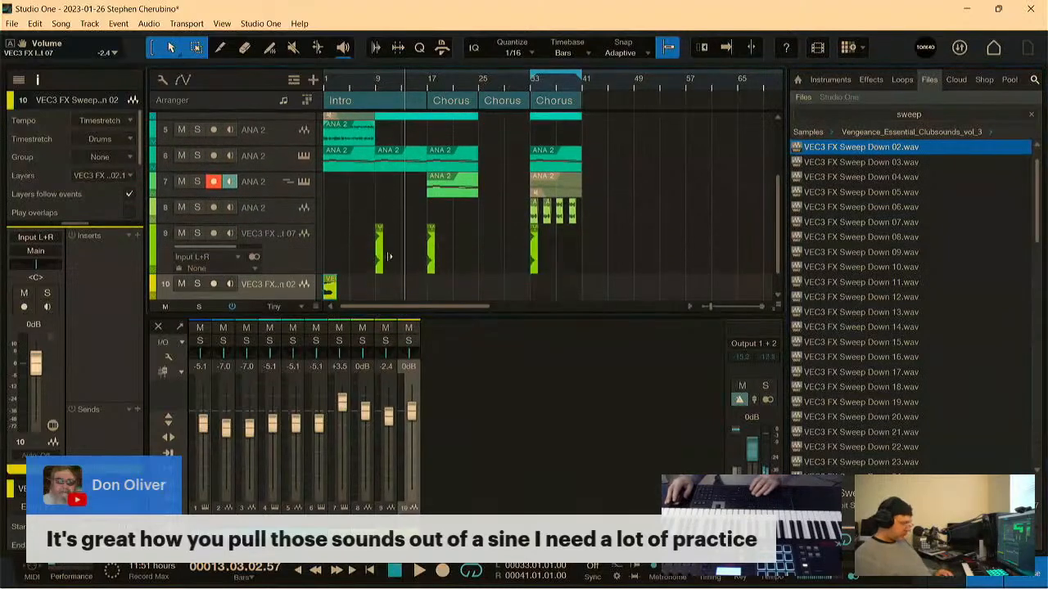
pyautogui.press(',')
pyautogui.press('space')
pyautogui.scroll(-1, 274, 286)
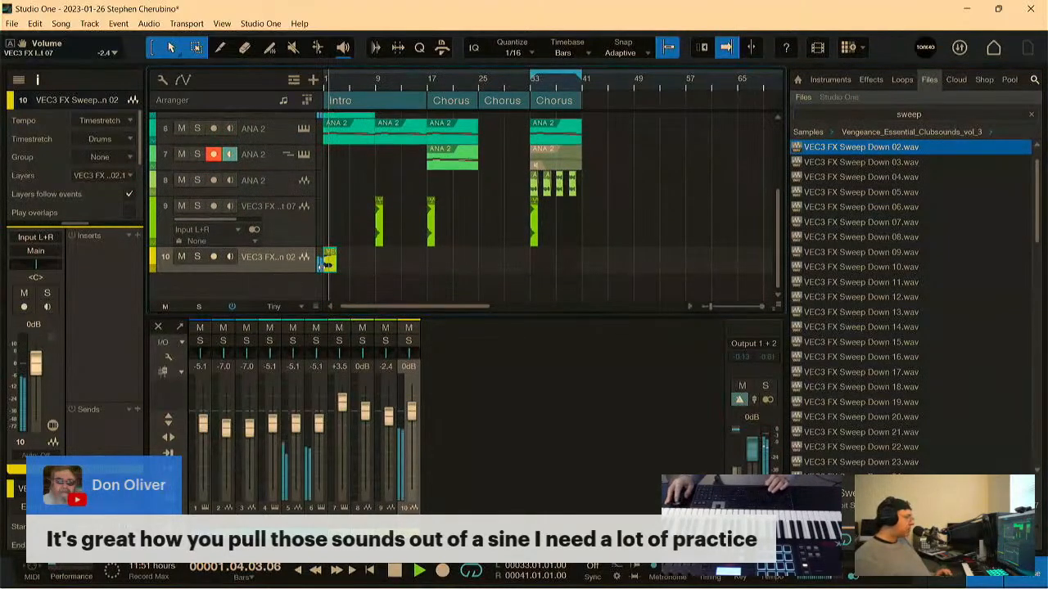
# Step: Replace the clip on track 10 with VEC3 FX Sweep Down 04.wav, give it a fade-in and move it to bar 5
pyautogui.press('Delete')
pyautogui.click(853, 177)
pyautogui.moveTo(853, 177); pyautogui.dragTo(340, 256)
pyautogui.press('f')
pyautogui.press(',')
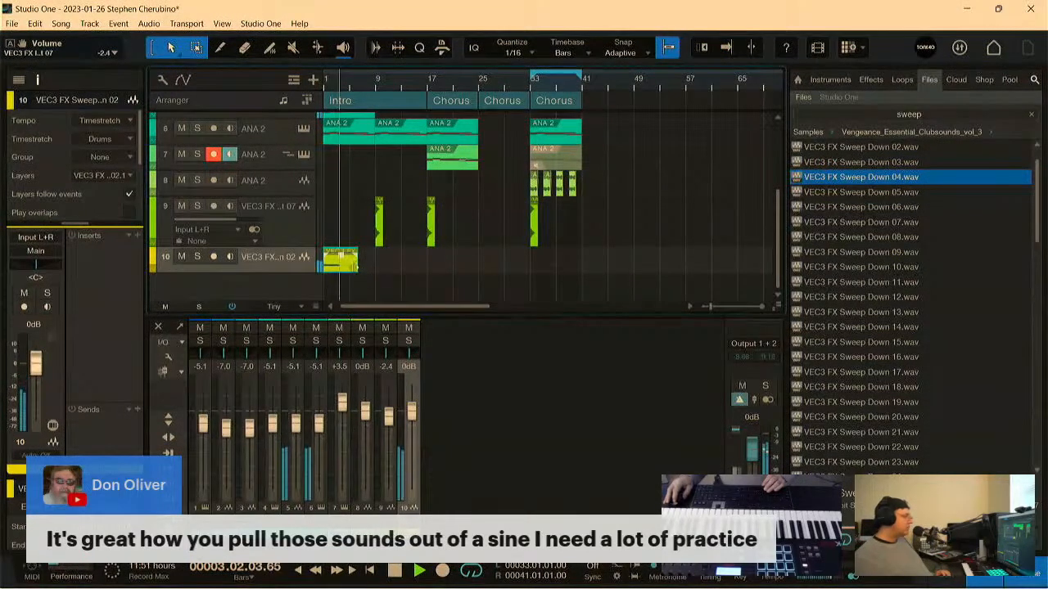
pyautogui.moveTo(350, 268)
pyautogui.mouseDown()
pyautogui.moveTo(374, 268)
pyautogui.moveTo(358, 261)
pyautogui.mouseUp()
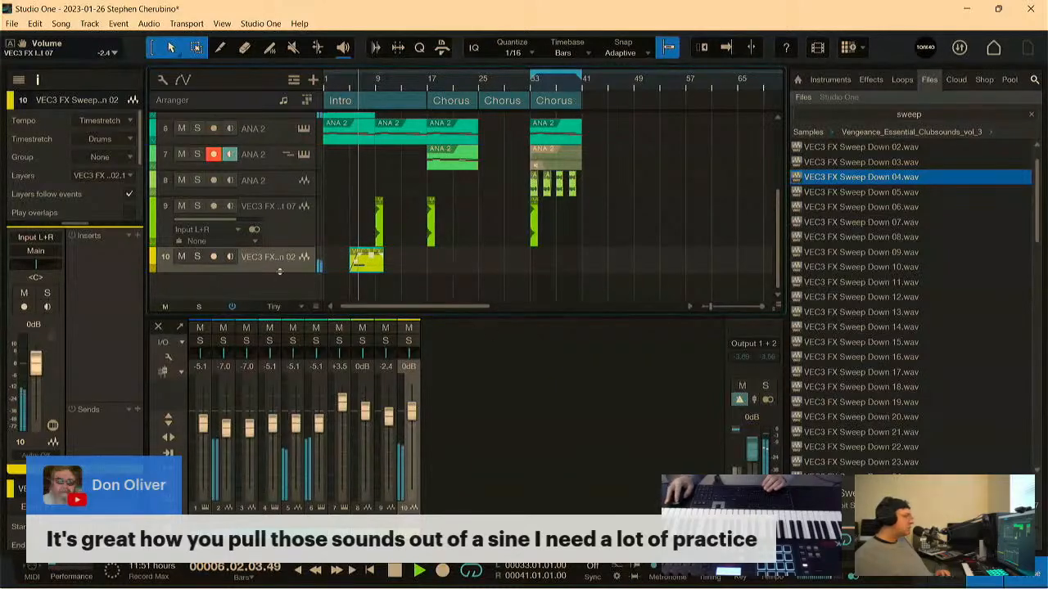
# Step: Stop playback and add Room Reverb as a send effect on sweep track 10
pyautogui.press('space')
pyautogui.click(872, 81)
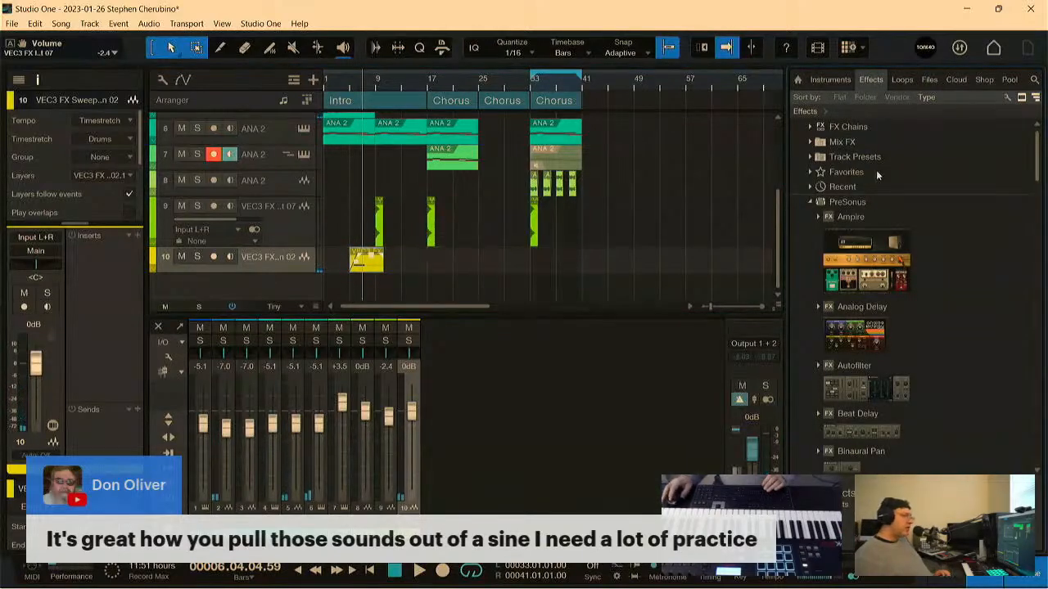
pyautogui.scroll(-15, 883, 322)
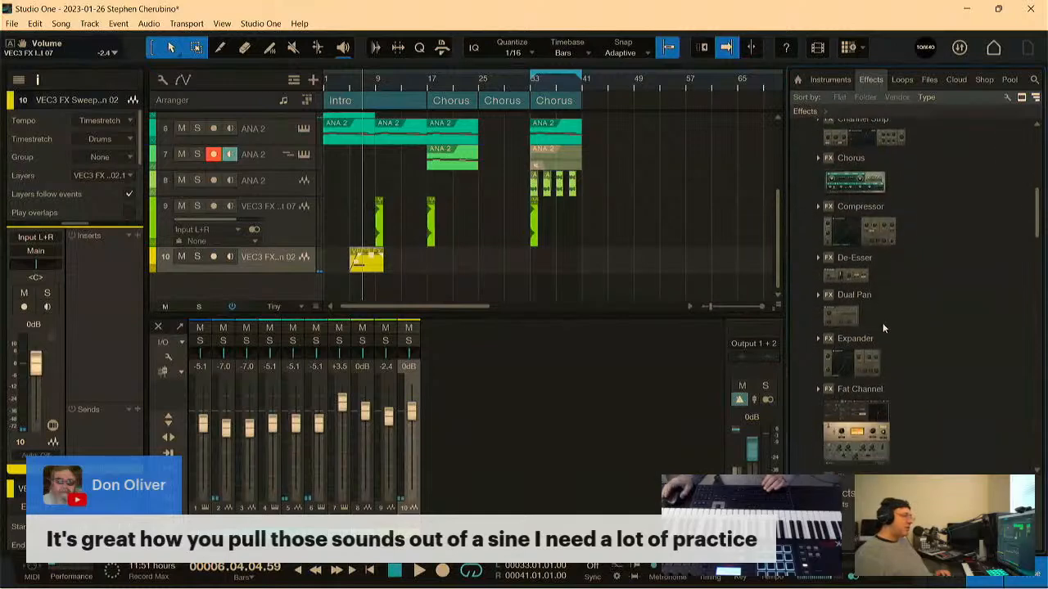
pyautogui.scroll(-7, 881, 341)
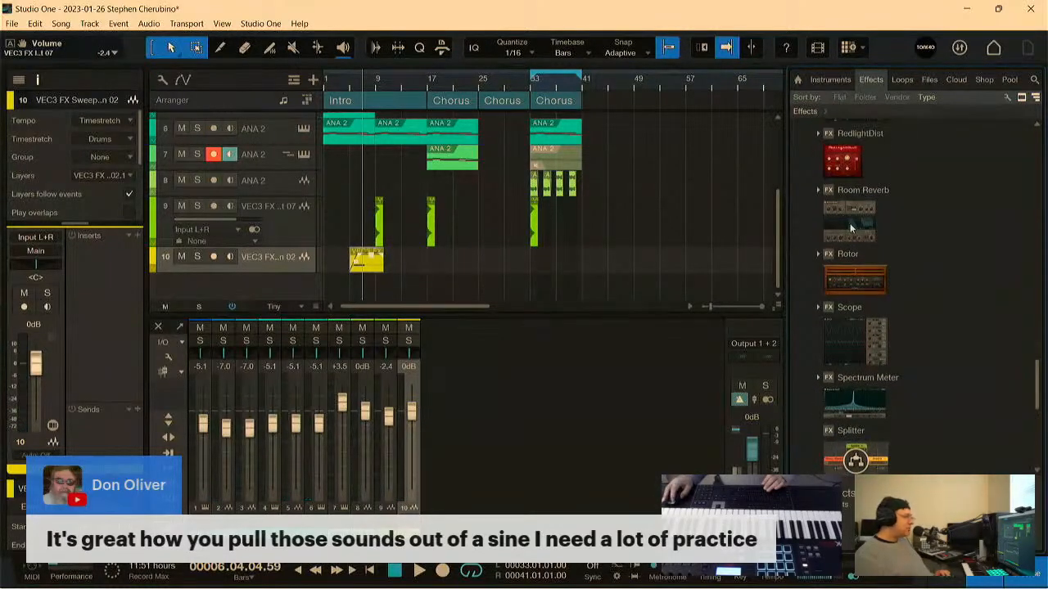
pyautogui.moveTo(850, 223); pyautogui.dragTo(91, 440)
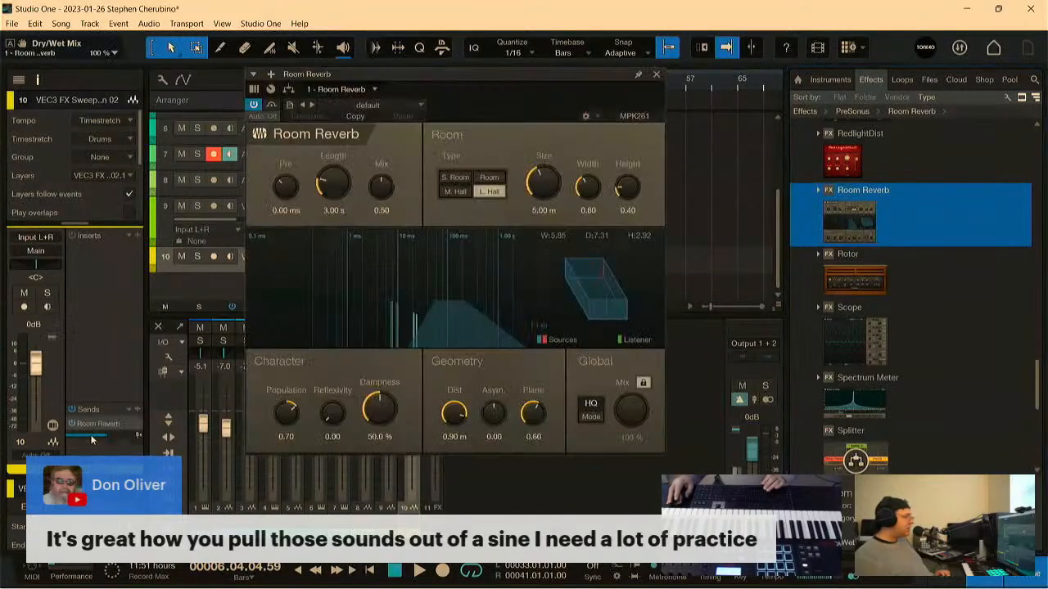
# Step: Add Analog Delay as a second send effect on sweep track 10, close its window and play the intro
pyautogui.scroll(5, 809, 229)
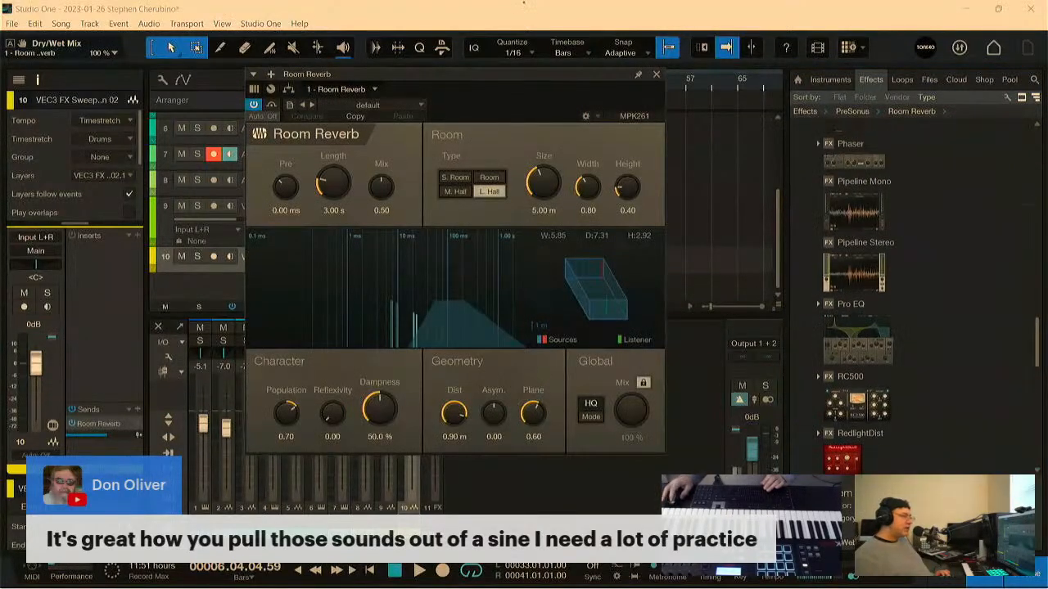
pyautogui.moveTo(1038, 328); pyautogui.dragTo(1020, 83)
pyautogui.moveTo(856, 332); pyautogui.dragTo(131, 447)
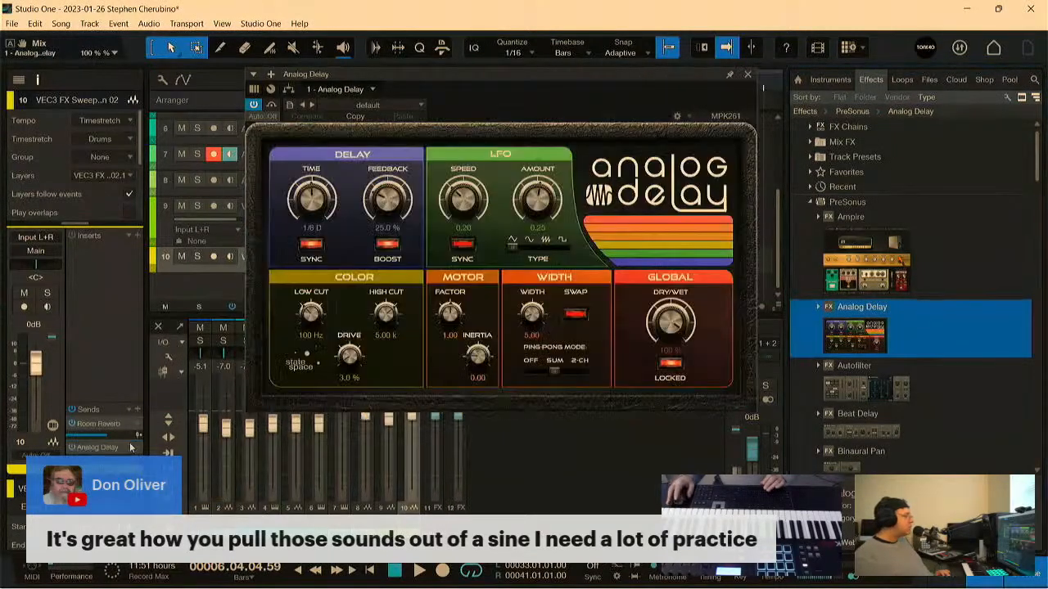
pyautogui.click(747, 75)
pyautogui.click(342, 82)
pyautogui.press('space')
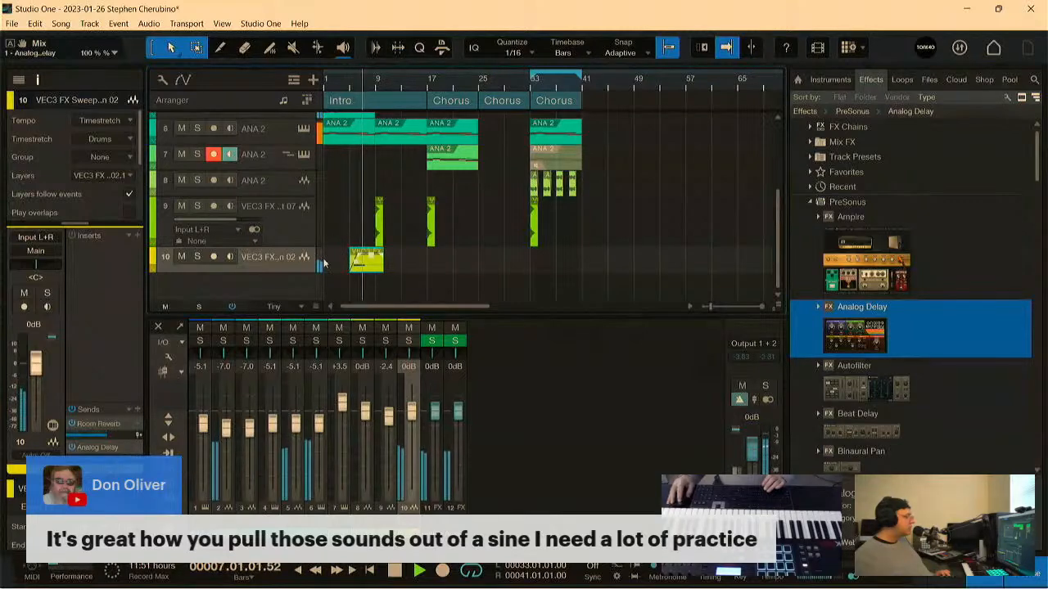
# Step: Add sends from impact track 9 to the Room Reverb and Analog Delay effect channels
pyautogui.click(298, 229)
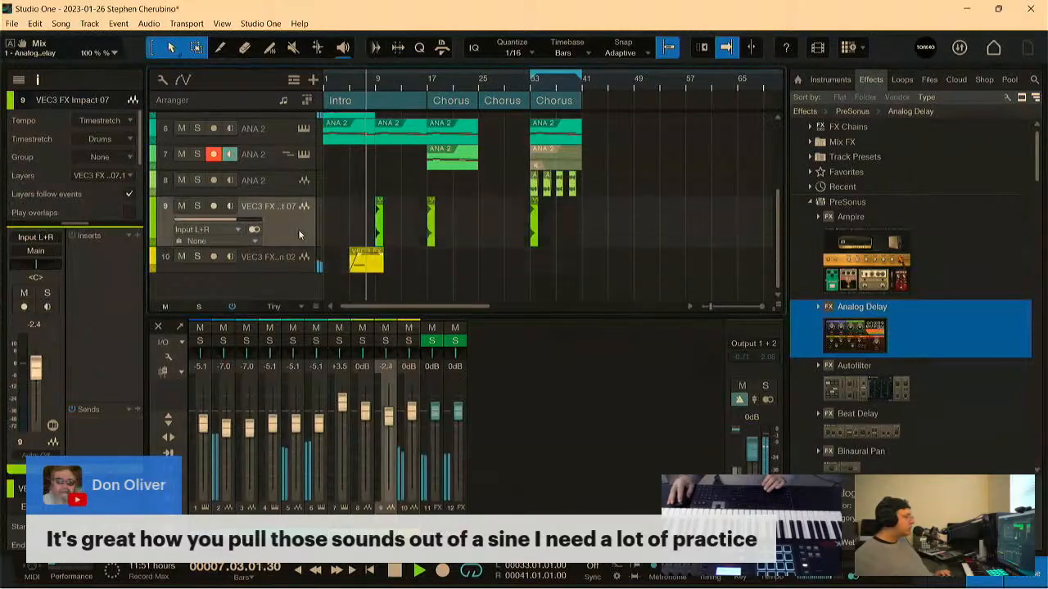
pyautogui.click(138, 410)
pyautogui.click(156, 455)
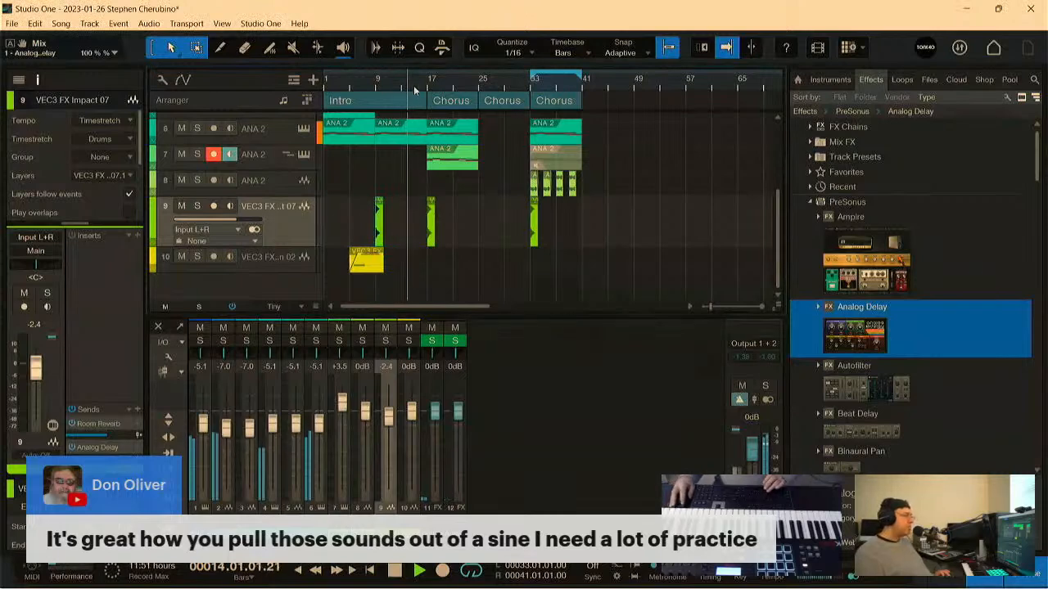
# Step: Insert Pro EQ on ANA 2 track 7 while the chorus plays
pyautogui.scroll(-3, 409, 79)
pyautogui.scroll(-1, 409, 80)
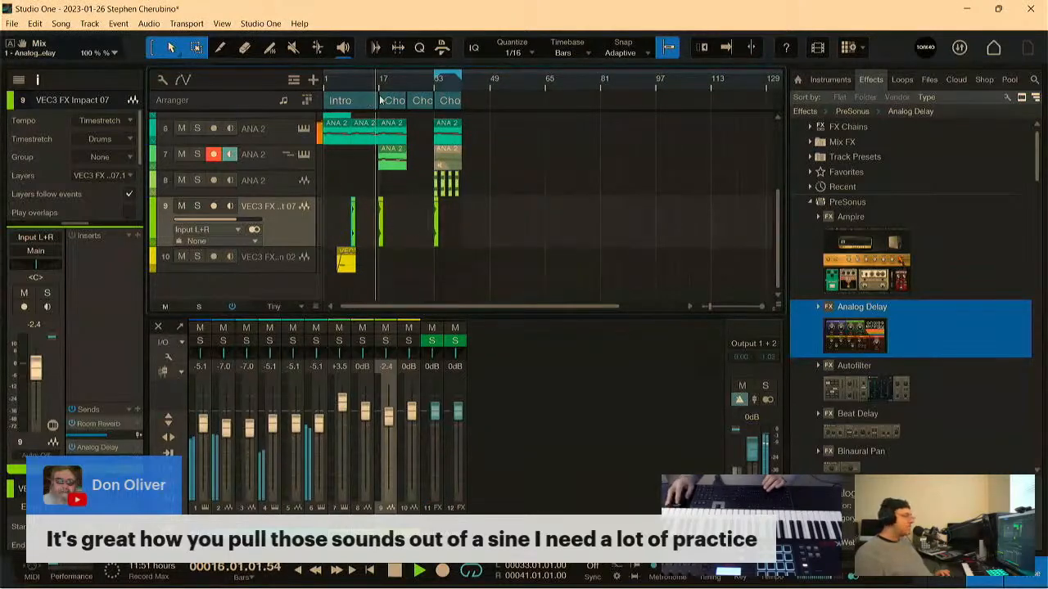
pyautogui.scroll(2, 388, 83)
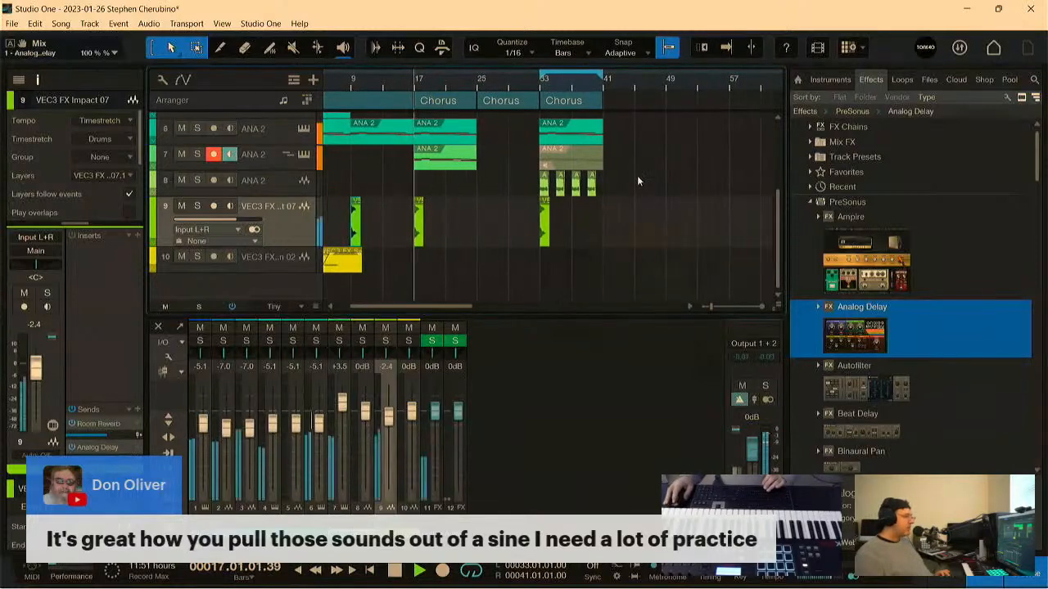
pyautogui.scroll(3, 524, 236)
pyautogui.scroll(-3, 481, 233)
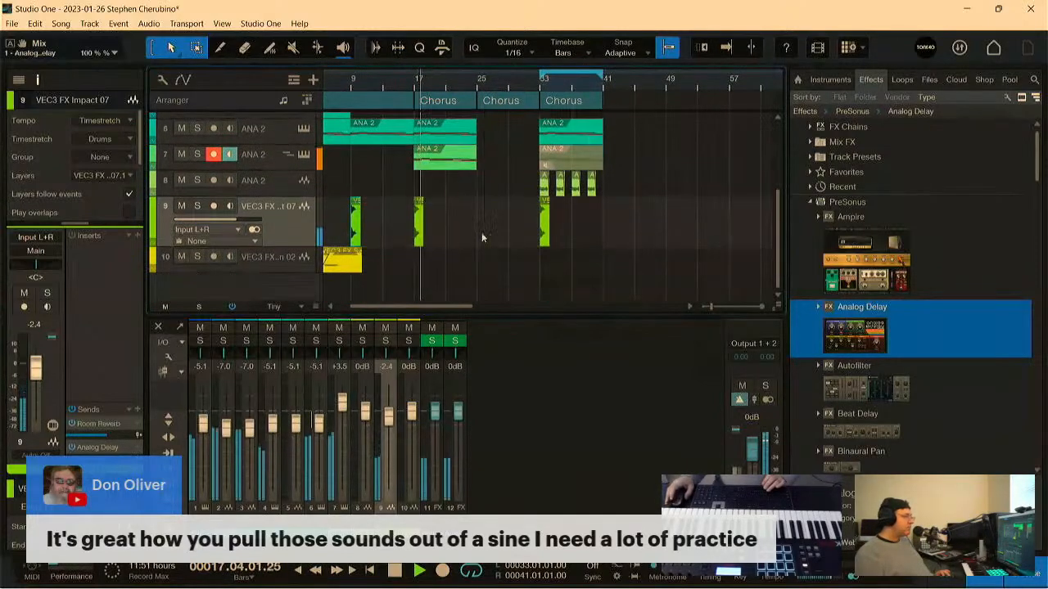
pyautogui.click(274, 167)
pyautogui.click(137, 269)
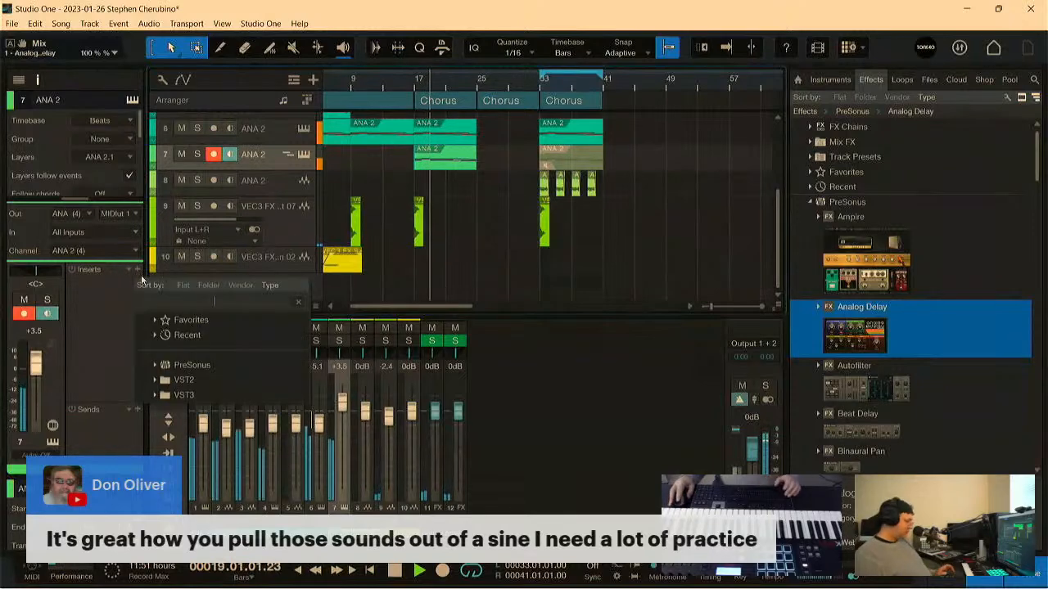
pyautogui.click(164, 354)
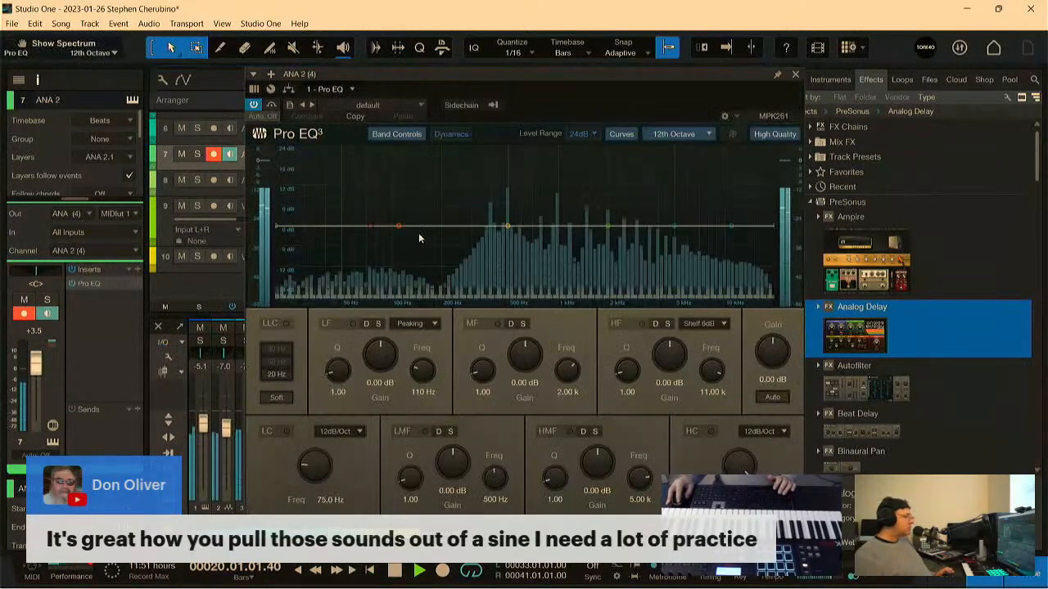
# Step: Set the Pro EQ low cut to 570 Hz and the MF band to -2.38 dB at 2.94 kHz, then close the EQ
pyautogui.moveTo(379, 223); pyautogui.dragTo(517, 232)
pyautogui.moveTo(613, 224); pyautogui.dragTo(636, 237)
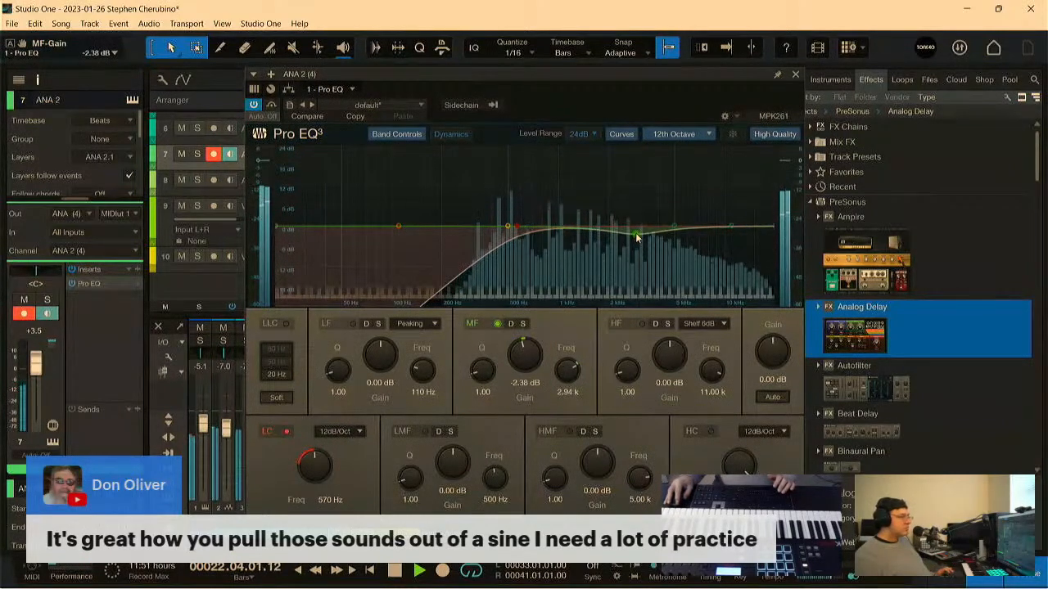
pyautogui.click(795, 74)
# Step: Duplicate the impact clip at bar 17 and move the copy to bar 25 on track 9
pyautogui.moveTo(517, 90); pyautogui.dragTo(492, 94)
pyautogui.scroll(3, 492, 196)
pyautogui.scroll(-3, 446, 236)
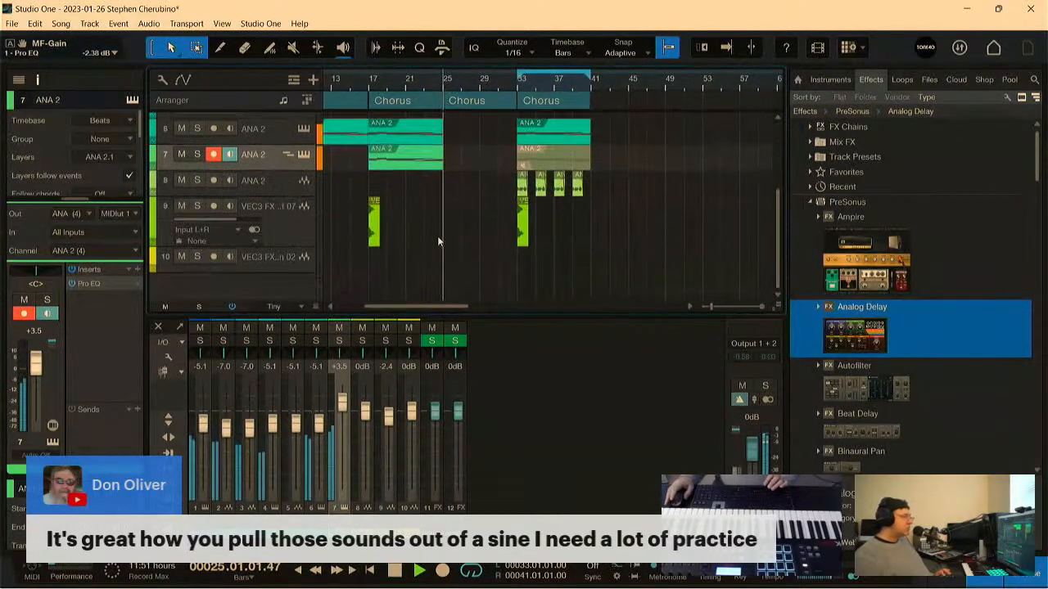
pyautogui.click(375, 230)
pyautogui.press('d')
pyautogui.moveTo(393, 231); pyautogui.dragTo(449, 232)
# Step: Duplicate the sweep clip on track 10 and move the copy to bar 25
pyautogui.moveTo(446, 84); pyautogui.dragTo(443, 78)
pyautogui.click(361, 262)
pyautogui.press('d')
pyautogui.moveTo(381, 261); pyautogui.dragTo(449, 276)
pyautogui.moveTo(430, 81); pyautogui.dragTo(446, 100)
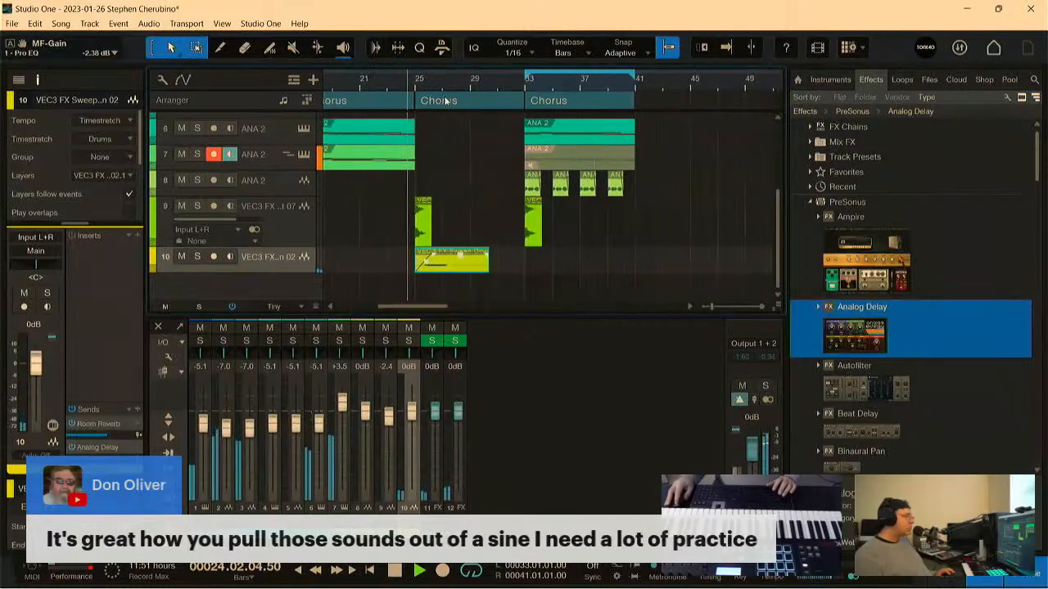
# Step: Rename the Chorus arranger section starting at bar 25 as Bridge
pyautogui.rightClick(456, 109)
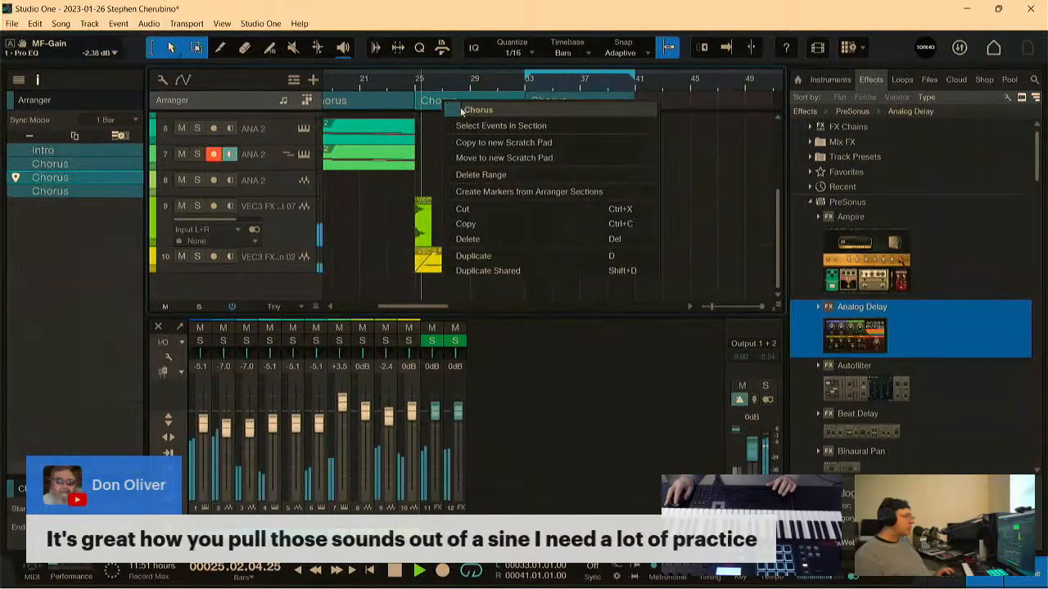
pyautogui.click(463, 109)
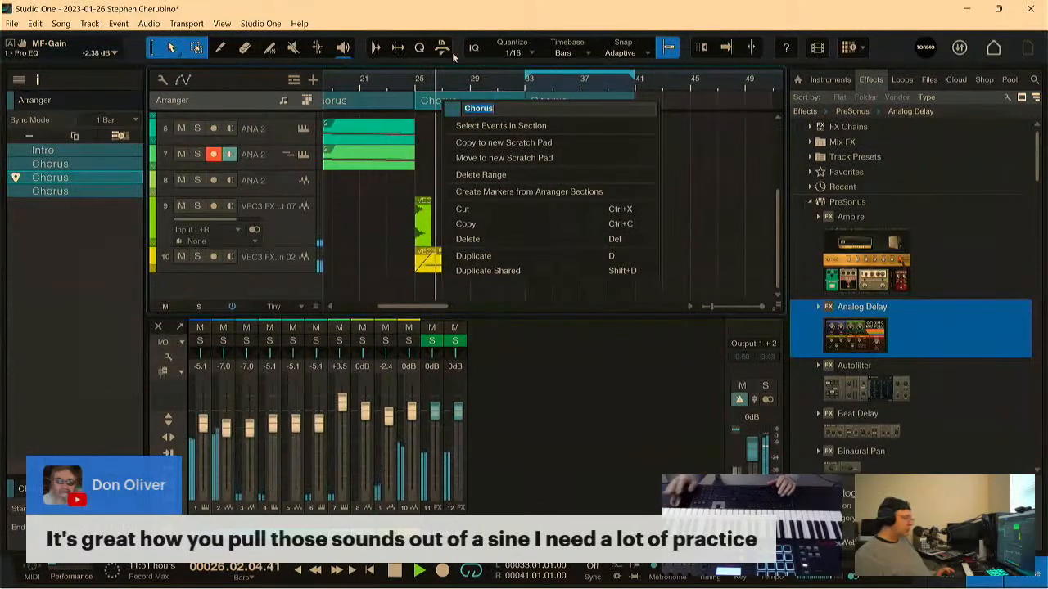
pyautogui.write('Bridge')
pyautogui.press('Return')
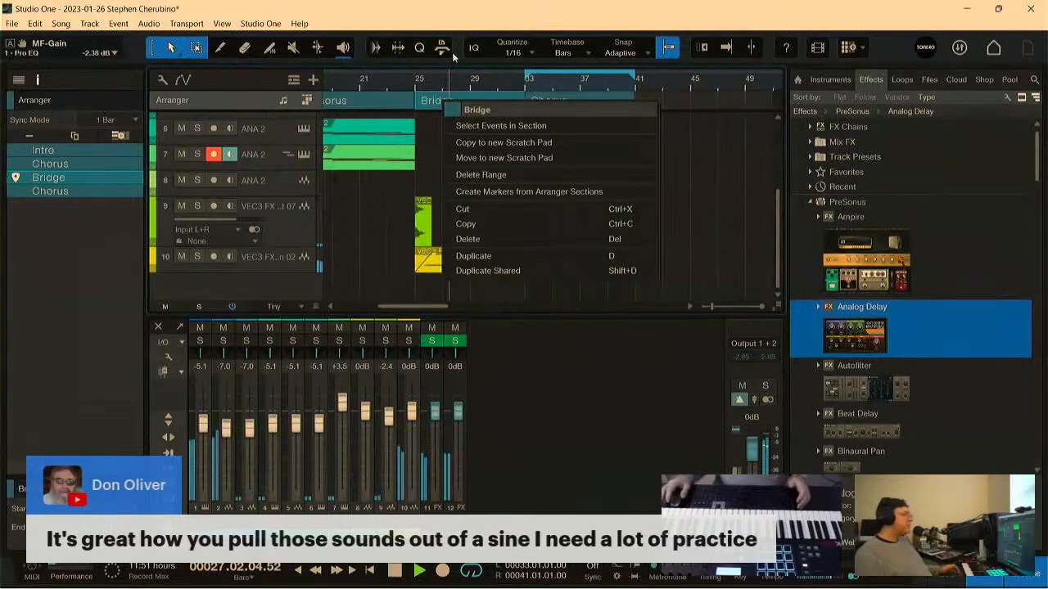
pyautogui.click(678, 175)
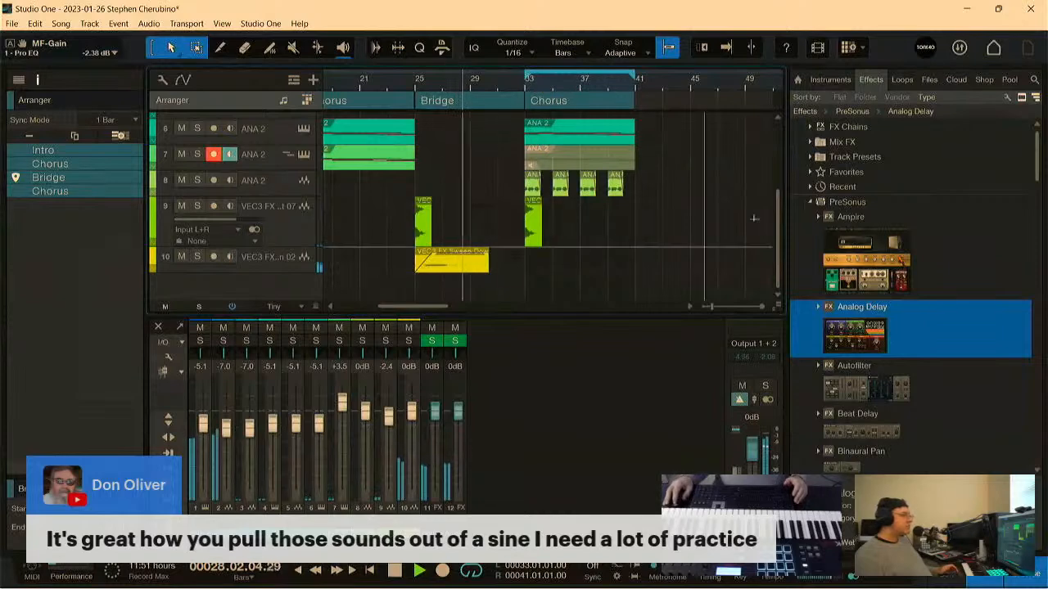
# Step: Turn on timeline autoscroll and search the sample files for "sweep up", auditioning VEC3 FX Sweep Up 02.wav
pyautogui.click(726, 47)
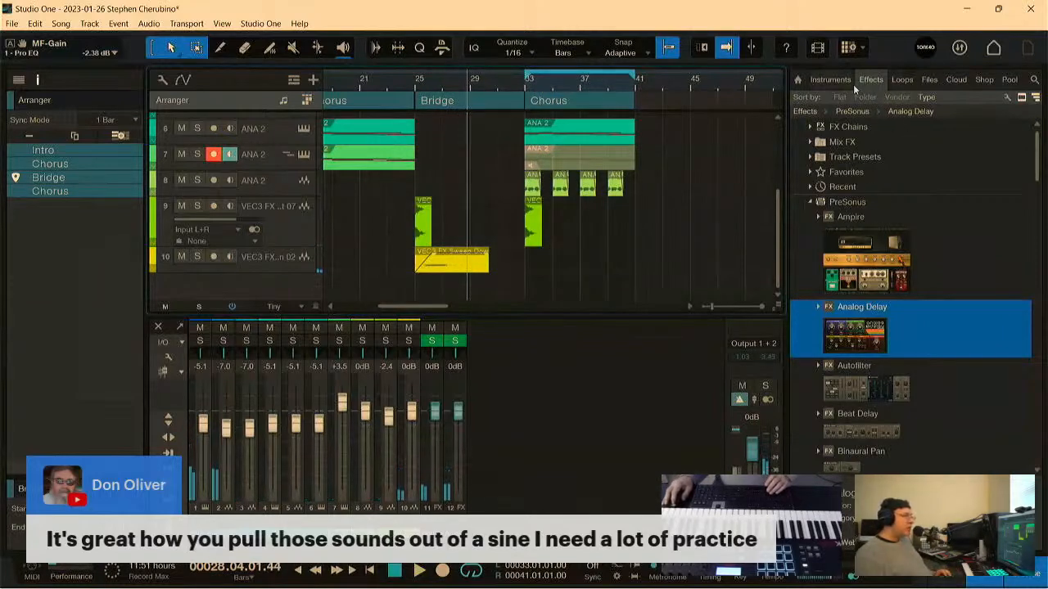
pyautogui.click(928, 81)
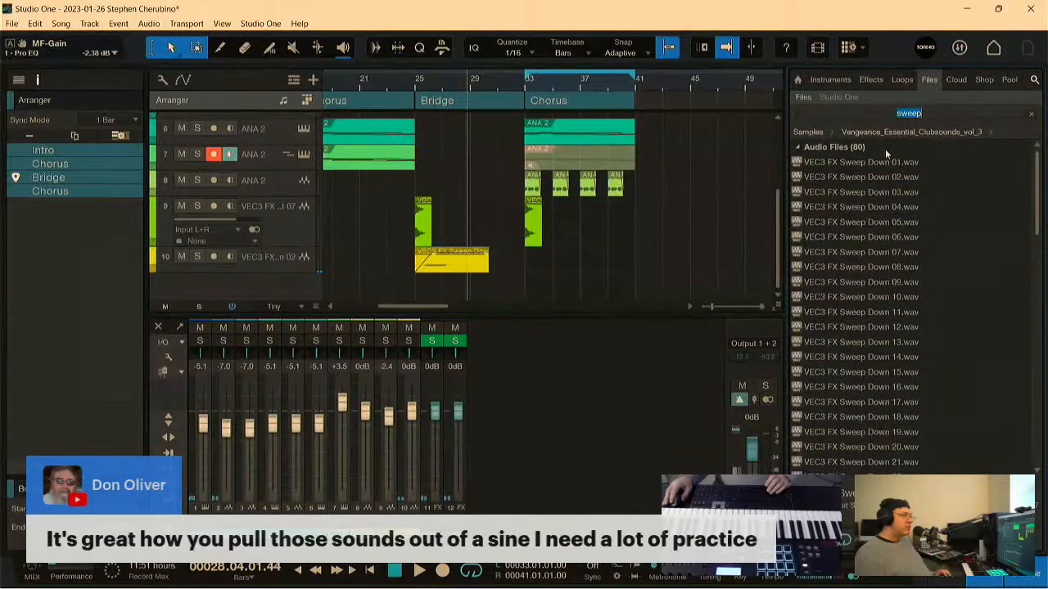
pyautogui.click(929, 113)
pyautogui.write('up')
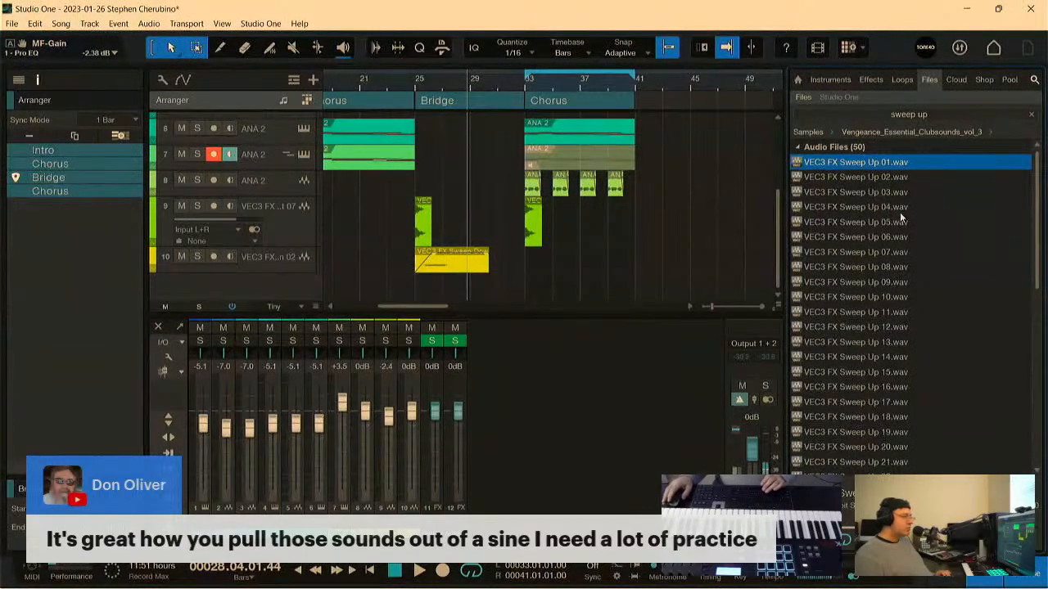
pyautogui.click(864, 179)
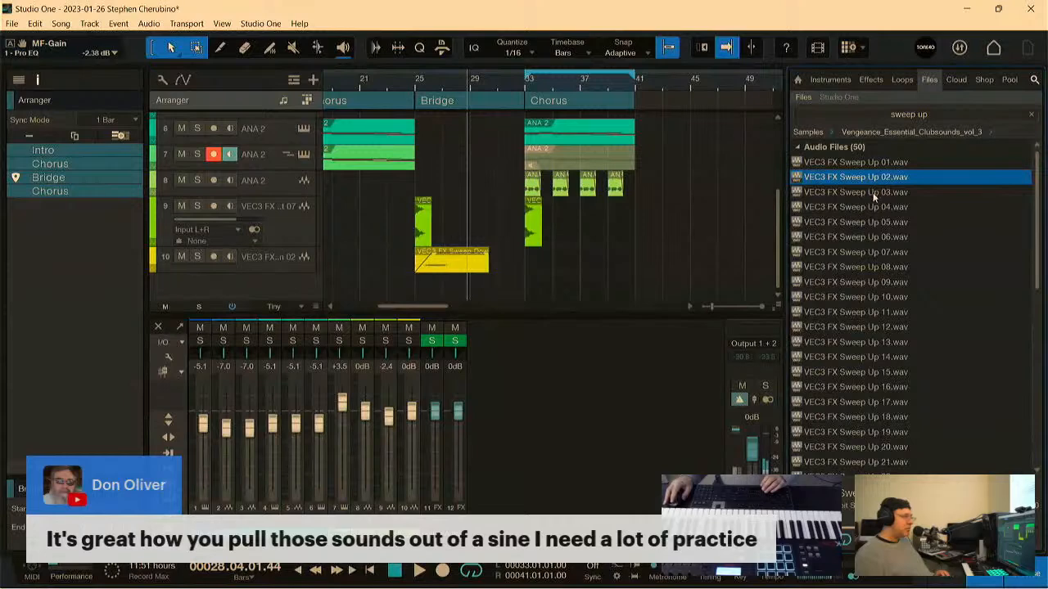
# Step: Place the VEC3 FX Sweep Up 02 sample on a new track 11 so that the clip ends at bar 33
pyautogui.moveTo(867, 179); pyautogui.dragTo(538, 288)
pyautogui.moveTo(507, 86); pyautogui.dragTo(518, 119)
pyautogui.moveTo(602, 287); pyautogui.dragTo(560, 286)
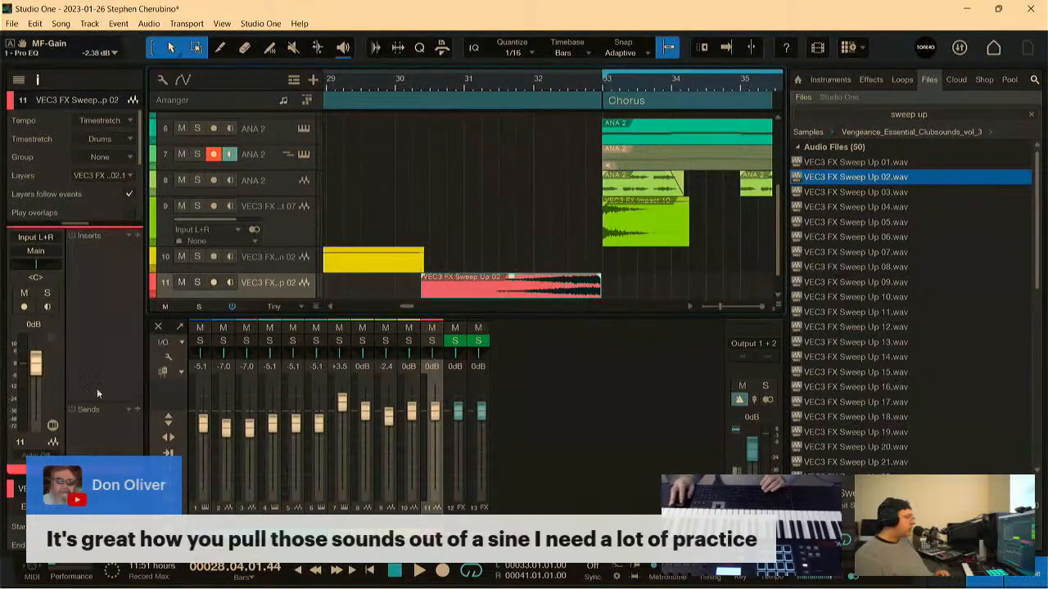
# Step: Add sends to Room Reverb and Analog Delay on the sweep-up track 11
pyautogui.click(139, 411)
pyautogui.click(160, 441)
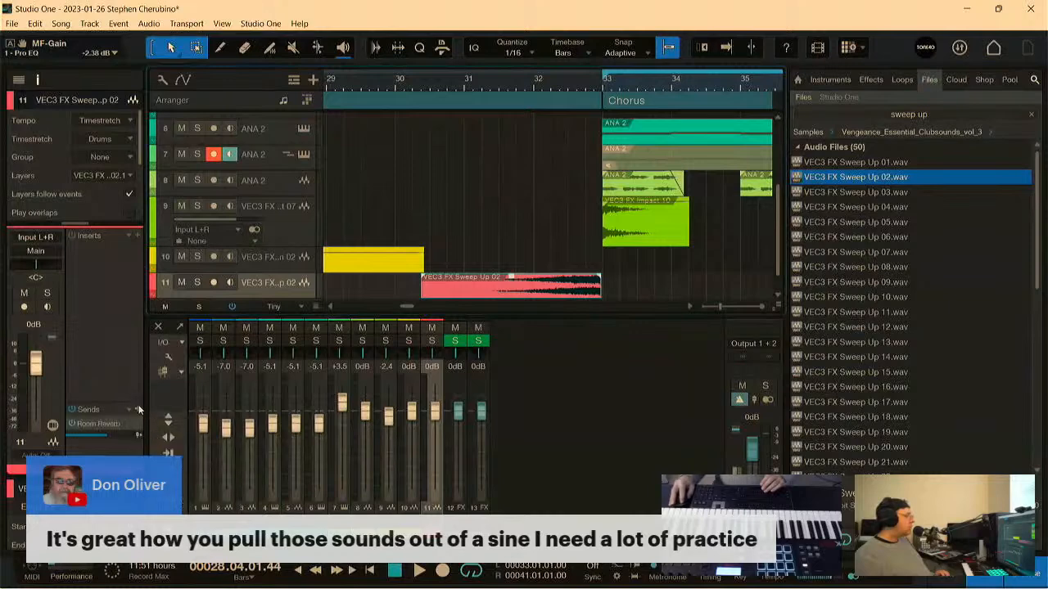
pyautogui.click(138, 410)
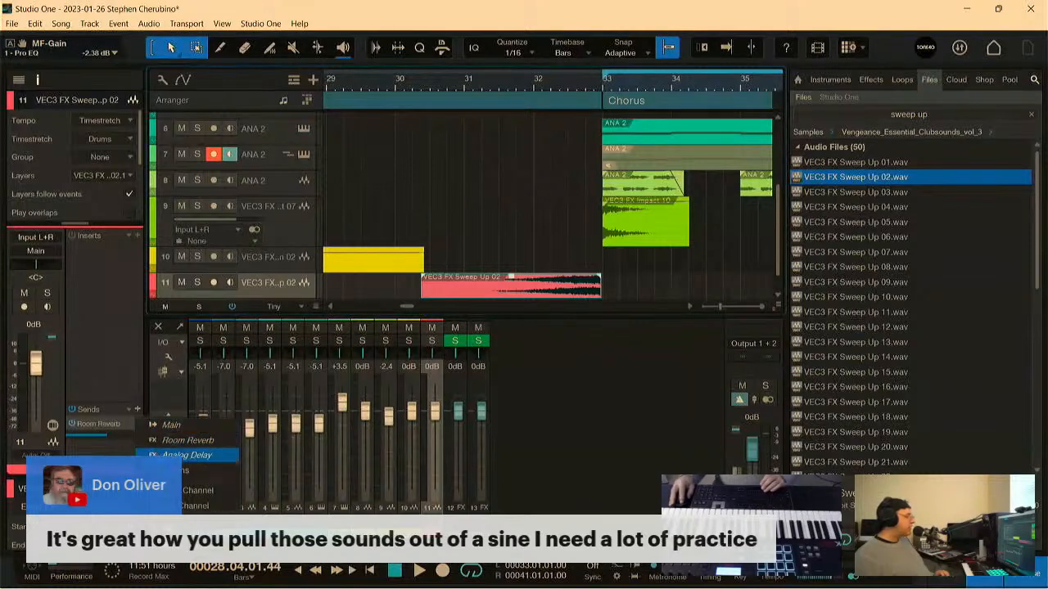
pyautogui.click(161, 454)
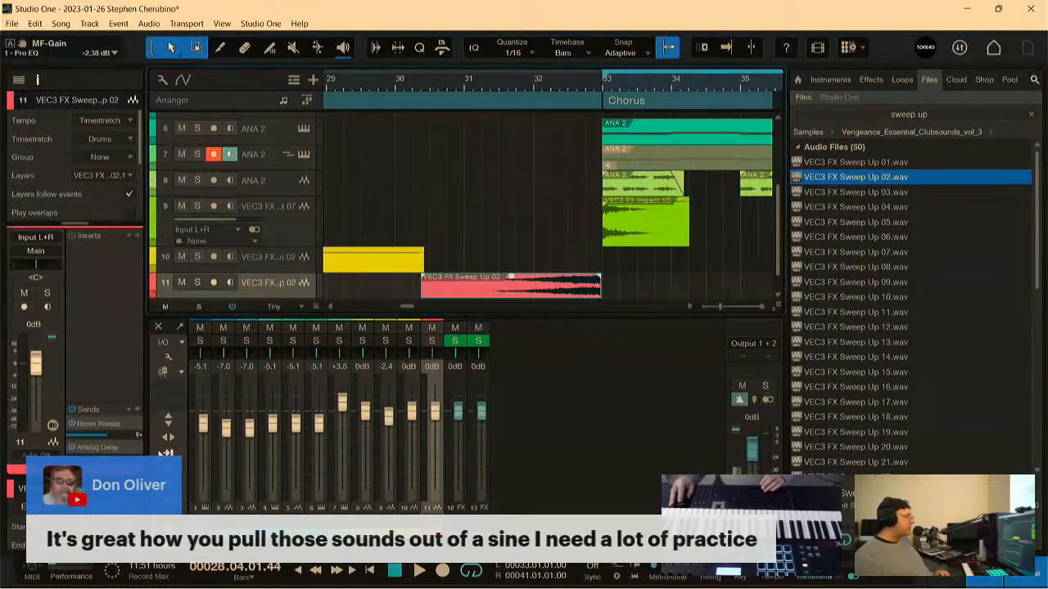
# Step: Play the transition into the last Chorus and lower the sweep-up track's volume to -13.3 dB
pyautogui.click(422, 81)
pyautogui.press('space')
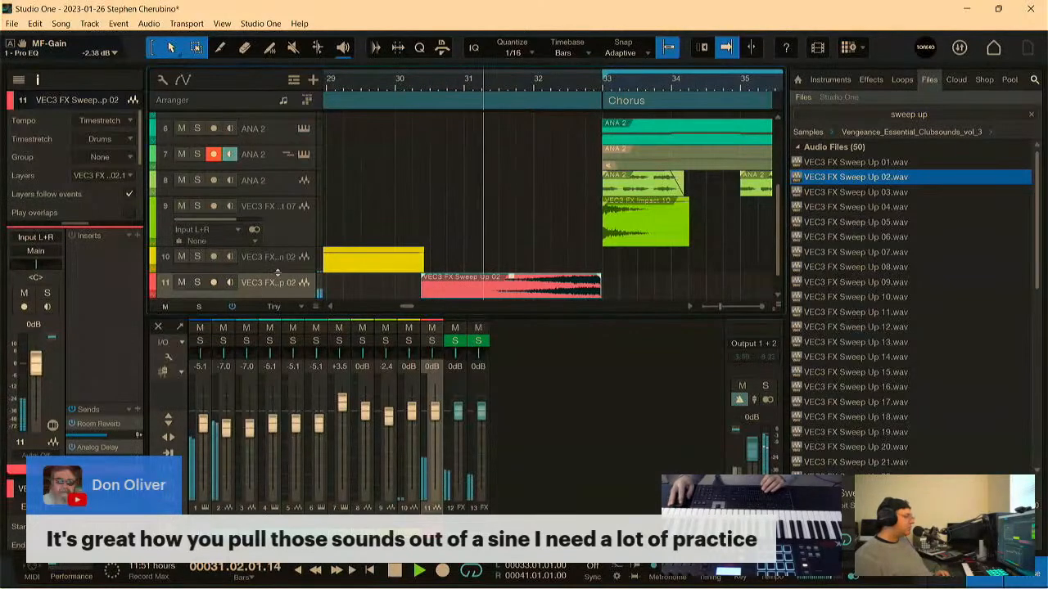
pyautogui.scroll(-1, 278, 273)
pyautogui.moveTo(246, 276); pyautogui.dragTo(225, 262)
pyautogui.moveTo(565, 79); pyautogui.dragTo(524, 42)
pyautogui.moveTo(598, 78); pyautogui.dragTo(626, 106)
pyautogui.scroll(2, 620, 166)
pyautogui.scroll(-2, 618, 162)
pyautogui.press('space')
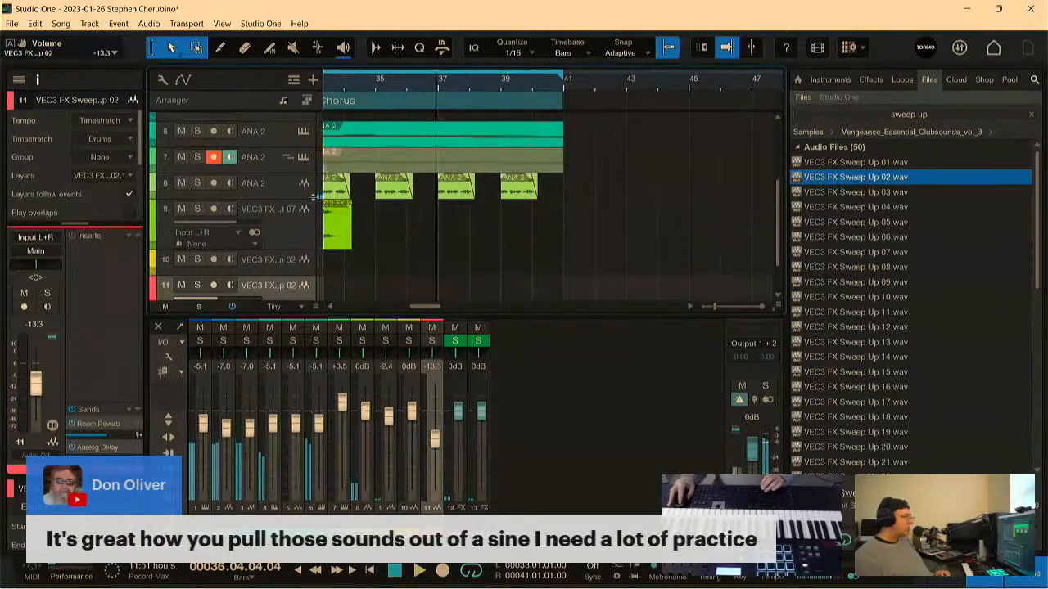
# Step: Insert a Phaser after the Pro EQ on the ANA 2 audio track 8
pyautogui.click(276, 185)
pyautogui.click(137, 237)
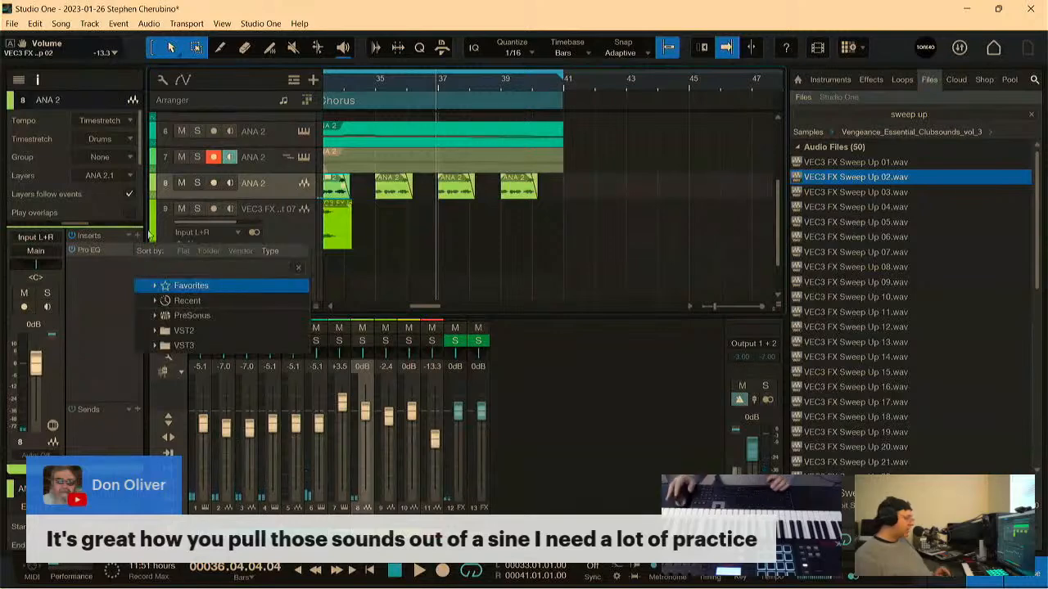
pyautogui.write('l')
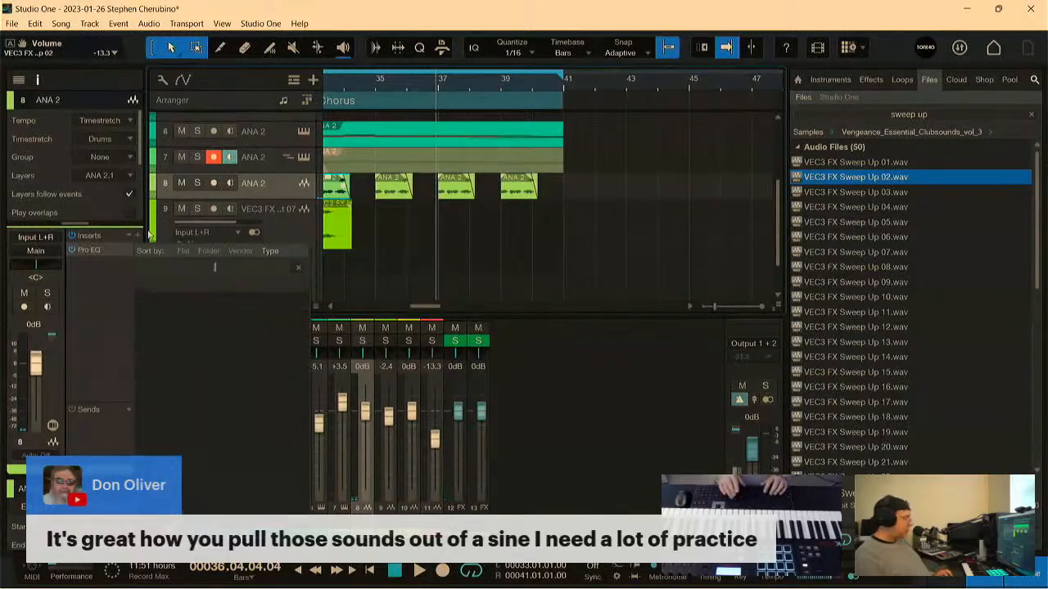
pyautogui.write('phas')
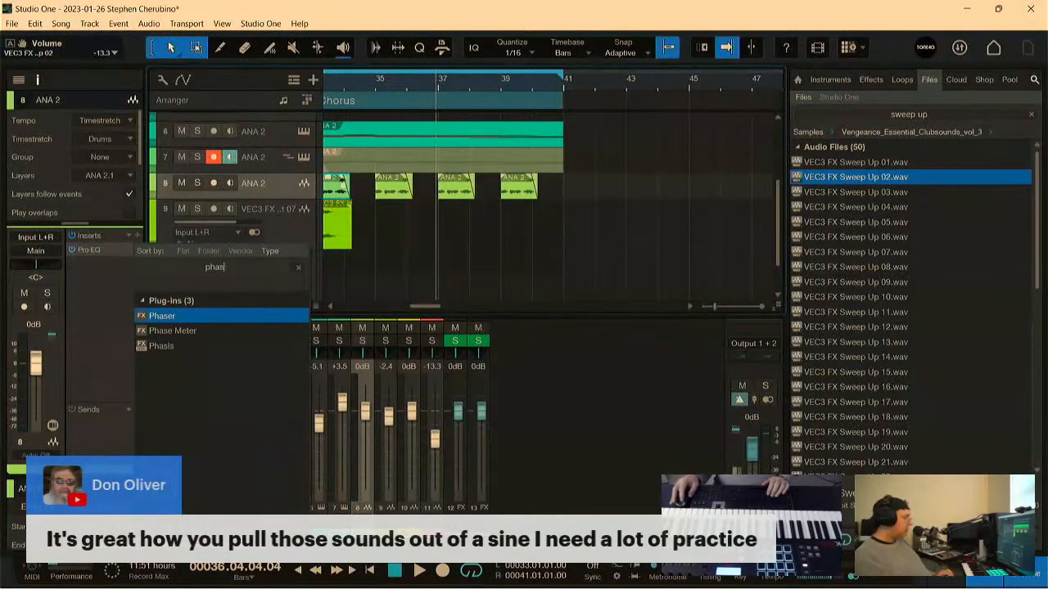
pyautogui.click(152, 316)
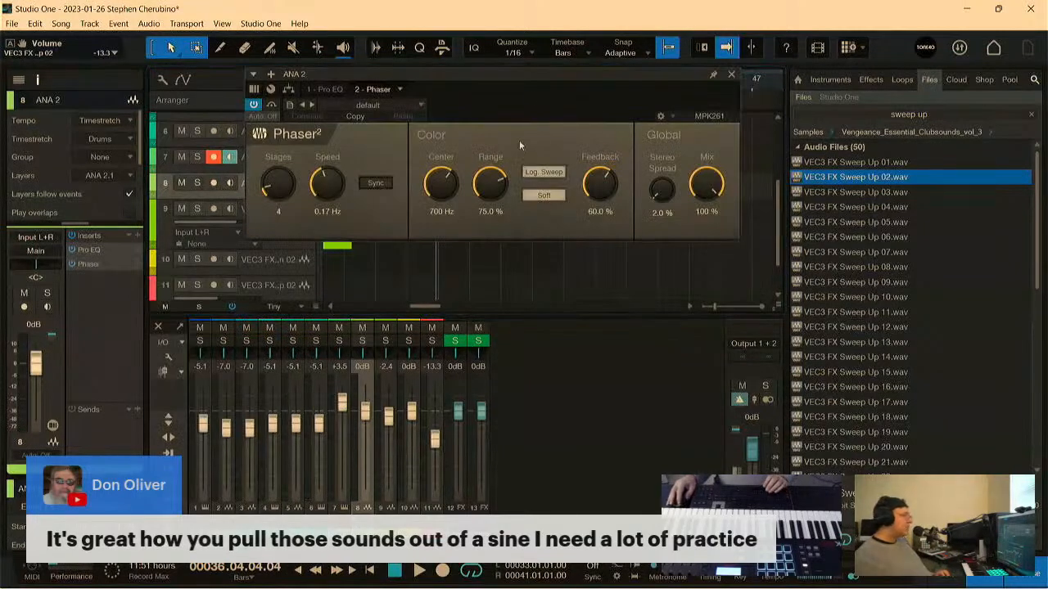
# Step: Raise the volume of ANA 2 track 8 to +5.3 dB during playback, keeping the Phaser window clear of the clips
pyautogui.moveTo(521, 78); pyautogui.dragTo(533, 265)
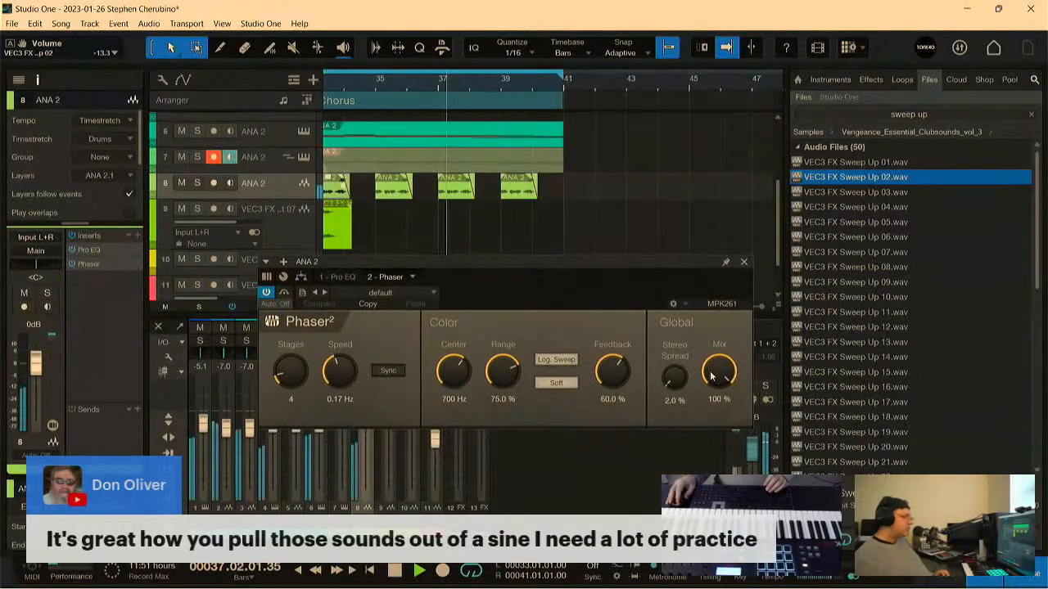
pyautogui.moveTo(640, 260); pyautogui.dragTo(637, 239)
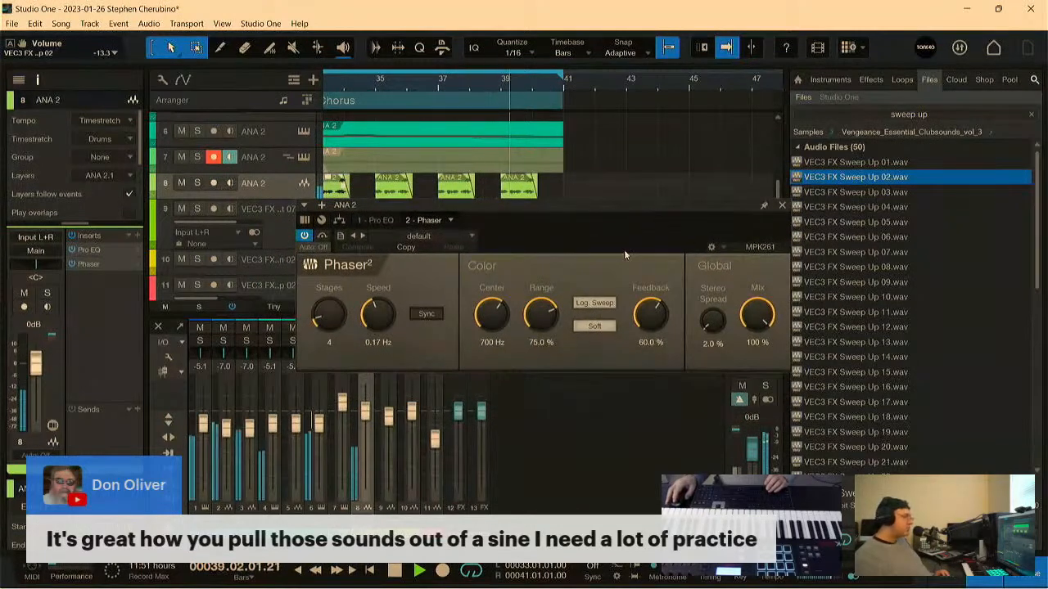
pyautogui.moveTo(39, 366); pyautogui.dragTo(36, 355)
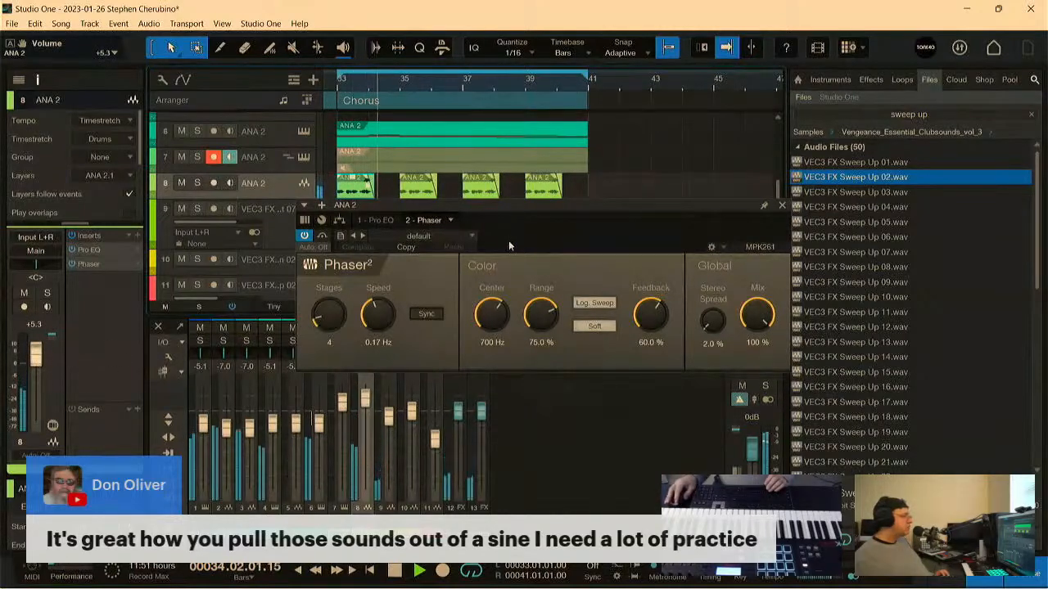
pyautogui.moveTo(498, 211); pyautogui.dragTo(473, 241)
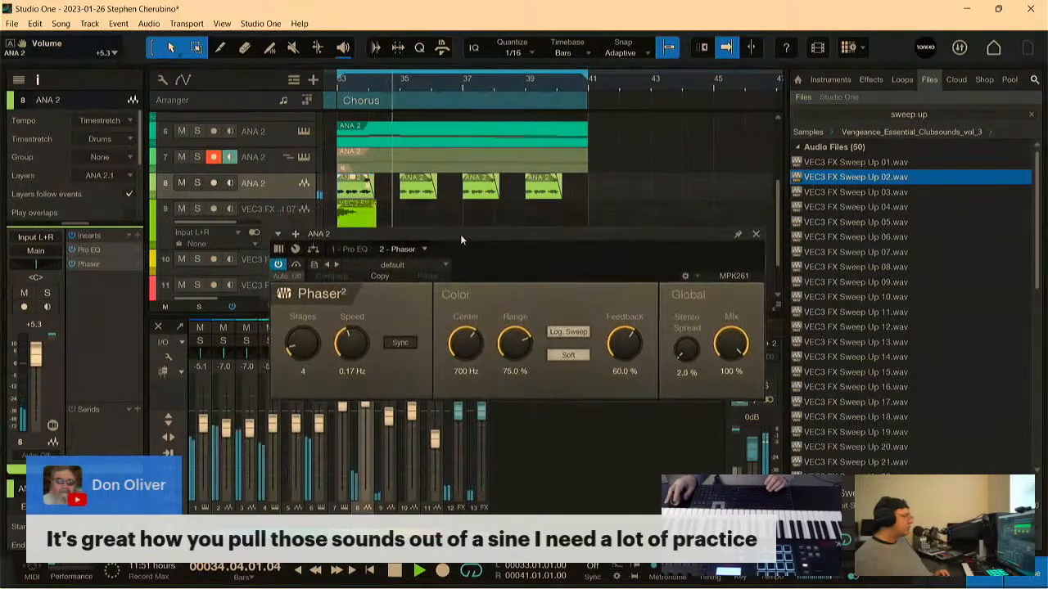
# Step: Insert a Compressor after the Phaser on ANA 2 track 8
pyautogui.click(137, 235)
pyautogui.write('compr')
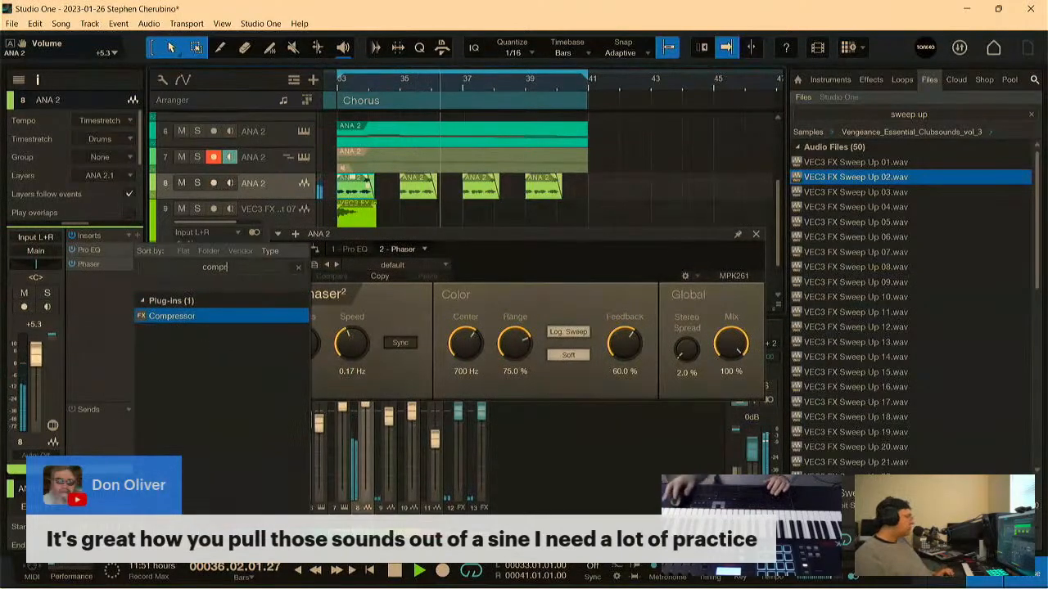
pyautogui.doubleClick(163, 316)
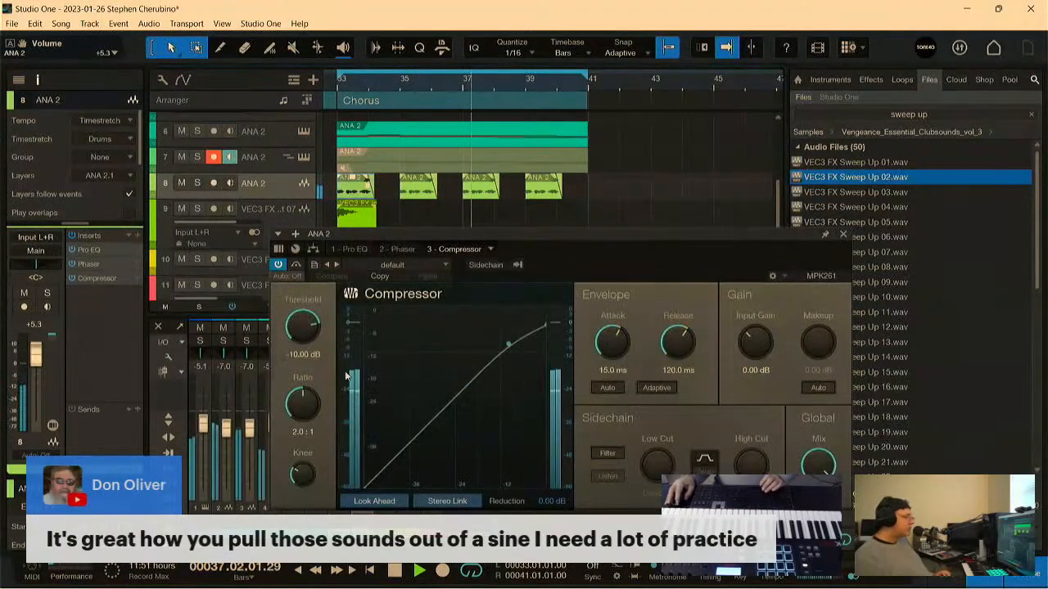
# Step: Set the Compressor's threshold to -36.16 dB, ratio to 4.2:1 and manual makeup gain to 8.40 dB, then close it
pyautogui.moveTo(309, 331); pyautogui.dragTo(308, 370)
pyautogui.click(821, 386)
pyautogui.moveTo(819, 352); pyautogui.dragTo(818, 322)
pyautogui.moveTo(303, 327); pyautogui.dragTo(302, 393)
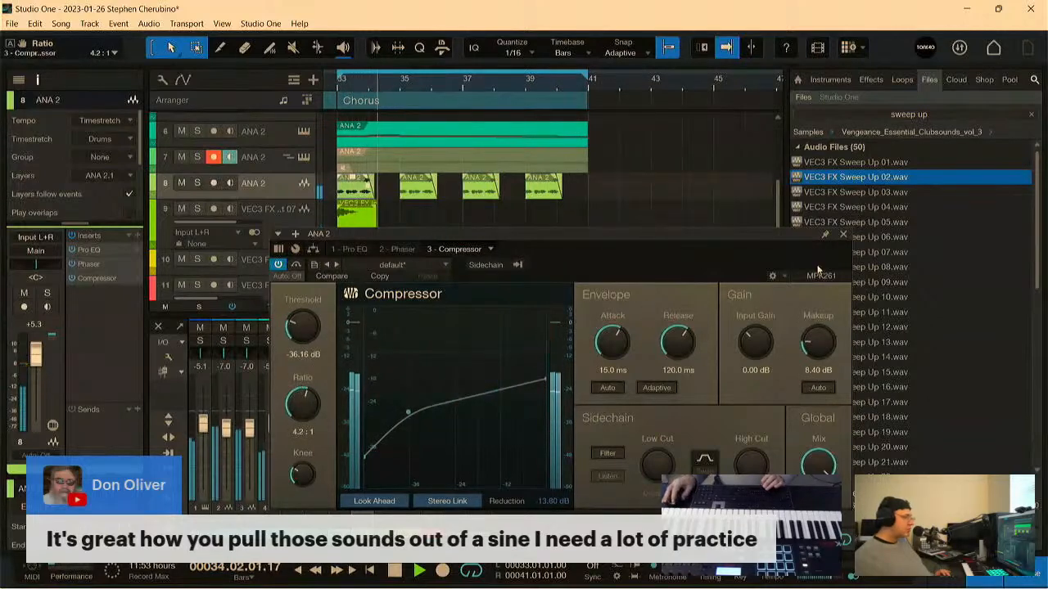
pyautogui.click(844, 235)
# Step: Add sends to Room Reverb and Analog Delay on ANA 2 track 8
pyautogui.click(137, 409)
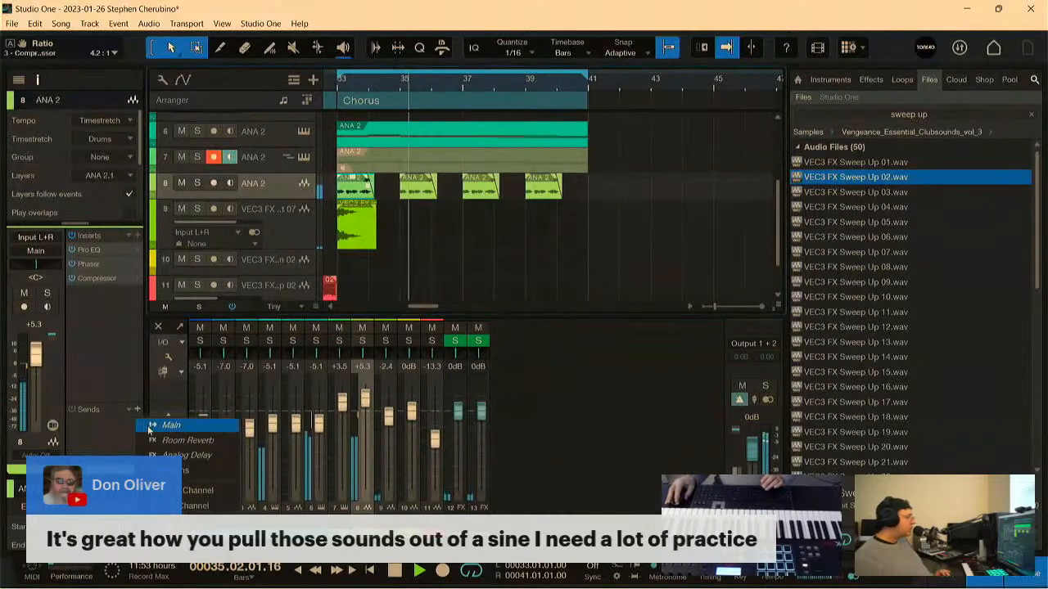
pyautogui.click(152, 437)
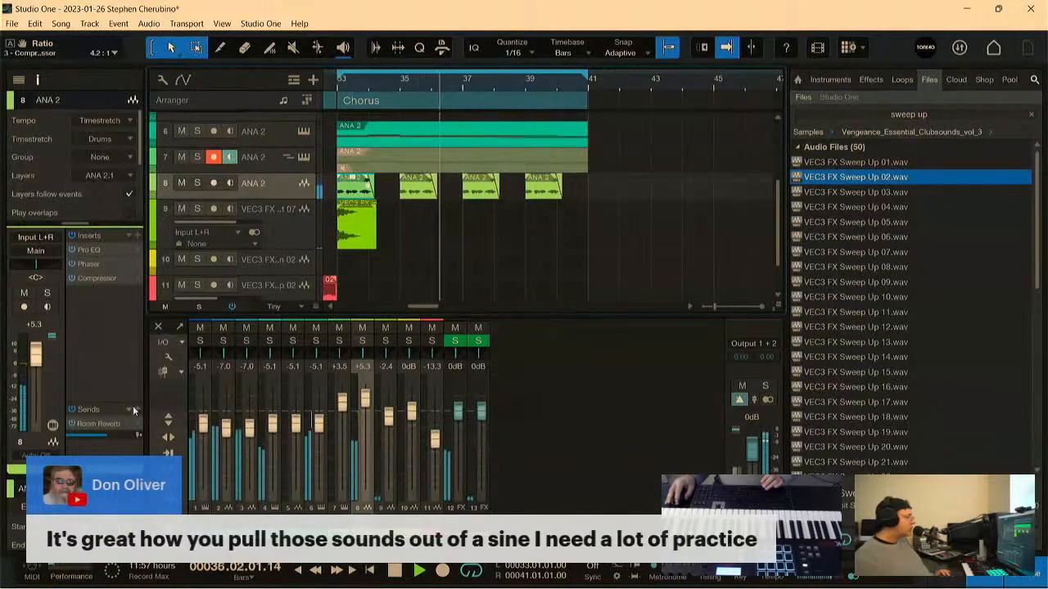
pyautogui.click(150, 438)
pyautogui.click(166, 450)
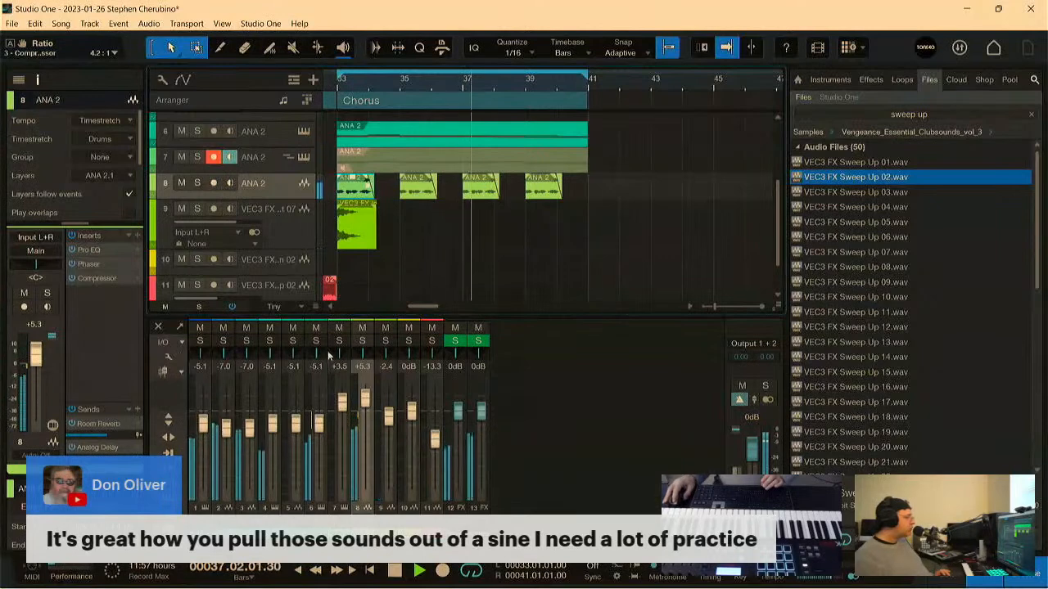
# Step: Solo ANA 2 track 8, listen to it in the last Chorus and stop playback
pyautogui.moveTo(378, 84); pyautogui.dragTo(424, 77)
pyautogui.click(197, 183)
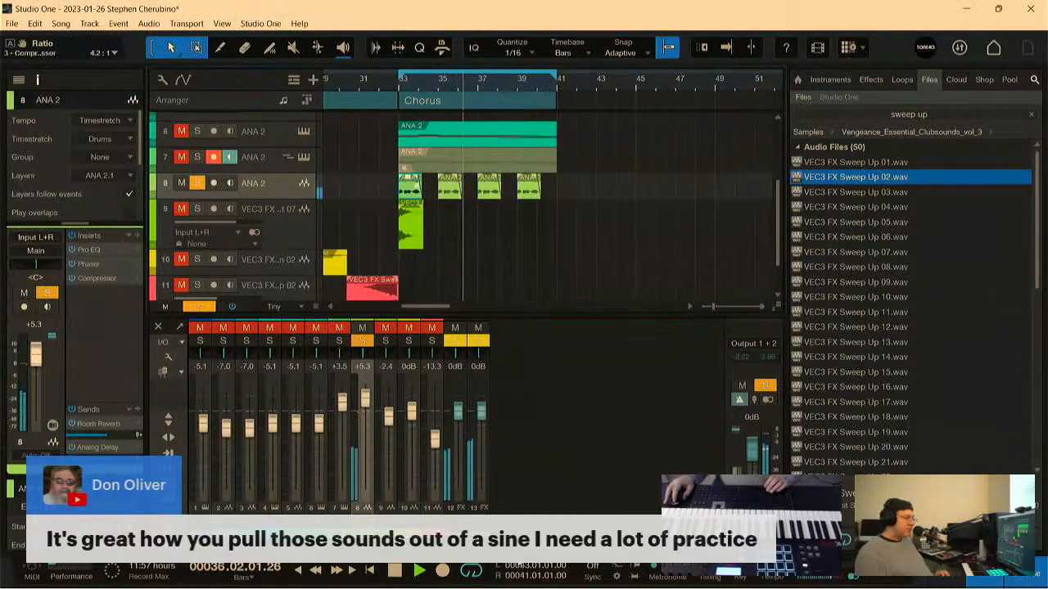
pyautogui.click(394, 571)
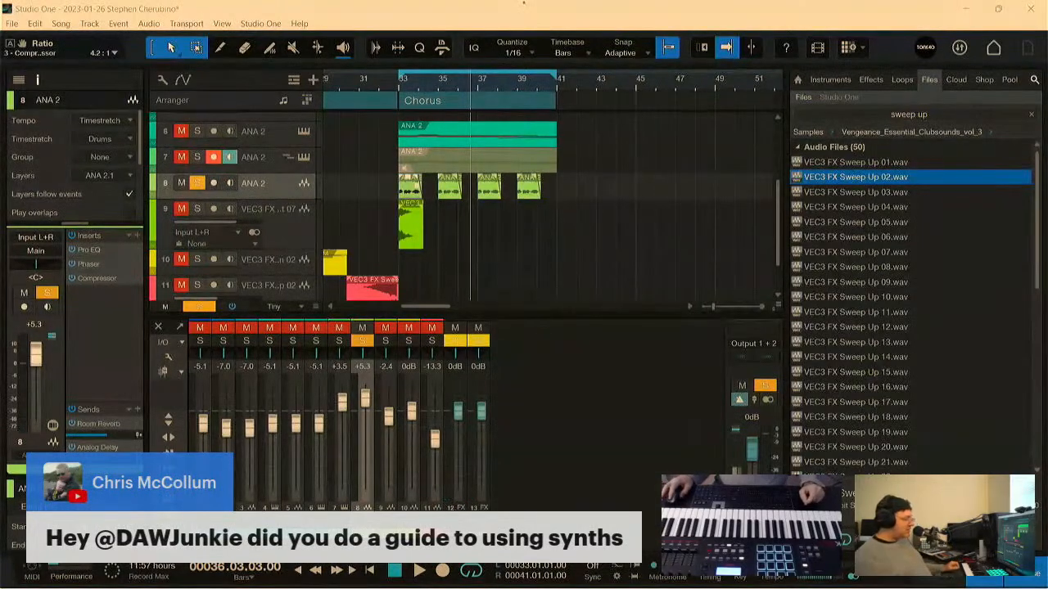
# Step: Switch to Chrome and open the How To Use a Synthesizer Course page on dawjunkie.com
pyautogui.click(185, 573)
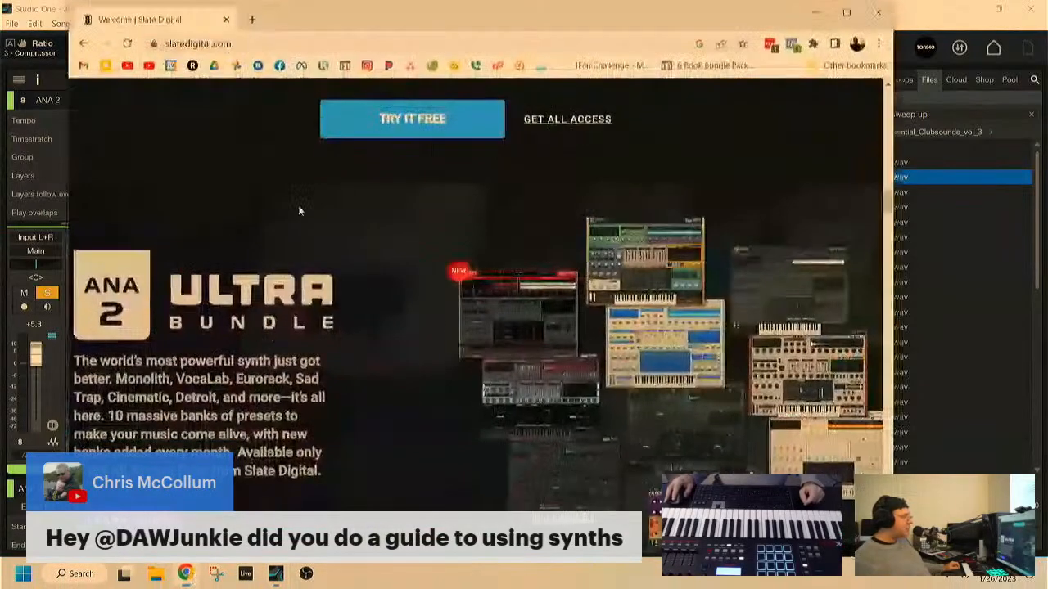
pyautogui.click(252, 45)
pyautogui.write('synth')
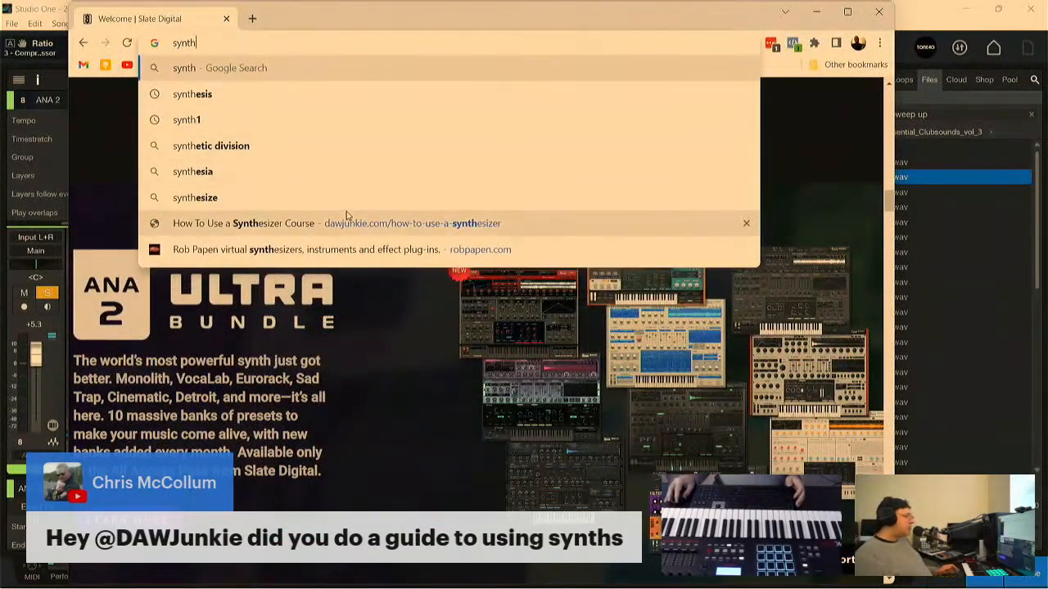
pyautogui.click(347, 217)
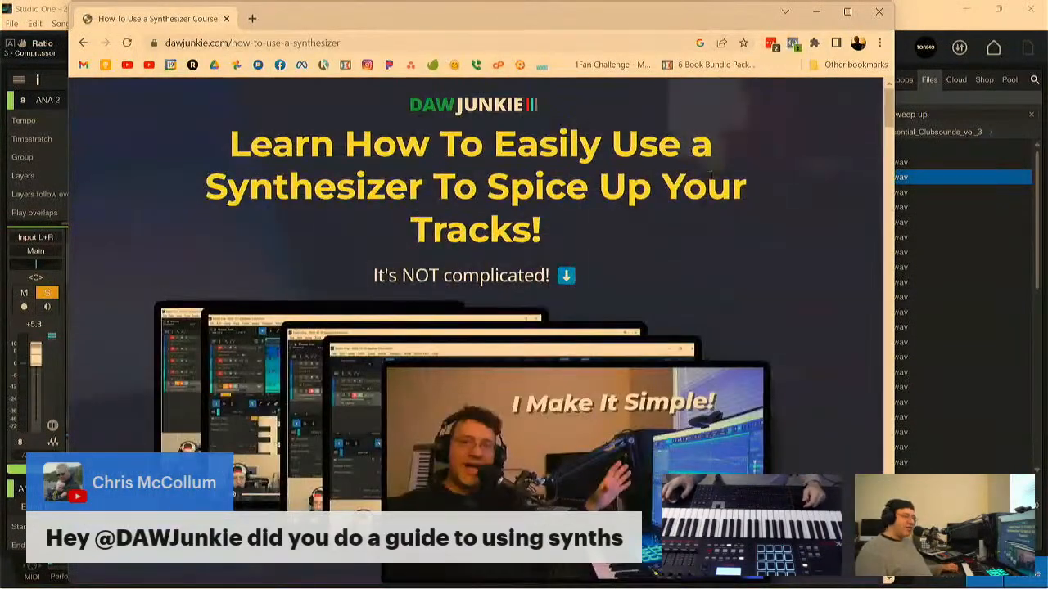
# Step: Look through the synthesizer course page, examining its introduction, course description and purchase offer
pyautogui.scroll(-8, 721, 221)
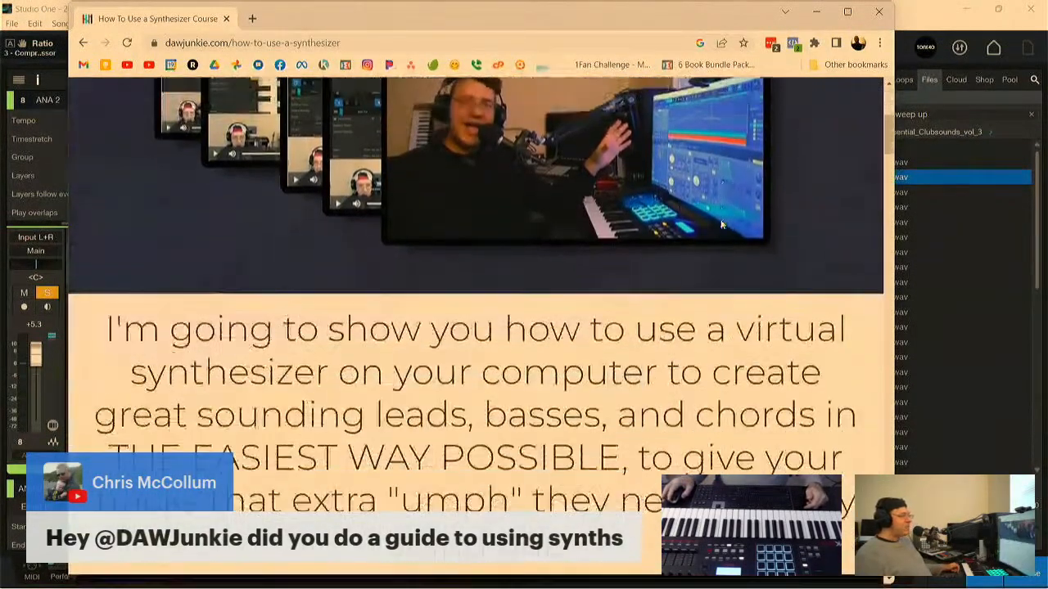
pyautogui.scroll(-3, 722, 223)
pyautogui.scroll(10, 722, 222)
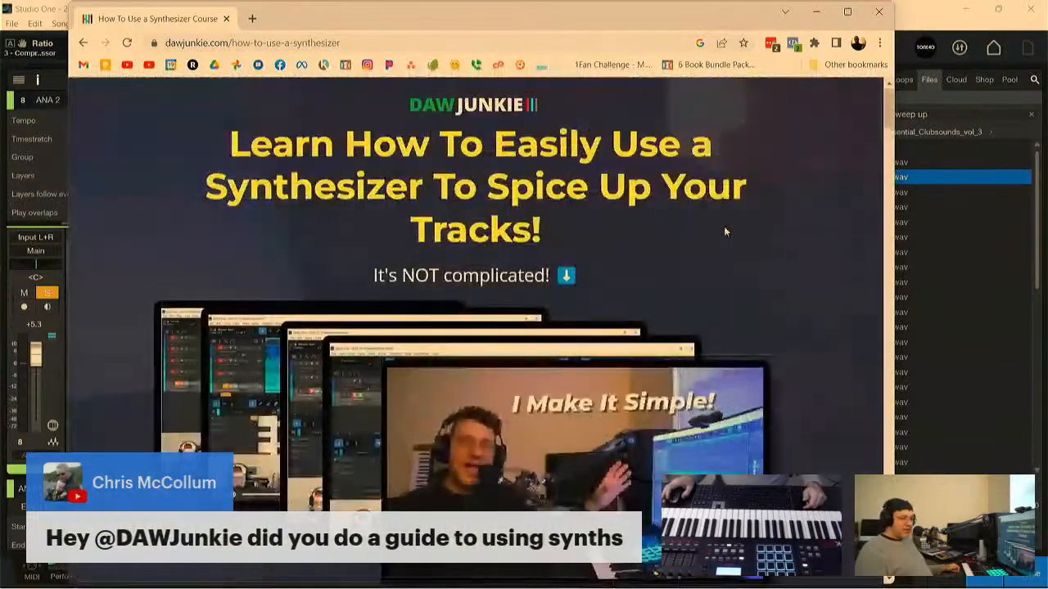
pyautogui.scroll(-15, 724, 226)
pyautogui.scroll(-20, 725, 229)
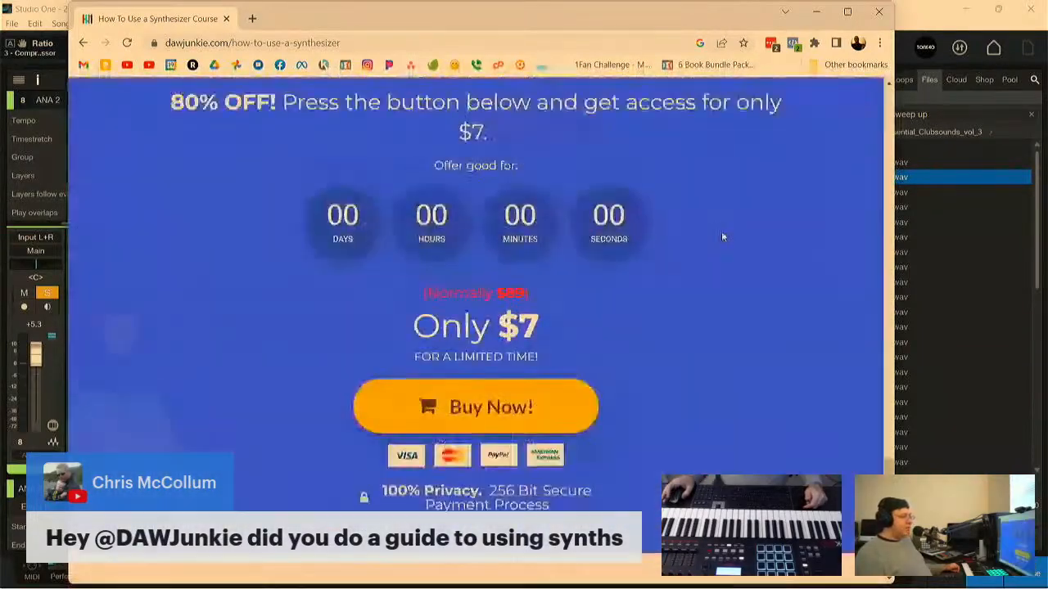
pyautogui.scroll(20, 725, 231)
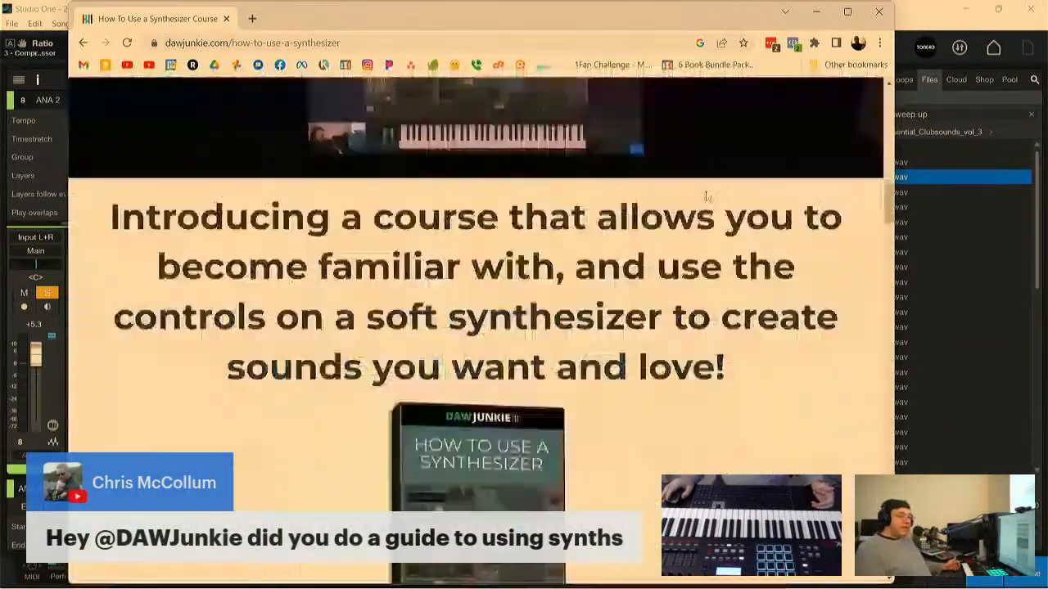
pyautogui.scroll(-10, 715, 200)
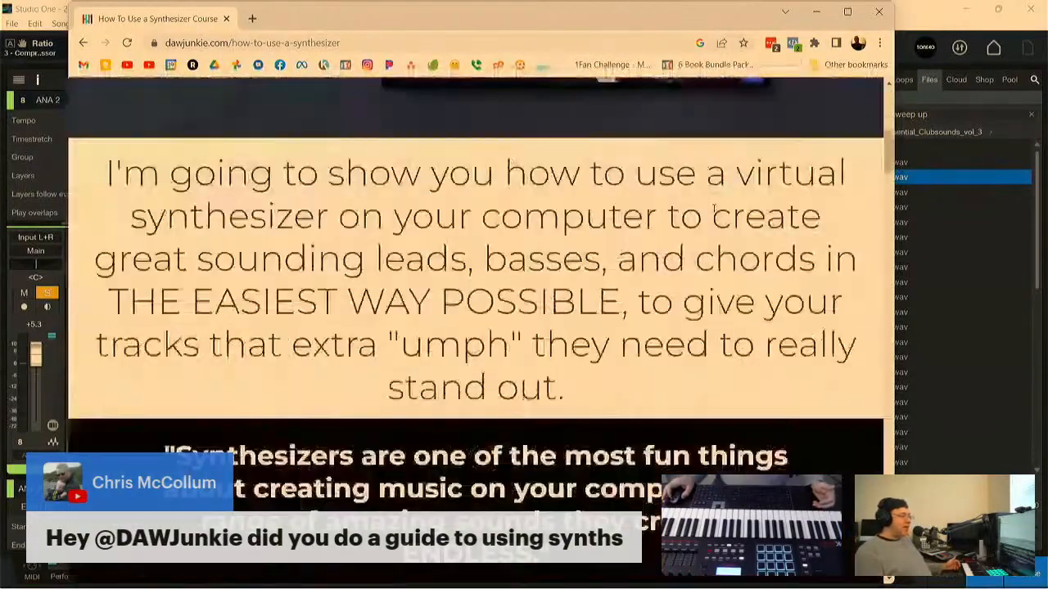
pyautogui.scroll(3, 713, 210)
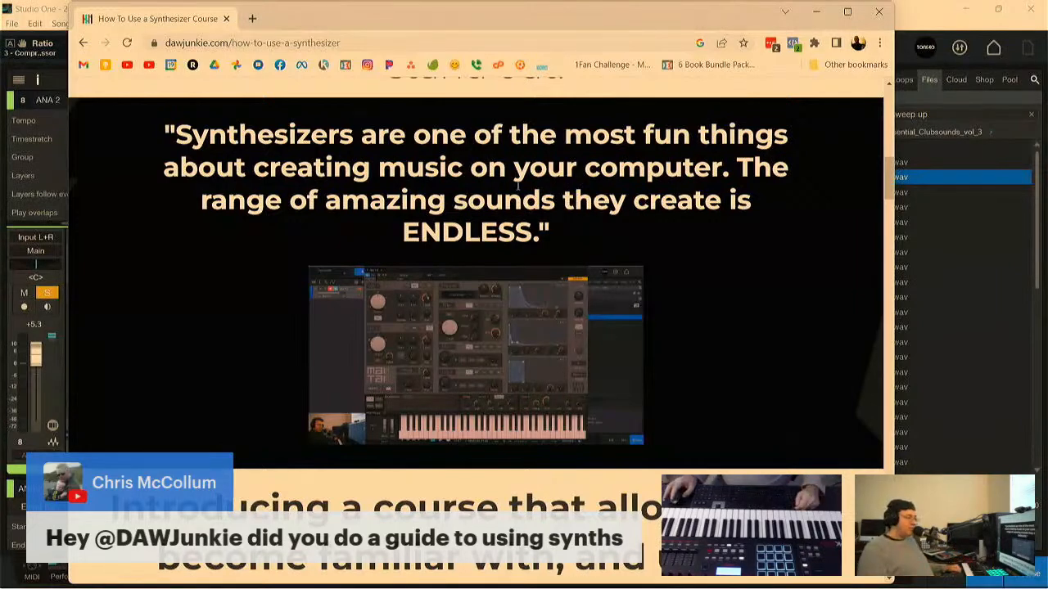
# Step: Close the Chrome course page and duplicate the four ANA 2 clips on track 8 so the copies start at bar 41
pyautogui.click(879, 11)
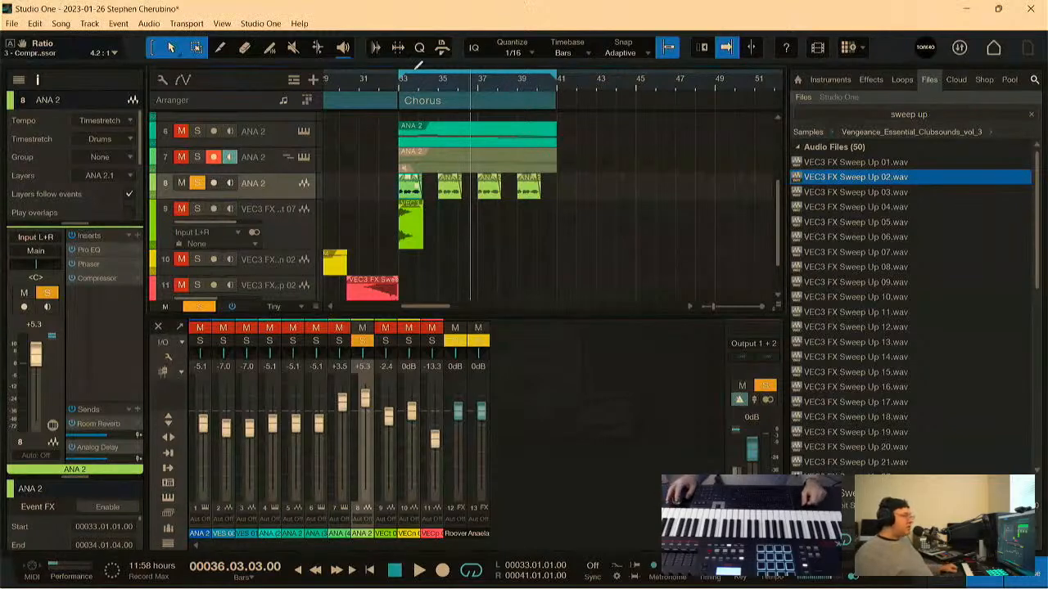
pyautogui.moveTo(420, 88); pyautogui.dragTo(471, 75)
pyautogui.moveTo(543, 185); pyautogui.dragTo(441, 187)
pyautogui.press('d')
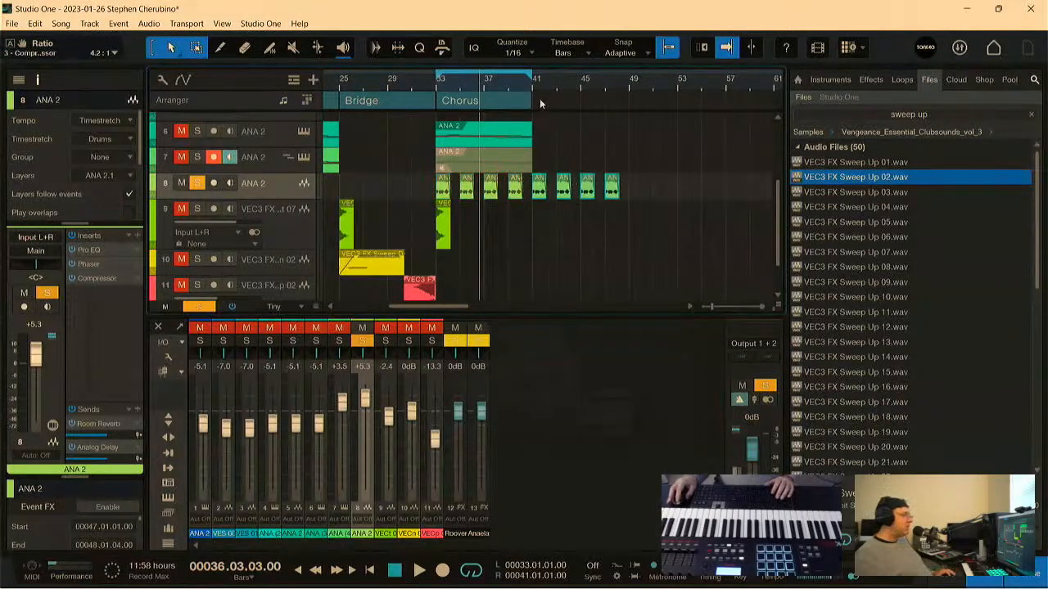
# Step: Duplicate the last Chorus clip on ANA 2 track 4 to bars 41–49 and play from bar 41
pyautogui.scroll(4, 632, 184)
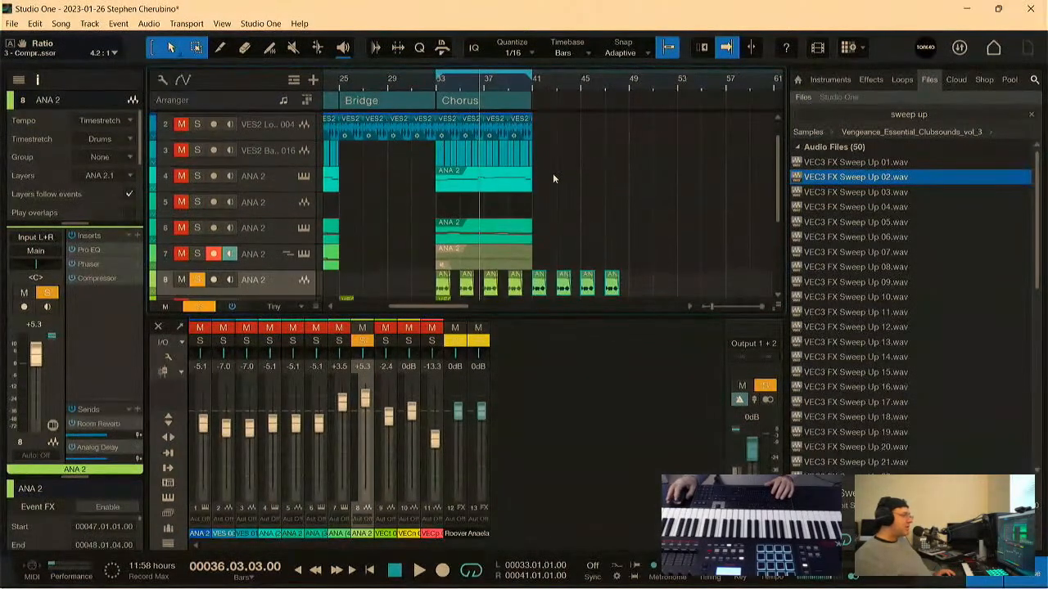
pyautogui.click(516, 187)
pyautogui.press('d')
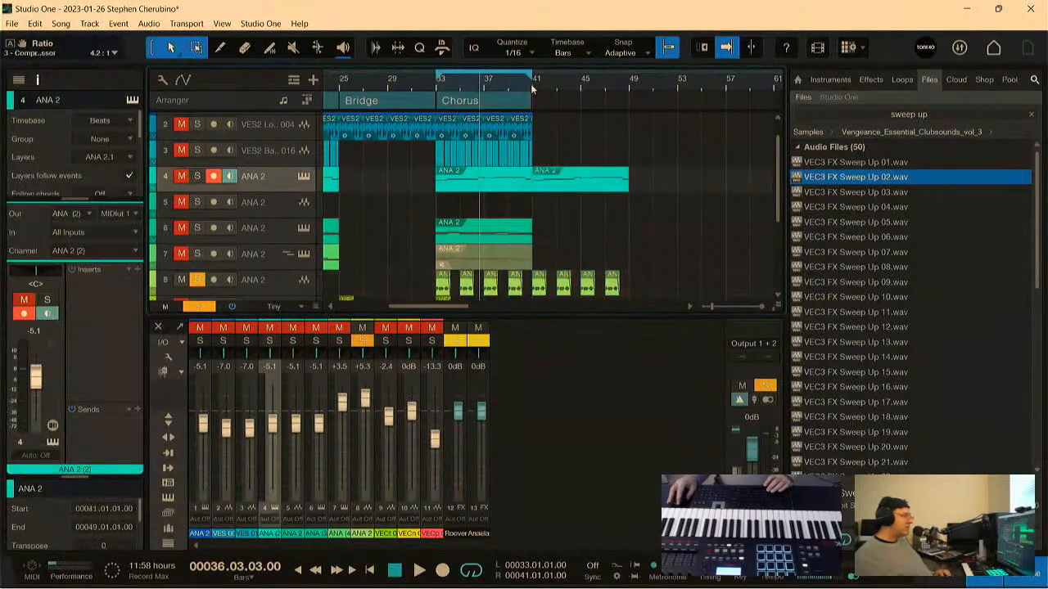
pyautogui.click(532, 85)
pyautogui.press('space')
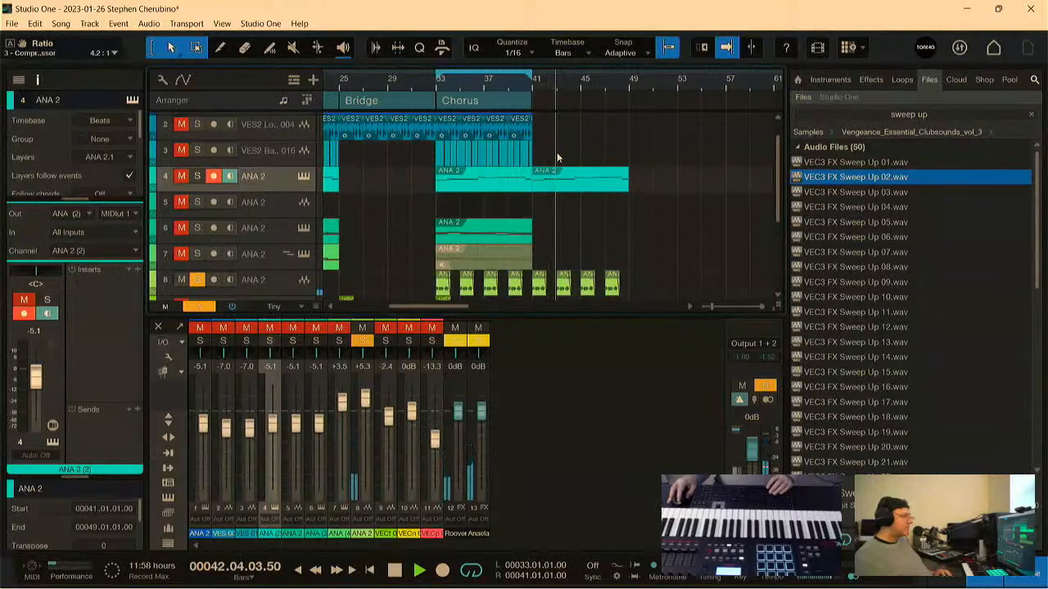
# Step: Fill bars 45–49 of track 2 with two VES2 Loop 004 clips and listen with tracks 2 and 4 soloed as well
pyautogui.click(532, 133)
pyautogui.moveTo(532, 135); pyautogui.dragTo(593, 140)
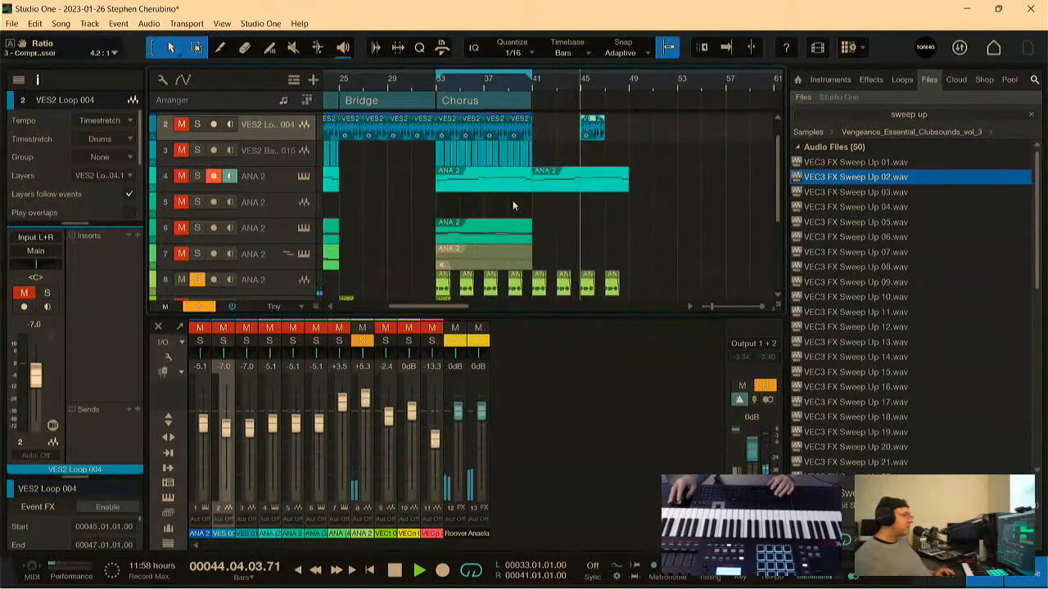
pyautogui.click(198, 177)
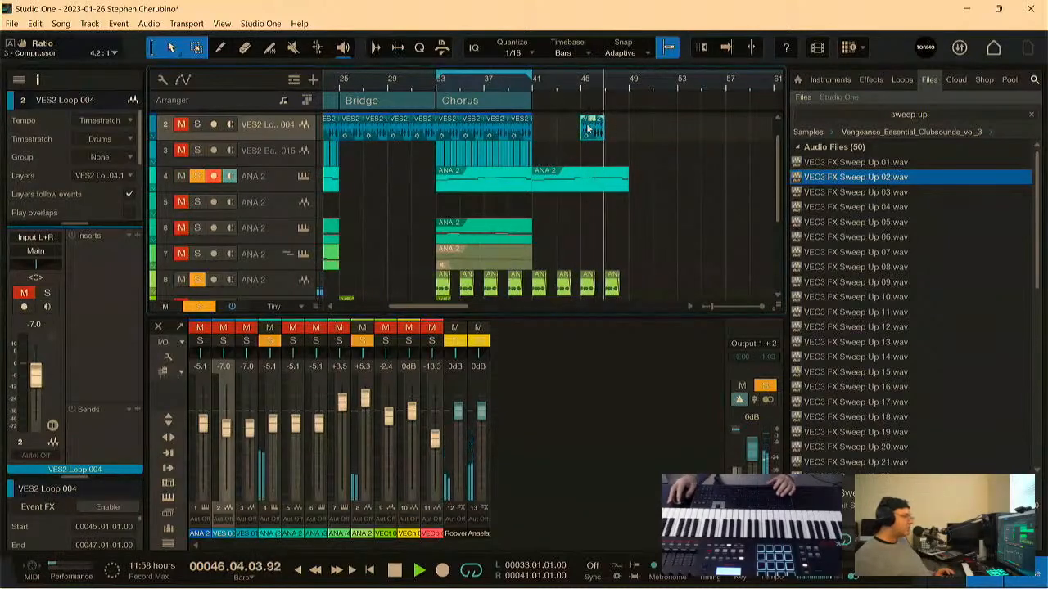
pyautogui.press('d')
pyautogui.press('s')
pyautogui.click(582, 86)
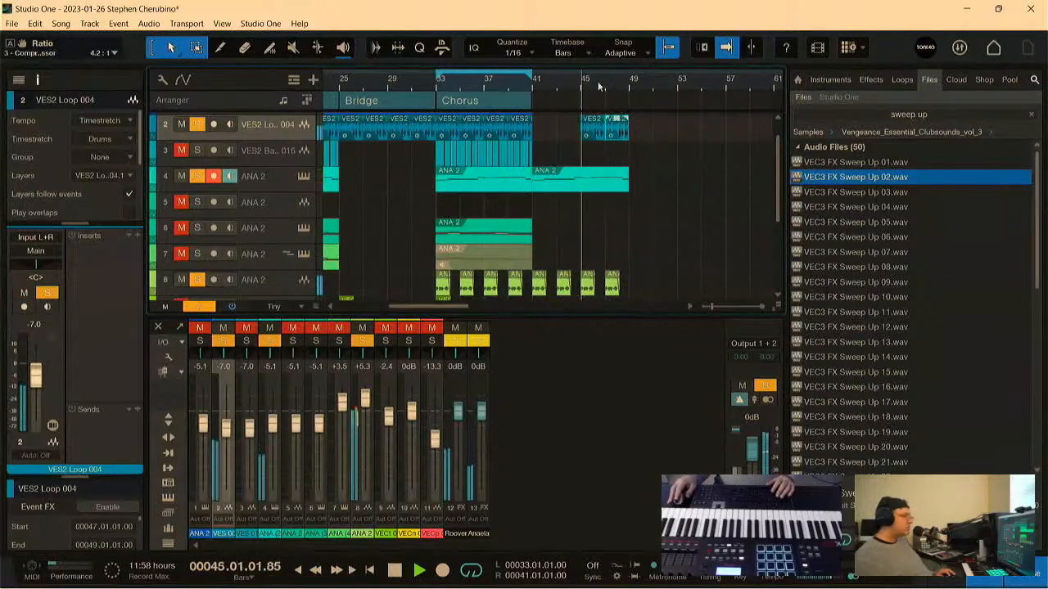
pyautogui.click(533, 86)
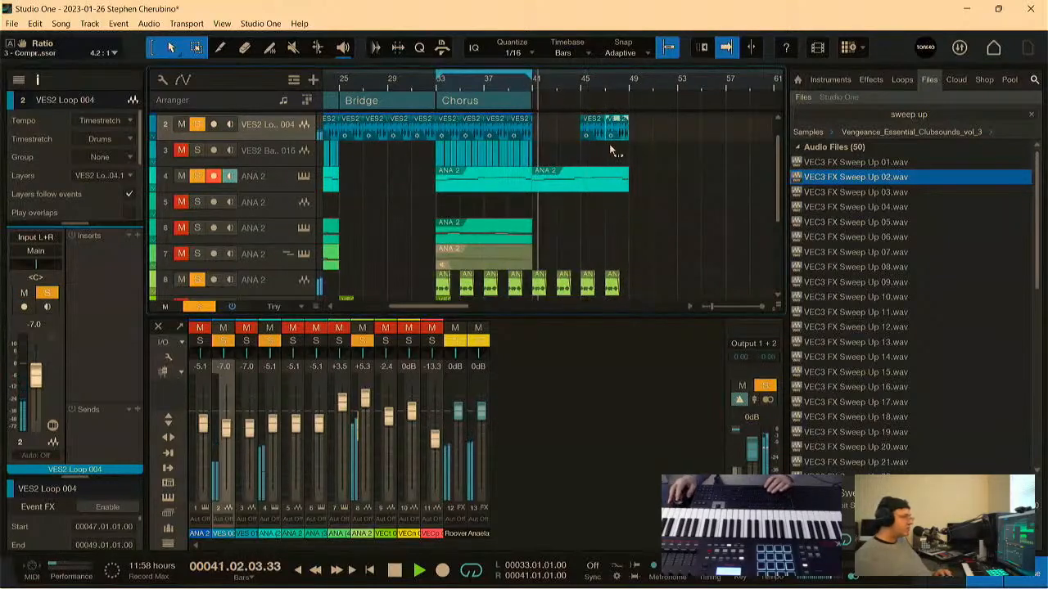
# Step: Stop playback, clear all track solos and set the track height to Overview
pyautogui.scroll(-3, 565, 76)
pyautogui.scroll(-2, 565, 76)
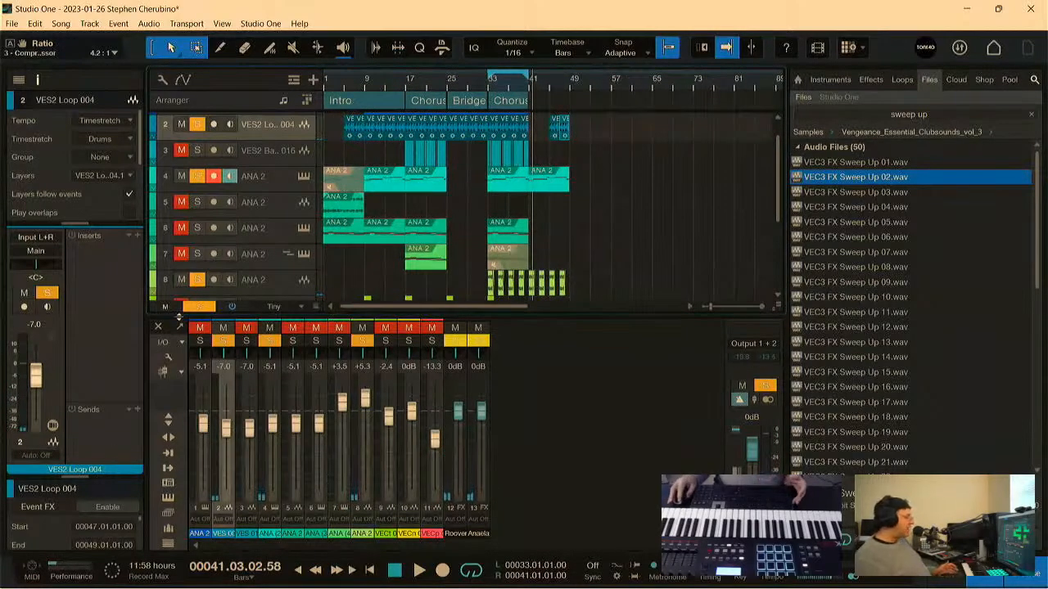
pyautogui.click(195, 308)
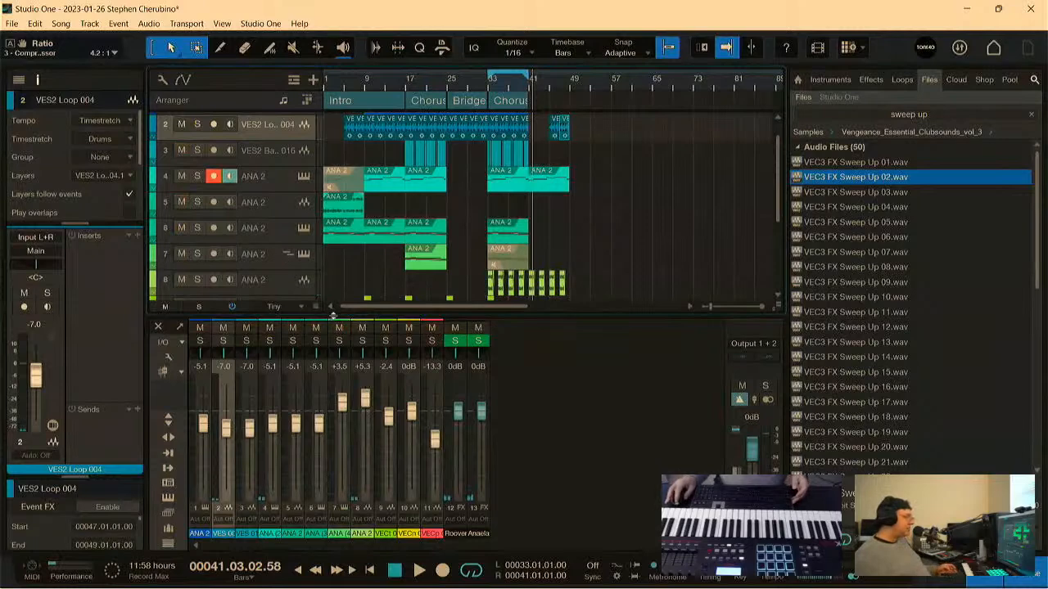
pyautogui.hotkey('alt', 'w')
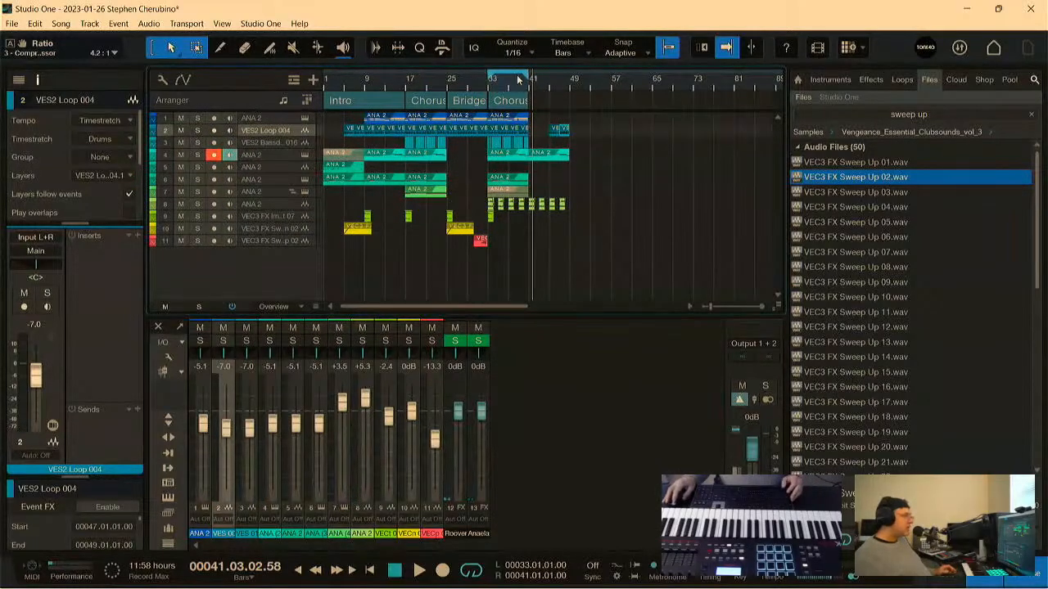
# Step: Extend the loop range's end to bar 49, listen to the section from the last Chorus onward and stop playback
pyautogui.moveTo(528, 75); pyautogui.dragTo(577, 83)
pyautogui.click(492, 88)
pyautogui.press('space')
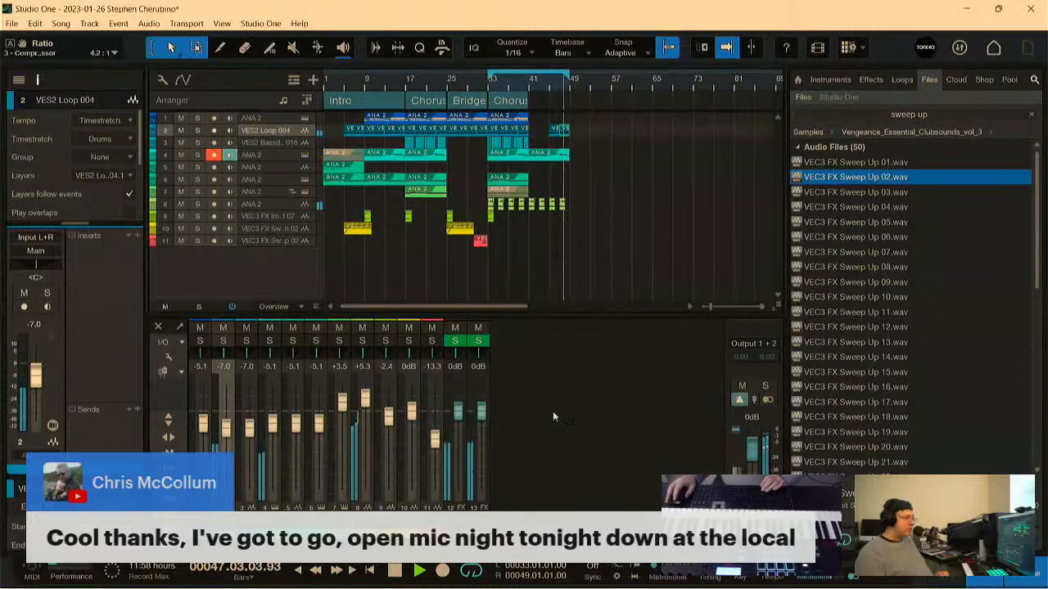
pyautogui.click(394, 572)
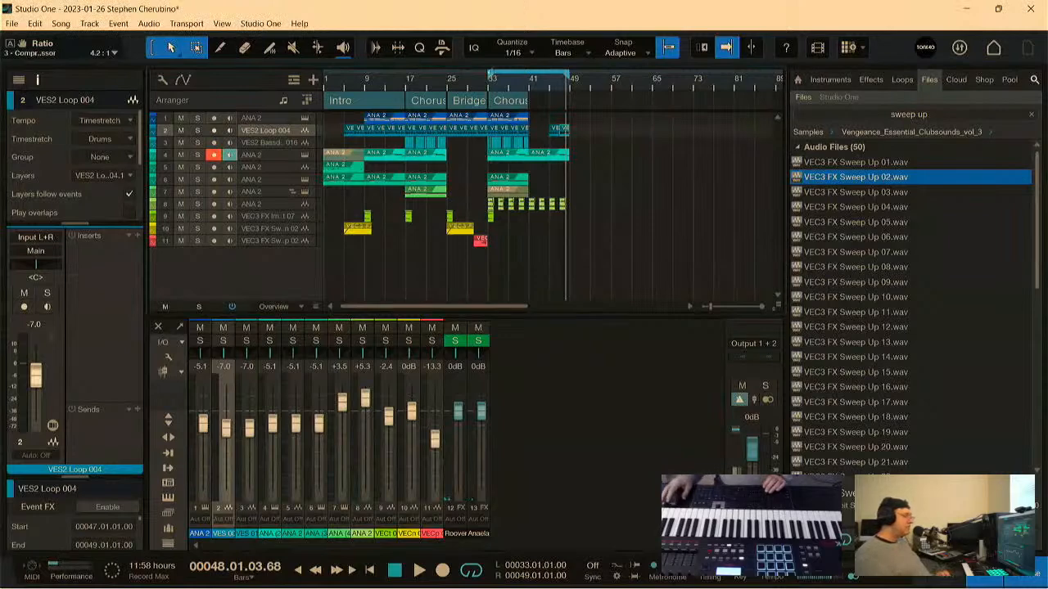
# Step: Look through the Rock loops in the Loops library, examining the contents of the Nine Volt Audio folder
pyautogui.moveTo(535, 87); pyautogui.dragTo(508, 112)
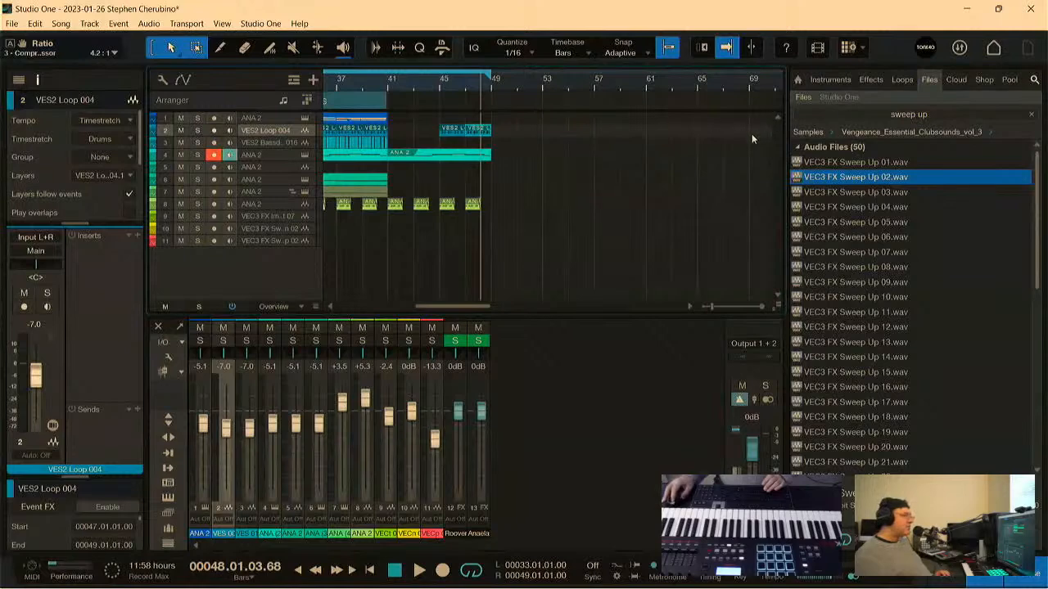
pyautogui.click(902, 79)
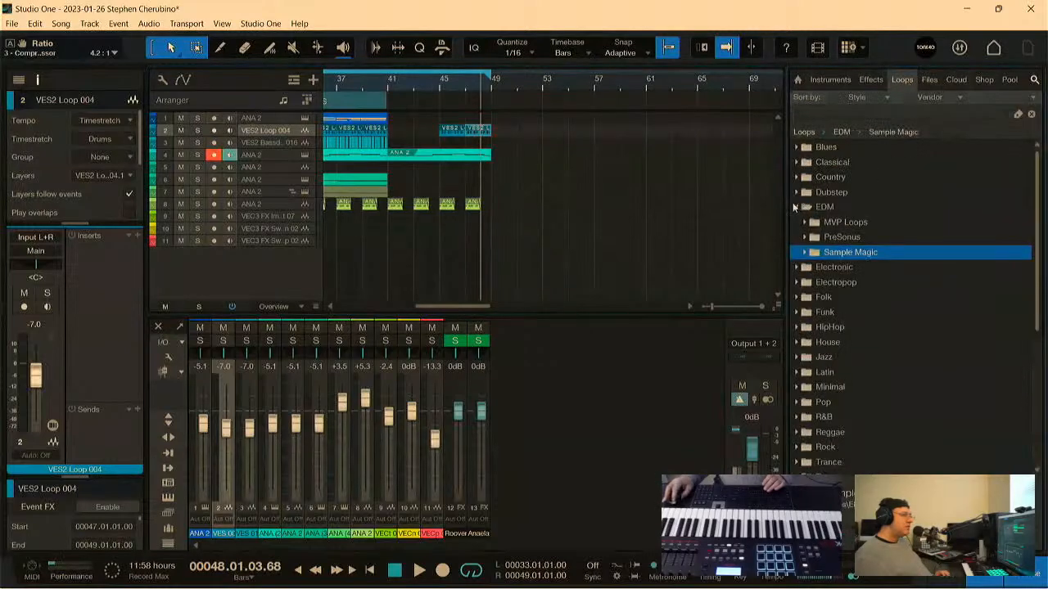
pyautogui.click(795, 207)
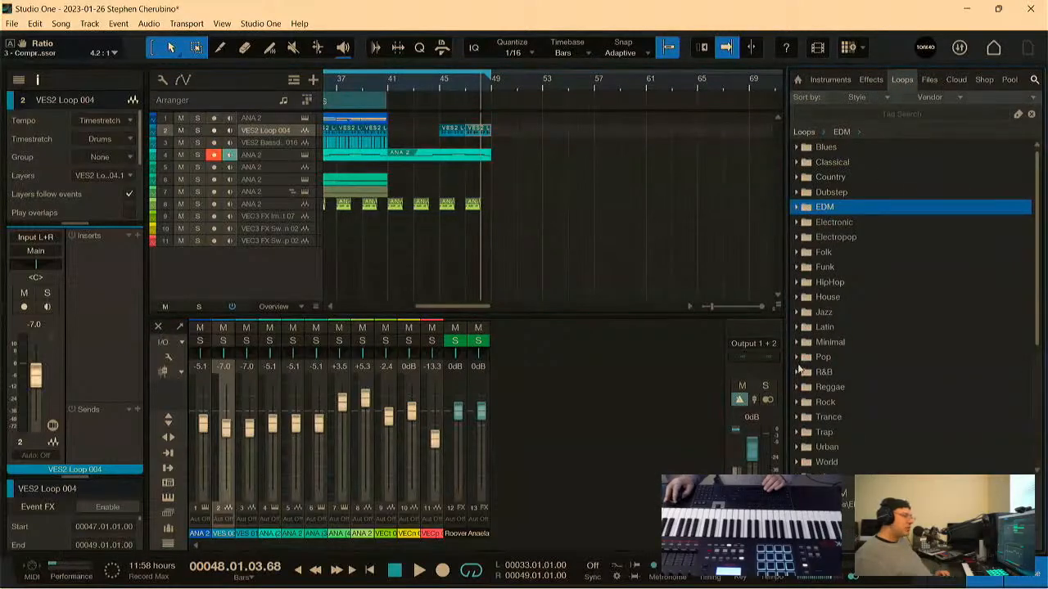
pyautogui.click(796, 403)
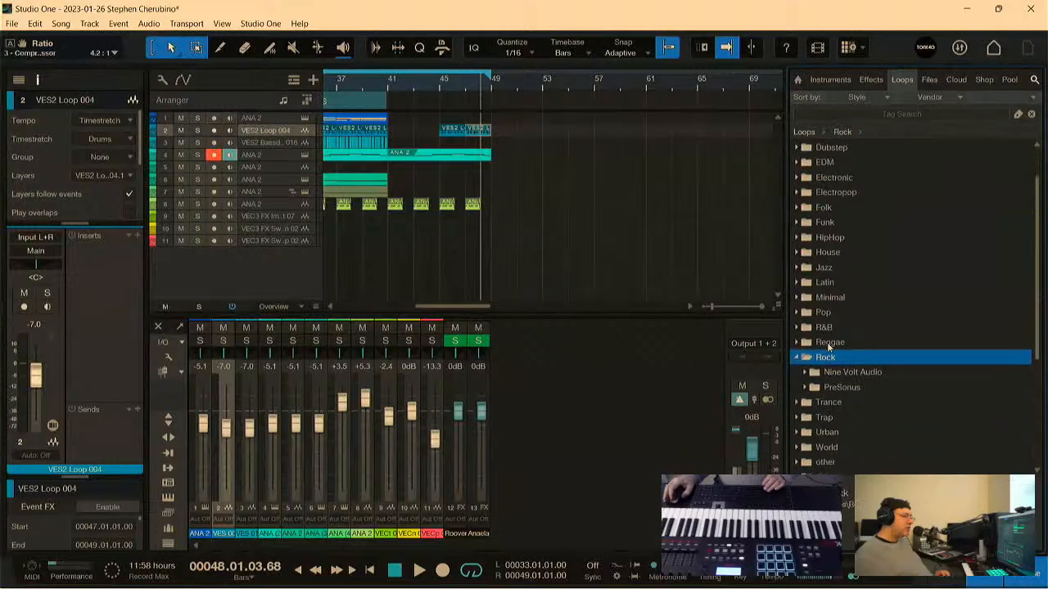
pyautogui.click(811, 357)
pyautogui.scroll(-5, 851, 332)
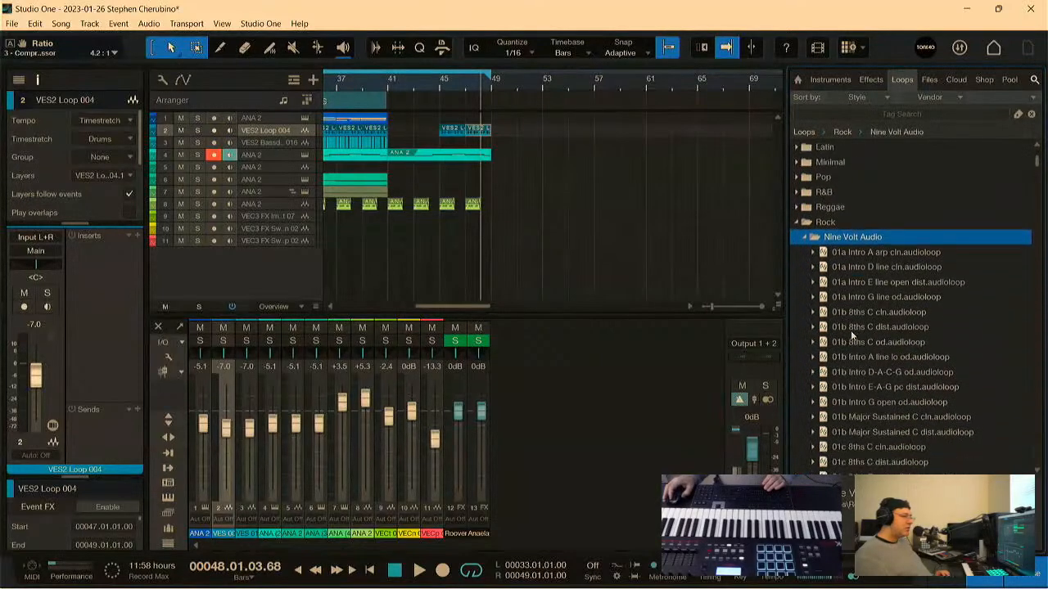
pyautogui.scroll(-6, 851, 333)
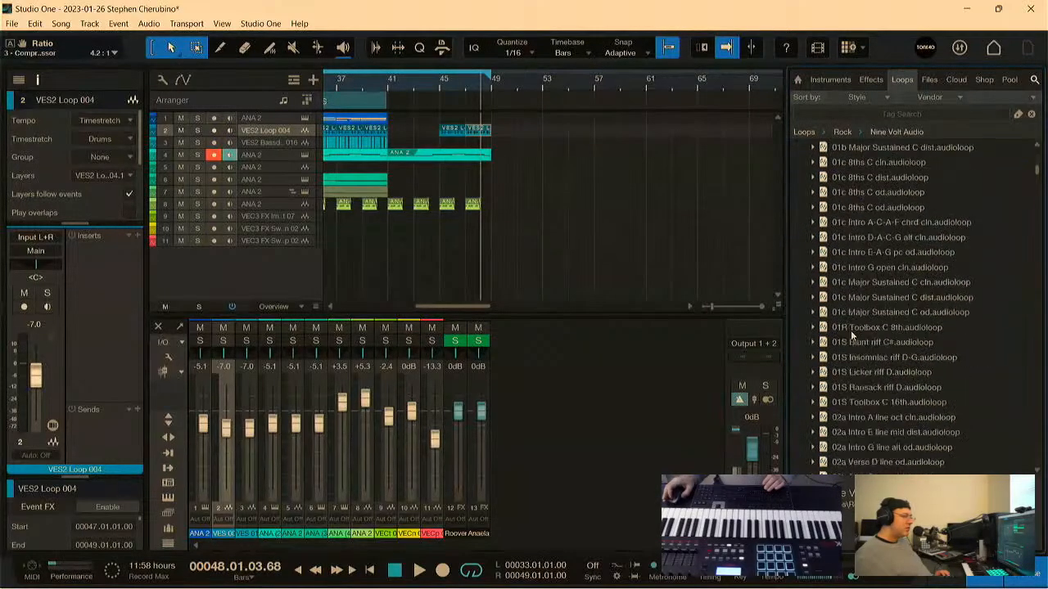
pyautogui.scroll(-12, 853, 328)
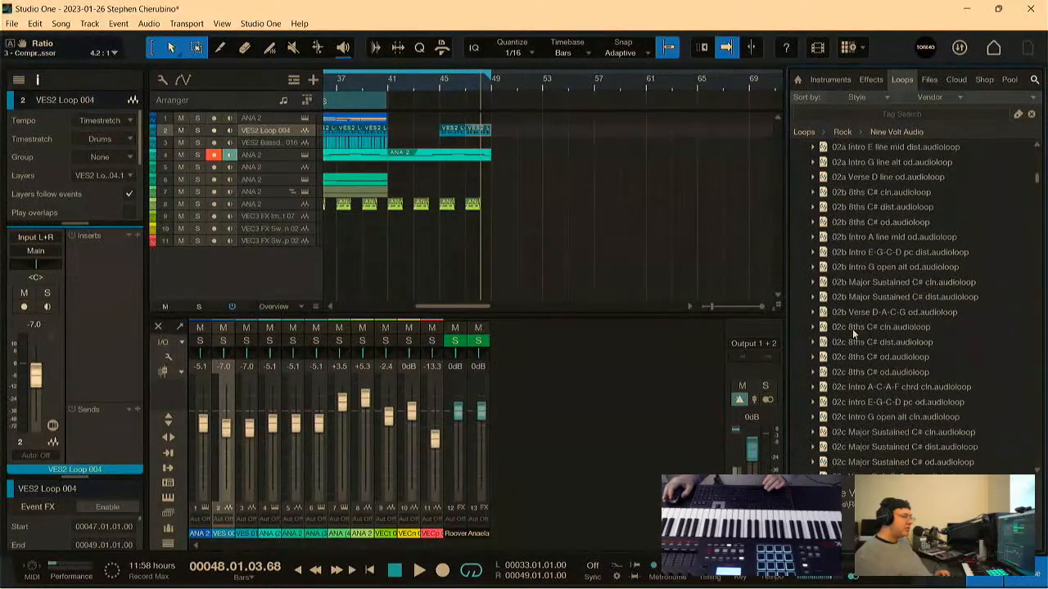
pyautogui.scroll(3, 852, 328)
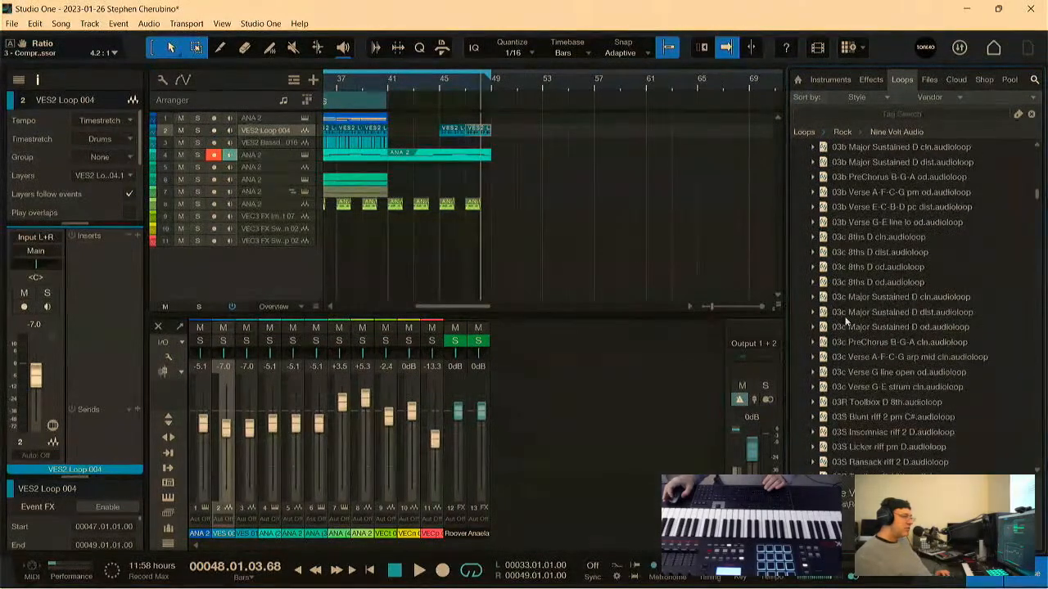
# Step: Sort the Loops library by Instrument first and Style second
pyautogui.click(871, 97)
pyautogui.click(874, 145)
pyautogui.click(920, 96)
pyautogui.click(936, 131)
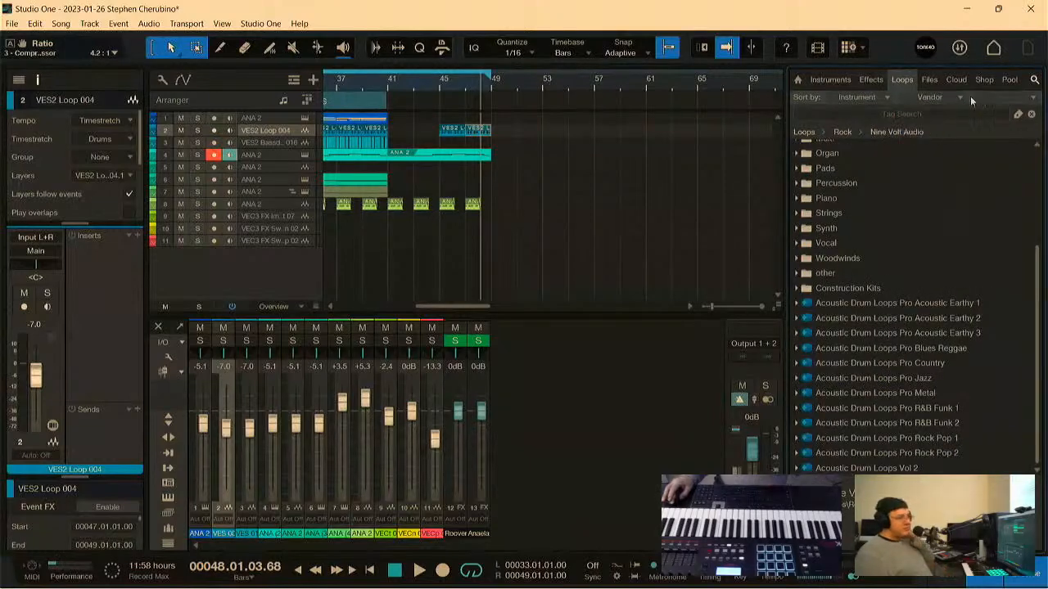
pyautogui.click(950, 97)
pyautogui.click(863, 141)
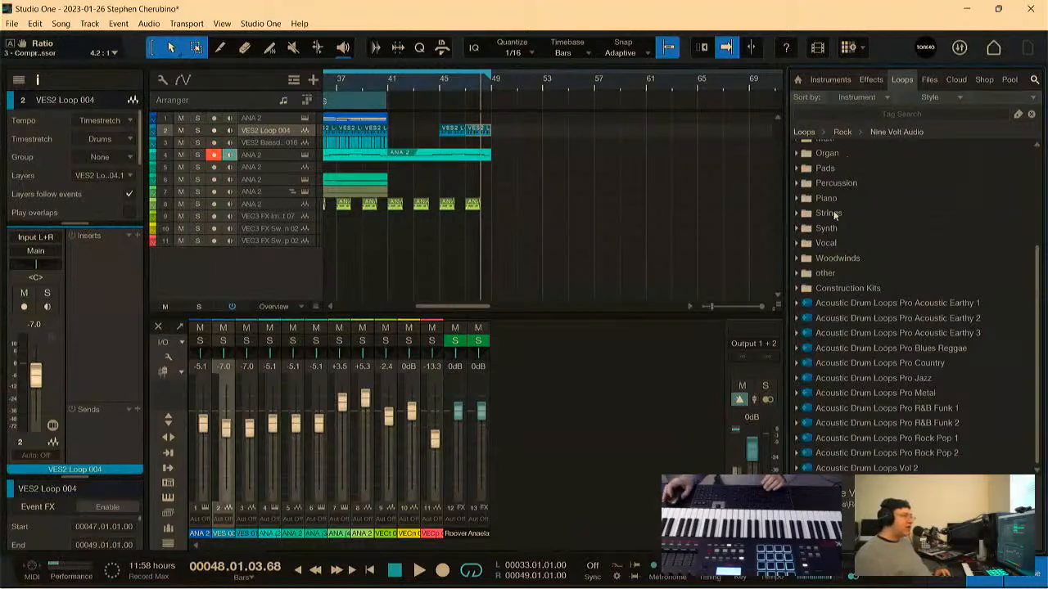
# Step: Open the Rock folder within the Drums loops and preview 085_Remember_Drums_Mix 1 and Mix 10
pyautogui.scroll(4, 829, 168)
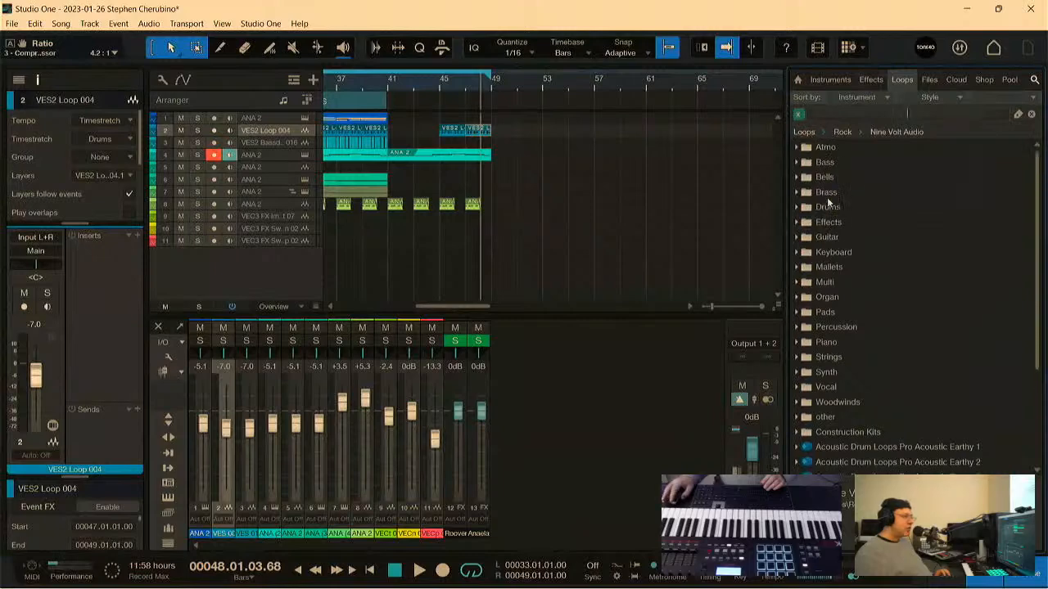
pyautogui.doubleClick(825, 208)
pyautogui.scroll(-1, 828, 225)
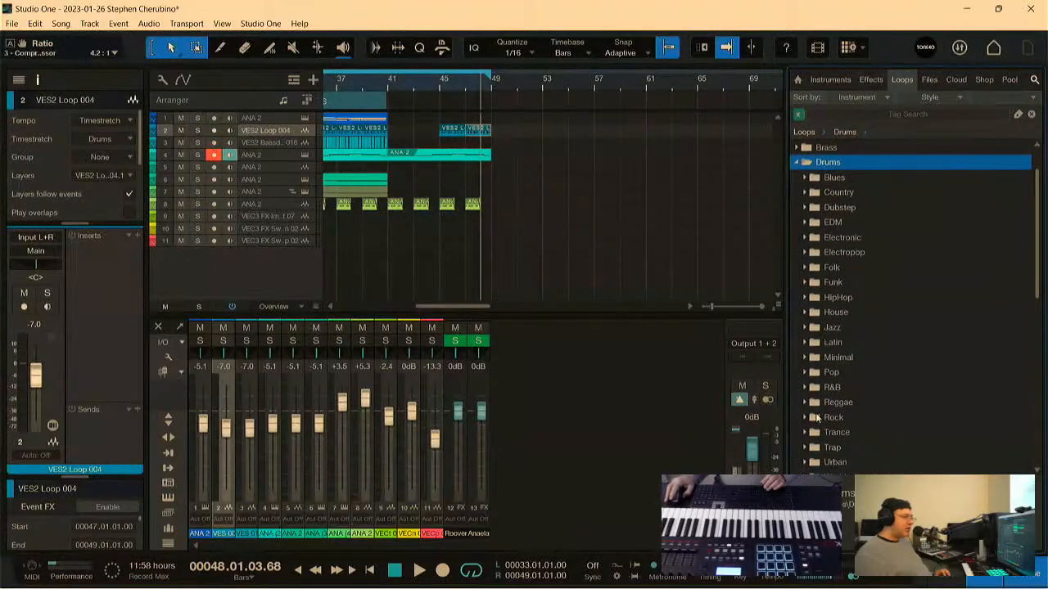
pyautogui.doubleClick(817, 417)
pyautogui.scroll(-2, 882, 303)
pyautogui.click(885, 358)
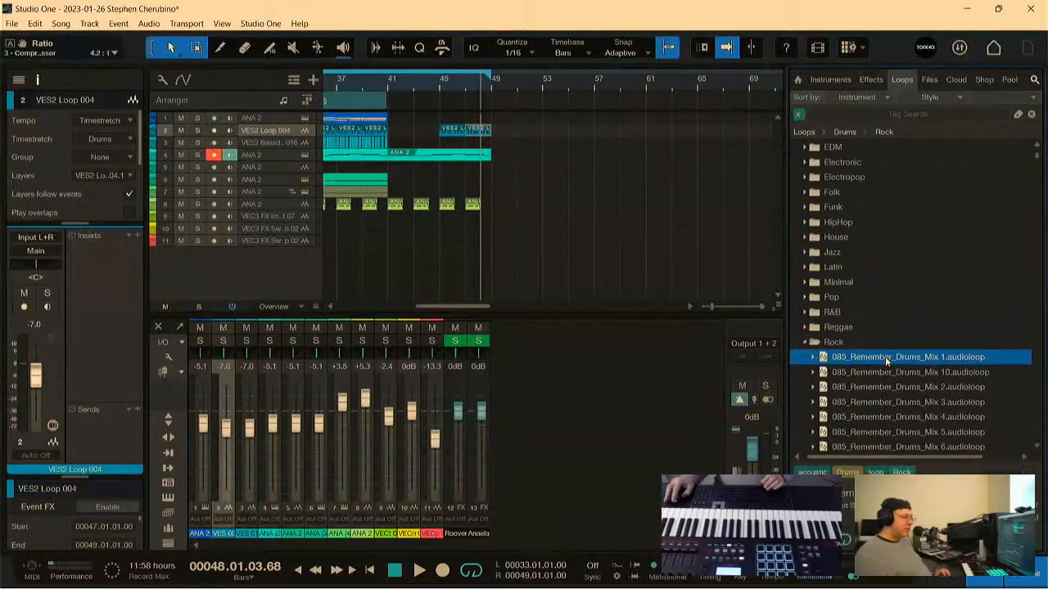
pyautogui.click(905, 370)
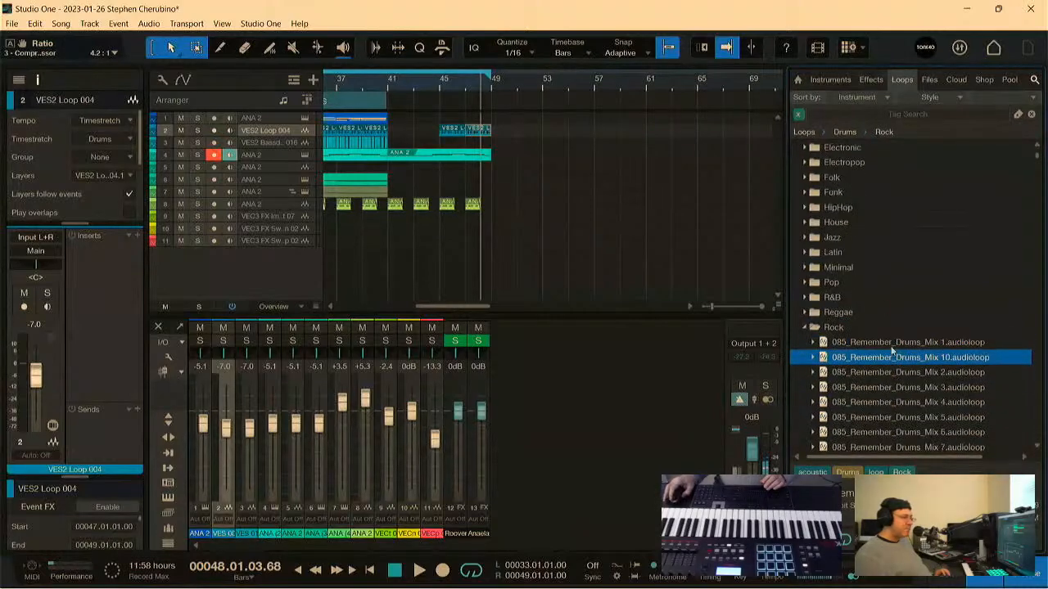
# Step: Preview 085_Remember_Drums_Mix 2 through 6 and add Mix 6 to track 3 at bar 49
pyautogui.scroll(-3, 888, 299)
pyautogui.click(907, 269)
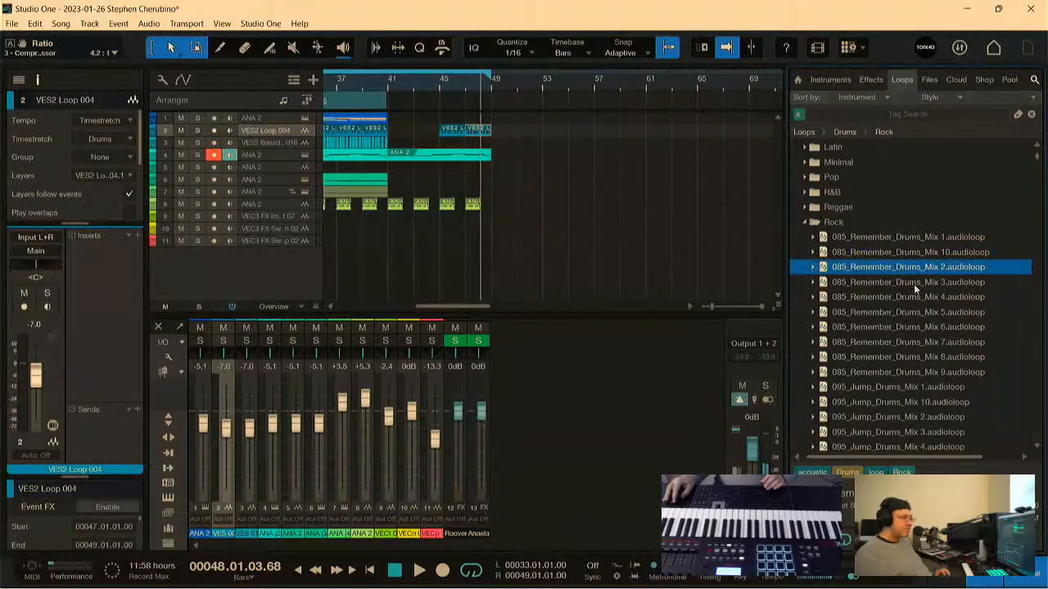
pyautogui.click(916, 283)
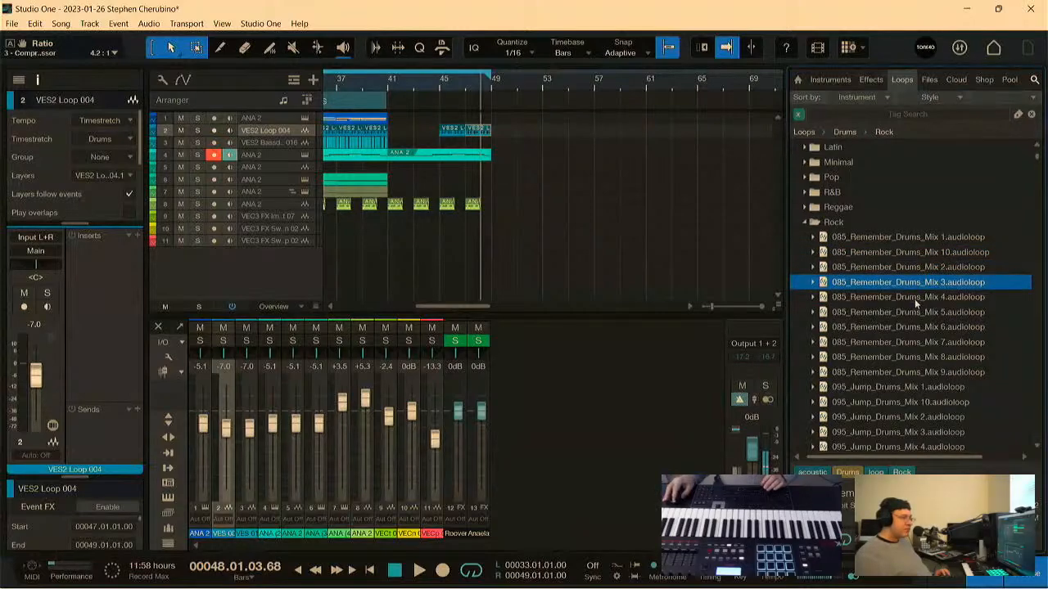
pyautogui.click(914, 298)
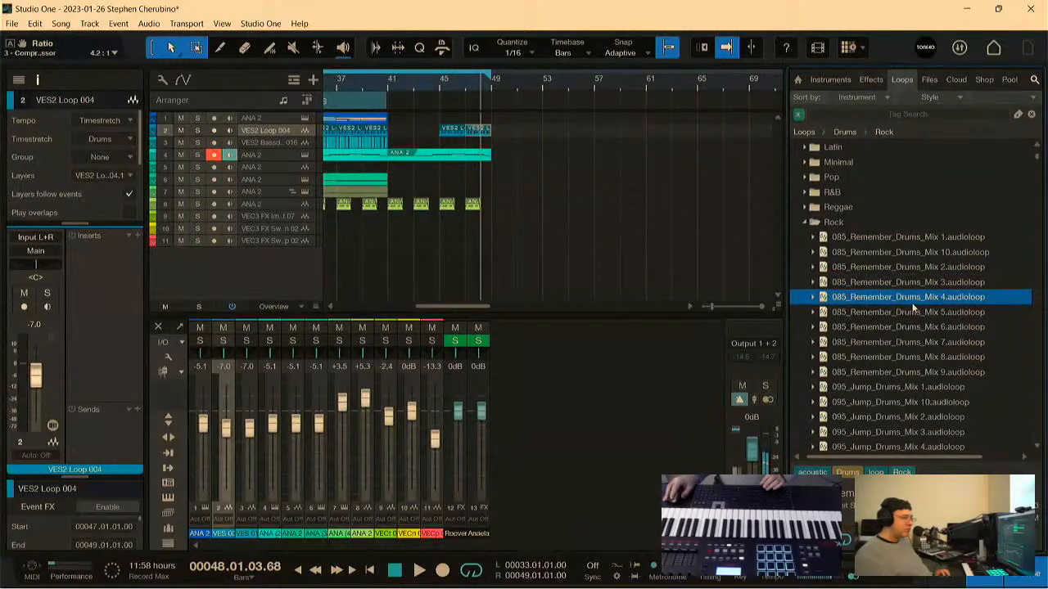
pyautogui.click(908, 311)
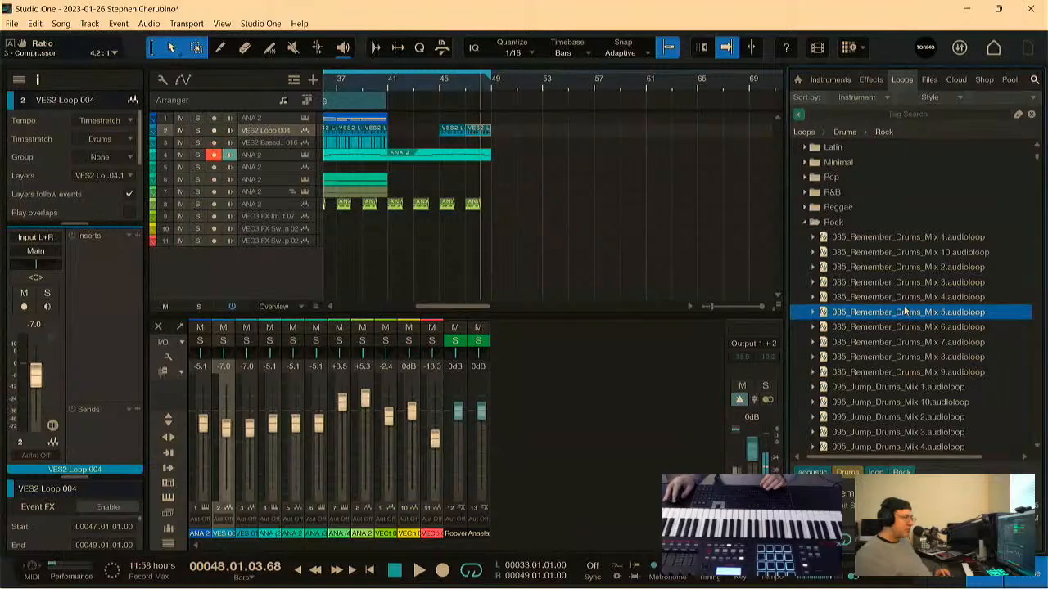
pyautogui.click(899, 328)
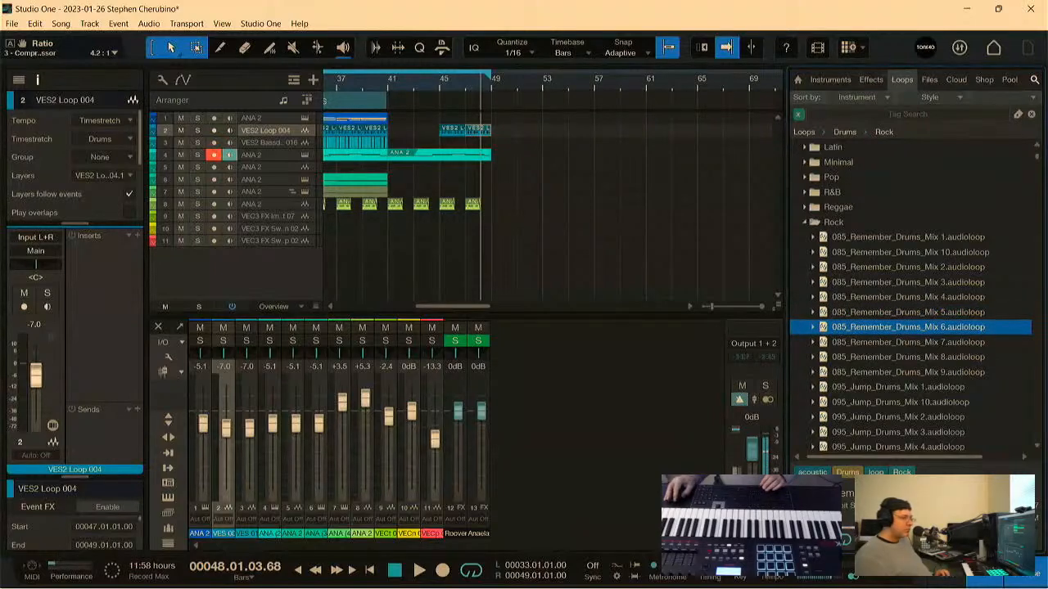
pyautogui.moveTo(918, 326); pyautogui.dragTo(517, 149)
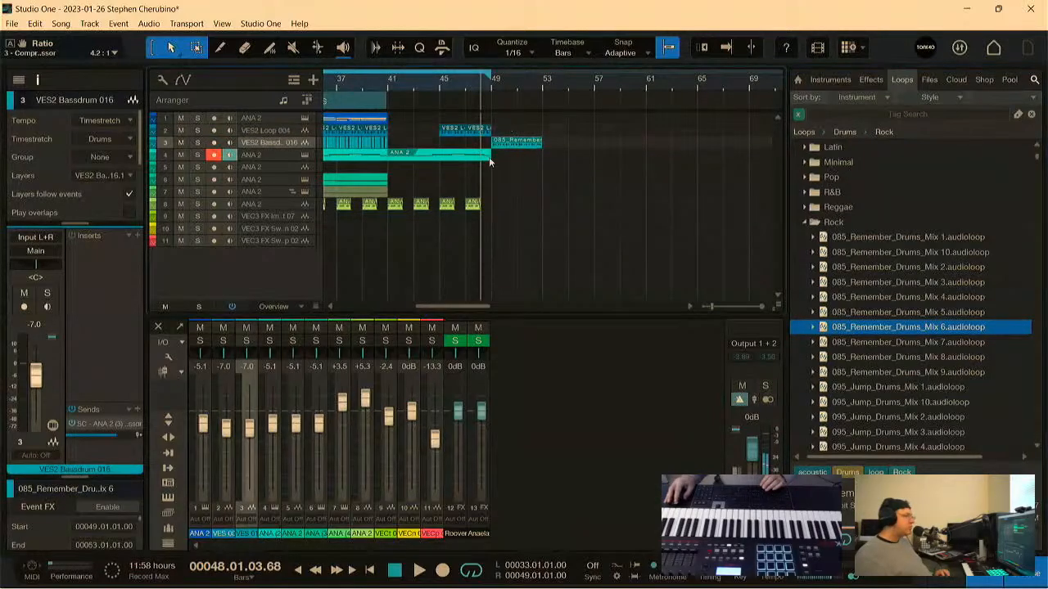
# Step: Copy the Chorus ANA 2 clip on track 1 to bar 49 and play the arrangement from there
pyautogui.hscroll(-2, 396, 78)
pyautogui.click(393, 121)
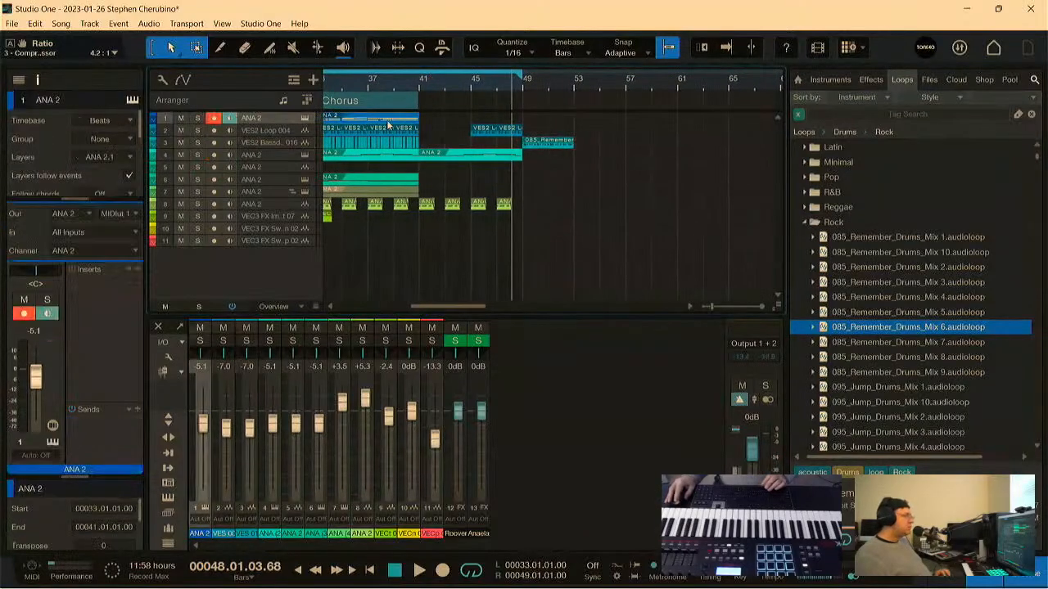
pyautogui.moveTo(383, 121); pyautogui.dragTo(586, 120)
pyautogui.click(527, 89)
pyautogui.press('f')
pyautogui.press('space')
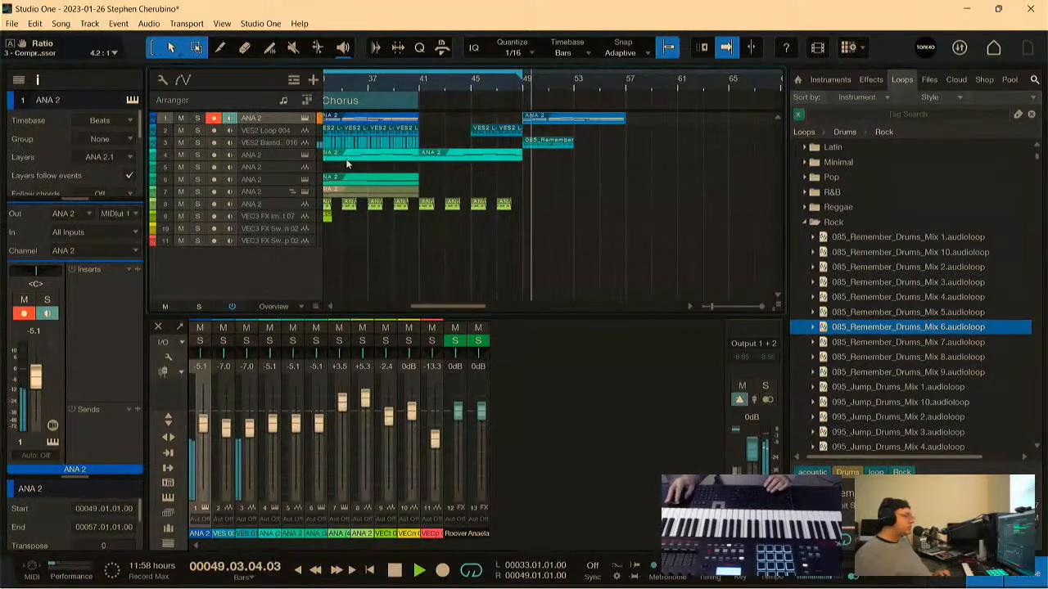
# Step: Move the 085_Remember_Drums_Mix 6 clip onto its own new track at bar 49, raise that track's volume to +3.7 dB, and play it
pyautogui.moveTo(543, 144); pyautogui.dragTo(552, 258)
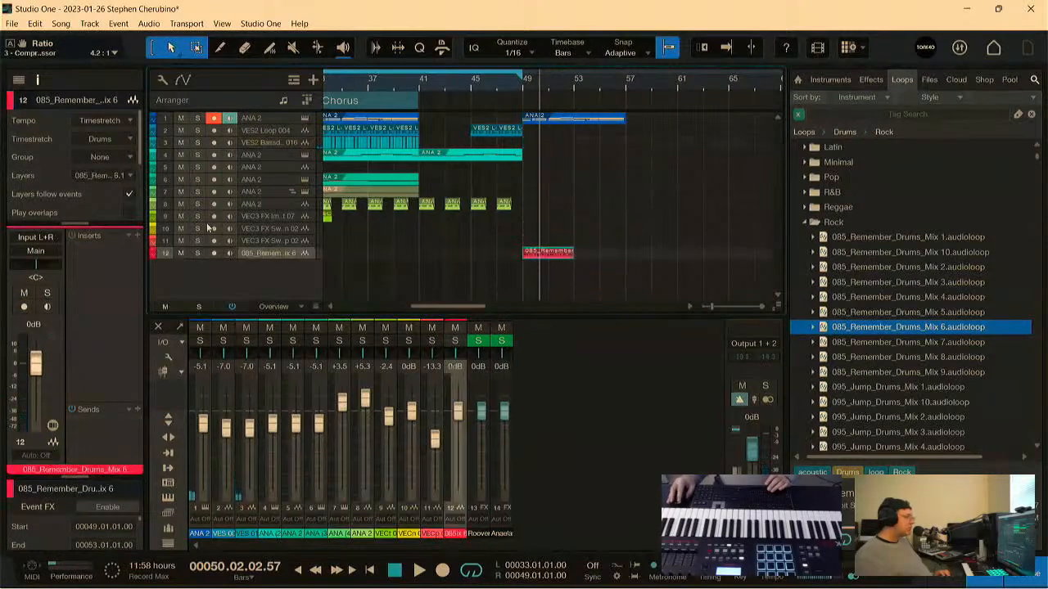
pyautogui.moveTo(257, 258)
pyautogui.mouseDown()
pyautogui.moveTo(252, 288)
pyautogui.moveTo(247, 272)
pyautogui.mouseUp()
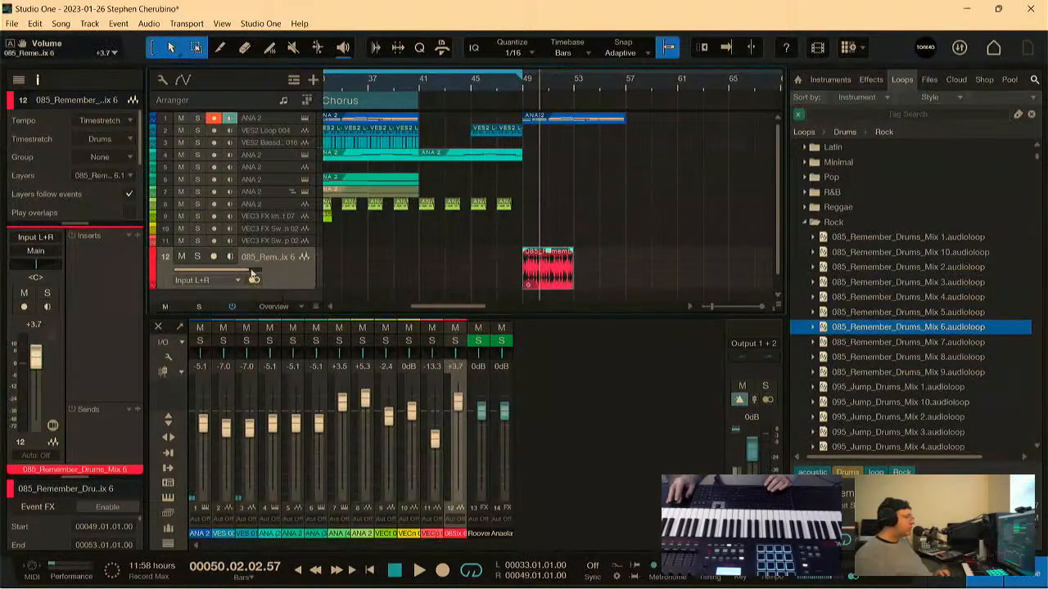
pyautogui.click(524, 86)
pyautogui.press('space')
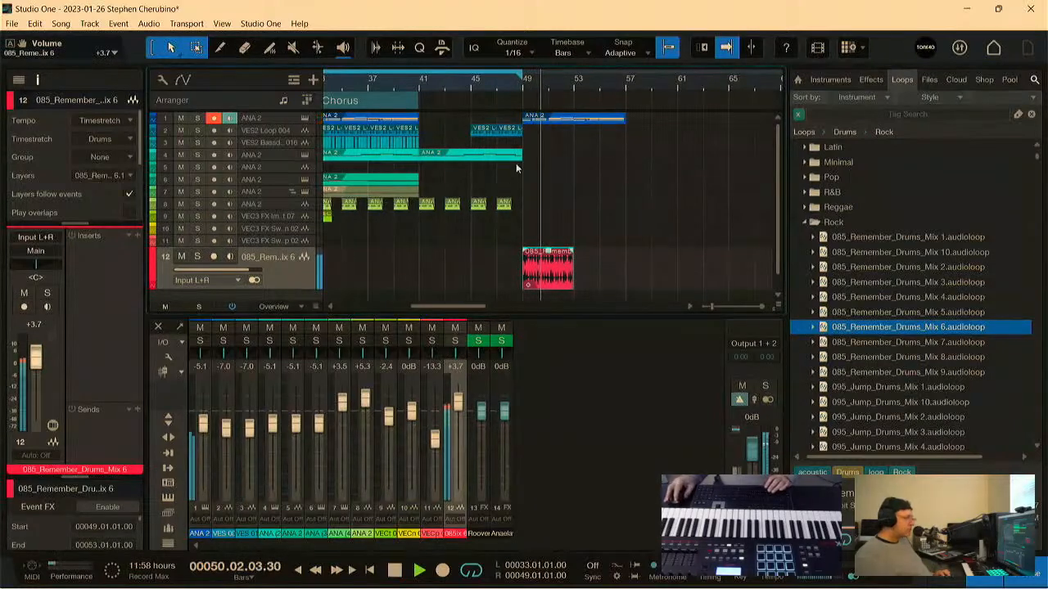
# Step: Place copies of the ANA 2 clips from tracks 4 and 6 at bar 49 on their own tracks
pyautogui.click(492, 154)
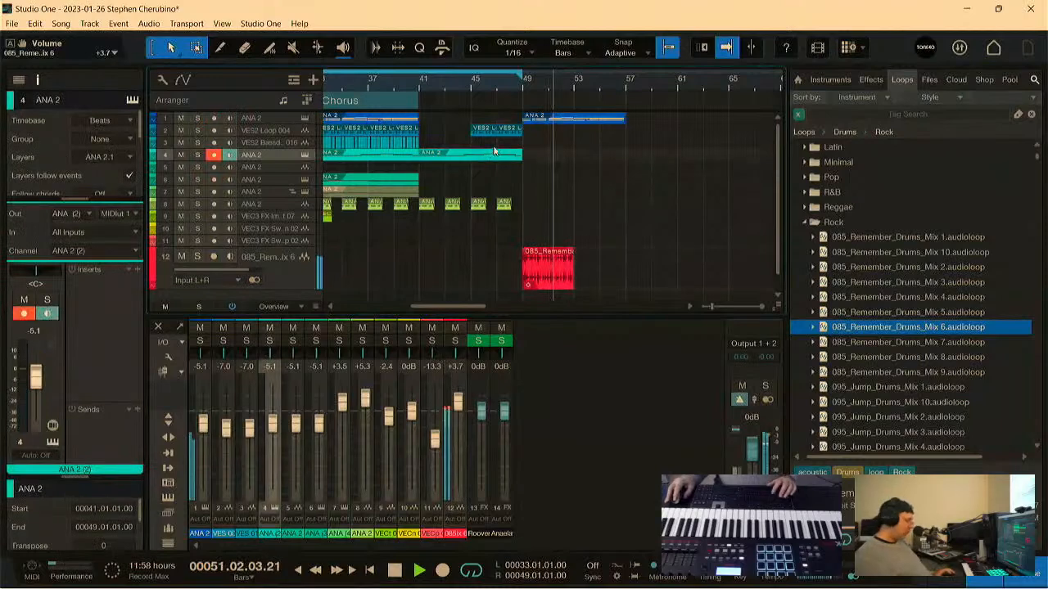
pyautogui.press('d')
pyautogui.click(401, 182)
pyautogui.press('d')
pyautogui.moveTo(473, 184); pyautogui.dragTo(565, 181)
pyautogui.click(522, 80)
pyautogui.moveTo(454, 80); pyautogui.dragTo(496, 65)
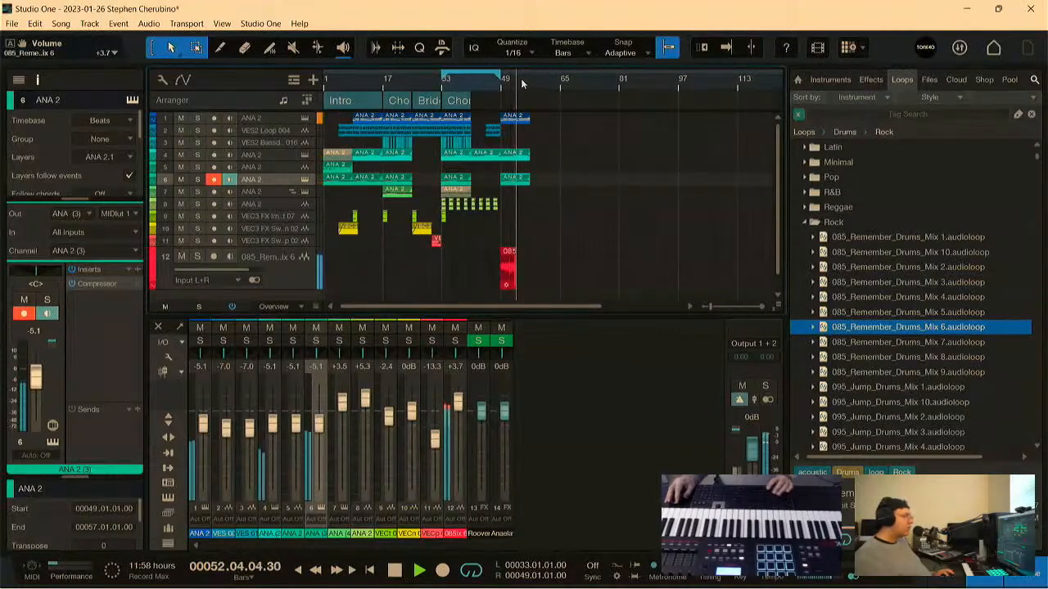
pyautogui.moveTo(506, 78); pyautogui.dragTo(469, 78)
pyautogui.press('space')
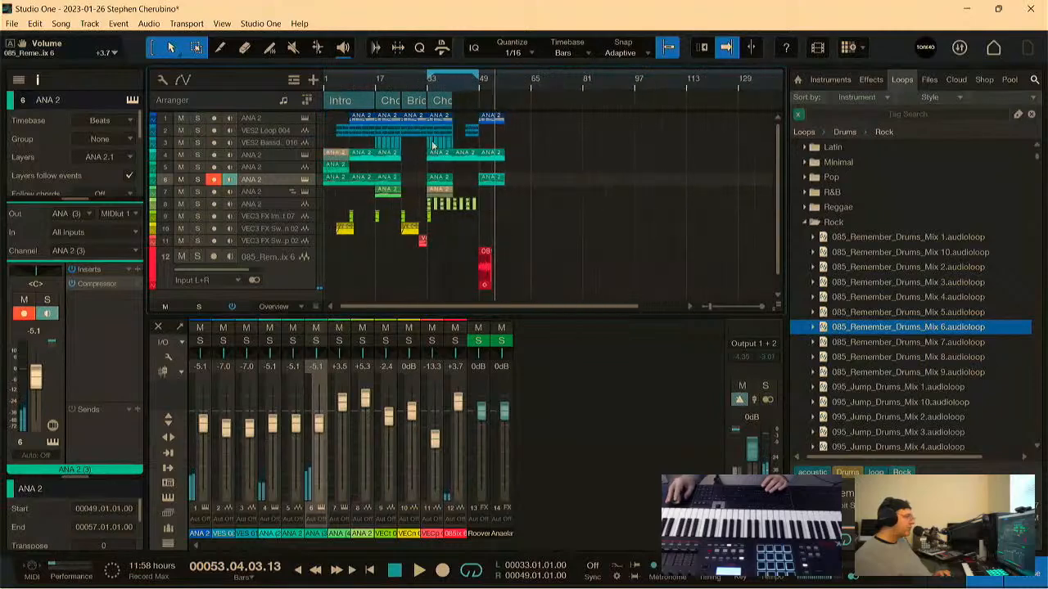
# Step: Copy the first Chorus's ANA 2 clip on track 7 to bar 49 and start playback
pyautogui.click(390, 191)
pyautogui.moveTo(390, 191); pyautogui.dragTo(492, 192)
pyautogui.click(483, 91)
pyautogui.press('space')
pyautogui.moveTo(487, 89); pyautogui.dragTo(475, 124)
# Step: Try the section without the track 1 ANA 2 clip at bar 49, playing from there, and undo the deletion
pyautogui.click(452, 121)
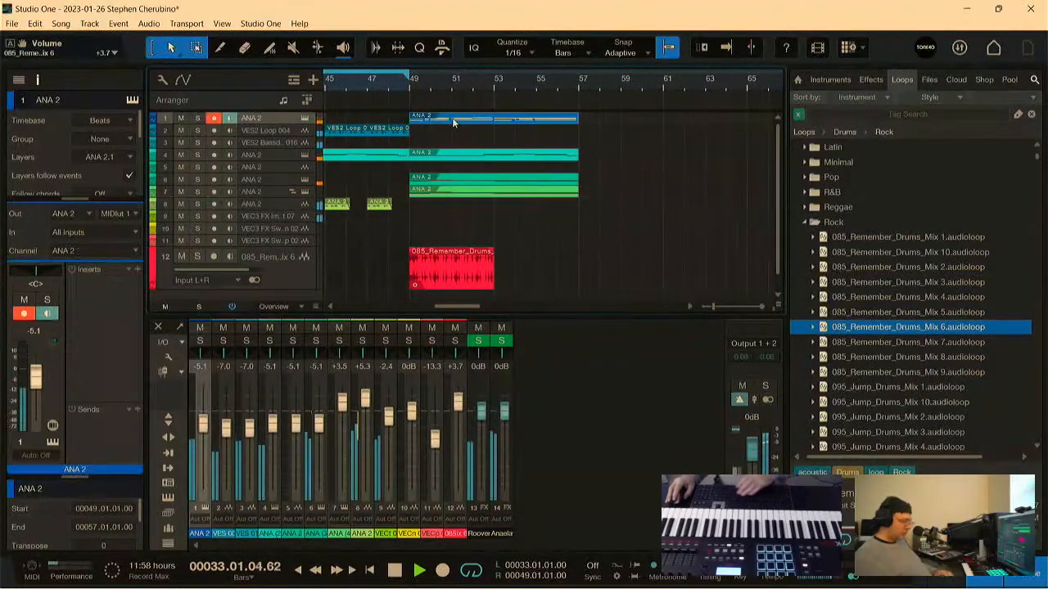
pyautogui.press('Delete')
pyautogui.click(410, 84)
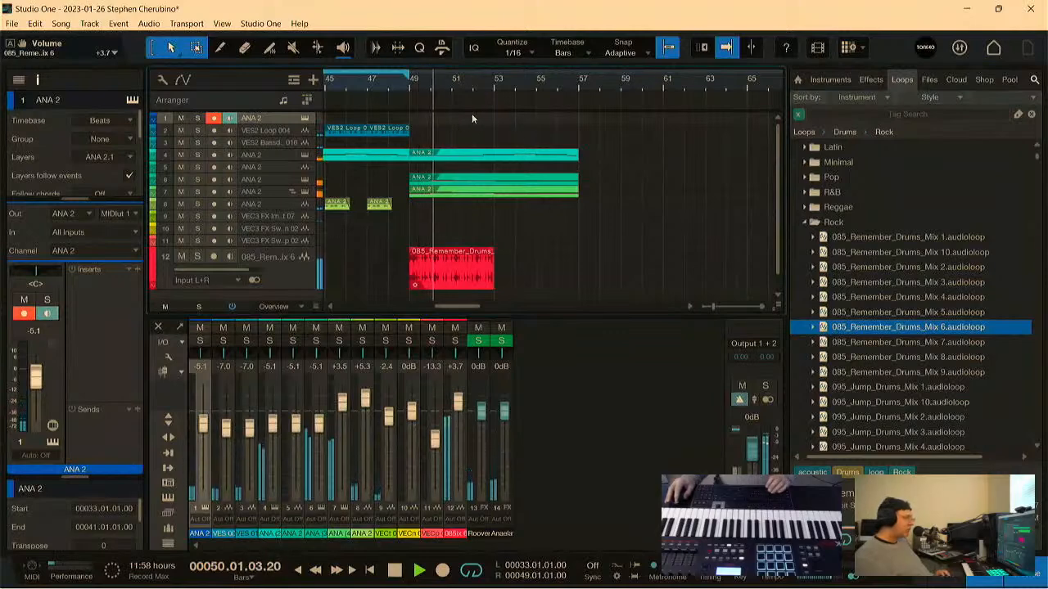
pyautogui.hotkey('ctrl', 'z')
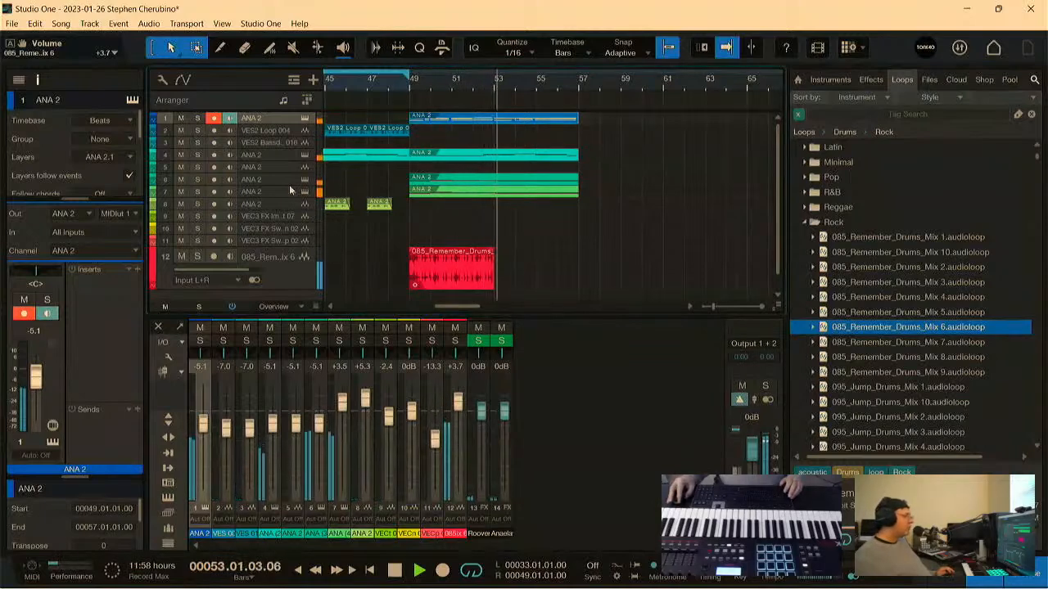
# Step: Enlarge track 6, delete its ANA 2 clip at bar 49, and listen to the section from bar 49
pyautogui.moveTo(287, 186); pyautogui.dragTo(286, 244)
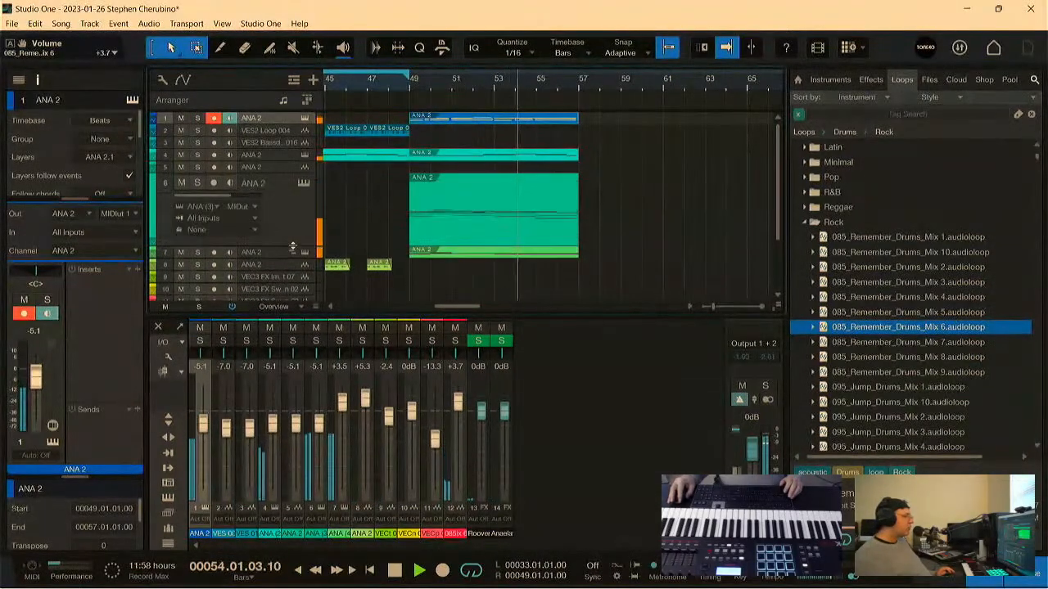
pyautogui.click(462, 227)
pyautogui.press('Delete')
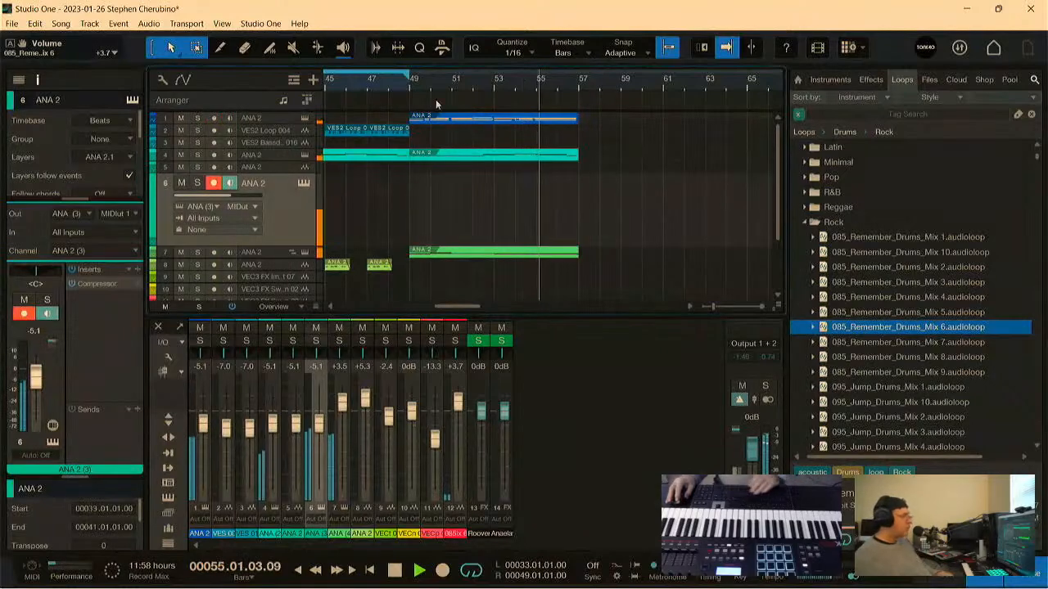
pyautogui.click(408, 84)
pyautogui.scroll(-4, 446, 72)
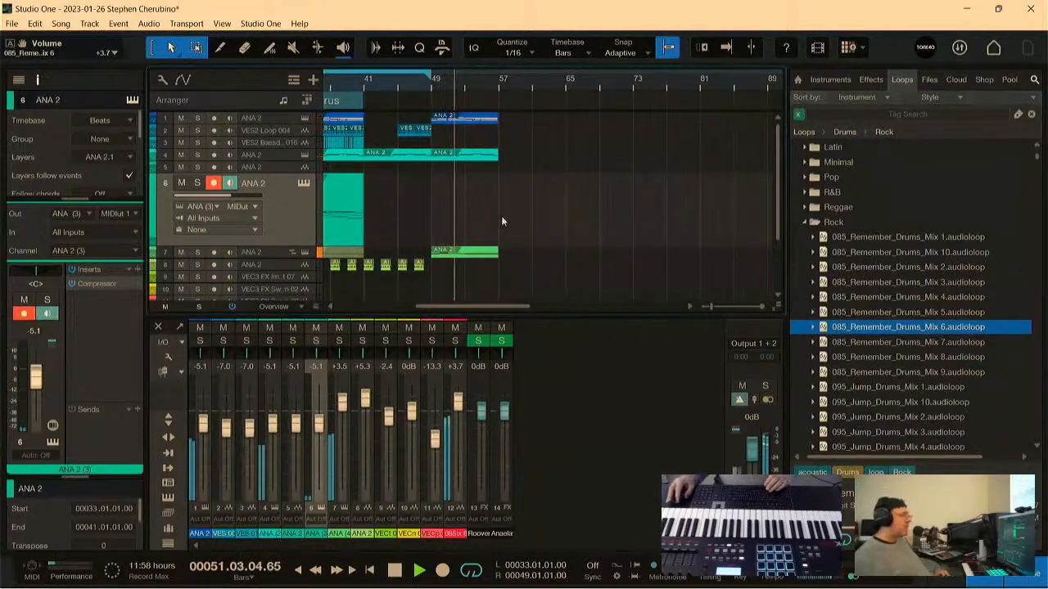
pyautogui.press('f')
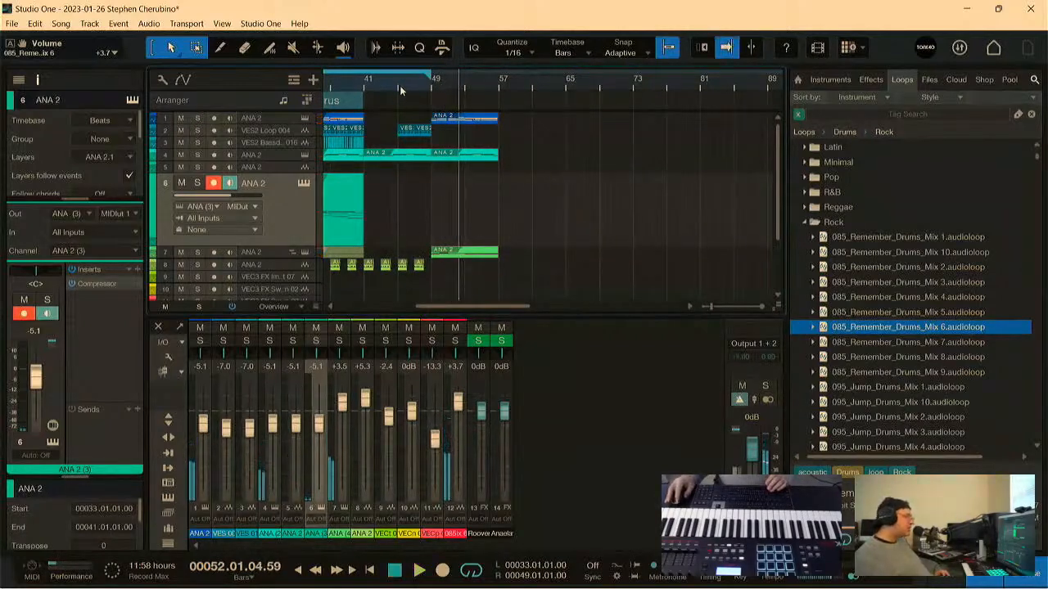
# Step: Add an arranger section from bar 41 to bar 49 and name it Bridge
pyautogui.moveTo(400, 90); pyautogui.dragTo(434, 80)
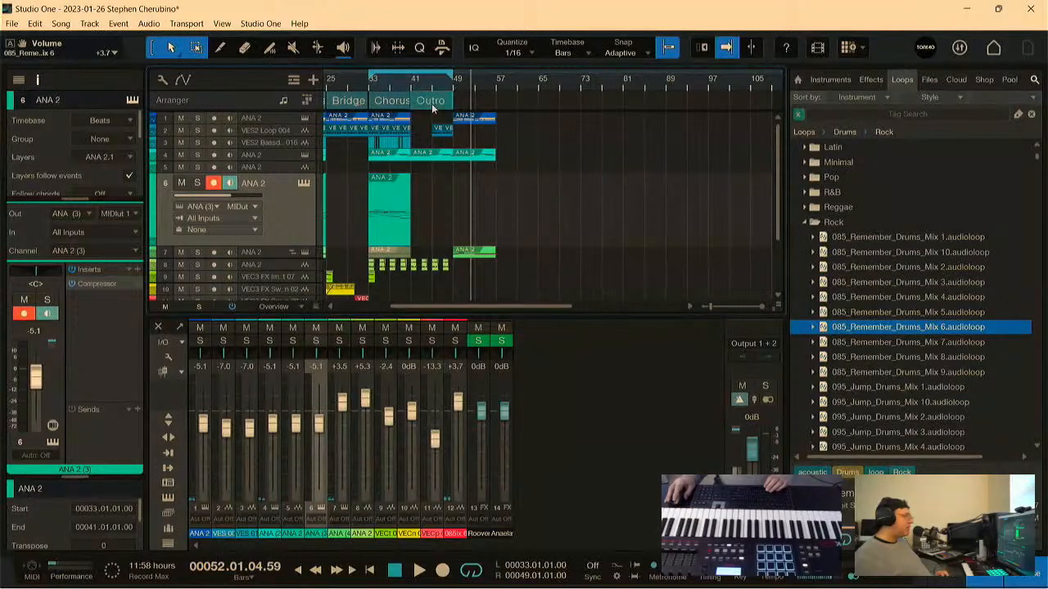
pyautogui.rightClick(434, 106)
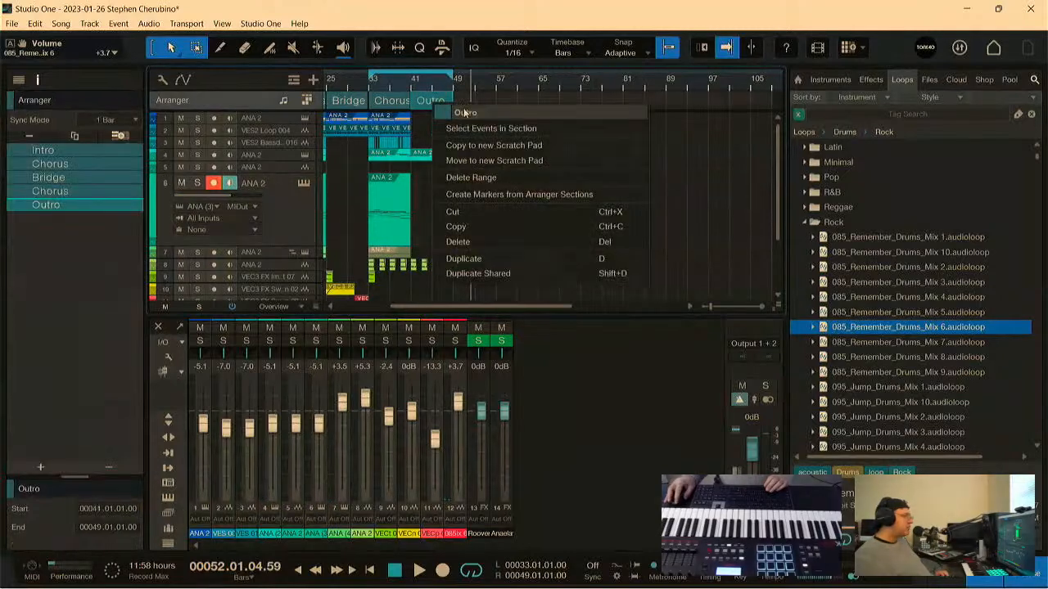
pyautogui.write('Bridge')
pyautogui.press('Return')
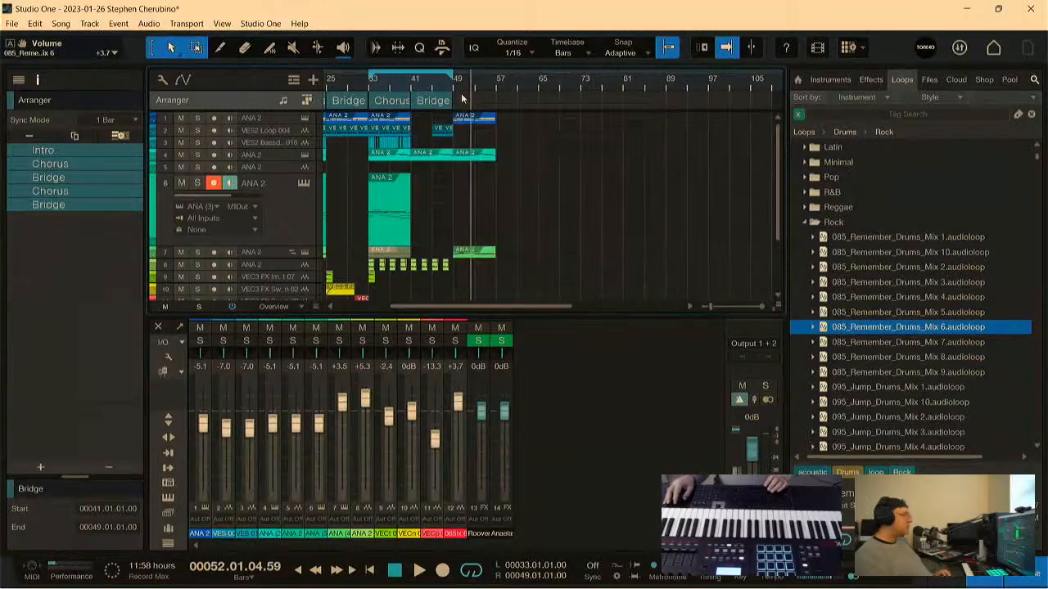
# Step: Add an arranger section from bar 49 to bar 57 and name it Outro
pyautogui.doubleClick(463, 99)
pyautogui.click(460, 102)
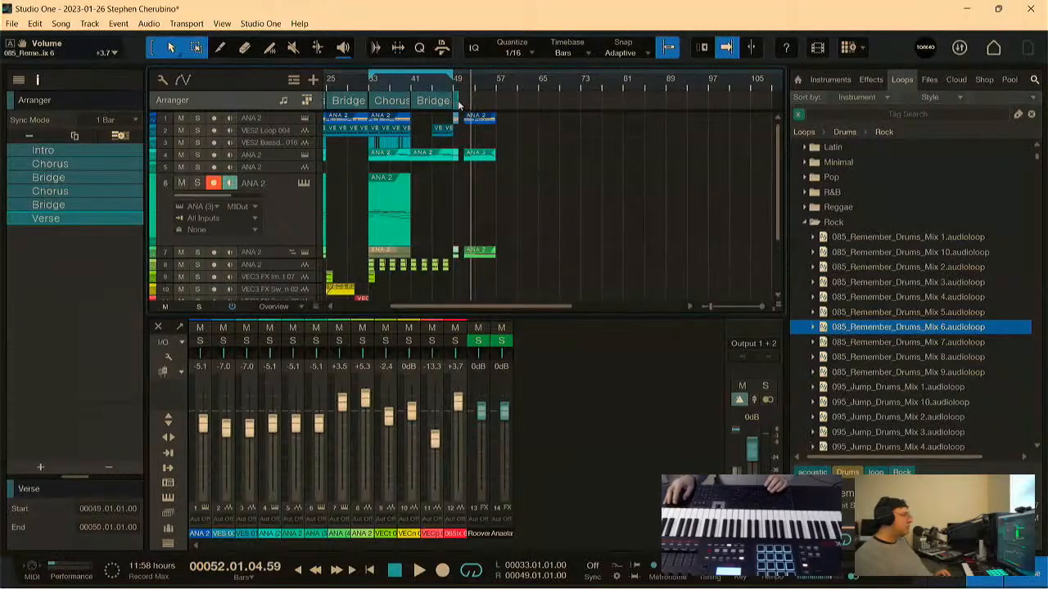
pyautogui.moveTo(459, 86); pyautogui.dragTo(569, 115)
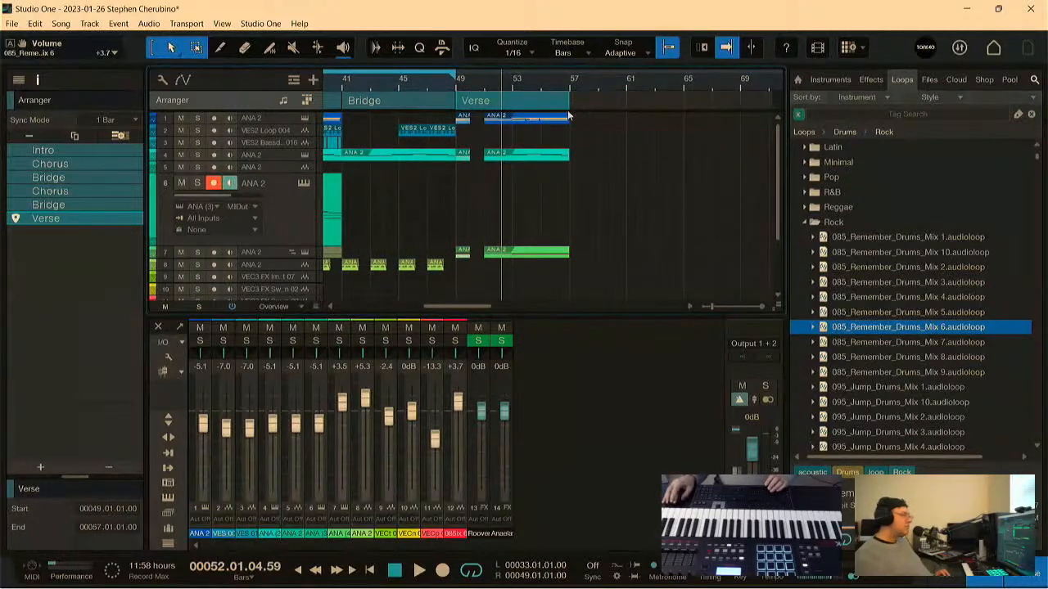
pyautogui.rightClick(491, 101)
pyautogui.click(523, 112)
pyautogui.write('Outro')
pyautogui.press('Return')
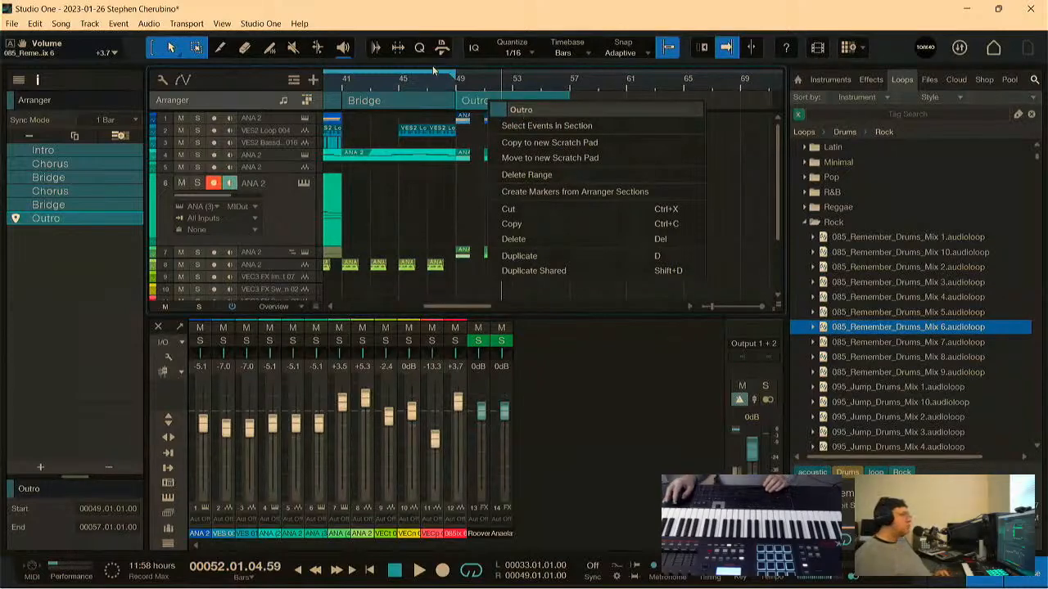
# Step: Extend the loop range's end to bar 57 and play the arrangement from bar 33
pyautogui.click(440, 85)
pyautogui.moveTo(457, 77); pyautogui.dragTo(576, 84)
pyautogui.moveTo(476, 82); pyautogui.dragTo(381, 87)
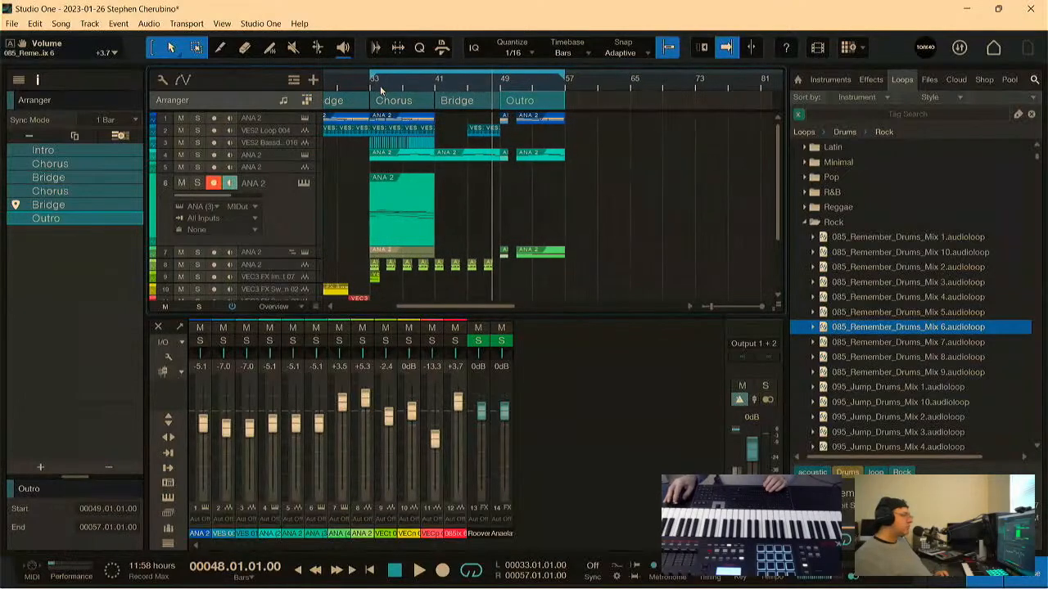
pyautogui.click(369, 83)
pyautogui.press('space')
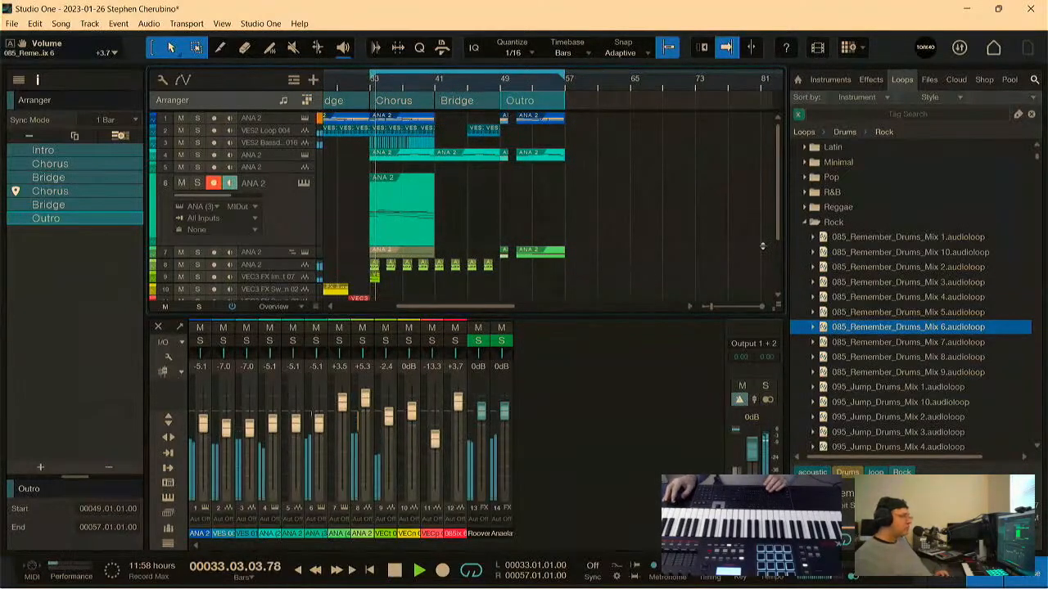
# Step: Reduce the track heights to fit all tracks and copy the VEC3 FX Impact clip on track 9 to bar 41
pyautogui.moveTo(316, 307); pyautogui.dragTo(312, 371)
pyautogui.moveTo(447, 88)
pyautogui.mouseDown()
pyautogui.moveTo(461, 100)
pyautogui.moveTo(459, 90)
pyautogui.moveTo(441, 92)
pyautogui.mouseUp()
pyautogui.moveTo(355, 214); pyautogui.dragTo(435, 215)
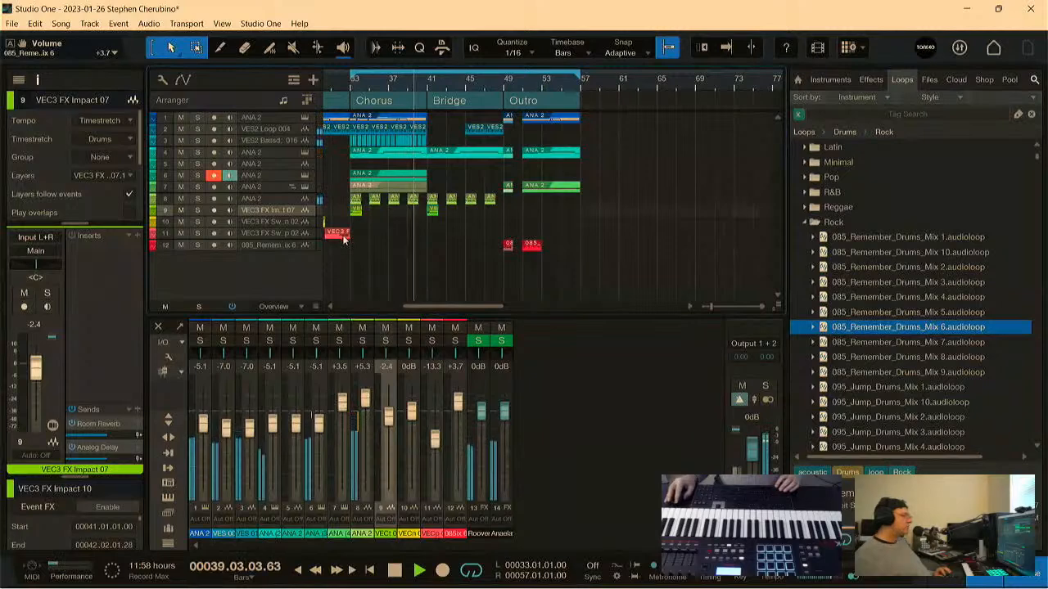
# Step: Place a copy of the VEC3 FX Sweep Up 02 clip on track 11 at bar 46 beat 2, leading into the Outro
pyautogui.moveTo(337, 87); pyautogui.dragTo(379, 82)
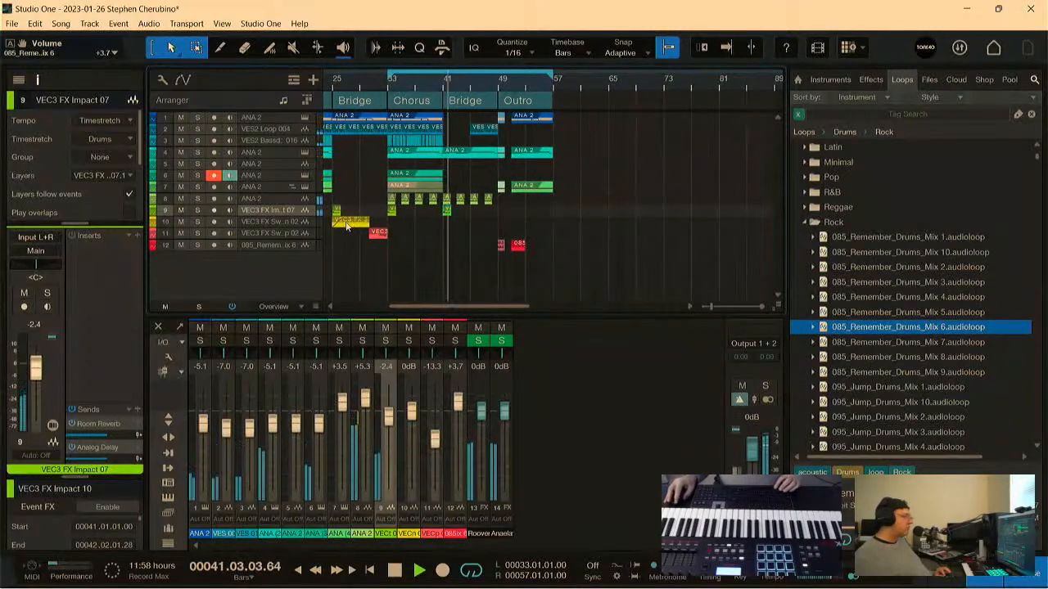
pyautogui.moveTo(470, 85)
pyautogui.mouseDown()
pyautogui.moveTo(450, 106)
pyautogui.moveTo(463, 86)
pyautogui.mouseUp()
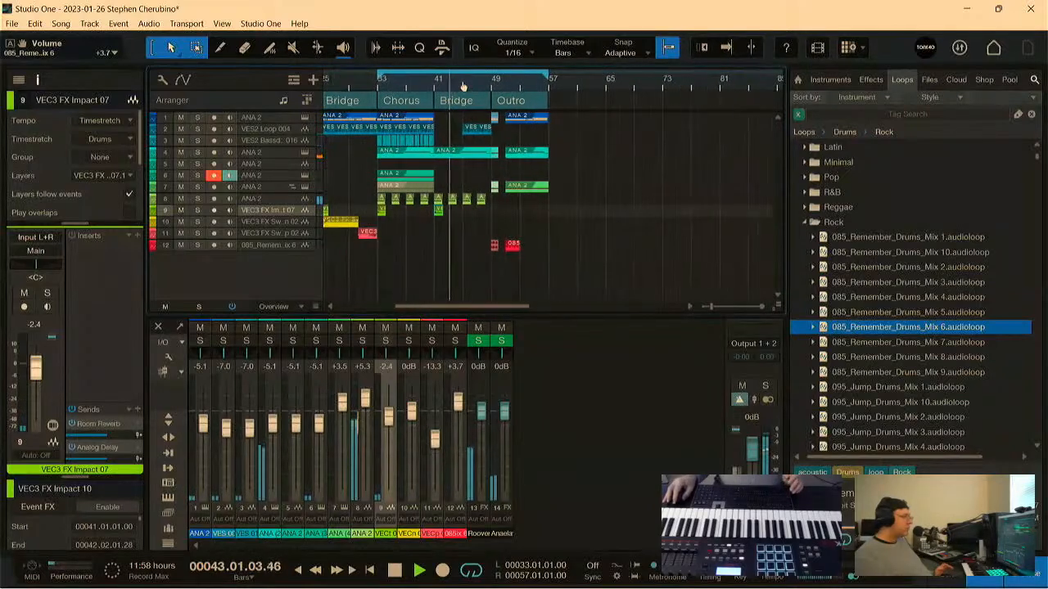
pyautogui.click(368, 234)
pyautogui.moveTo(367, 236); pyautogui.dragTo(480, 235)
pyautogui.moveTo(497, 81); pyautogui.dragTo(497, 130)
pyautogui.moveTo(419, 234); pyautogui.dragTo(434, 238)
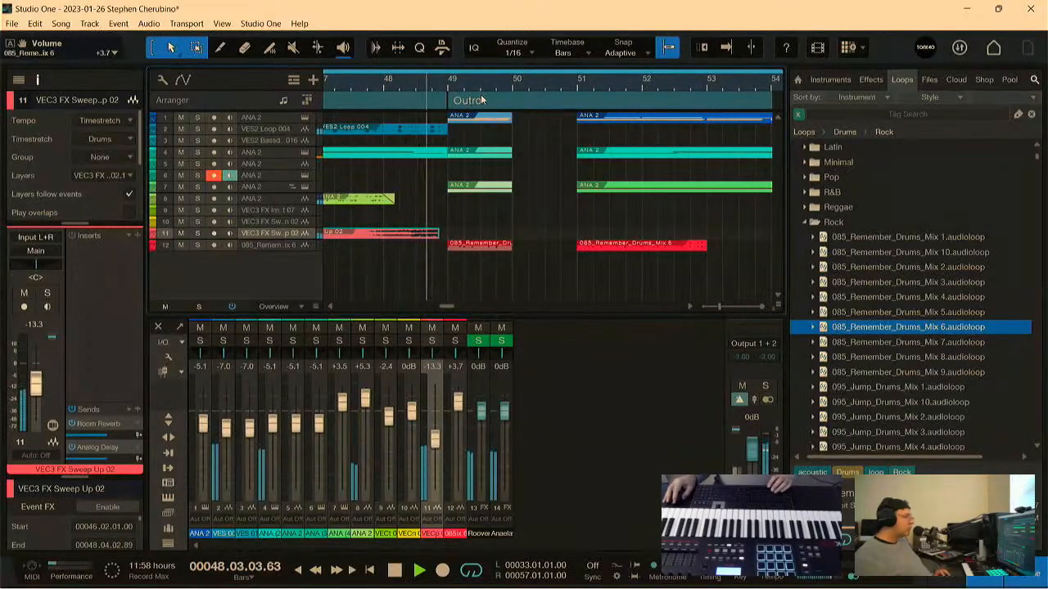
# Step: Stop playback and delete all clips from bar 51 onward in the Outro, keeping the one-bar clips at bar 49
pyautogui.moveTo(469, 81); pyautogui.dragTo(421, 80)
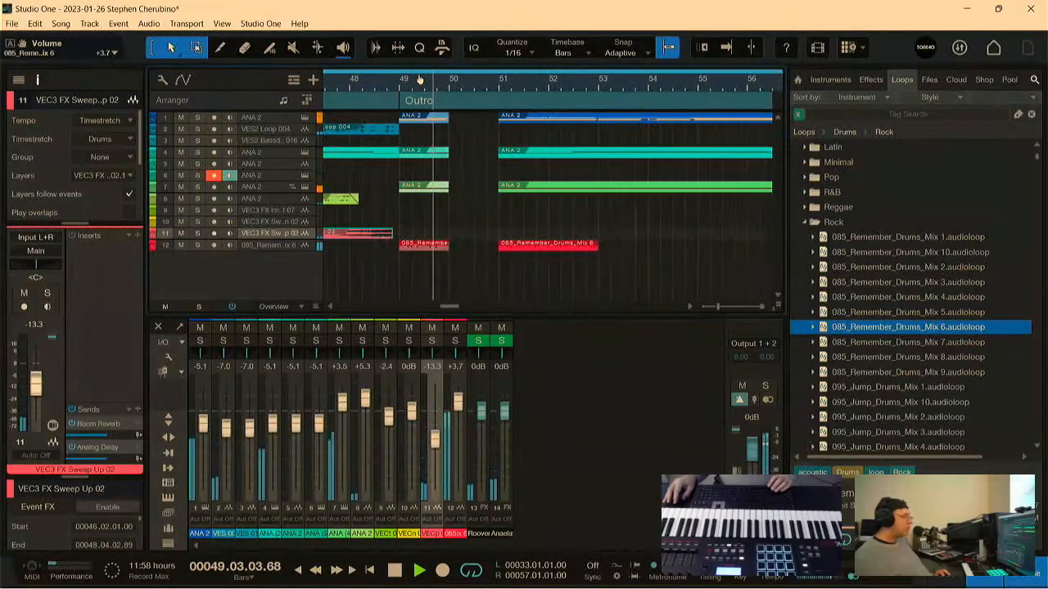
pyautogui.scroll(-2, 422, 79)
pyautogui.press('space')
pyautogui.scroll(-2, 450, 82)
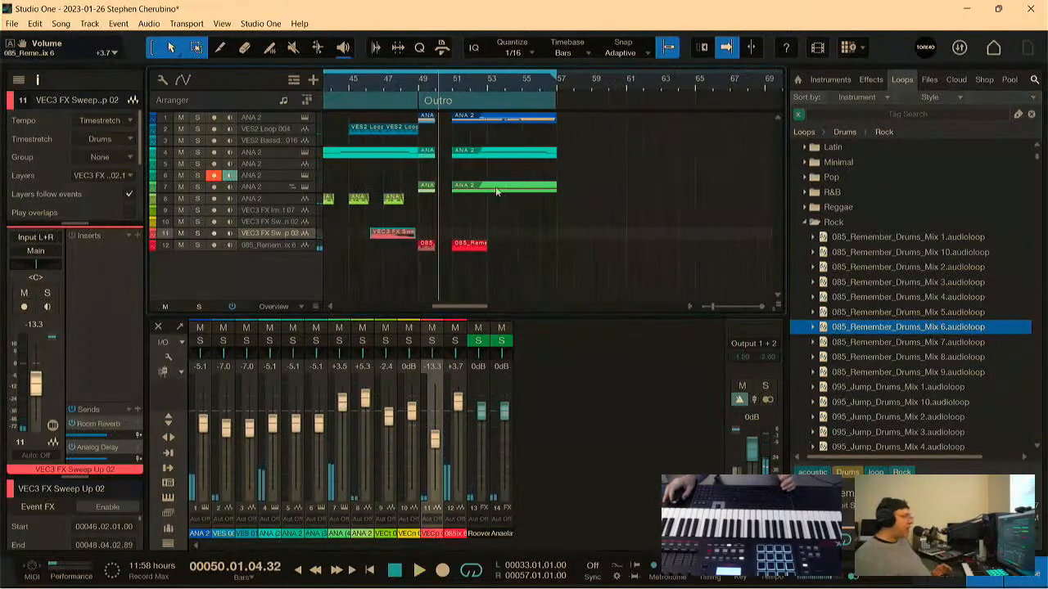
pyautogui.moveTo(599, 251); pyautogui.dragTo(455, 115)
pyautogui.press('Delete')
# Step: Try to place the Outro's one-bar clips together at bar 50 beat 3, and undo the placement
pyautogui.scroll(4, 439, 83)
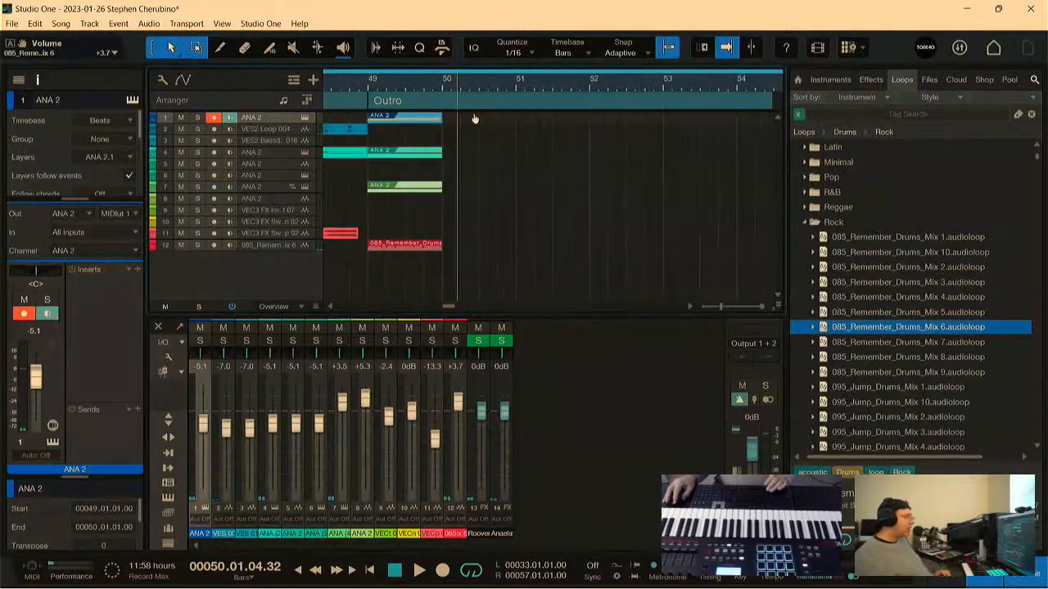
pyautogui.moveTo(475, 274); pyautogui.dragTo(442, 142)
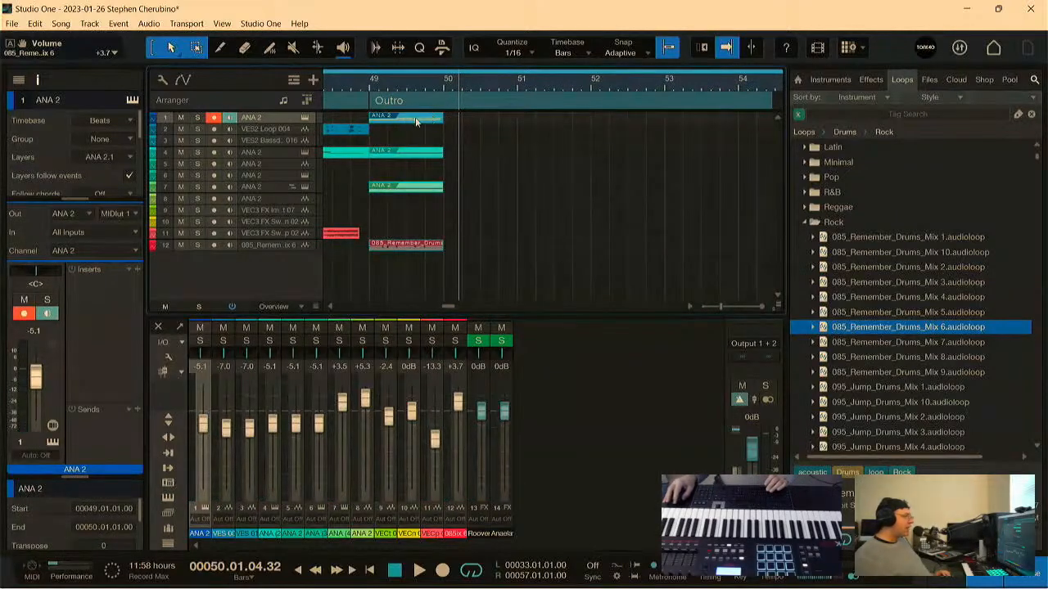
pyautogui.moveTo(413, 122); pyautogui.dragTo(527, 134)
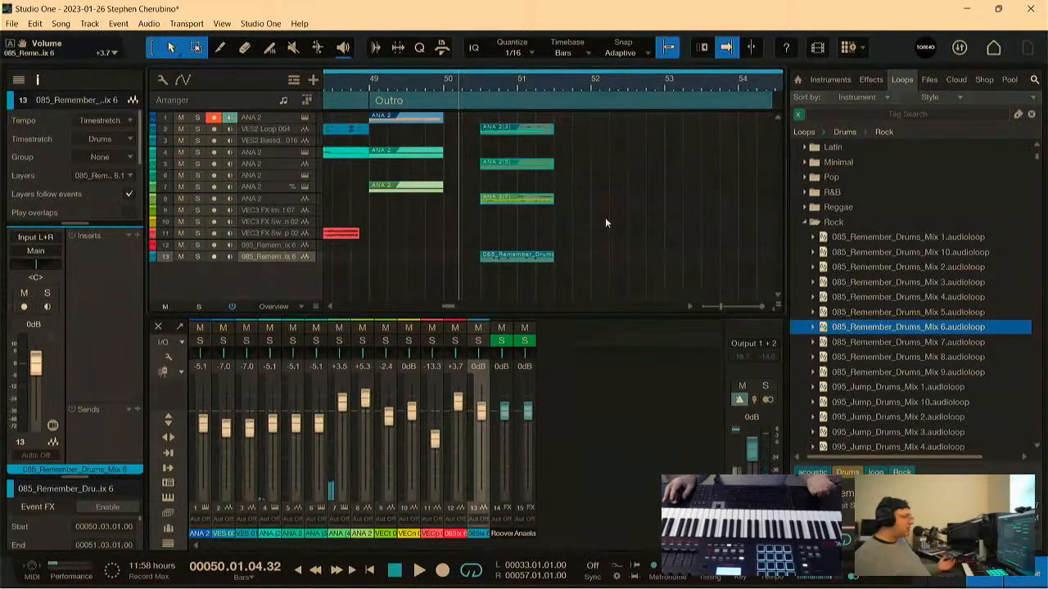
pyautogui.hotkey('ctrl', 'z')
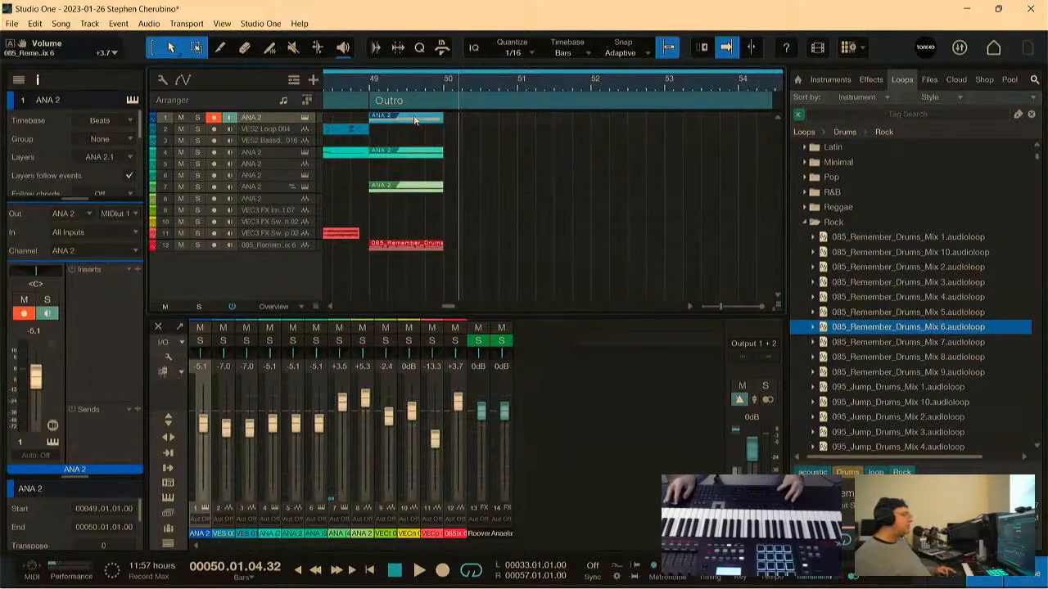
# Step: Try placing copies of track 1's one-bar ANA 2 clip after bar 50, and remove them
pyautogui.moveTo(513, 120)
pyautogui.mouseDown()
pyautogui.moveTo(496, 128)
pyautogui.moveTo(513, 123)
pyautogui.mouseUp()
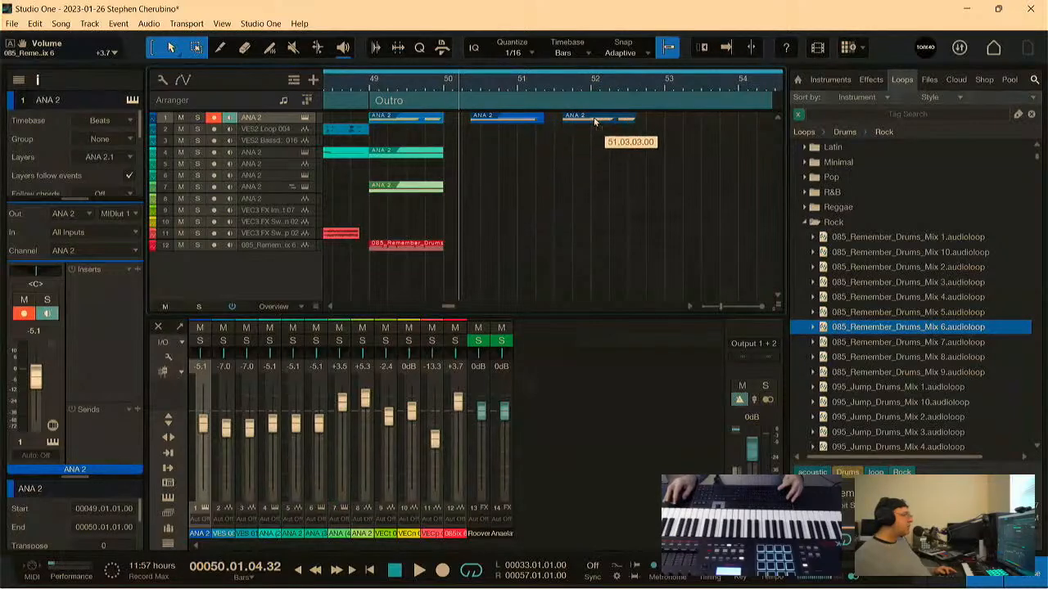
pyautogui.hotkey('ctrl', 'z')
pyautogui.click(494, 122)
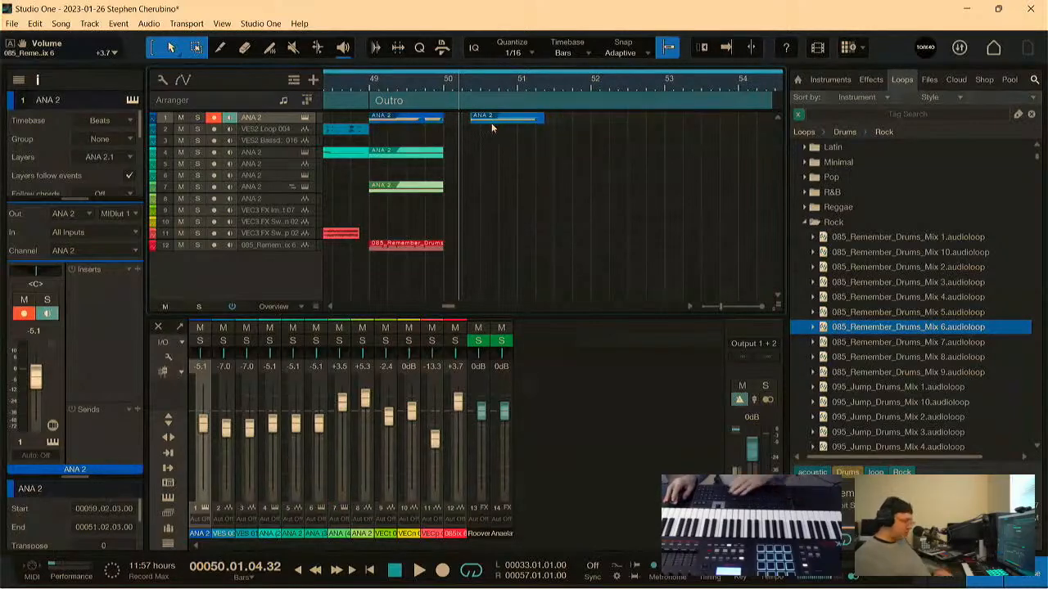
pyautogui.press('Delete')
# Step: Play the Outro's one-bar clips from bar 49 to hear how the section starts
pyautogui.click(438, 154)
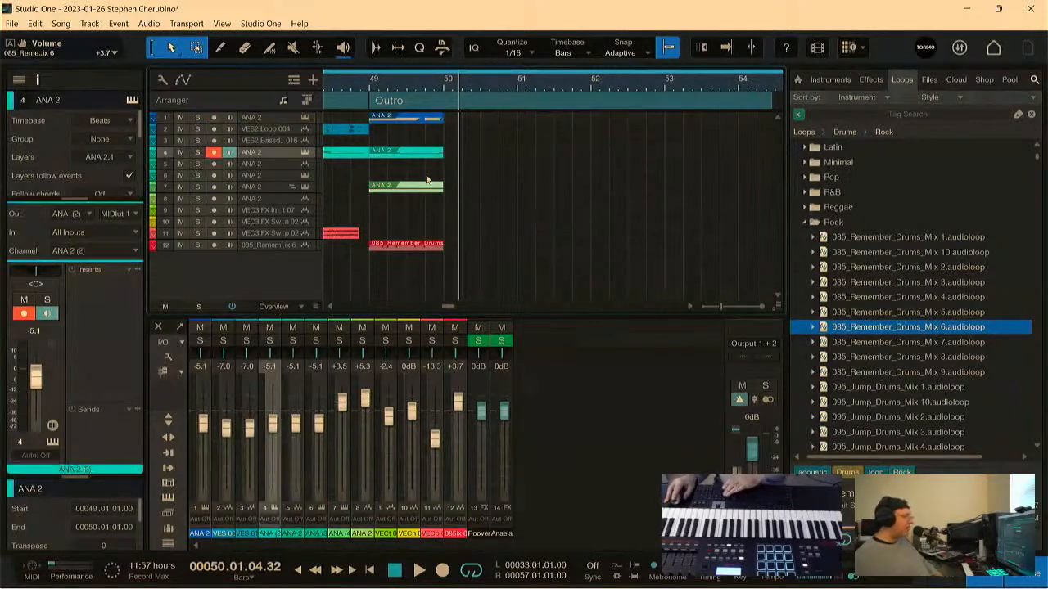
pyautogui.click(425, 245)
pyautogui.click(368, 79)
pyautogui.press('space')
pyautogui.moveTo(401, 78); pyautogui.dragTo(458, 70)
pyautogui.press('space')
pyautogui.moveTo(518, 275); pyautogui.dragTo(451, 118)
pyautogui.moveTo(506, 80); pyautogui.dragTo(442, 76)
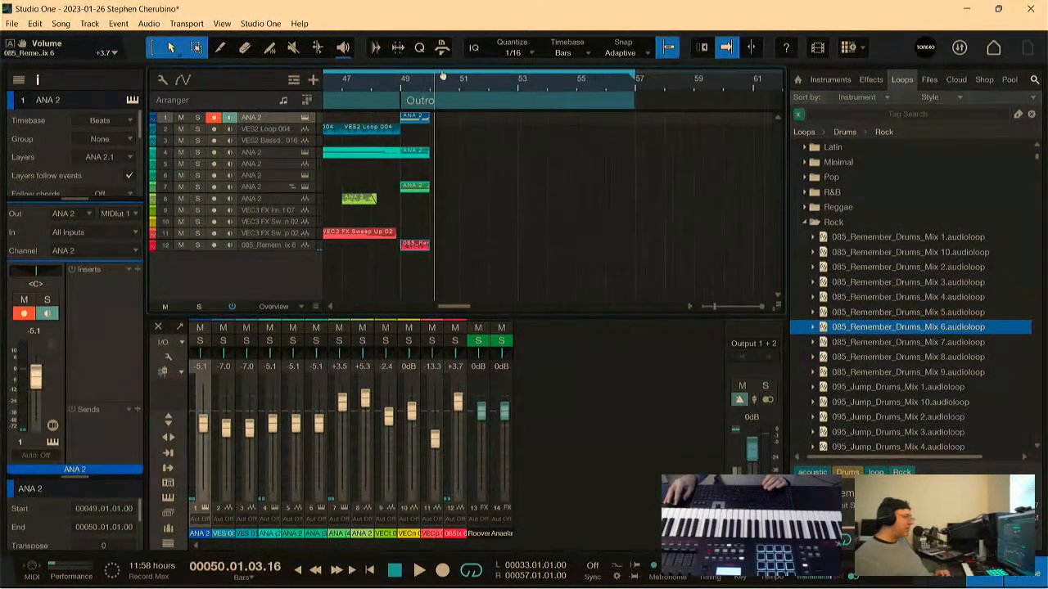
# Step: Try placing an ANA 2 audio clip on track 2 at bar 49 beat 4, and undo it
pyautogui.click(425, 245)
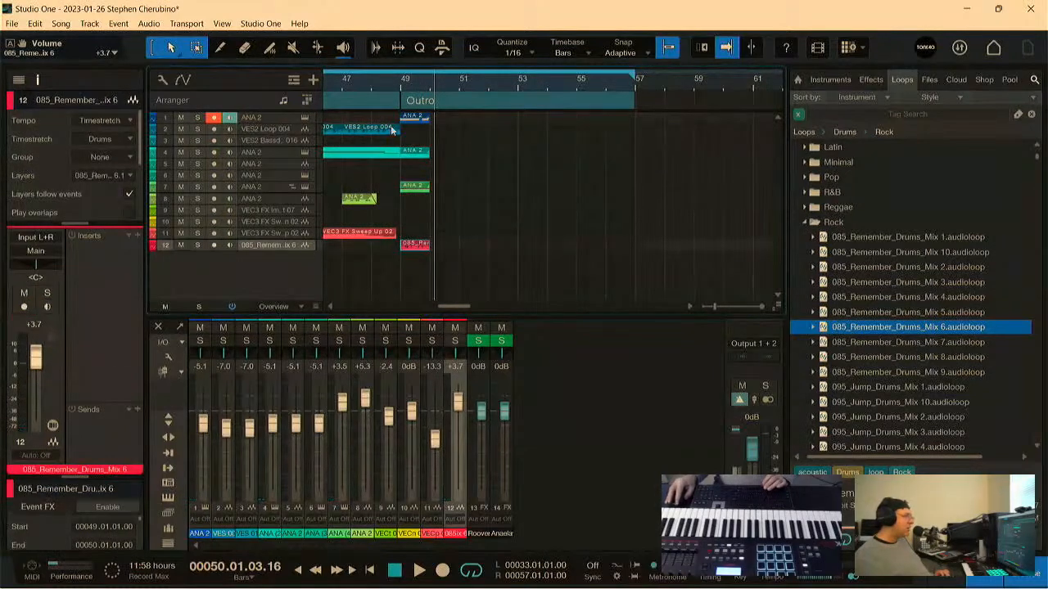
pyautogui.moveTo(424, 85); pyautogui.dragTo(561, 141)
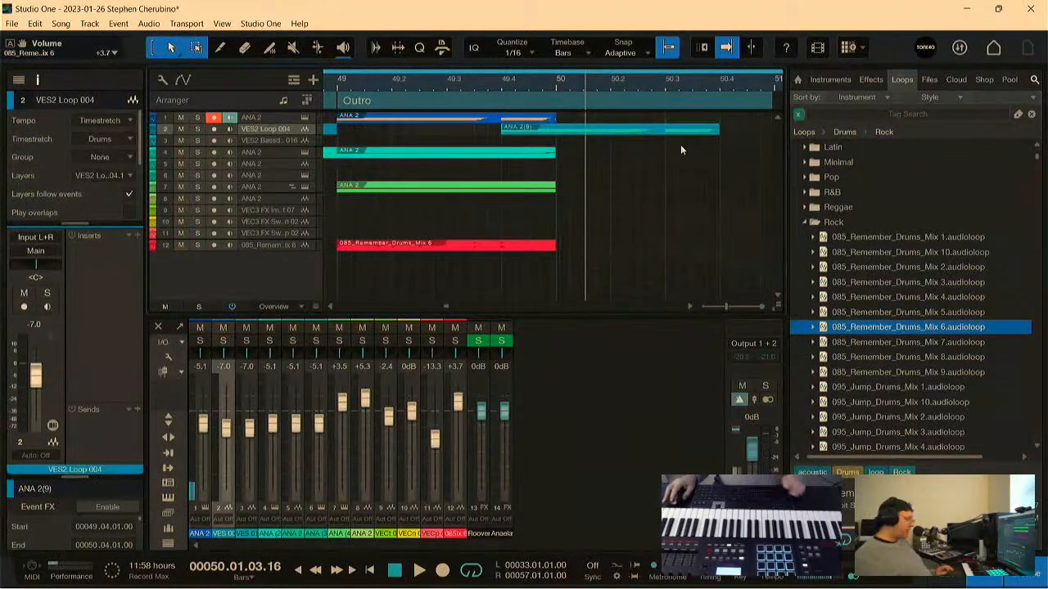
pyautogui.hotkey('ctrl', 'z')
# Step: Delete the one-bar ANA 2 clips at bar 49 on tracks 1, 4 and 7, keeping the drum loop
pyautogui.moveTo(518, 83); pyautogui.dragTo(528, 48)
pyautogui.moveTo(316, 307); pyautogui.dragTo(318, 366)
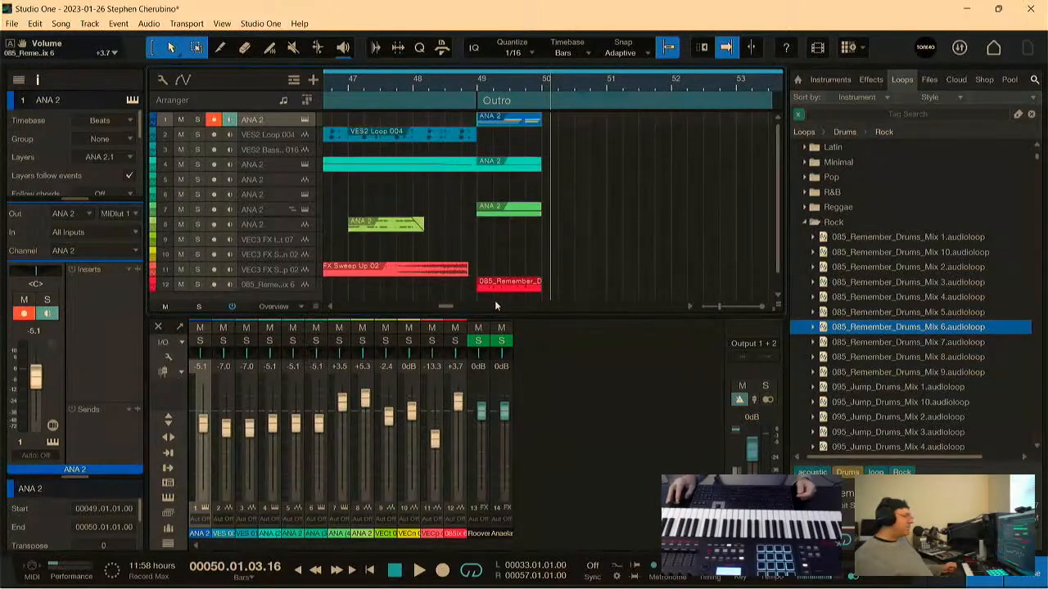
pyautogui.click(517, 213)
pyautogui.press('Delete')
pyautogui.click(528, 165)
pyautogui.click(518, 126)
pyautogui.press('Delete')
# Step: Copy the first Chorus's ANA 2 clips on tracks 1, 6 and 7 to the Outro, starting at bar 49
pyautogui.moveTo(510, 83); pyautogui.dragTo(571, 34)
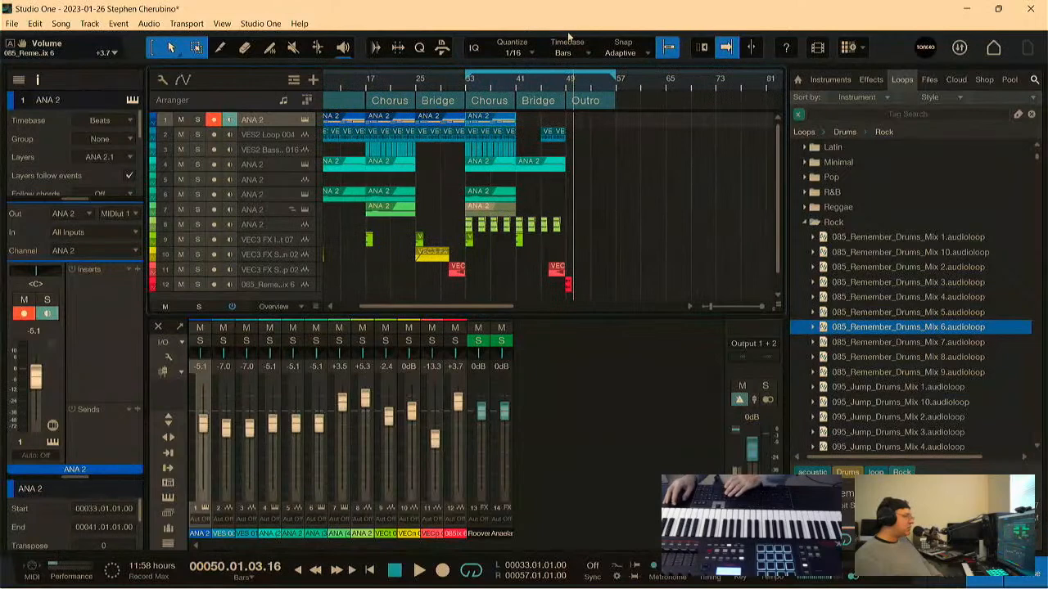
pyautogui.click(397, 125)
pyautogui.keyDown('ctrl'); pyautogui.click(403, 196); pyautogui.keyUp('ctrl')
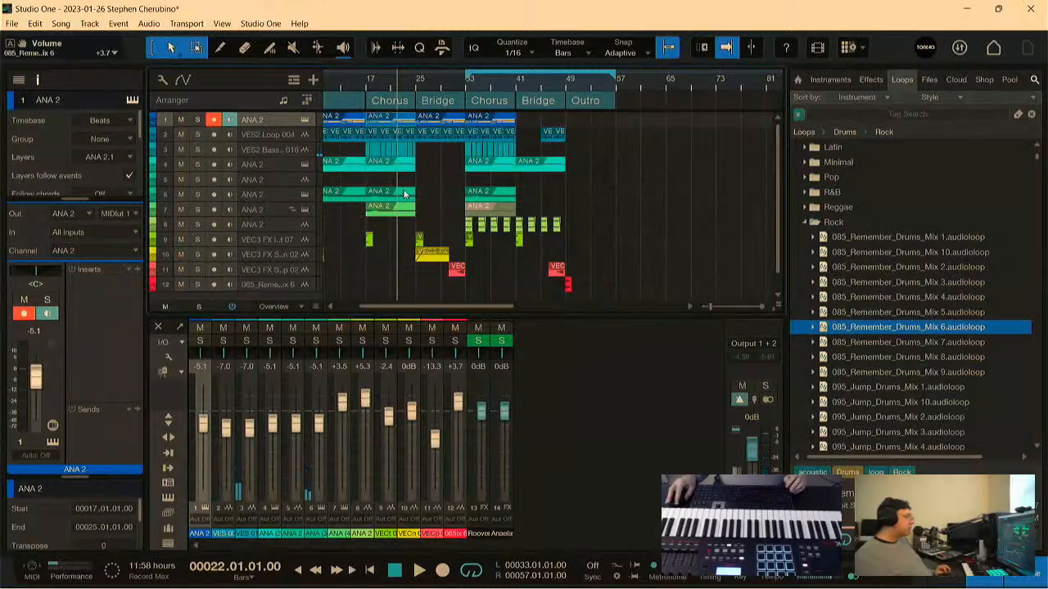
pyautogui.click(403, 194)
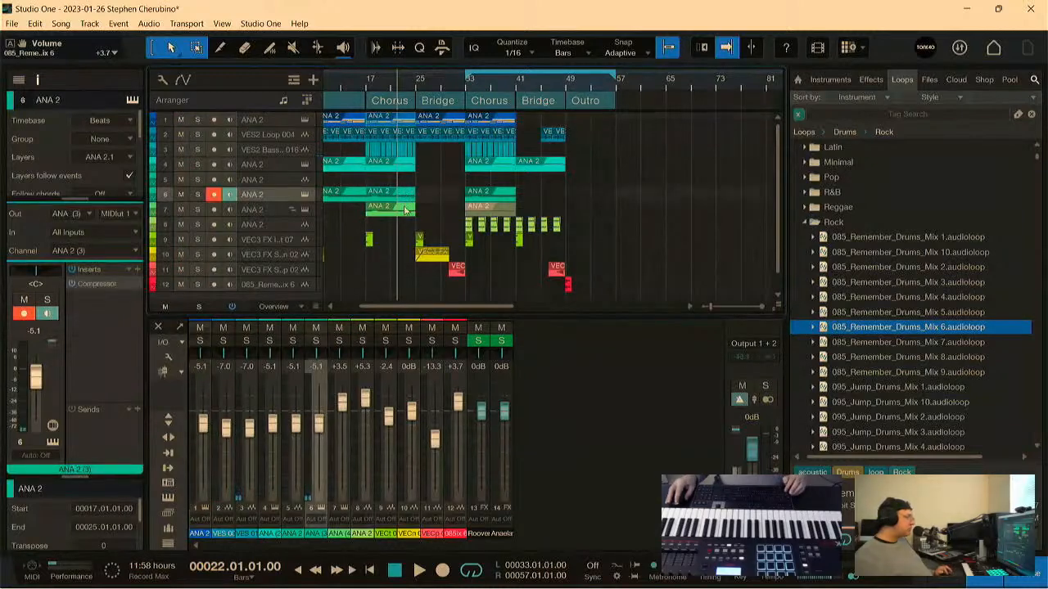
pyautogui.click(409, 209)
pyautogui.moveTo(408, 197); pyautogui.dragTo(590, 198)
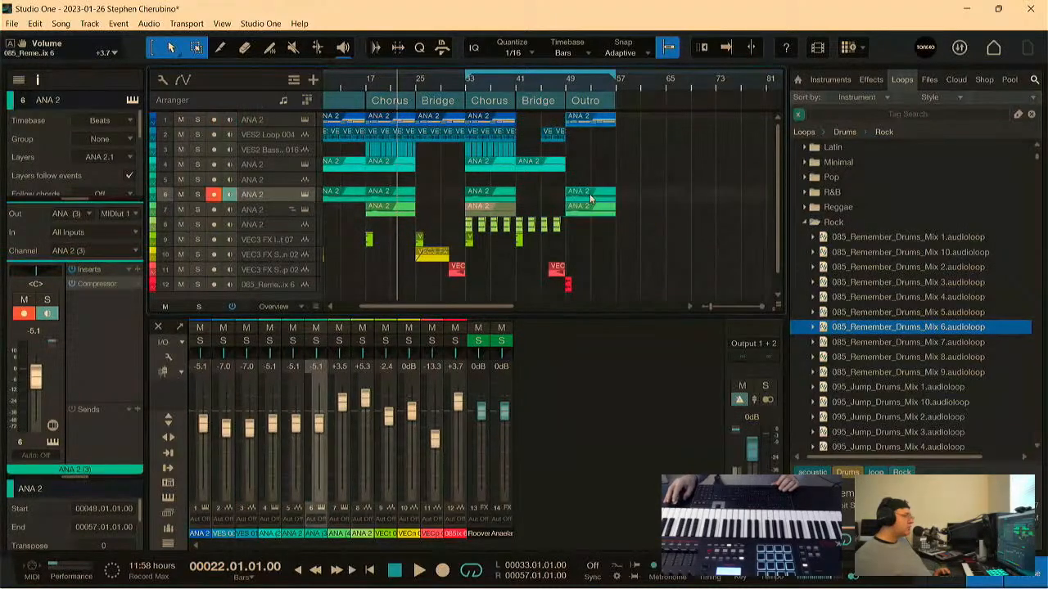
# Step: Extend the 085_Remember_Drums_Mix 6 clip to four bars from bar 49 and duplicate it at bar 53
pyautogui.moveTo(876, 332); pyautogui.dragTo(677, 281)
pyautogui.moveTo(569, 290); pyautogui.dragTo(595, 287)
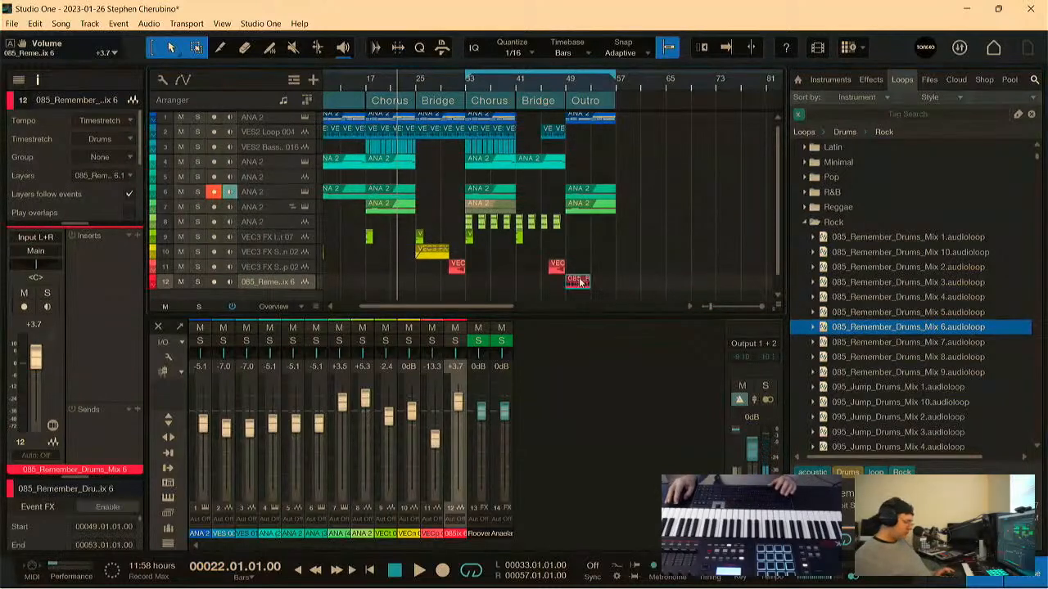
pyautogui.press('d')
# Step: Play the transition into the Outro and raise the drum loop track's volume to +7.7 dB
pyautogui.click(555, 87)
pyautogui.press('space')
pyautogui.moveTo(578, 86); pyautogui.dragTo(527, 120)
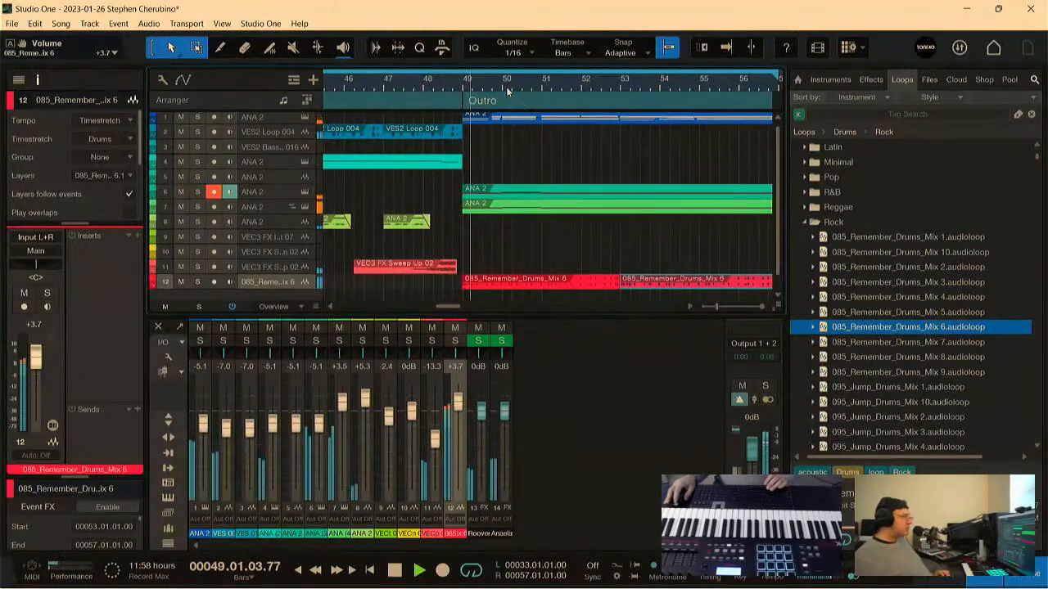
pyautogui.moveTo(496, 79); pyautogui.dragTo(481, 64)
pyautogui.scroll(-1, 557, 230)
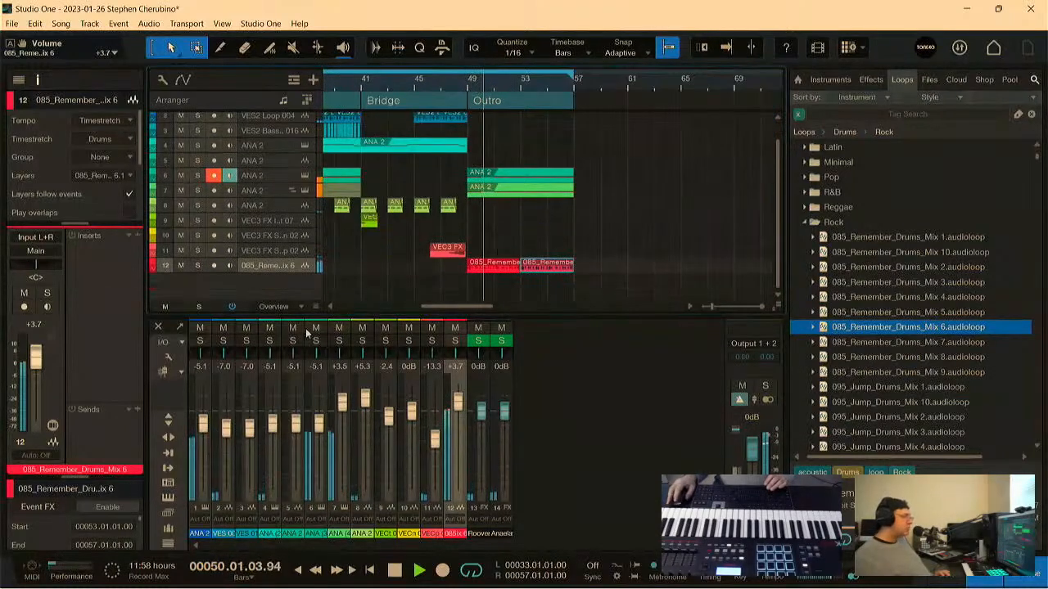
pyautogui.click(285, 270)
pyautogui.moveTo(250, 278); pyautogui.dragTo(259, 278)
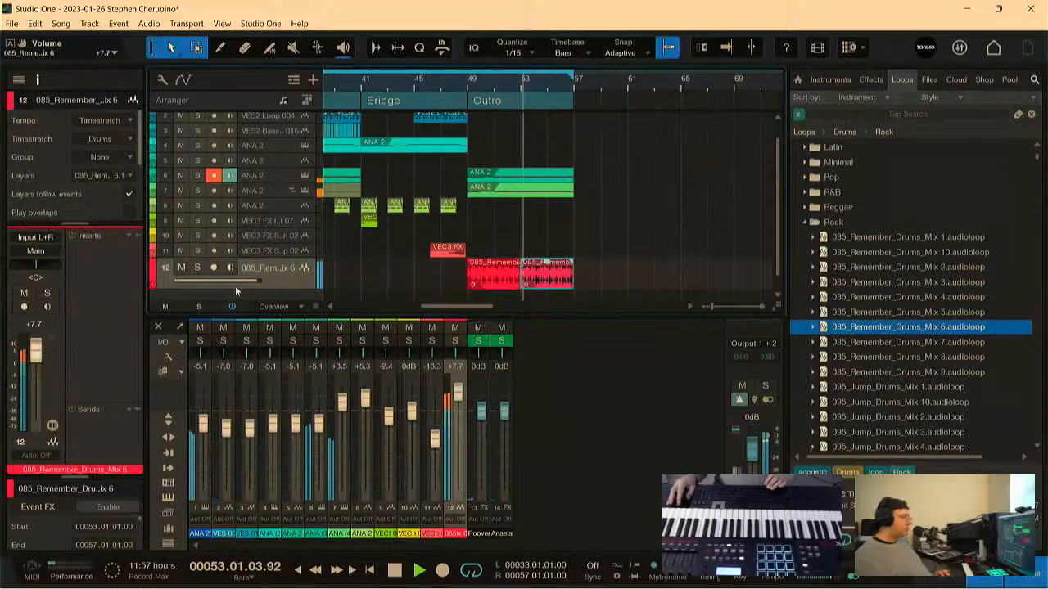
# Step: Solo the drum loop on track 12 with ANA 2 on track 1, and set the loop range to bars 49–57
pyautogui.click(197, 267)
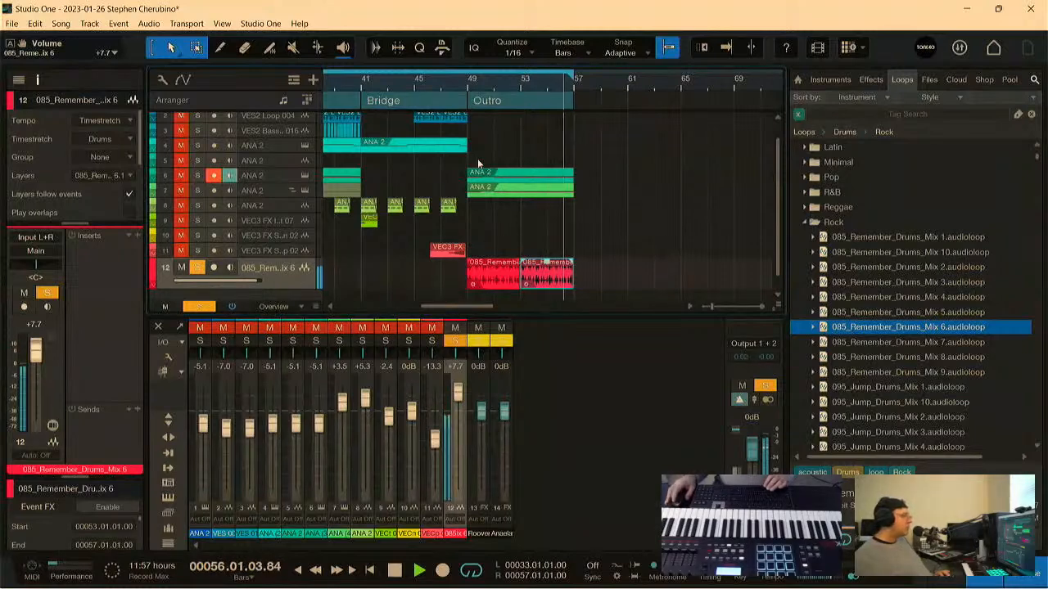
pyautogui.scroll(1, 479, 163)
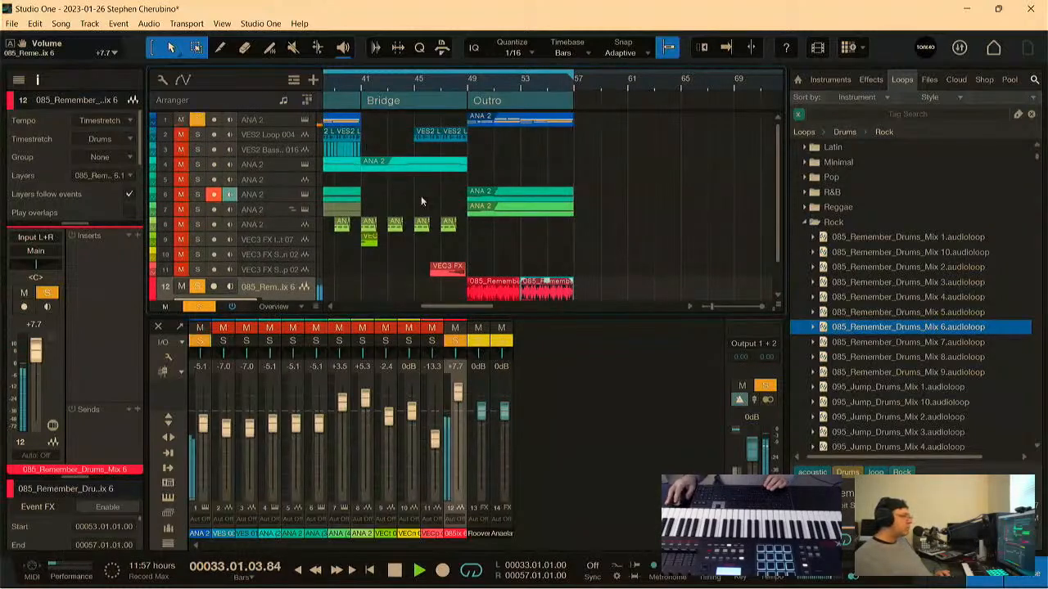
pyautogui.click(470, 81)
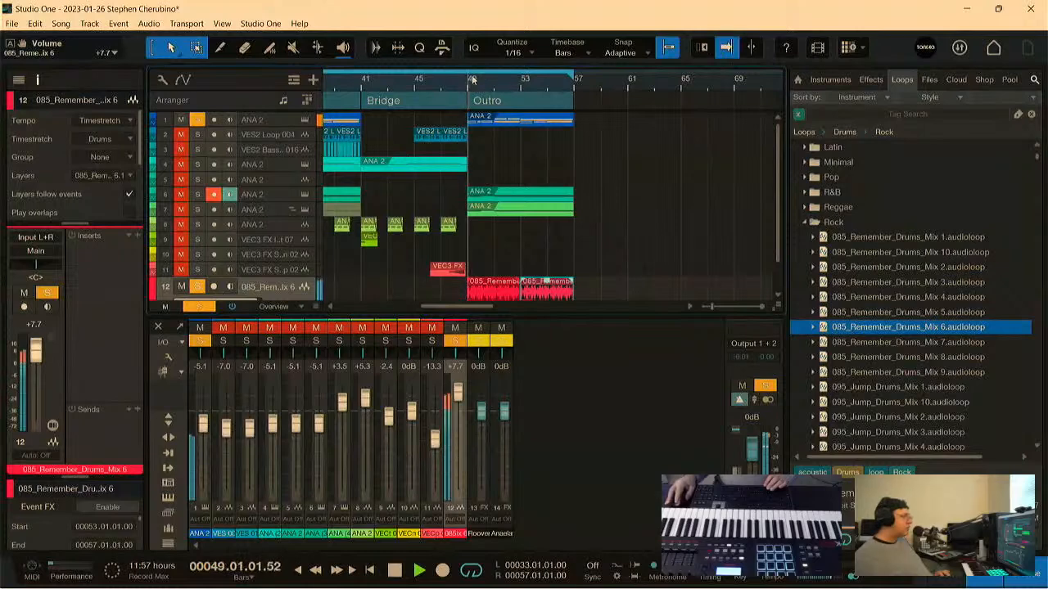
pyautogui.moveTo(469, 73); pyautogui.dragTo(576, 74)
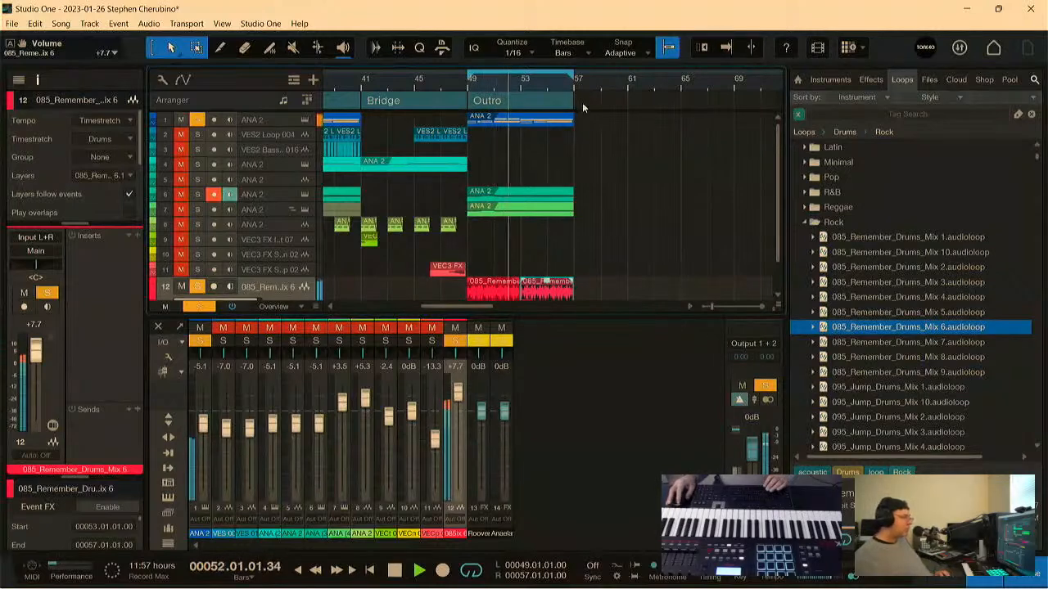
# Step: Clear the track solos and play the full mix from bar 45 of the Bridge into the Outro
pyautogui.click(430, 81)
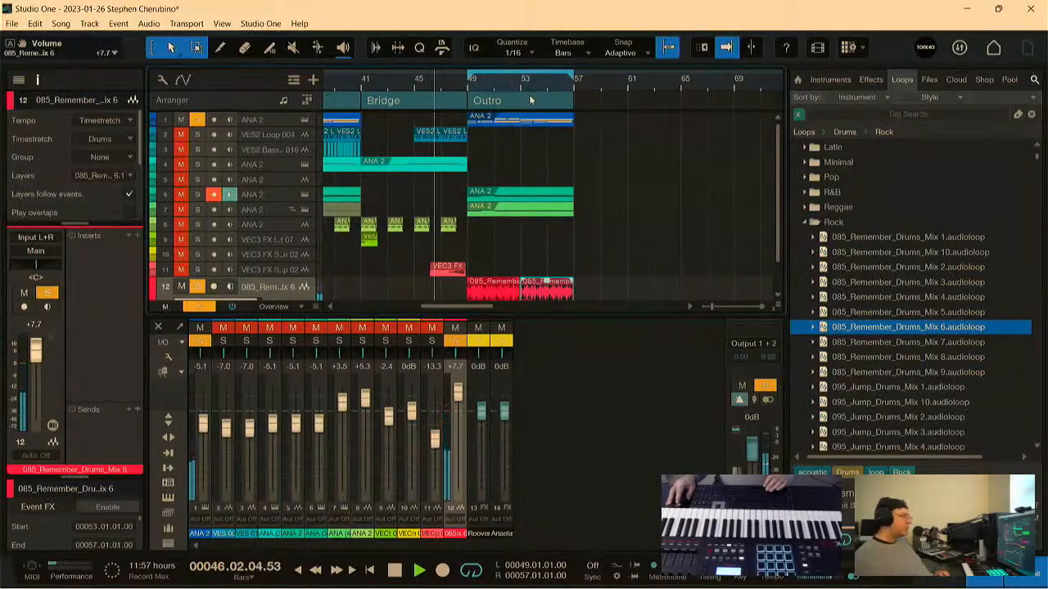
pyautogui.press('space')
pyautogui.press('s')
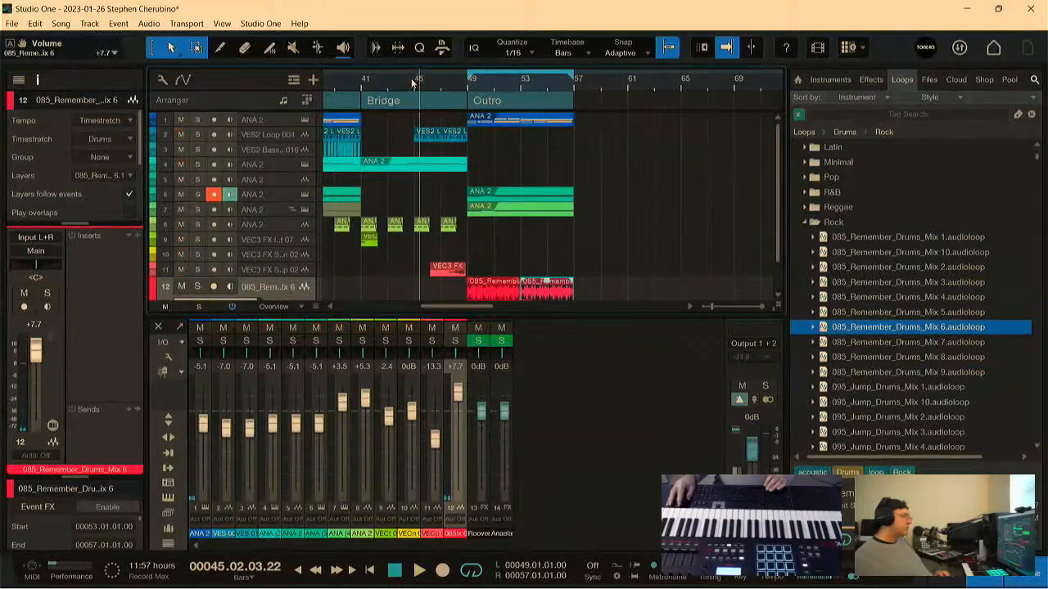
pyautogui.press('space')
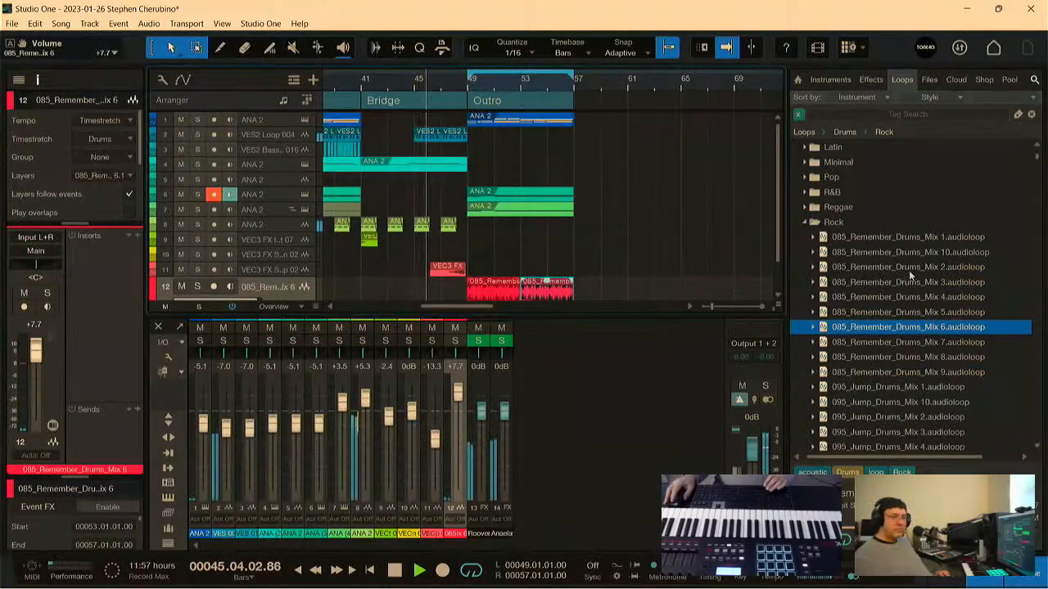
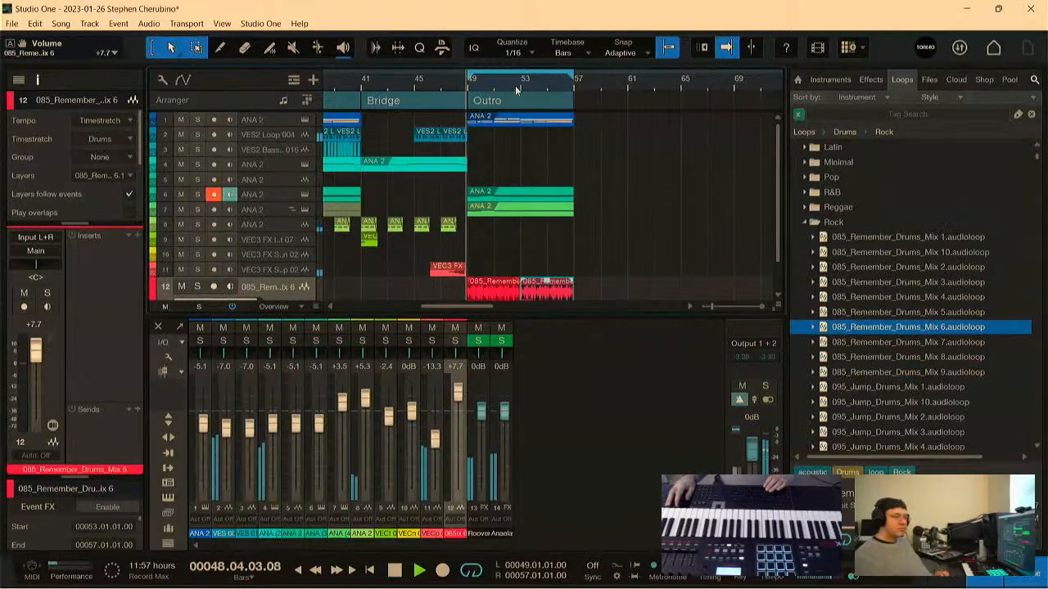
pyautogui.scroll(-2, 693, 243)
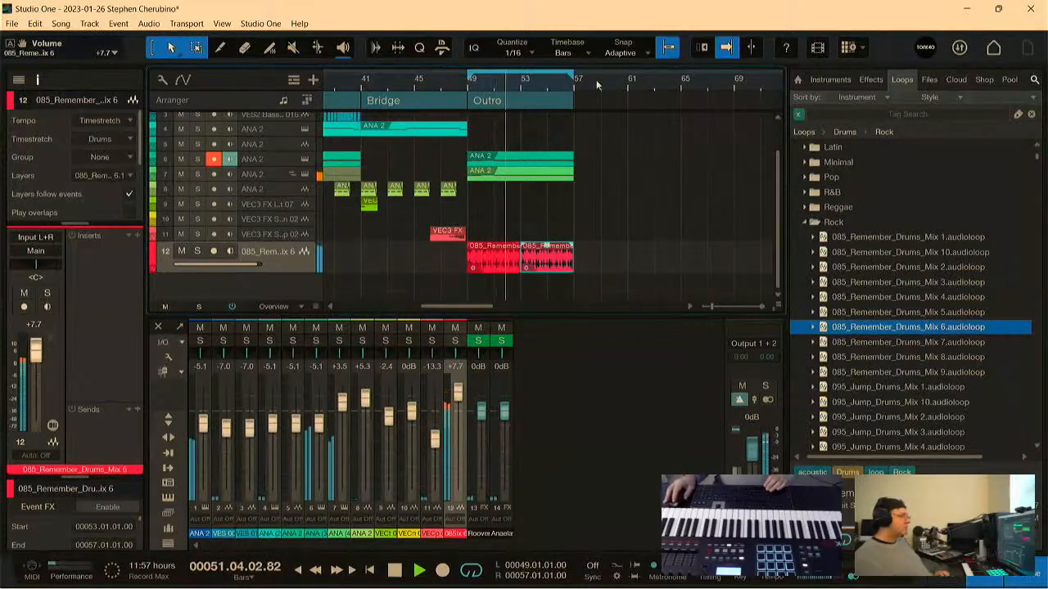
pyautogui.moveTo(536, 85)
pyautogui.mouseDown()
pyautogui.moveTo(561, 113)
pyautogui.moveTo(546, 78)
pyautogui.mouseUp()
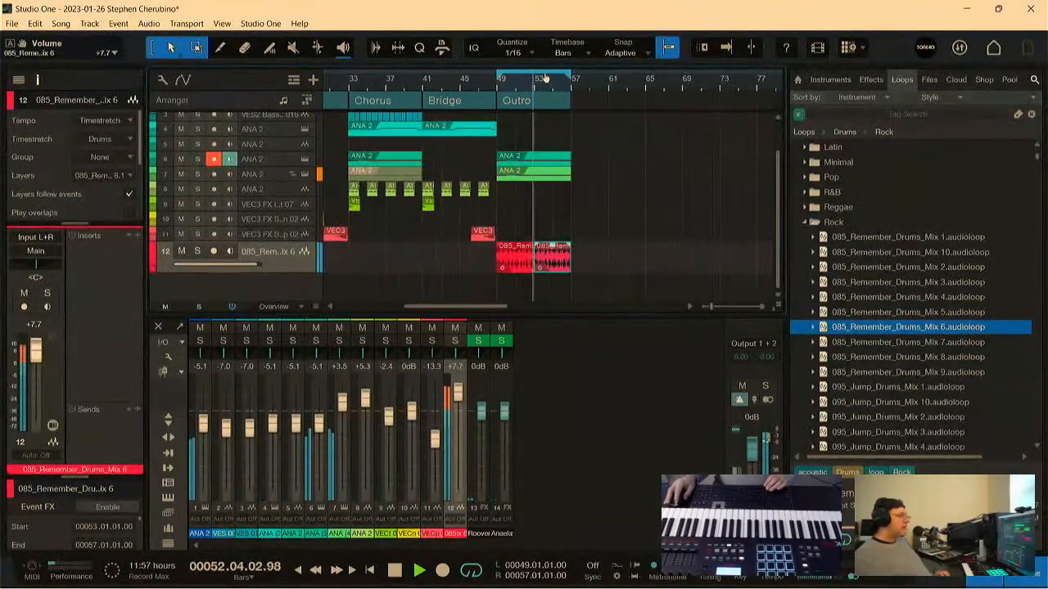
pyautogui.scroll(3, 688, 181)
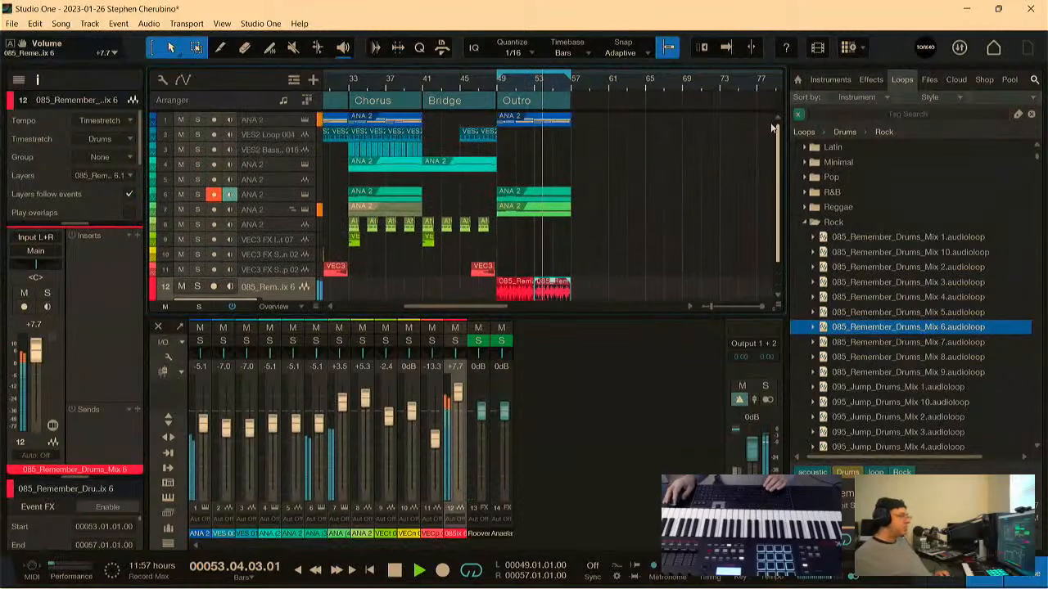
pyautogui.press('space')
# Step: Bounce the Outro's ANA 2 clips on tracks 1, 6 and 7 to new audio tracks
pyautogui.moveTo(597, 219); pyautogui.dragTo(496, 112)
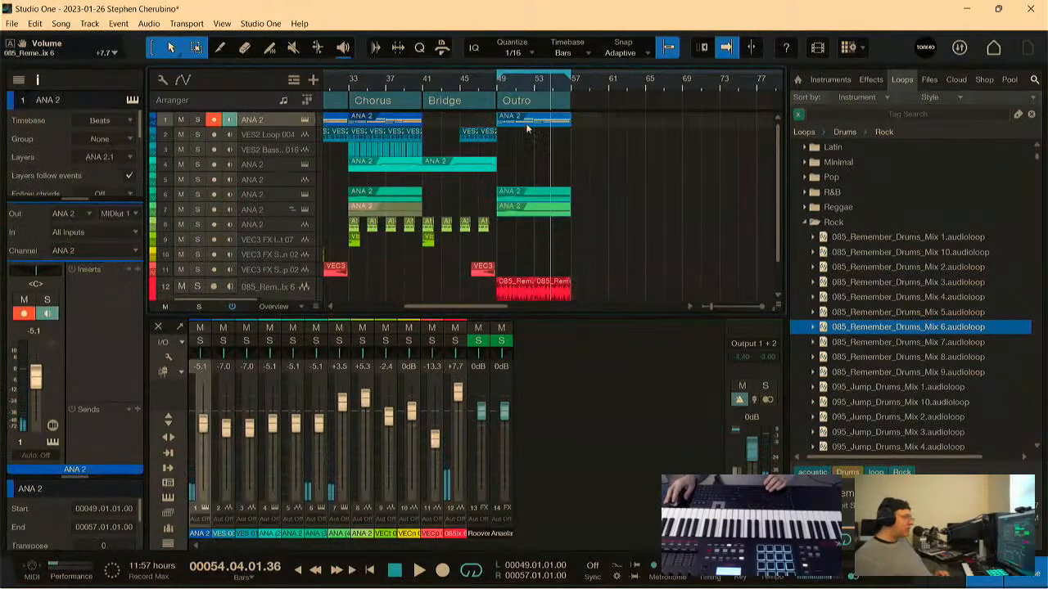
pyautogui.rightClick(523, 122)
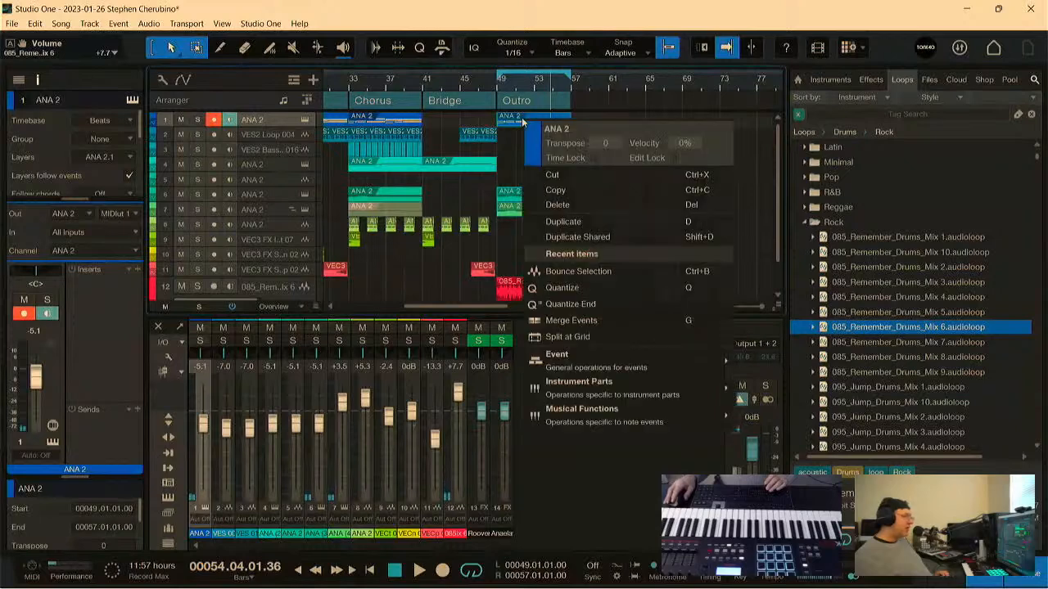
pyautogui.click(597, 272)
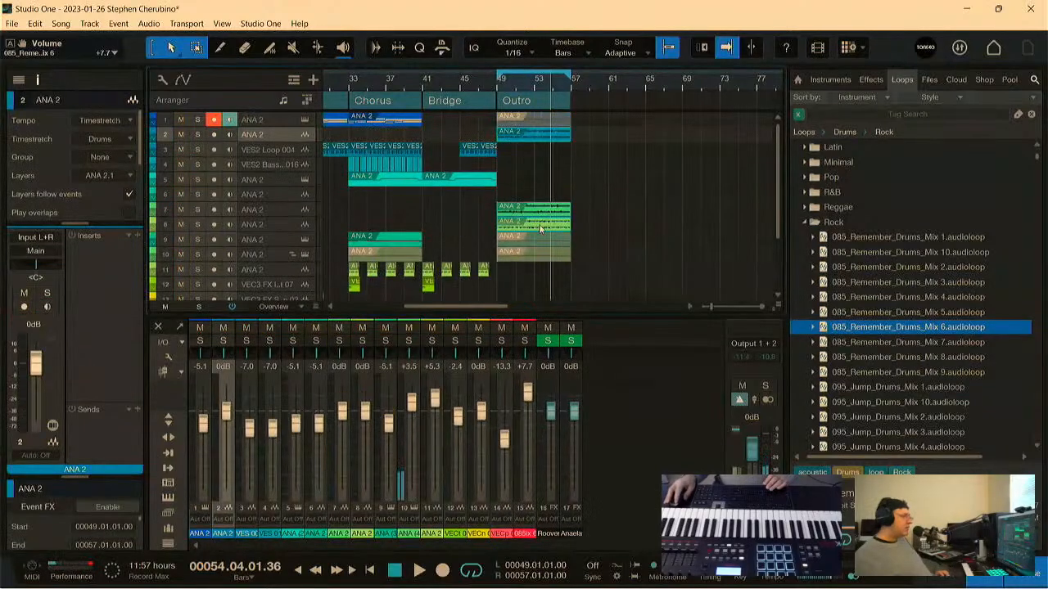
# Step: Split the bounced ANA 2 audio clips in the Outro at the grid
pyautogui.moveTo(515, 83); pyautogui.dragTo(560, 132)
pyautogui.rightClick(560, 135)
pyautogui.click(640, 354)
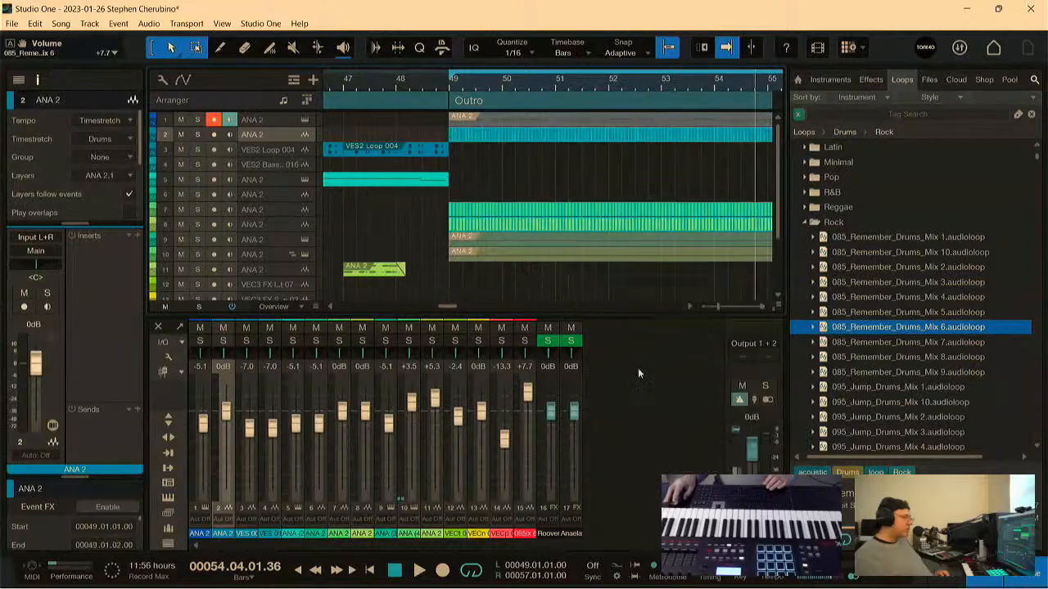
# Step: Shorten all the bounced ANA 2 slices to a length of 0.00.00.73, leaving a gap after each one
pyautogui.moveTo(471, 77); pyautogui.dragTo(560, 135)
pyautogui.moveTo(553, 86); pyautogui.dragTo(564, 125)
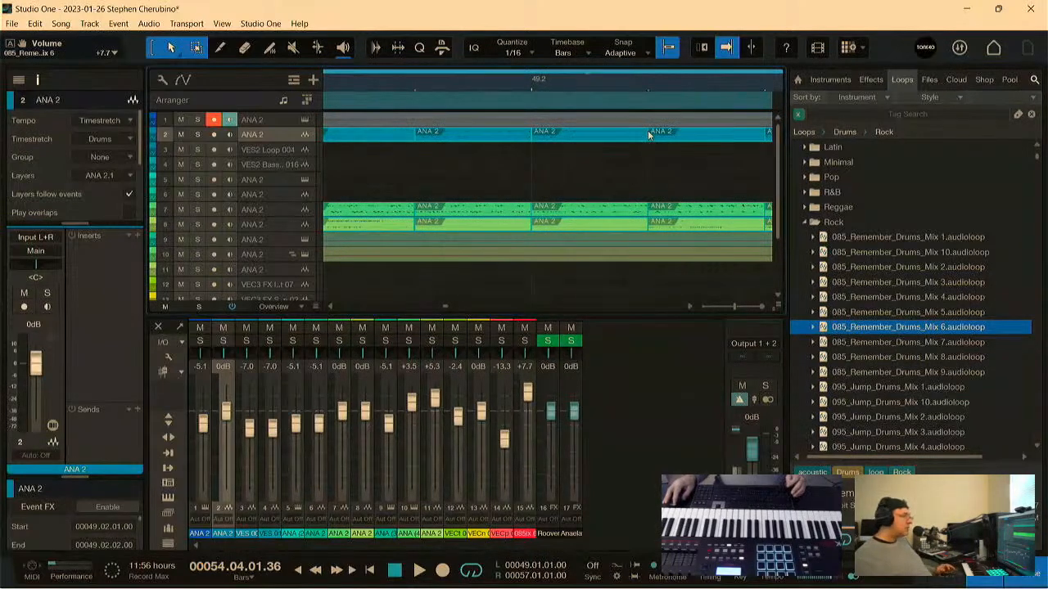
pyautogui.moveTo(649, 132); pyautogui.dragTo(617, 140)
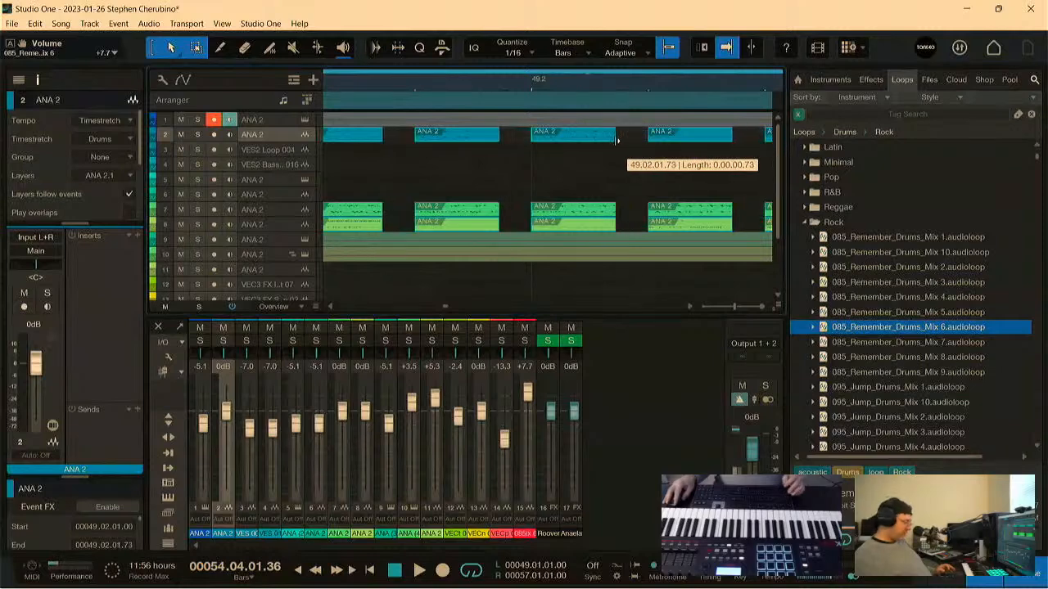
# Step: Play the gated Outro, enlarge track 2, and give the ANA 2 slices a 9.93 ms fade-out and a short fade-in
pyautogui.press('space')
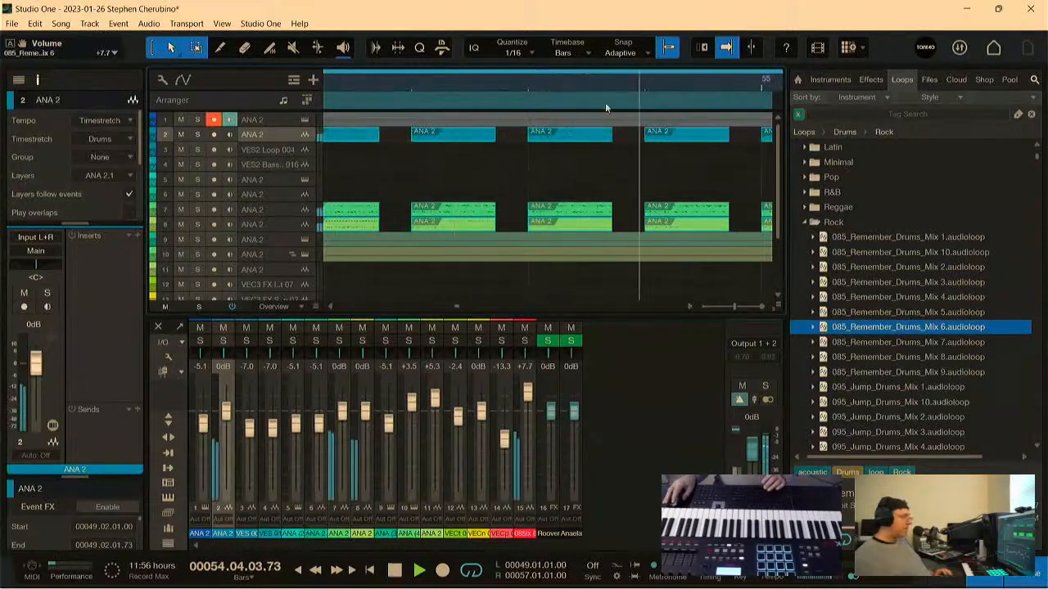
pyautogui.moveTo(590, 82); pyautogui.dragTo(640, 143)
pyautogui.moveTo(278, 142); pyautogui.dragTo(272, 200)
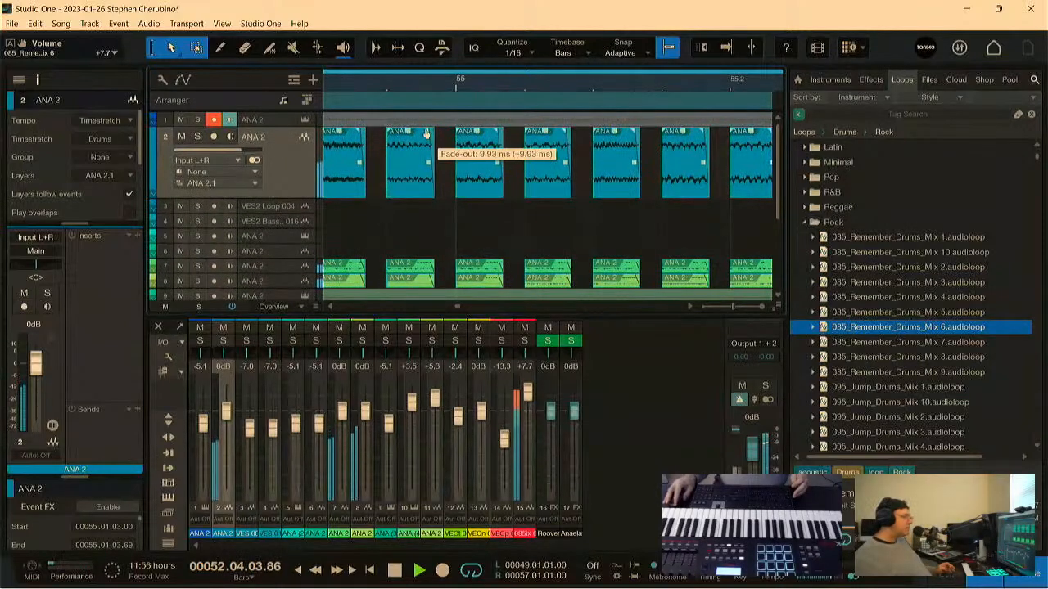
pyautogui.moveTo(390, 131); pyautogui.dragTo(395, 135)
pyautogui.moveTo(401, 82); pyautogui.dragTo(537, 46)
pyautogui.press('space')
pyautogui.moveTo(654, 87); pyautogui.dragTo(699, 49)
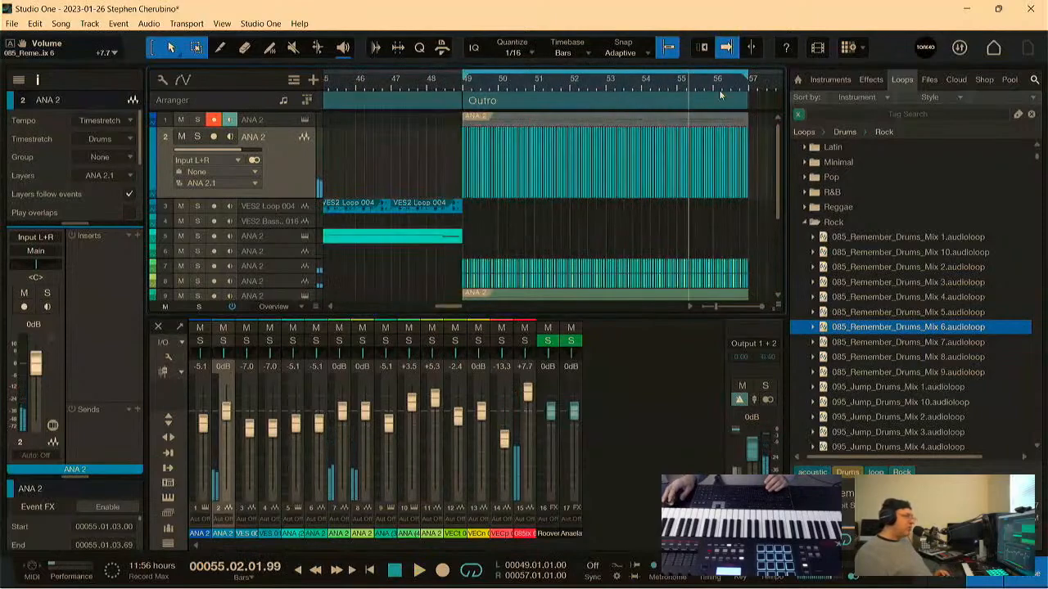
# Step: Play the song from the start of the Bridge at bar 41 to hear the transition into the Outro
pyautogui.moveTo(350, 87); pyautogui.dragTo(380, 84)
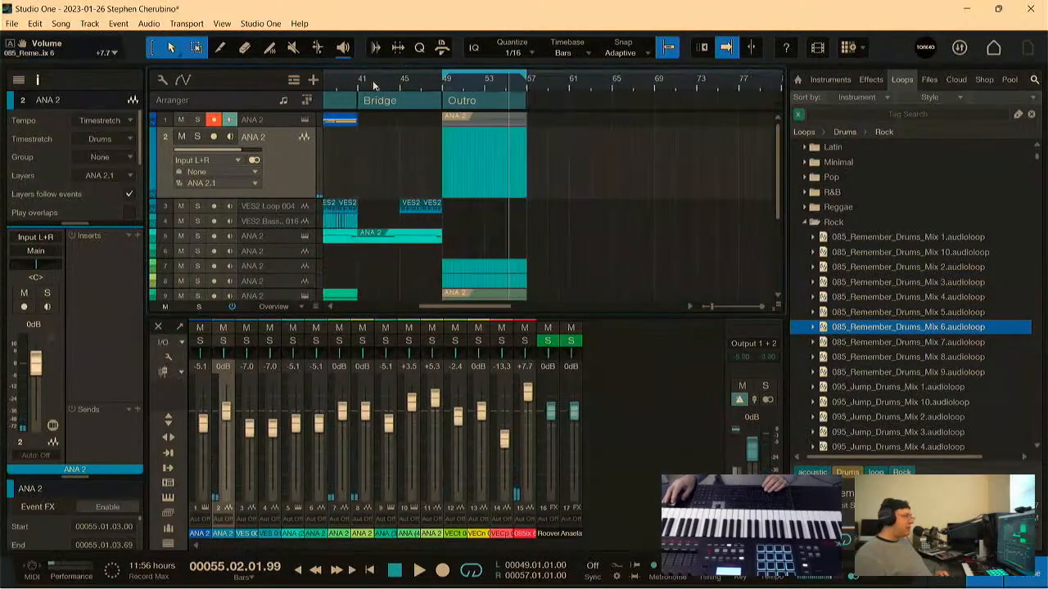
pyautogui.press('space')
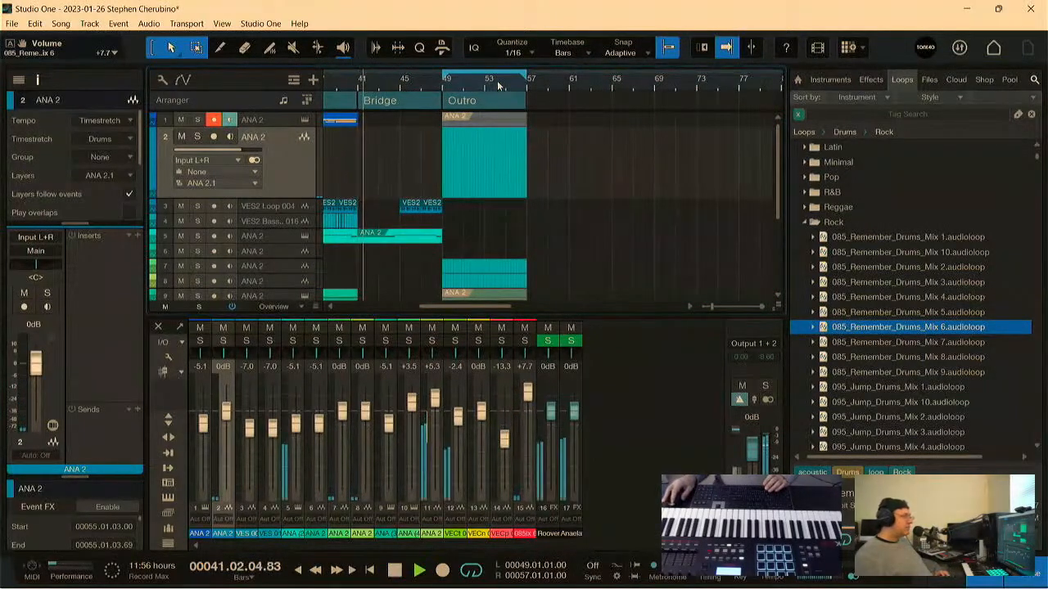
pyautogui.press('super+shift+s')
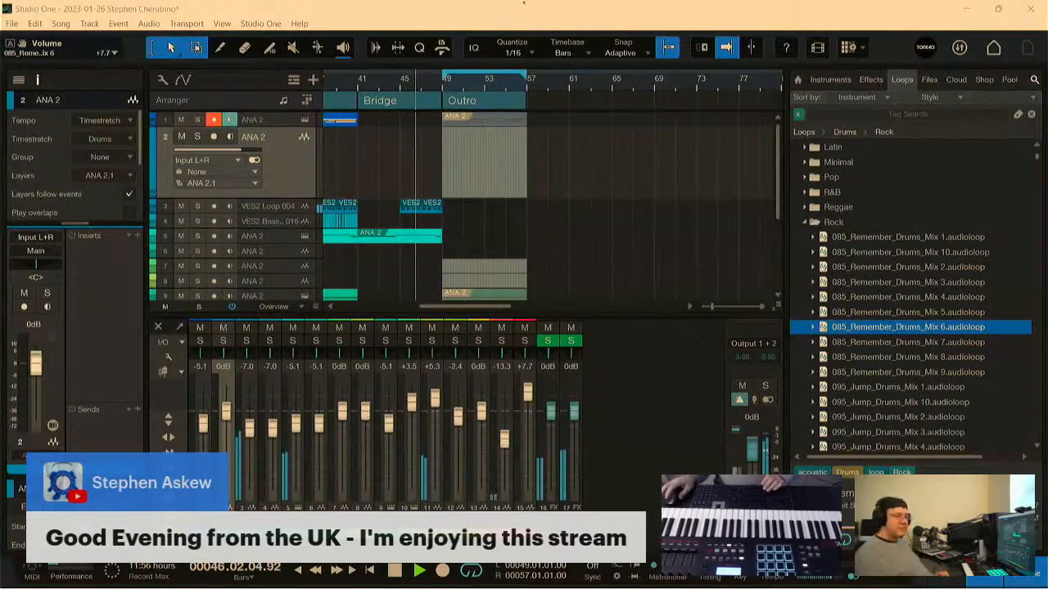
pyautogui.click(616, 21)
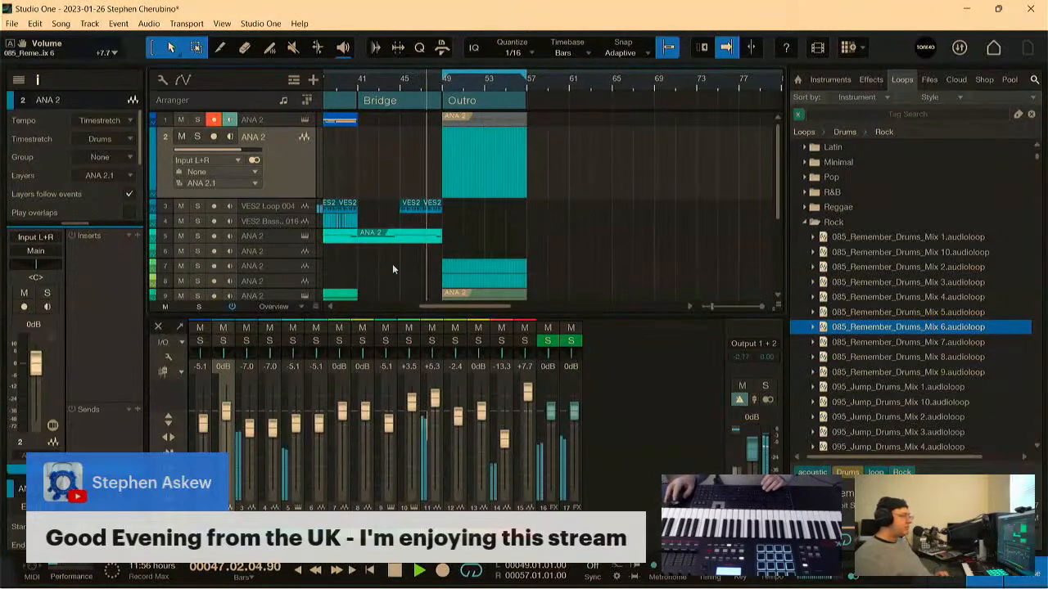
# Step: Reduce the height of all track rows and enlarge drum loop track 15 while playing the Outro
pyautogui.moveTo(314, 308); pyautogui.dragTo(314, 374)
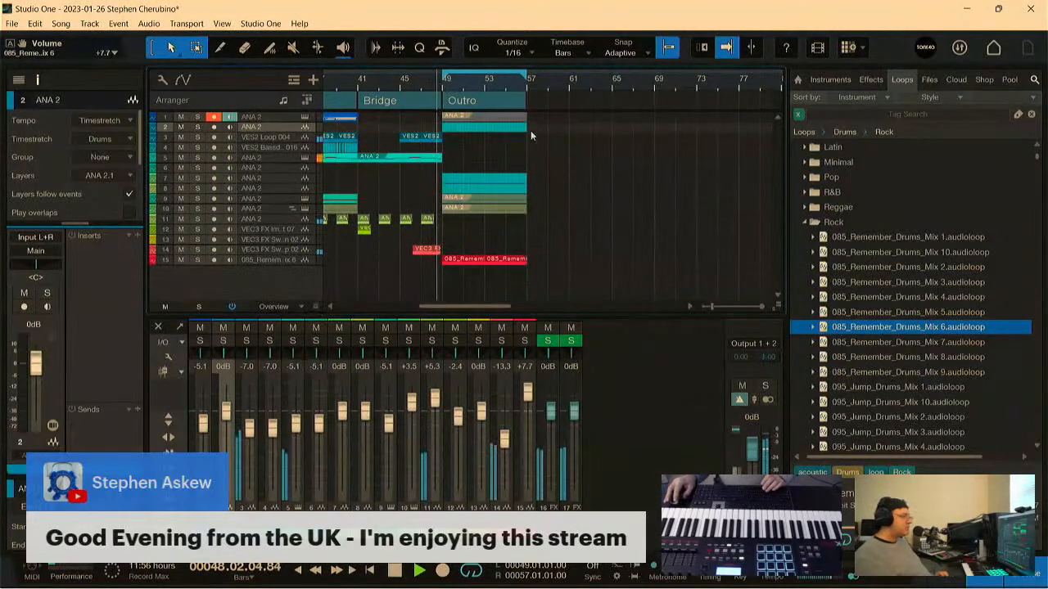
pyautogui.moveTo(468, 85)
pyautogui.mouseDown()
pyautogui.moveTo(470, 103)
pyautogui.moveTo(468, 88)
pyautogui.mouseUp()
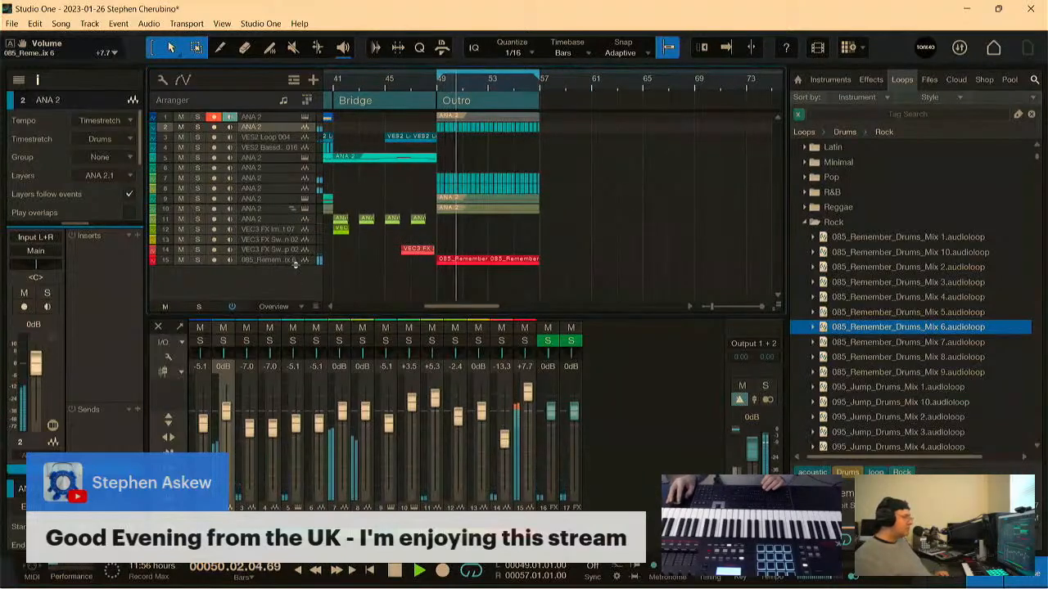
pyautogui.moveTo(296, 264); pyautogui.dragTo(298, 288)
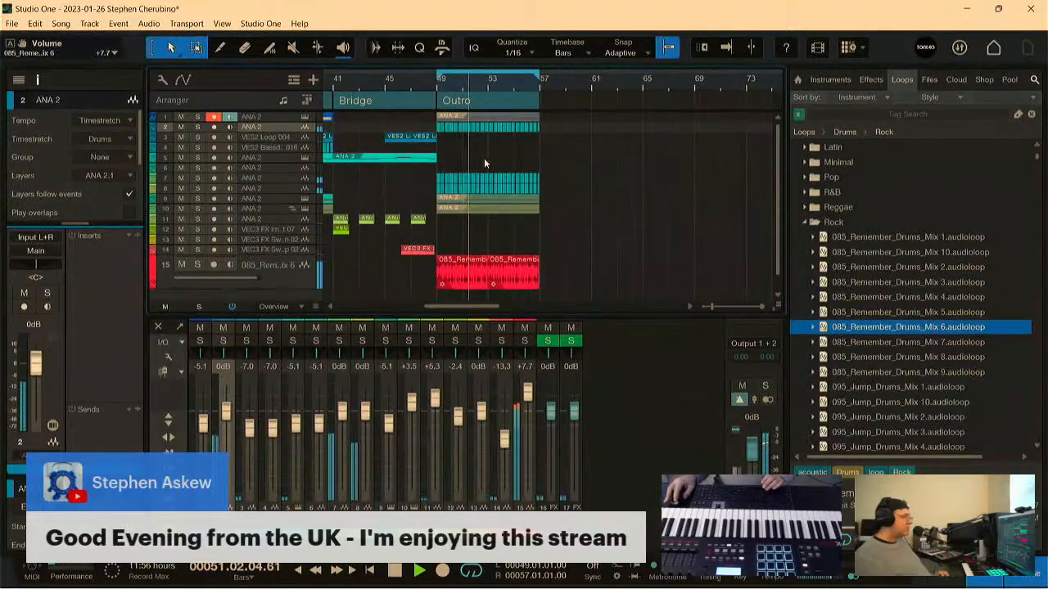
pyautogui.press('f')
pyautogui.moveTo(471, 88); pyautogui.dragTo(493, 88)
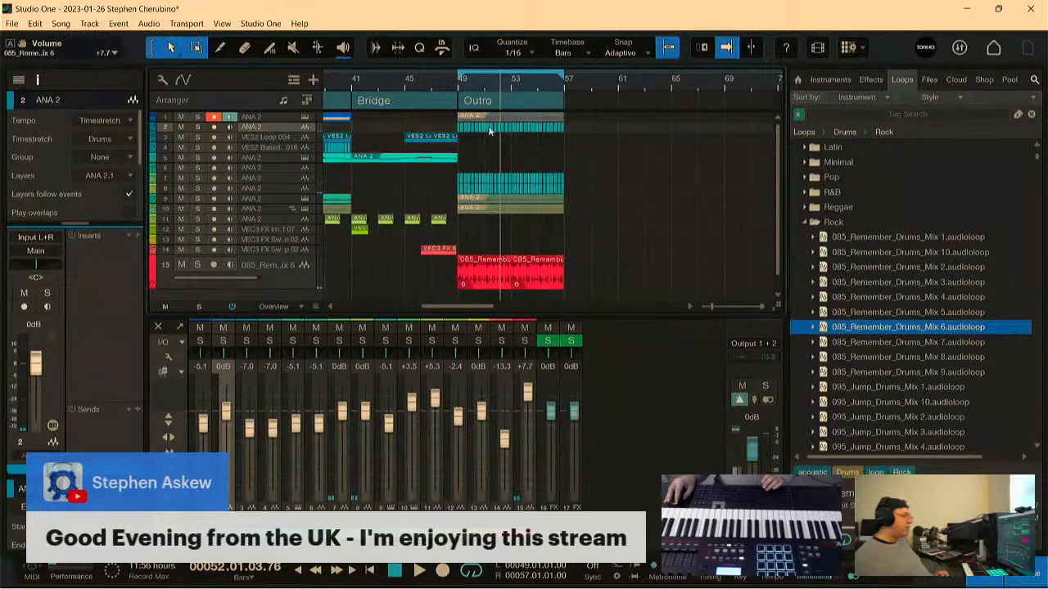
# Step: Mute track 2, unmute the Outro's ANA 2 clip on track 1 with the Mute tool, and play the Outro from bar 49
pyautogui.click(180, 127)
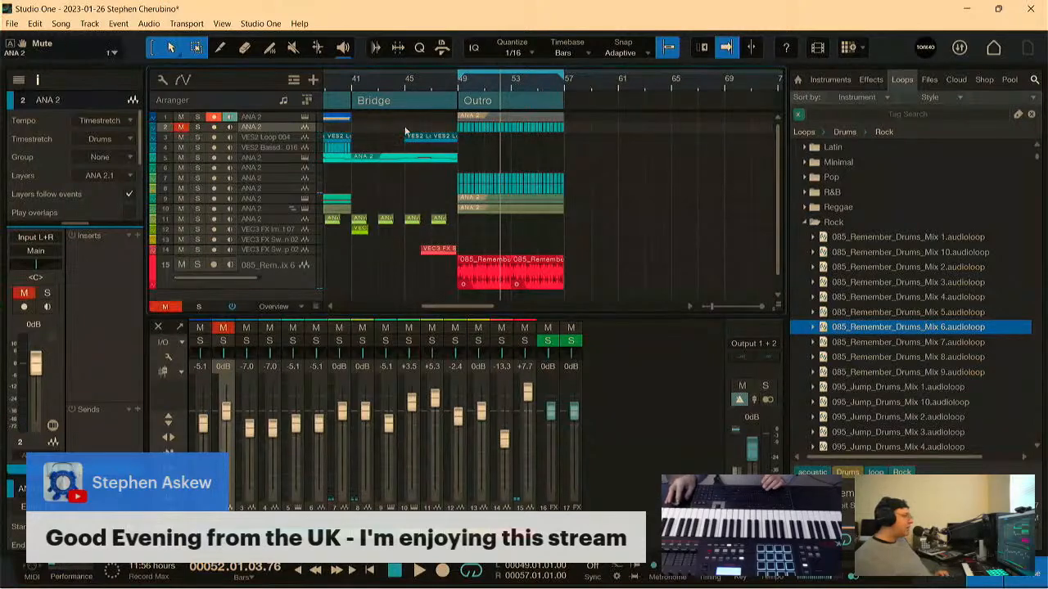
pyautogui.click(294, 48)
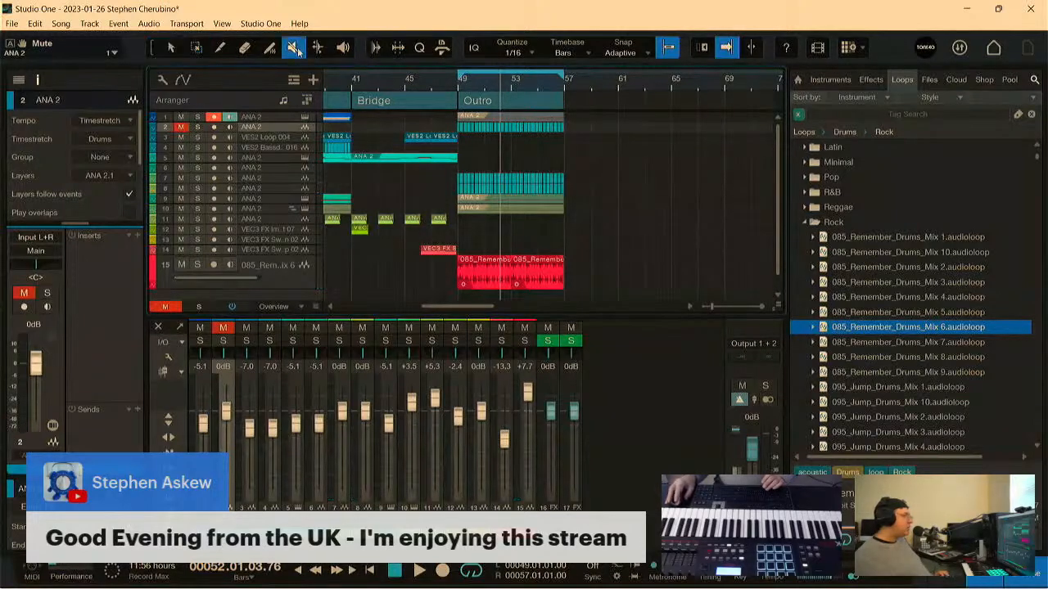
pyautogui.click(459, 82)
pyautogui.press('space')
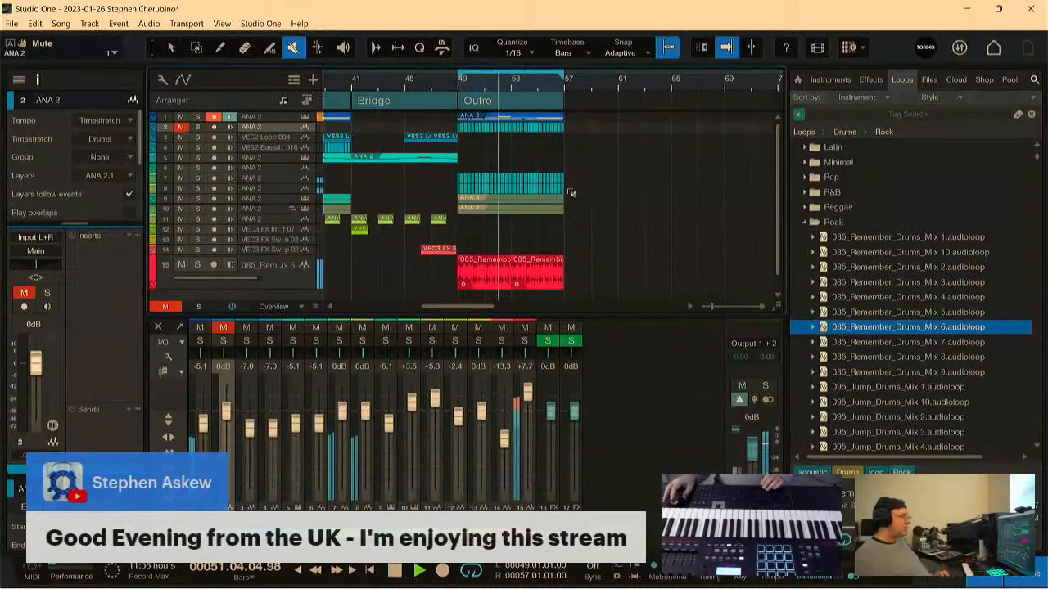
# Step: Lower the volume of drum loop track 15 to +6.1 dB during playback
pyautogui.moveTo(529, 85); pyautogui.dragTo(592, 105)
pyautogui.moveTo(259, 278); pyautogui.dragTo(249, 278)
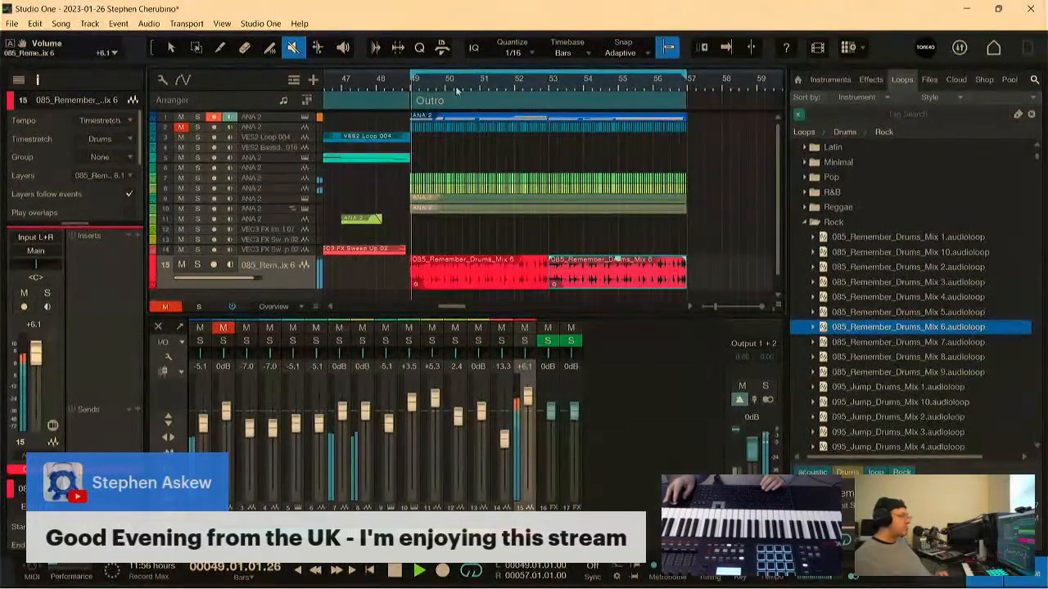
pyautogui.press('f')
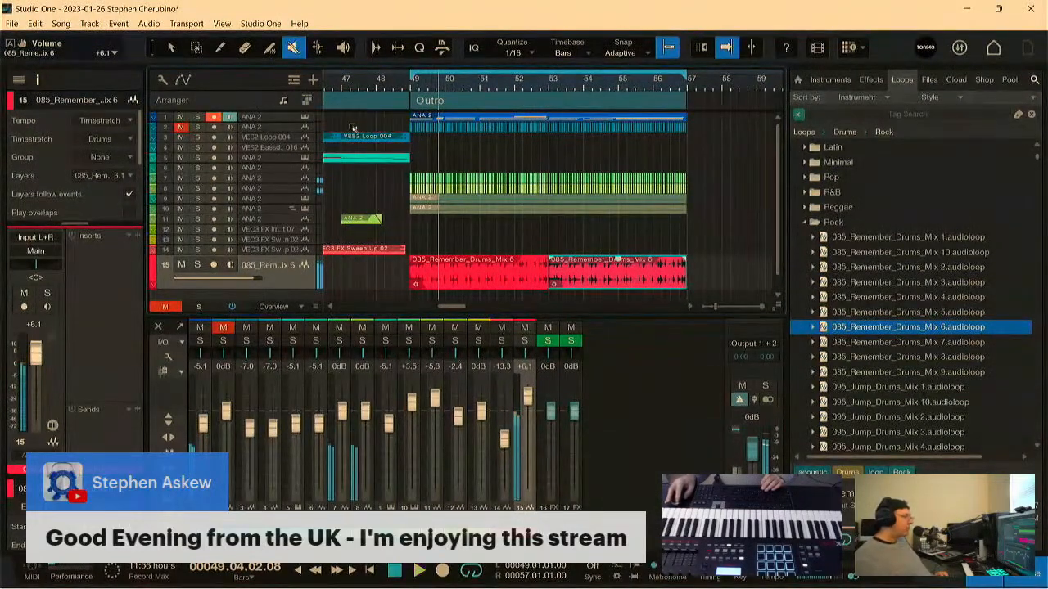
# Step: Solo track 2 and unmute the Outro's ANA 2 clips on tracks 9 and 10
pyautogui.click(196, 127)
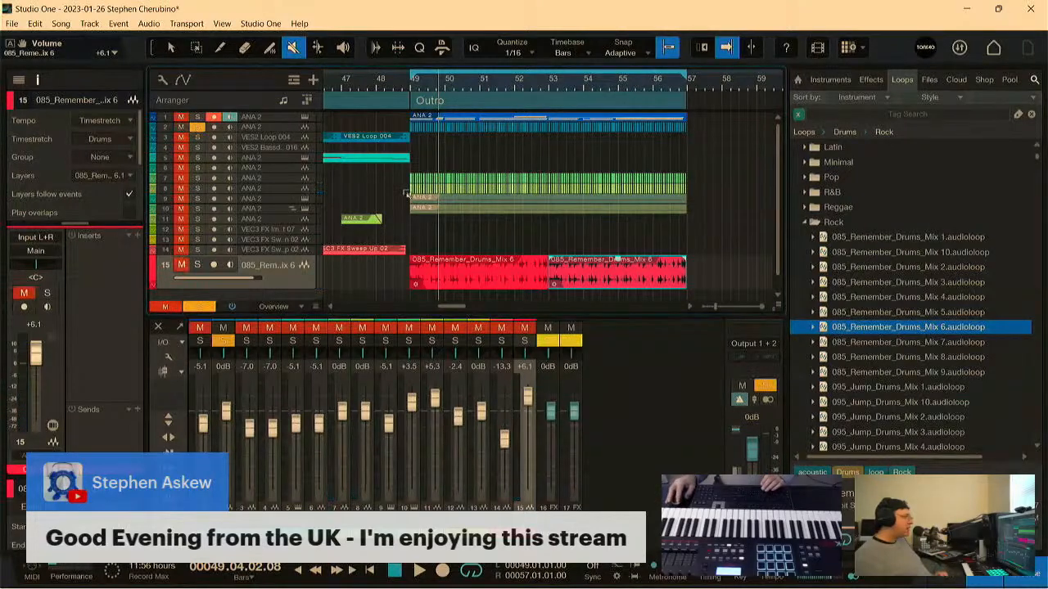
pyautogui.click(457, 199)
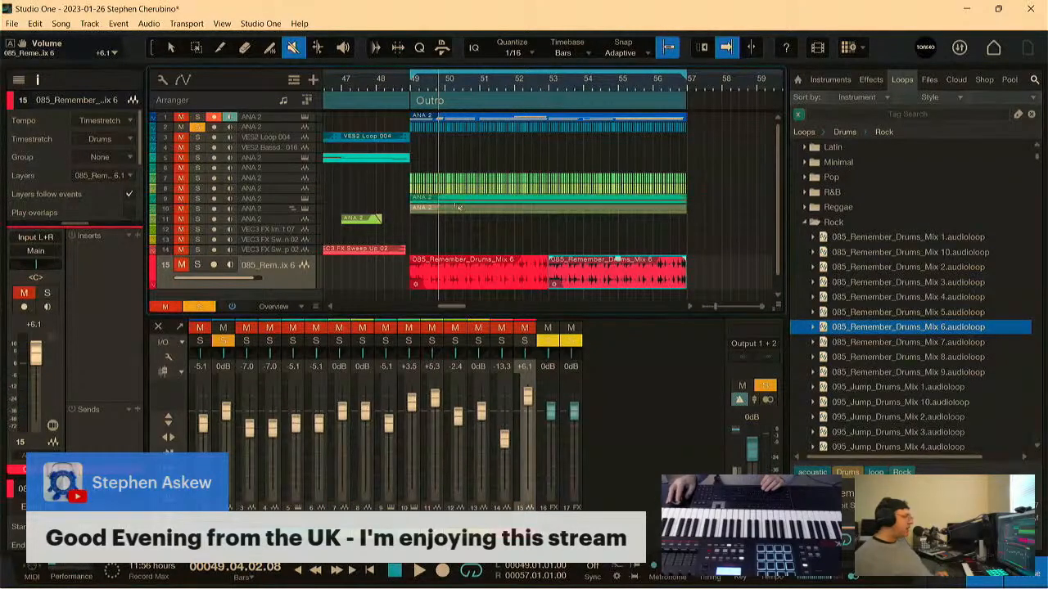
pyautogui.keyDown('shift'); pyautogui.click(458, 209); pyautogui.keyUp('shift')
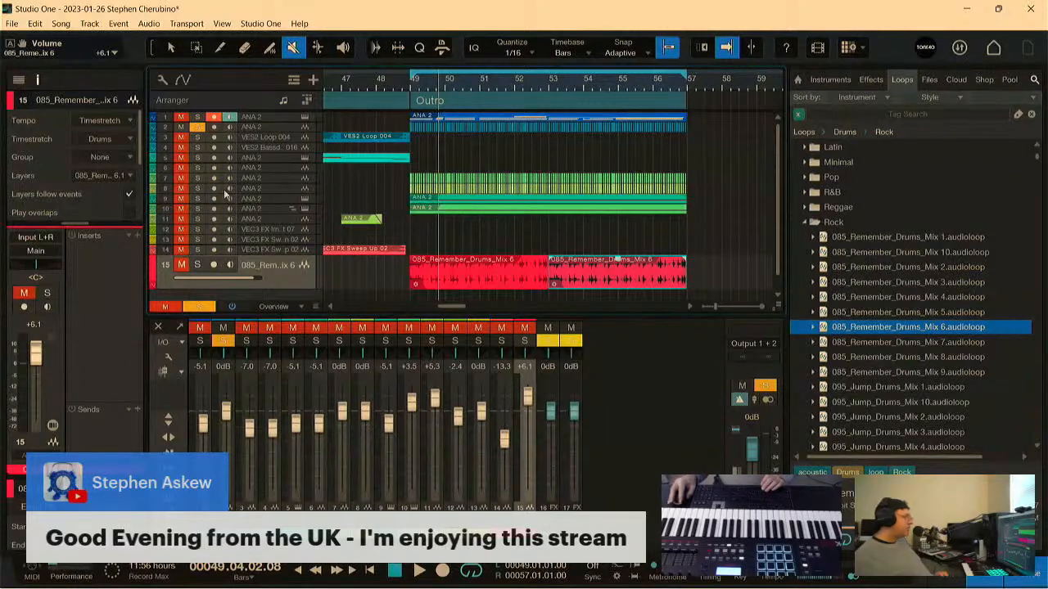
# Step: Play the Outro with tracks 2, 8, 9 and 15 soloed, and compare it with all solos cleared
pyautogui.click(411, 82)
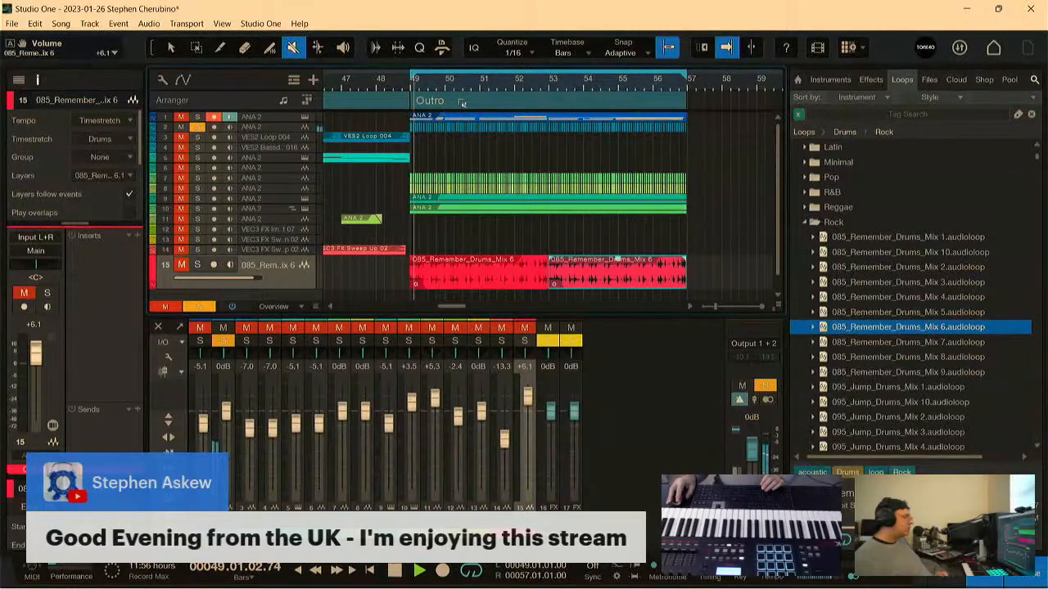
pyautogui.click(199, 188)
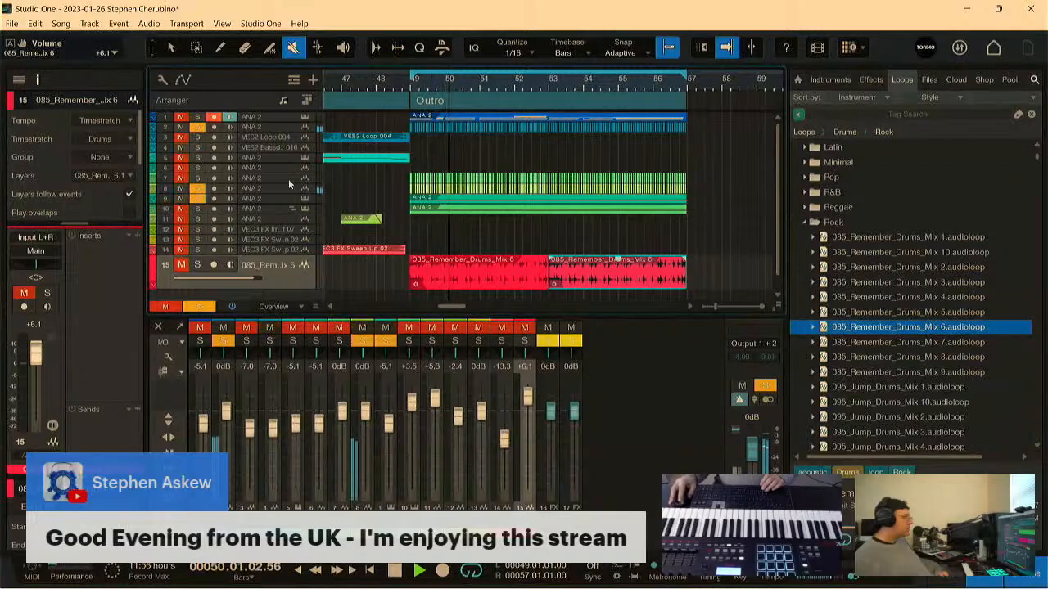
pyautogui.click(197, 265)
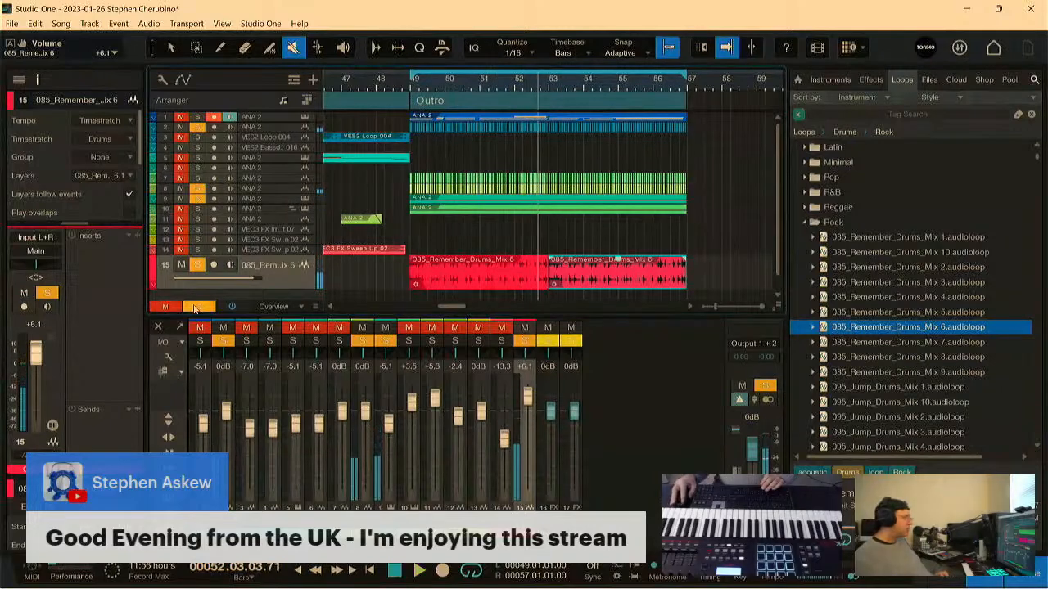
pyautogui.click(196, 307)
pyautogui.press('space')
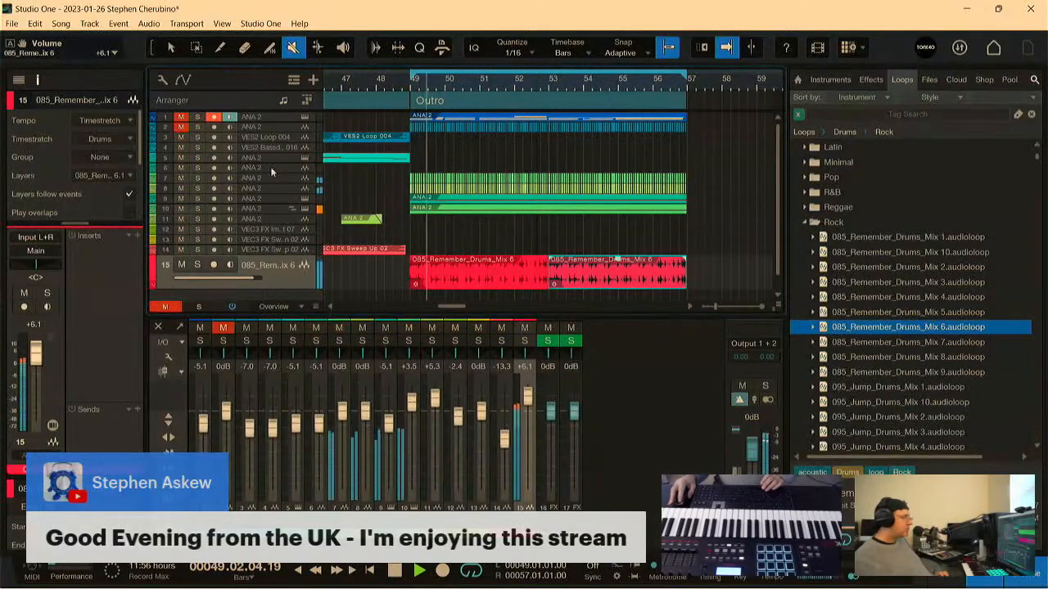
# Step: Solo only ANA 2 tracks 2, 8 and 9 while the Outro plays
pyautogui.click(197, 127)
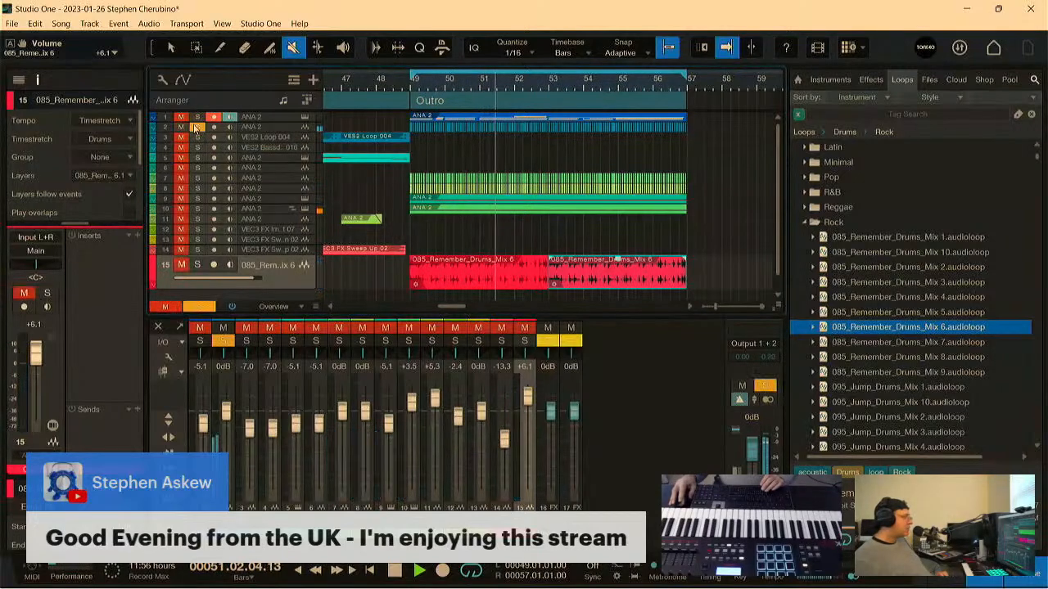
pyautogui.click(196, 189)
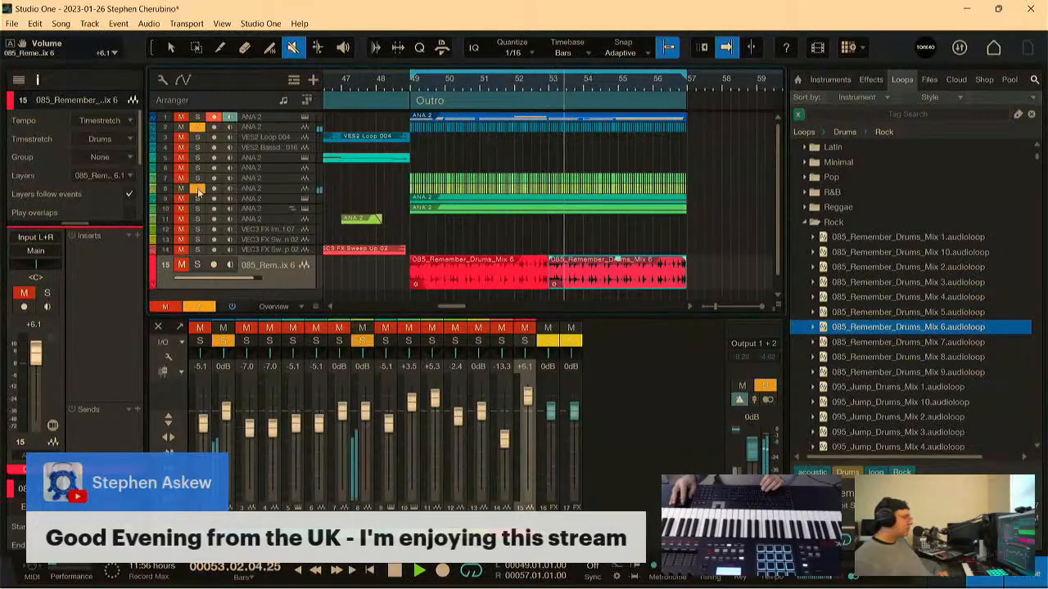
pyautogui.click(196, 178)
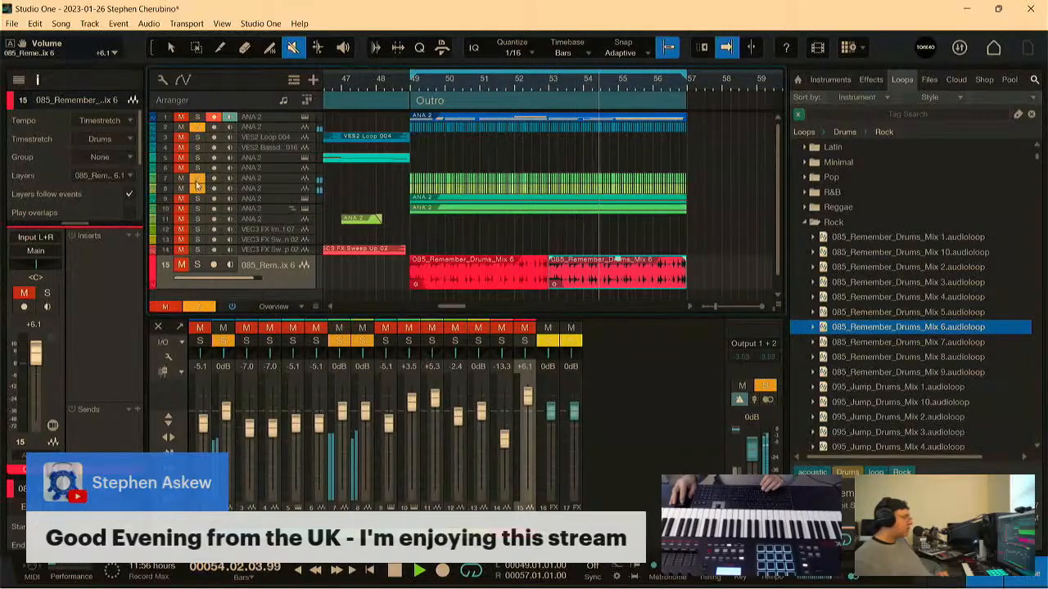
pyautogui.click(192, 180)
pyautogui.click(196, 199)
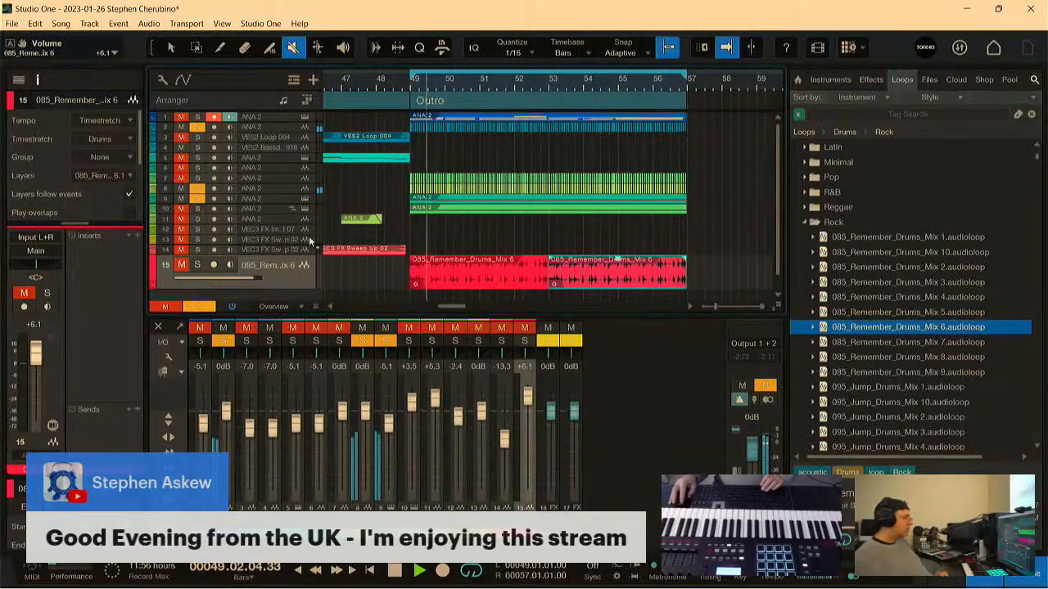
# Step: Insert Pro EQ on track 9, set its low cut to 303 Hz and boost the mid band at about 455 Hz
pyautogui.click(284, 198)
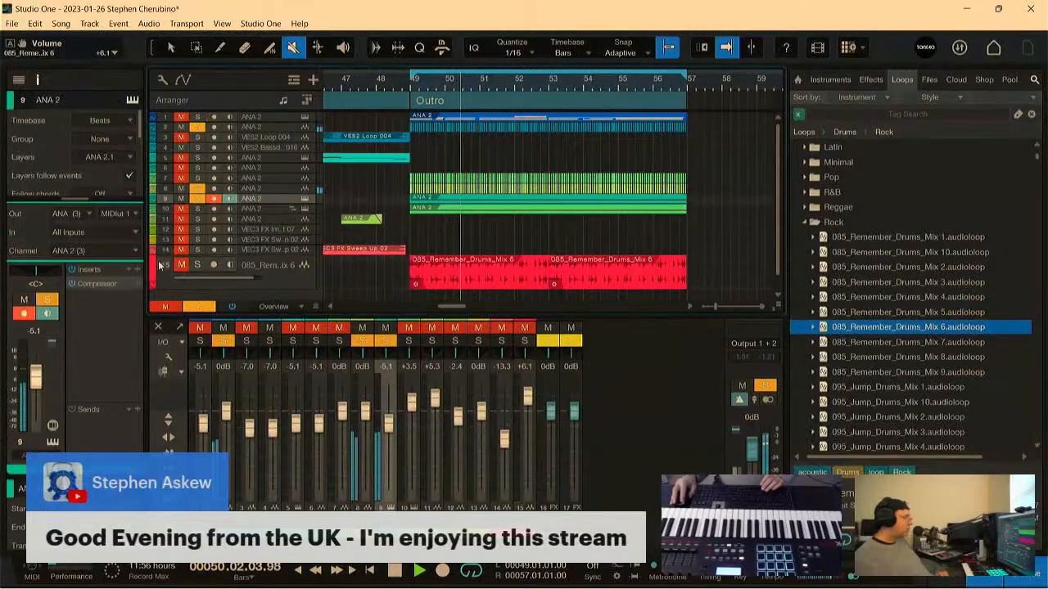
pyautogui.click(138, 269)
pyautogui.write('eq')
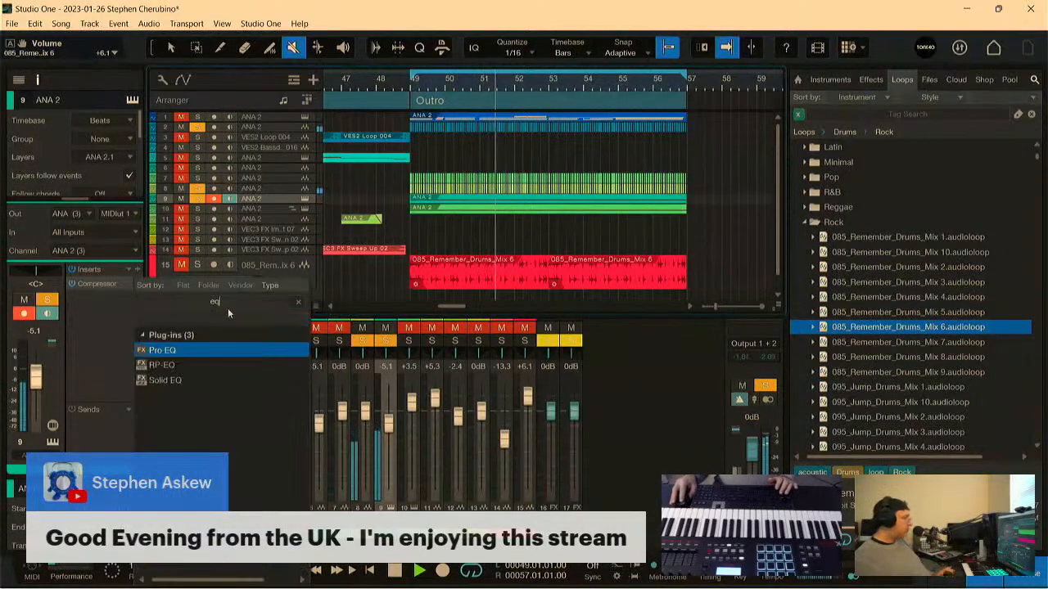
pyautogui.click(182, 349)
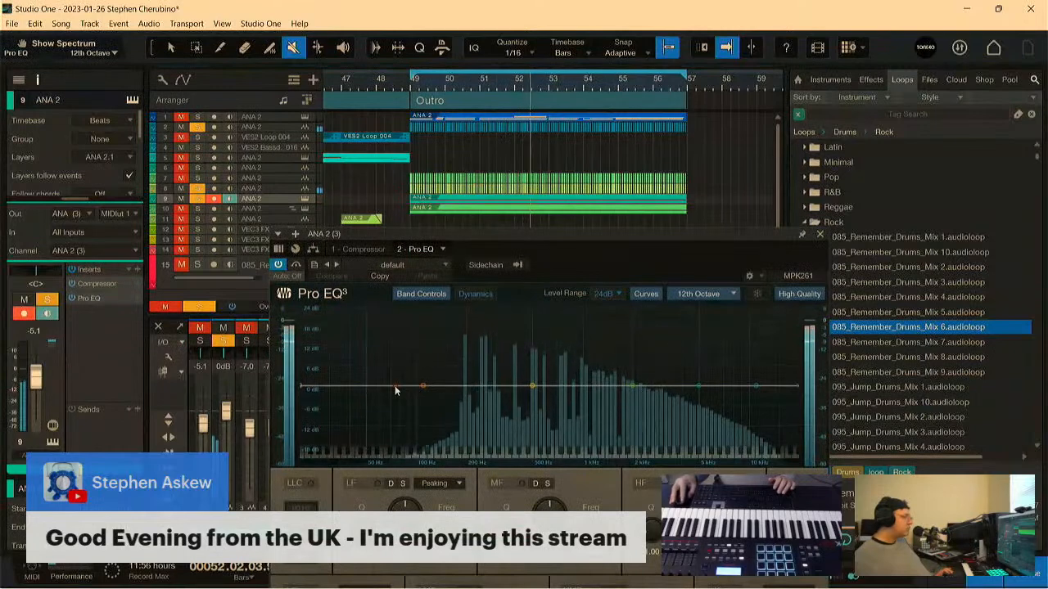
pyautogui.moveTo(511, 401); pyautogui.dragTo(496, 398)
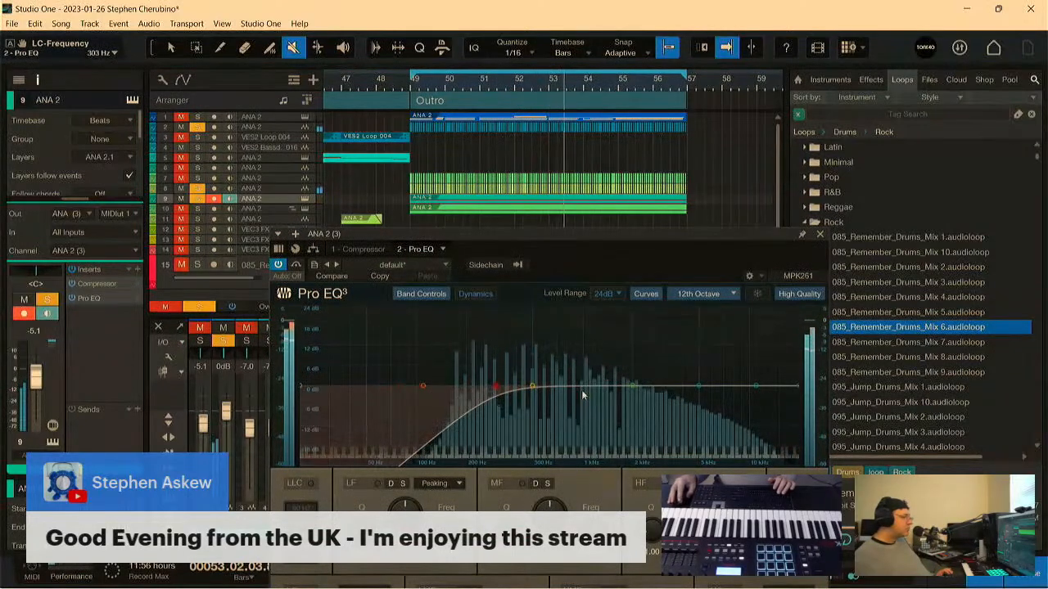
pyautogui.moveTo(633, 385); pyautogui.dragTo(526, 356)
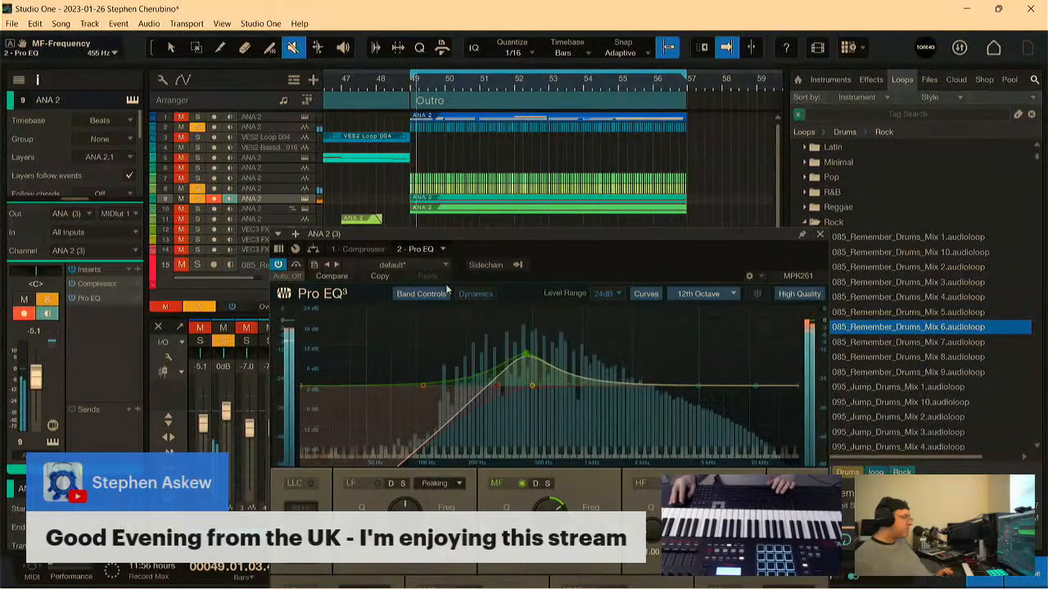
# Step: Switch the Pro EQ automation to Write and record gain and frequency movements of the mid band throughout the Outro
pyautogui.click(293, 276)
pyautogui.click(307, 350)
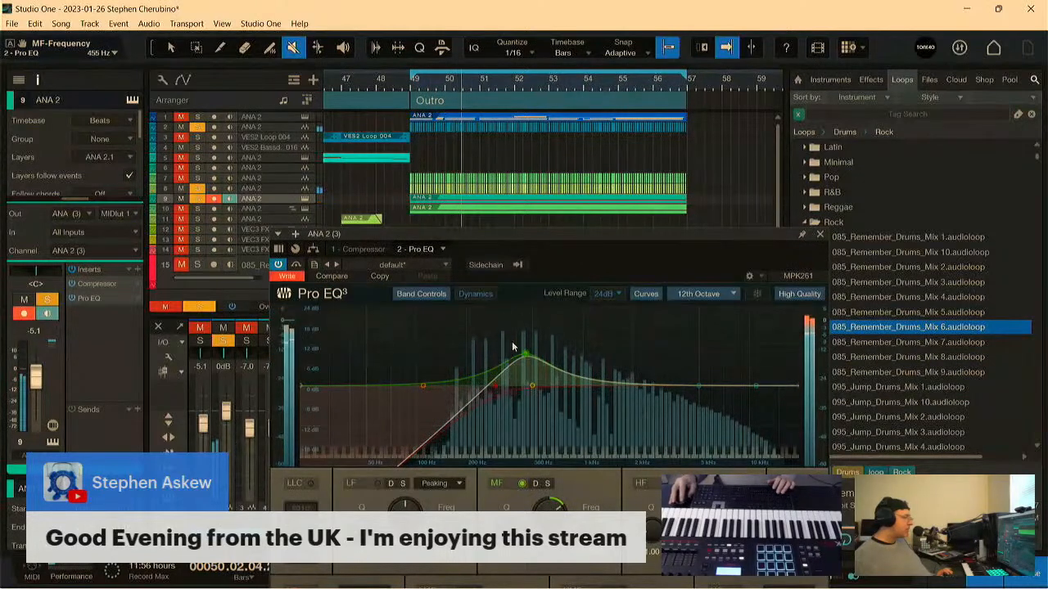
pyautogui.moveTo(528, 356)
pyautogui.mouseDown()
pyautogui.moveTo(556, 379)
pyautogui.moveTo(592, 381)
pyautogui.moveTo(638, 370)
pyautogui.moveTo(674, 325)
pyautogui.moveTo(631, 312)
pyautogui.moveTo(546, 314)
pyautogui.moveTo(500, 330)
pyautogui.moveTo(482, 356)
pyautogui.moveTo(487, 375)
pyautogui.moveTo(503, 380)
pyautogui.moveTo(601, 383)
pyautogui.moveTo(678, 363)
pyautogui.moveTo(688, 345)
pyautogui.moveTo(577, 327)
pyautogui.moveTo(492, 354)
pyautogui.moveTo(531, 369)
pyautogui.moveTo(630, 369)
pyautogui.moveTo(607, 332)
pyautogui.moveTo(527, 350)
pyautogui.mouseUp()
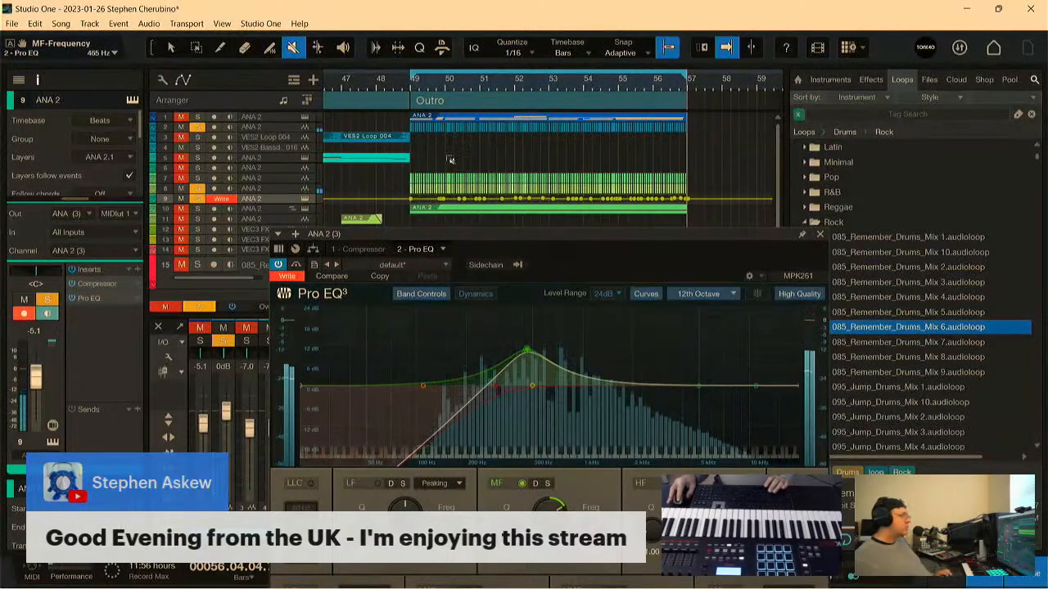
# Step: Enlarge track 9 to show its MF-Gain automation curve and set the automation mode to Read
pyautogui.moveTo(290, 203); pyautogui.dragTo(249, 253)
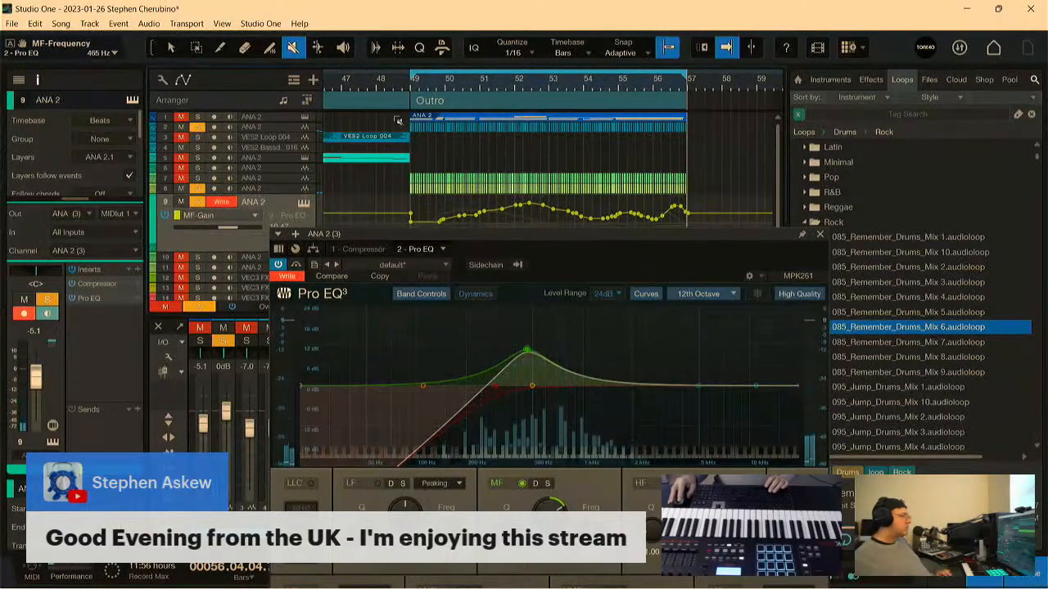
pyautogui.click(221, 201)
pyautogui.click(236, 230)
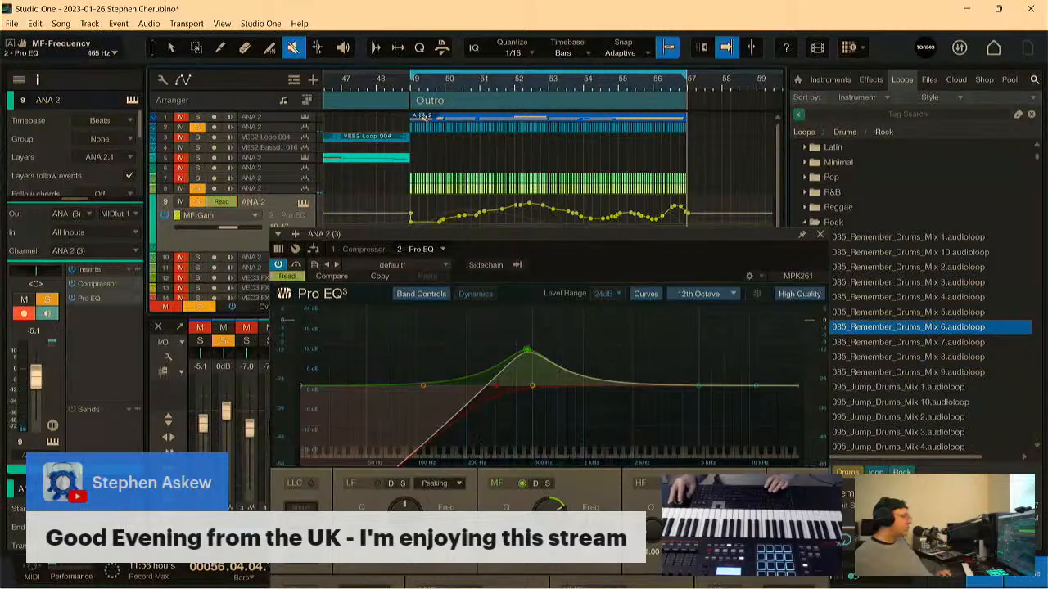
# Step: Play the Outro from bar 49 to check the recorded EQ automation, and close the Pro EQ window
pyautogui.click(410, 88)
pyautogui.press('space')
pyautogui.press('space')
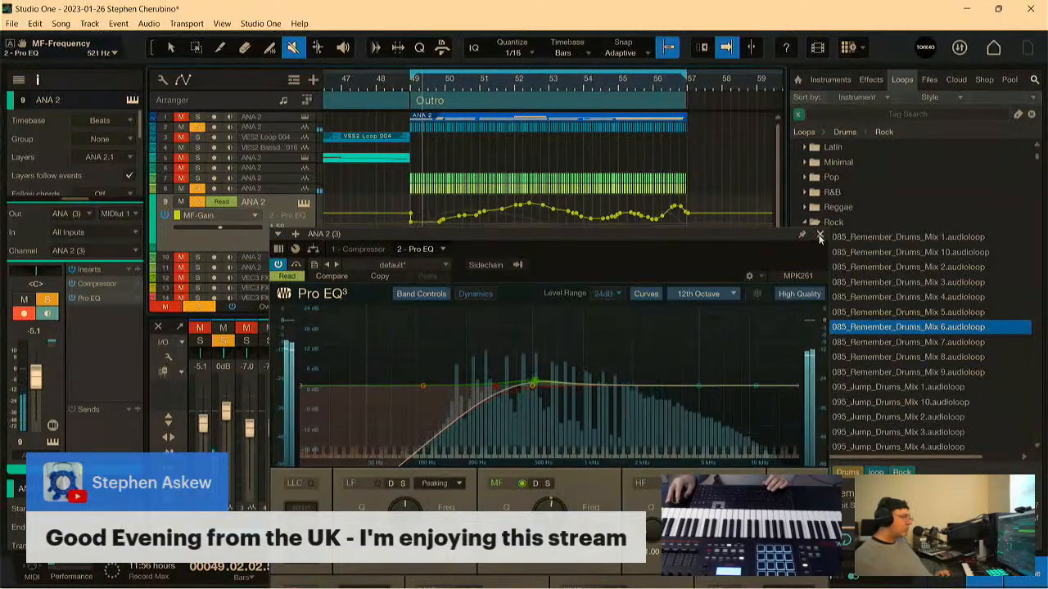
pyautogui.click(819, 234)
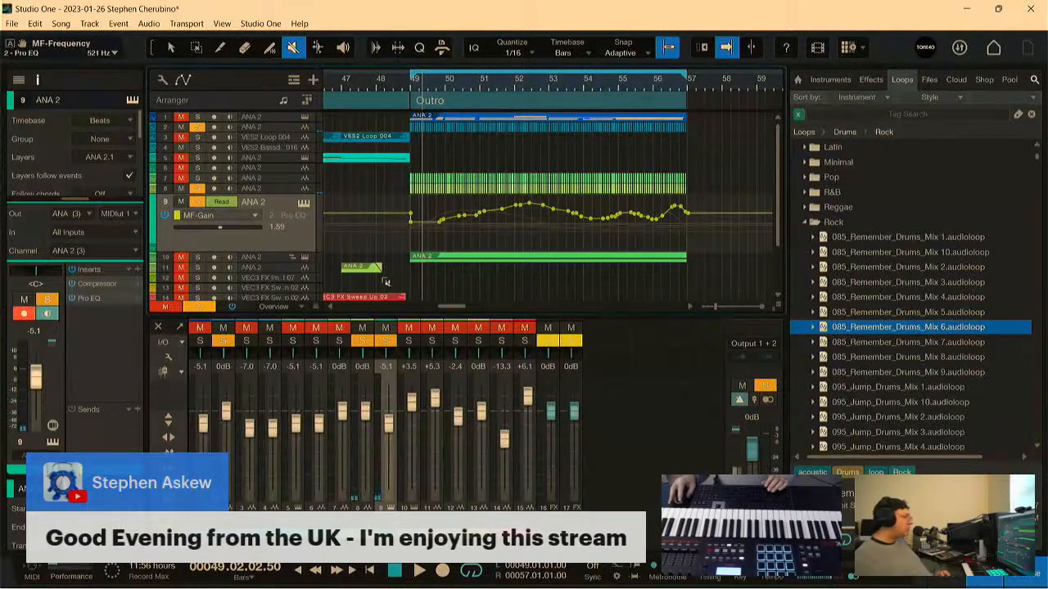
# Step: Solo the drum loop on track 15, play the Outro from bar 49 and enlarge that track
pyautogui.scroll(-1, 383, 290)
pyautogui.click(197, 291)
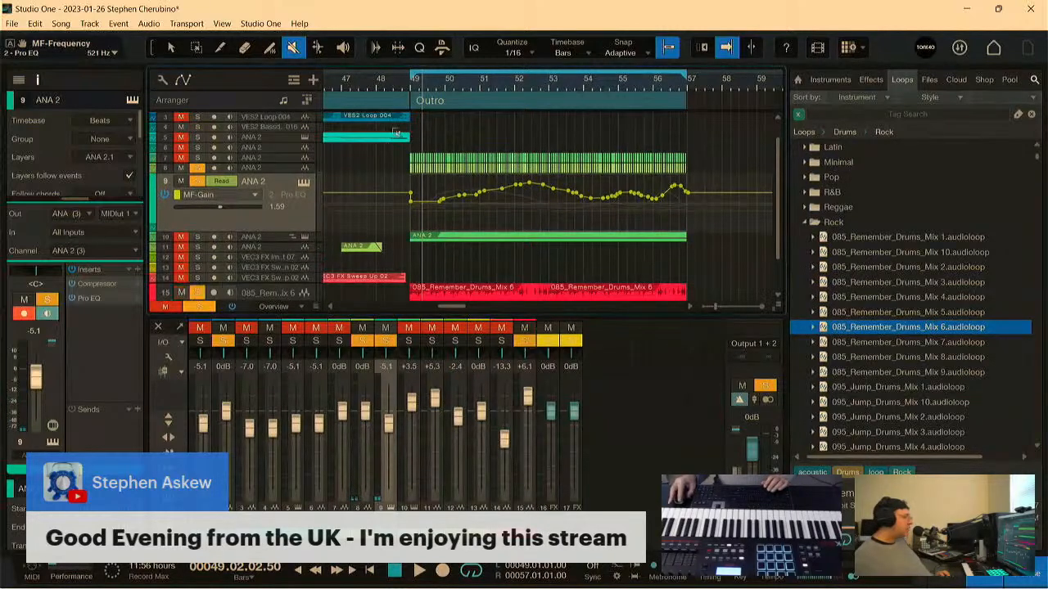
pyautogui.press('space')
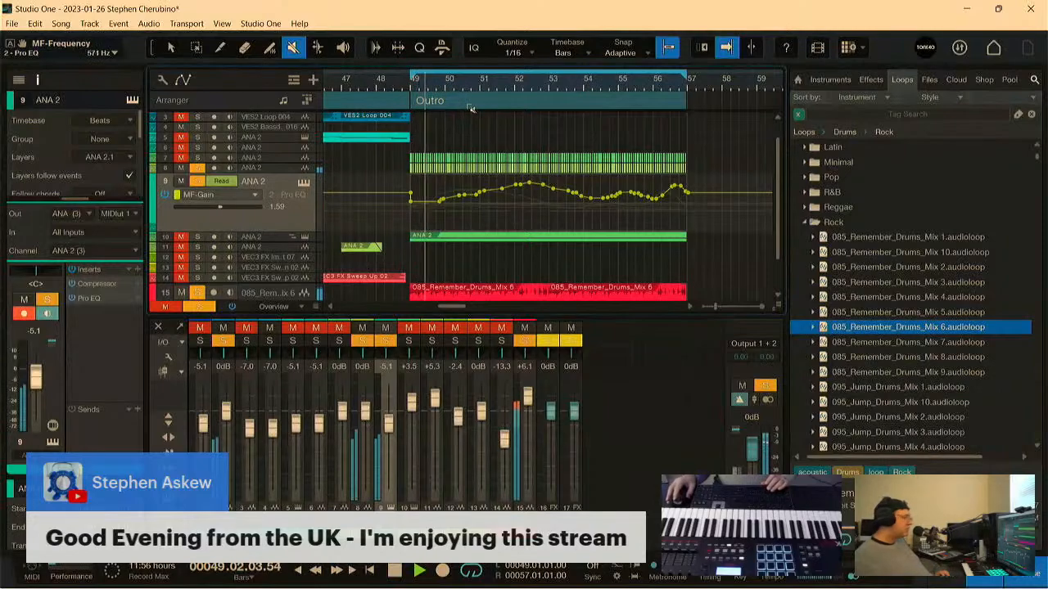
pyautogui.moveTo(291, 309); pyautogui.dragTo(292, 337)
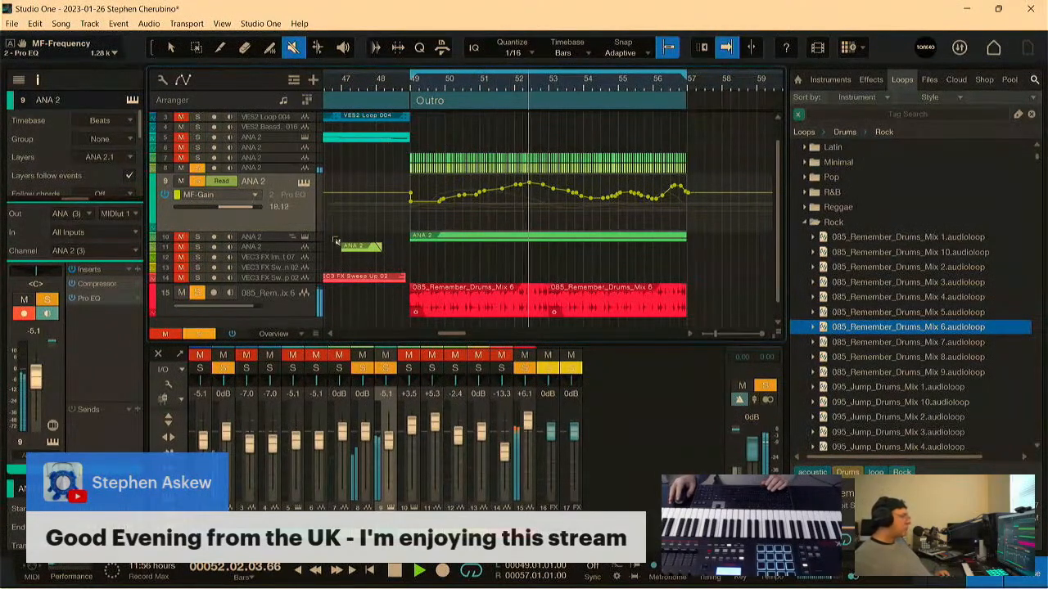
# Step: Mute the Outro parts on tracks 10 and 7 during playback and stop the song
pyautogui.click(447, 237)
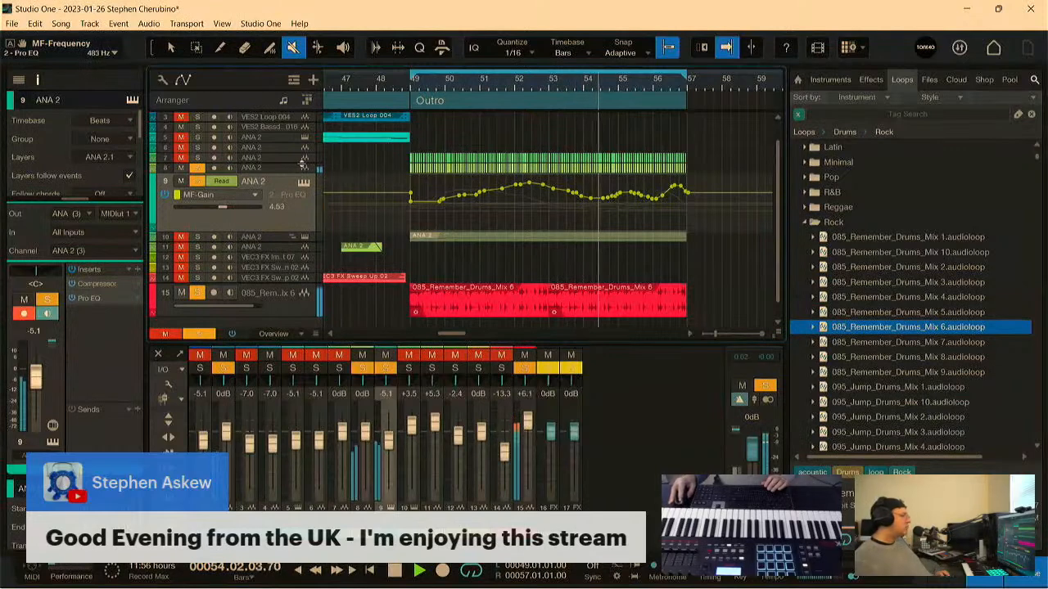
pyautogui.moveTo(695, 158); pyautogui.dragTo(393, 155)
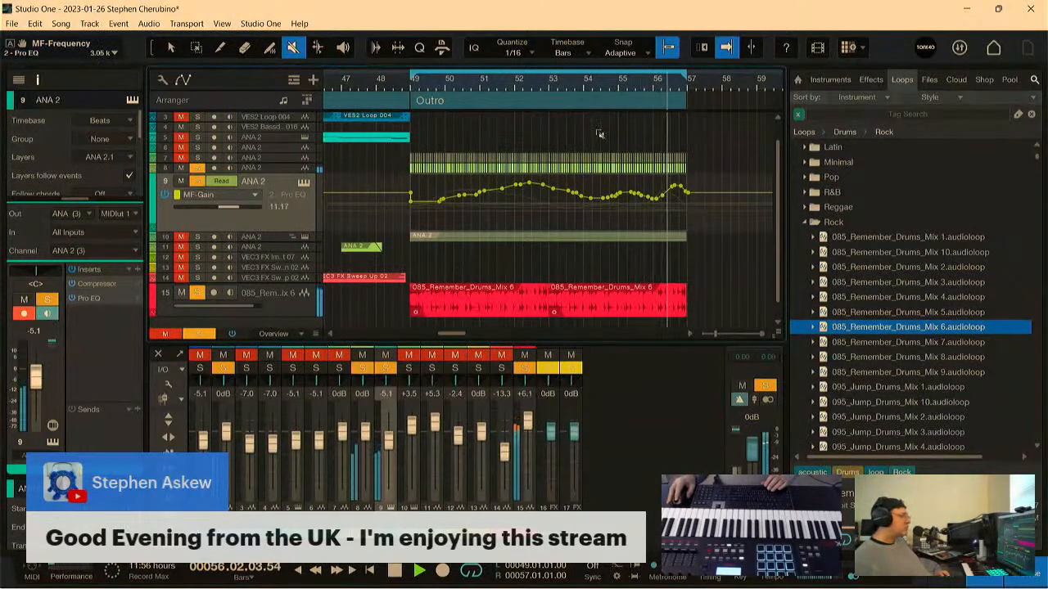
pyautogui.press('space')
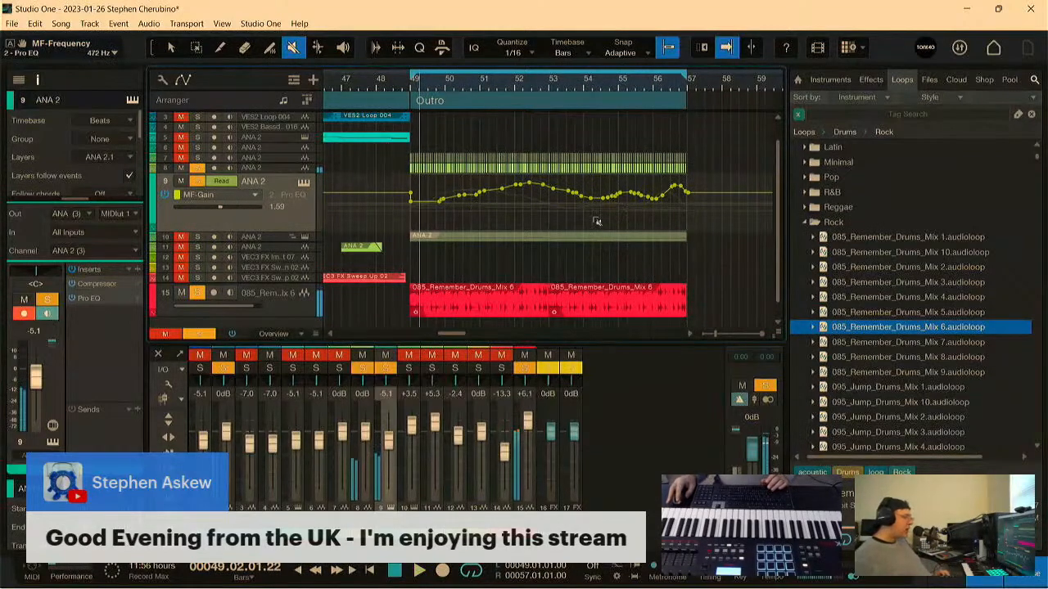
# Step: Play the whole song from bar 1 and clear the mutes and solos on all tracks
pyautogui.moveTo(602, 80); pyautogui.dragTo(646, 48)
pyautogui.press('space')
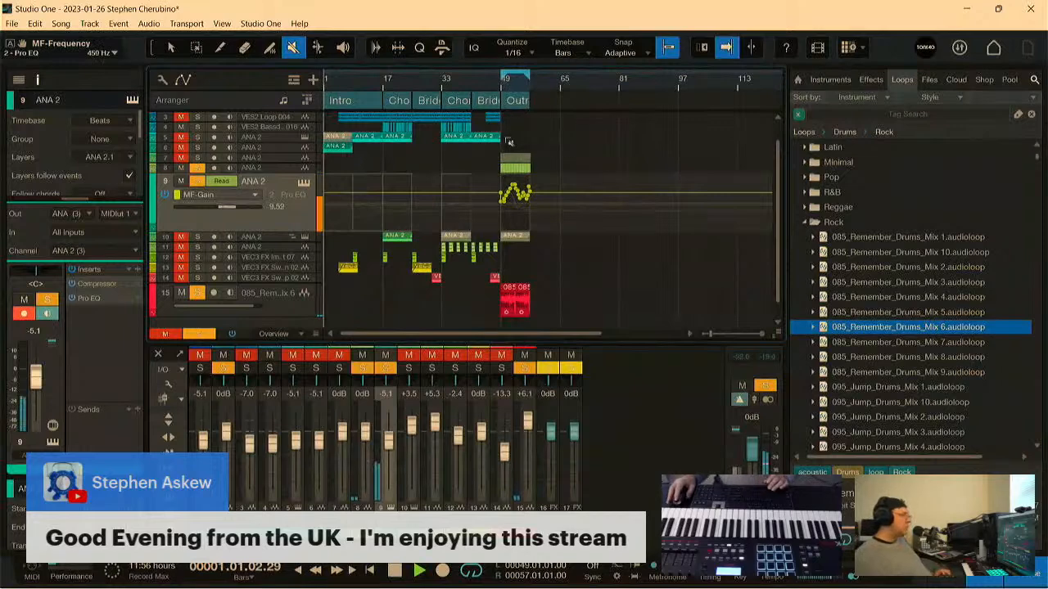
pyautogui.click(199, 334)
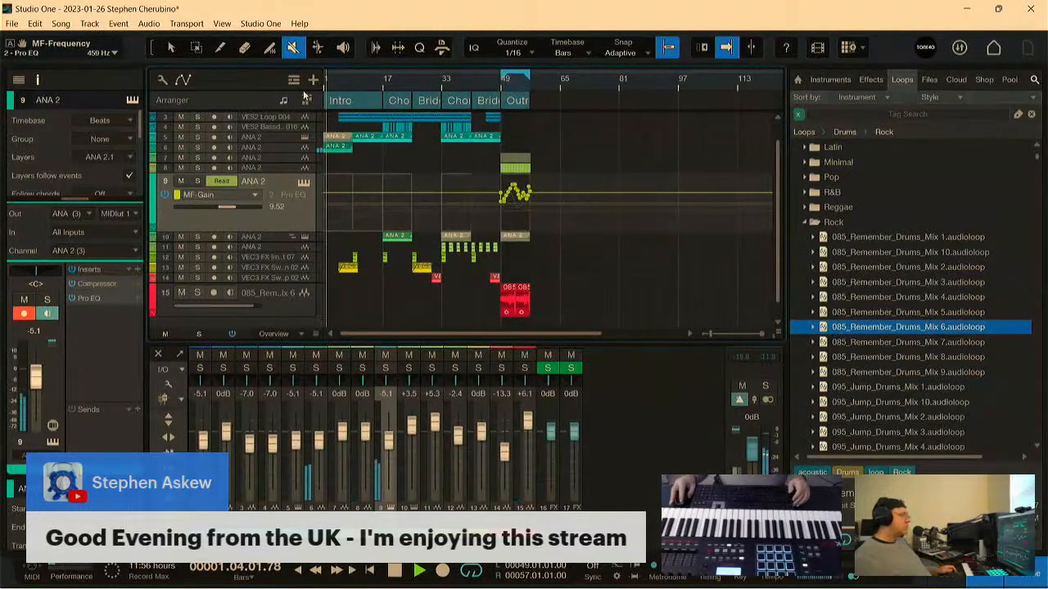
# Step: Resize all track rows so the whole arrangement fits in view, and hide the automation curves
pyautogui.scroll(-5, 335, 295)
pyautogui.scroll(2, 334, 295)
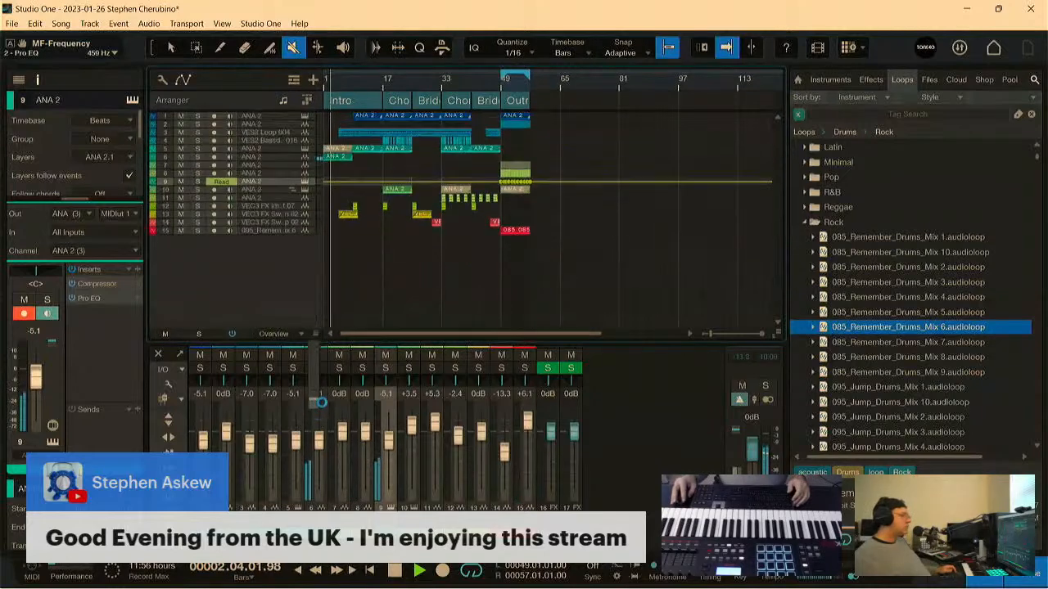
pyautogui.click(183, 80)
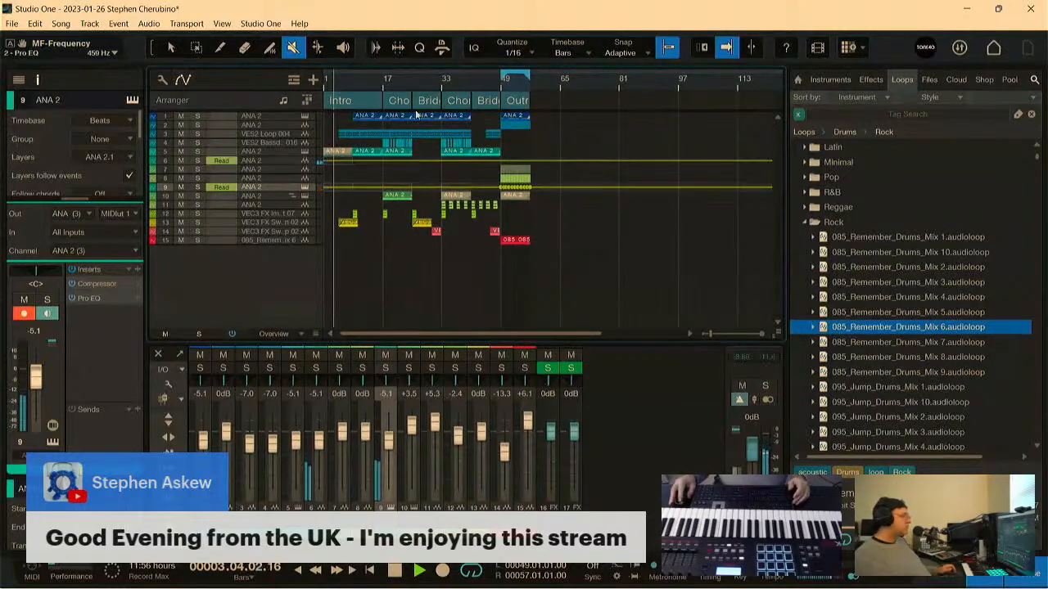
pyautogui.moveTo(403, 81); pyautogui.dragTo(513, 90)
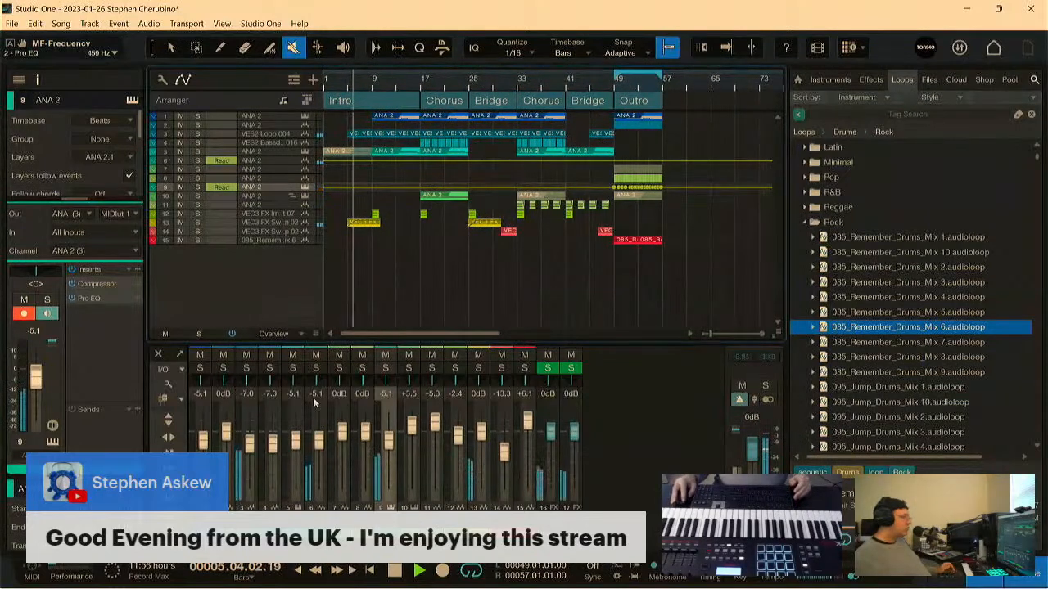
pyautogui.moveTo(316, 335); pyautogui.dragTo(316, 398)
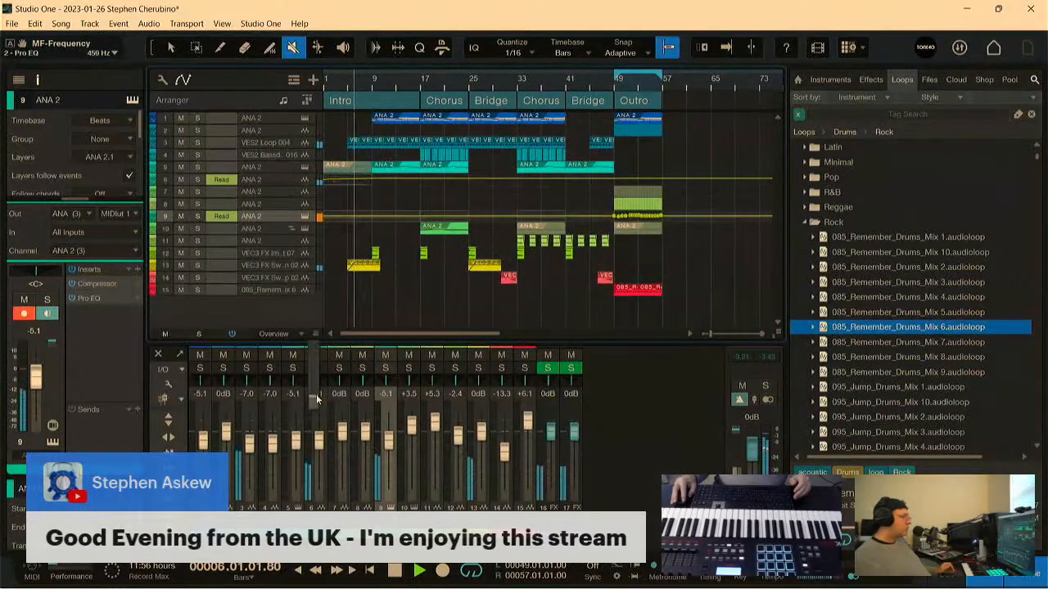
pyautogui.click(182, 81)
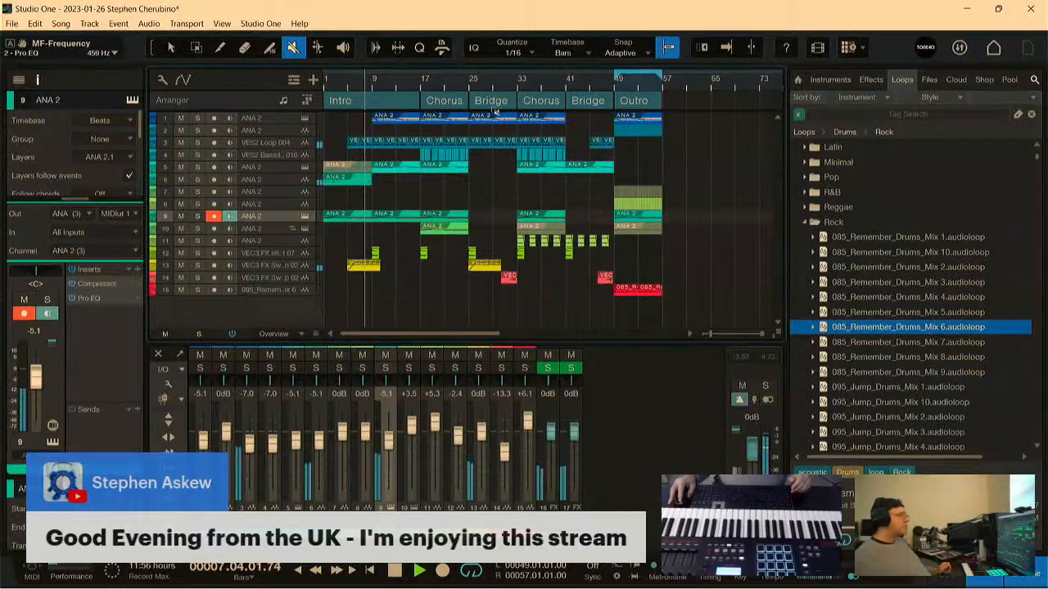
pyautogui.moveTo(502, 90); pyautogui.dragTo(553, 92)
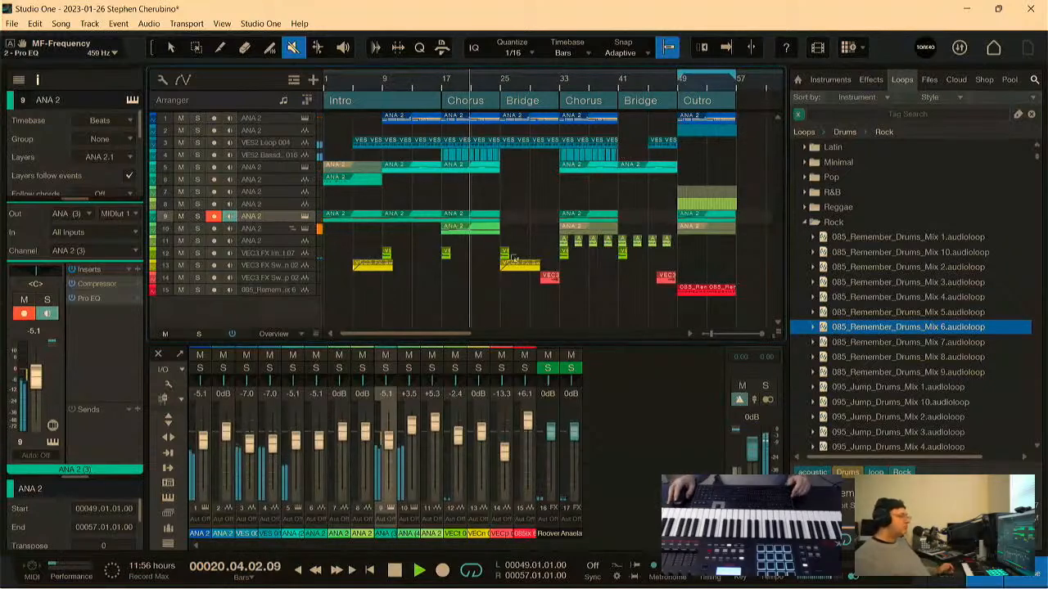
# Step: Raise the low-cut frequency of track 10's Pro EQ to 967 Hz and close its window
pyautogui.click(266, 230)
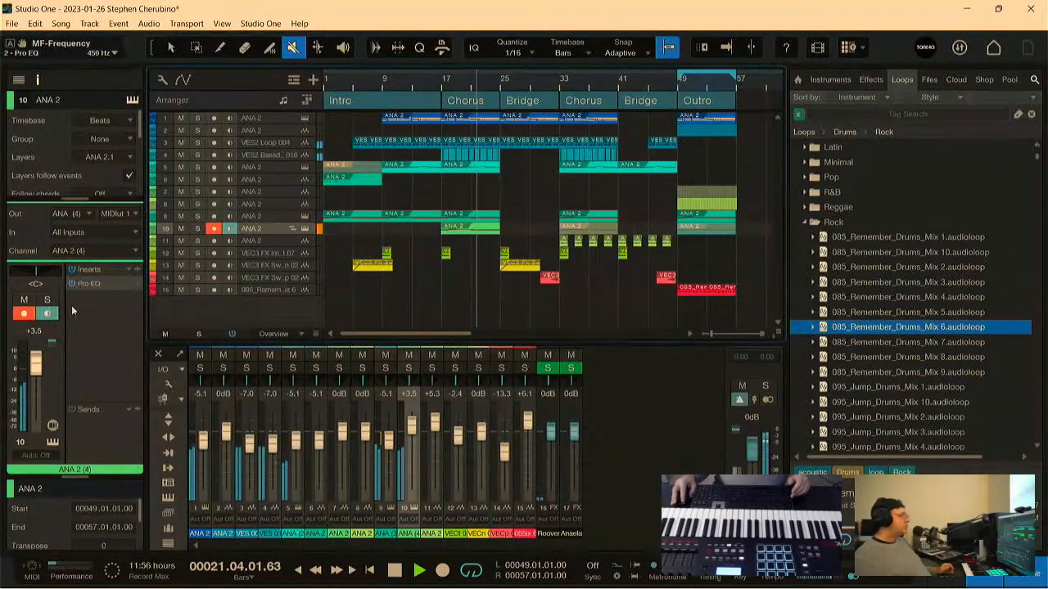
pyautogui.click(86, 283)
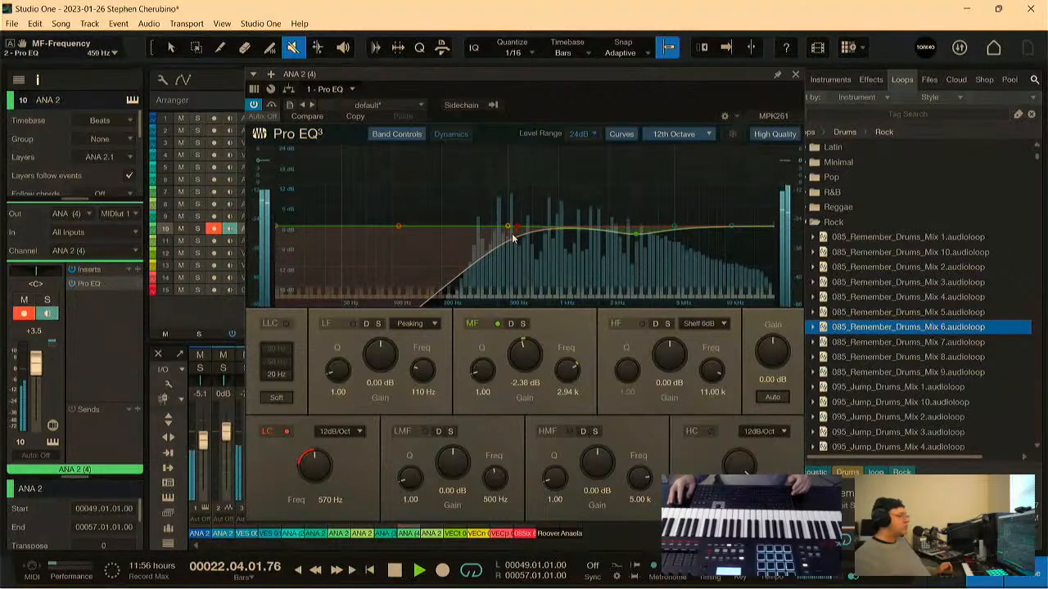
pyautogui.moveTo(521, 229); pyautogui.dragTo(557, 246)
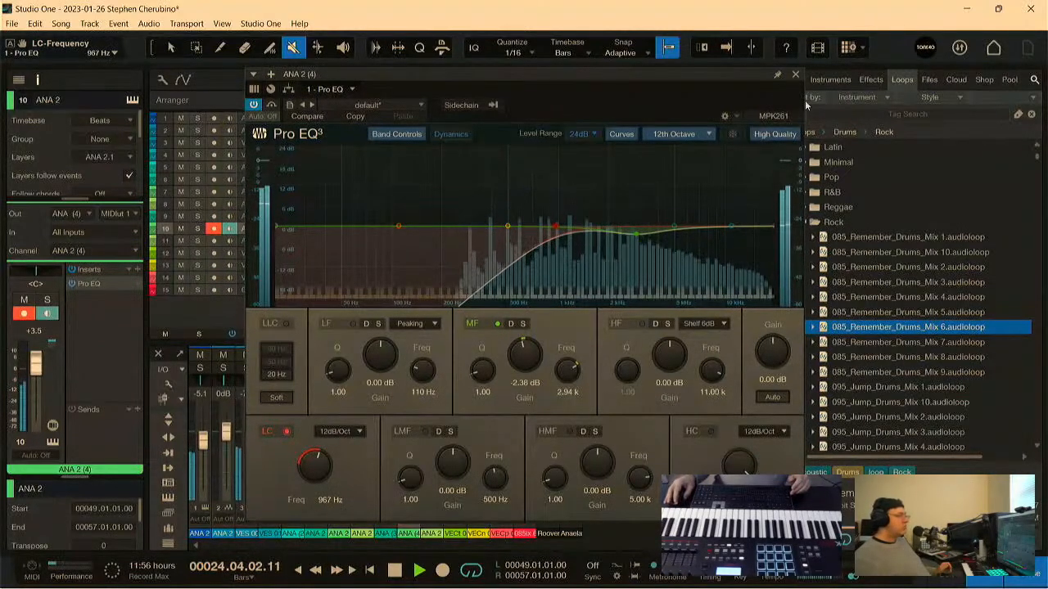
pyautogui.click(795, 74)
# Step: Listen through the Chorus and Bridge into the Outro, and set the drum loop's volume on track 15 to +2.1 dB
pyautogui.moveTo(586, 87)
pyautogui.mouseDown()
pyautogui.moveTo(554, 84)
pyautogui.moveTo(577, 101)
pyautogui.moveTo(528, 104)
pyautogui.mouseUp()
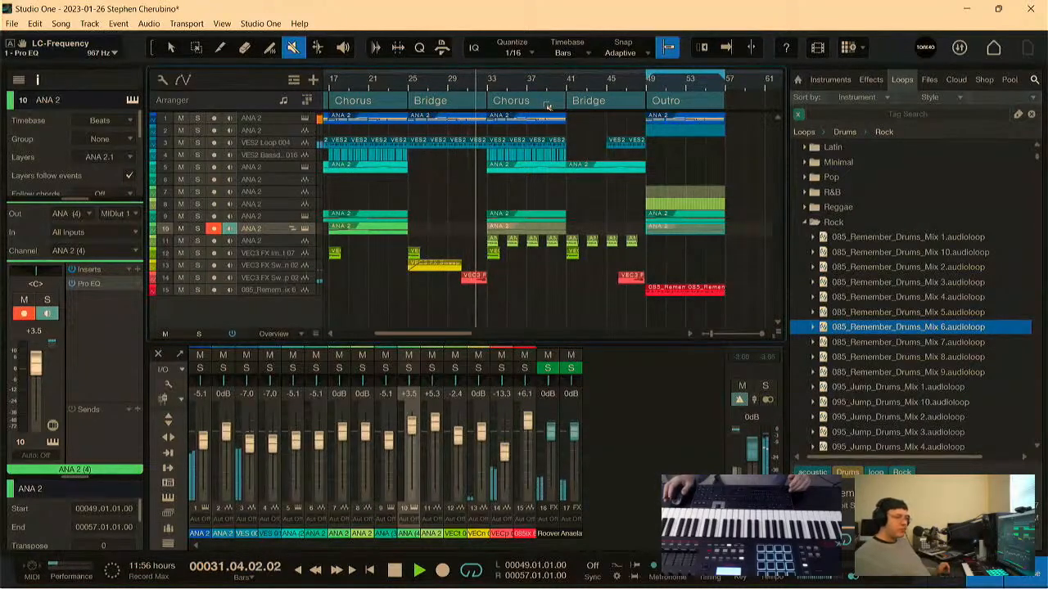
pyautogui.moveTo(528, 87); pyautogui.dragTo(532, 99)
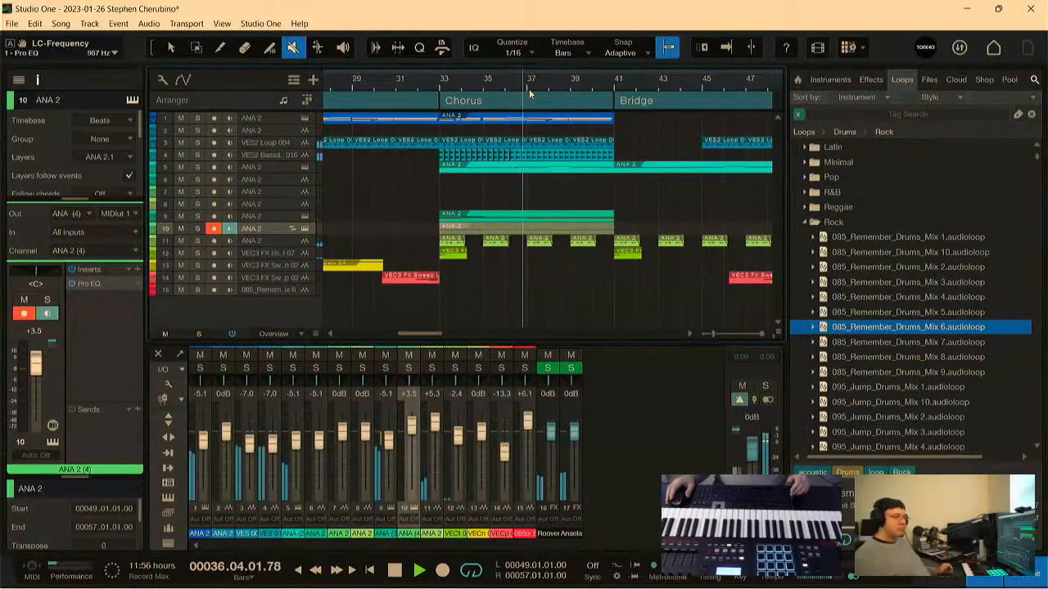
pyautogui.moveTo(608, 88); pyautogui.dragTo(460, 78)
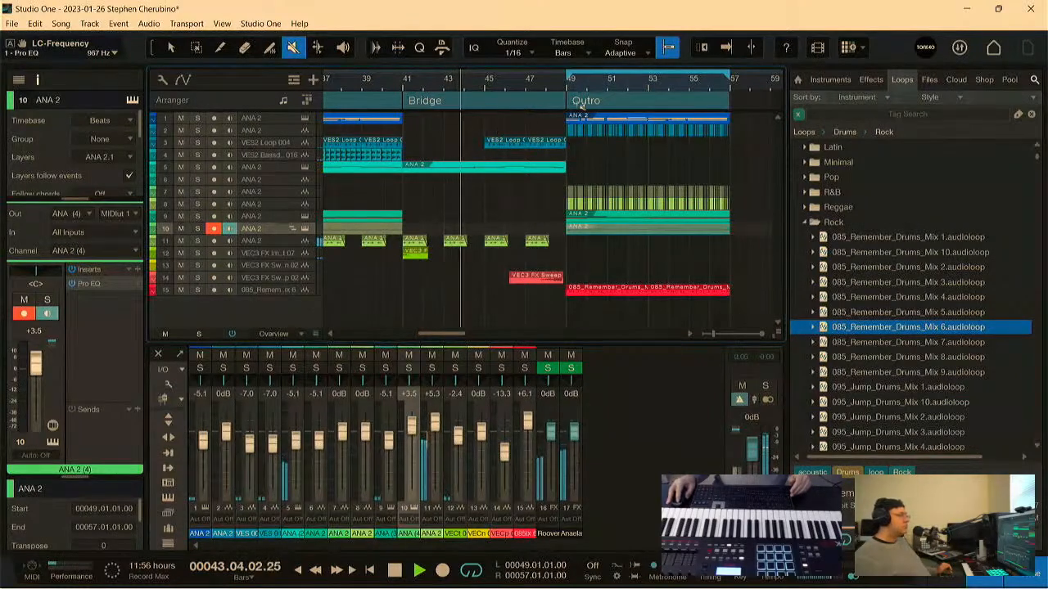
pyautogui.moveTo(603, 83); pyautogui.dragTo(490, 78)
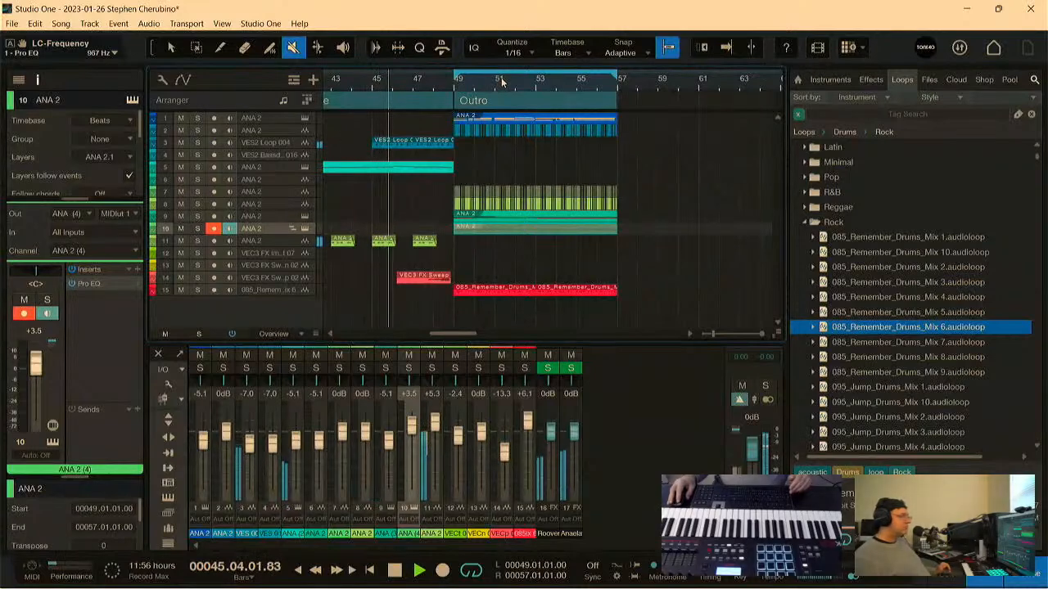
pyautogui.moveTo(492, 81)
pyautogui.mouseDown()
pyautogui.moveTo(501, 99)
pyautogui.moveTo(500, 85)
pyautogui.moveTo(492, 97)
pyautogui.moveTo(486, 89)
pyautogui.mouseUp()
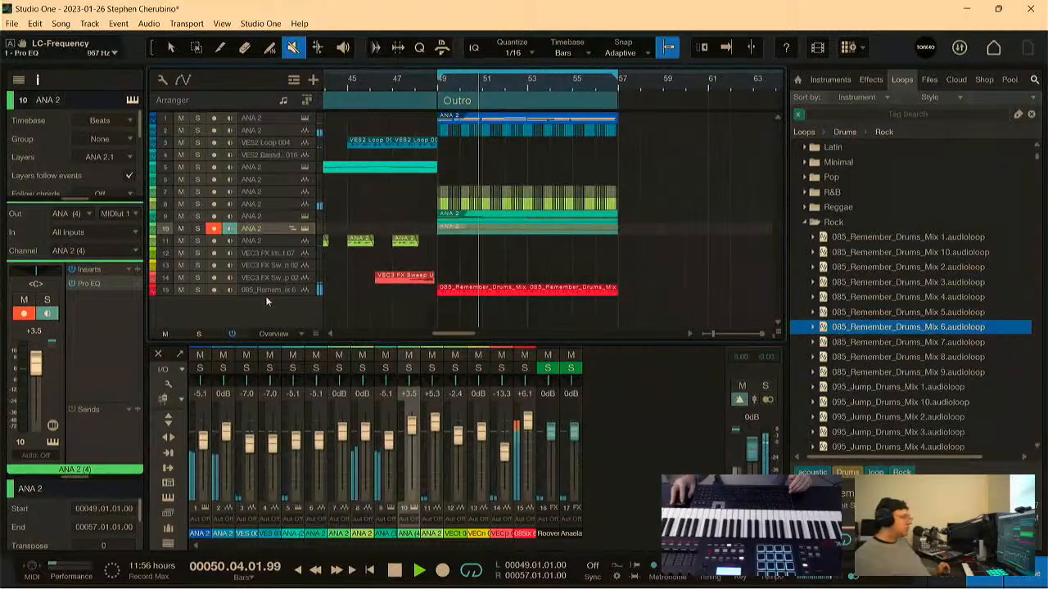
pyautogui.moveTo(264, 297)
pyautogui.mouseDown()
pyautogui.moveTo(265, 321)
pyautogui.moveTo(261, 306)
pyautogui.mouseUp()
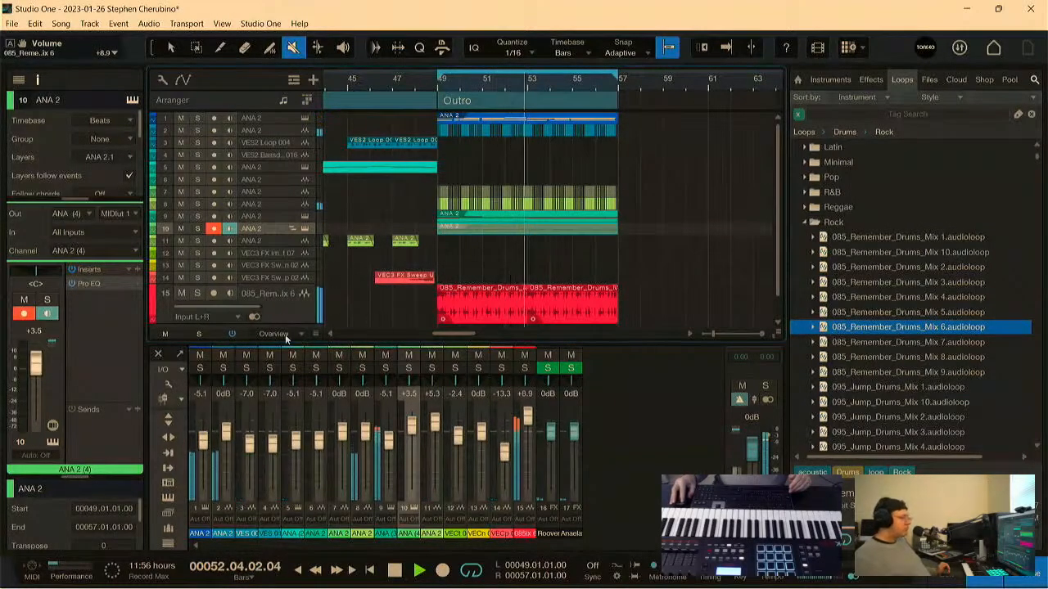
pyautogui.moveTo(257, 307); pyautogui.dragTo(244, 303)
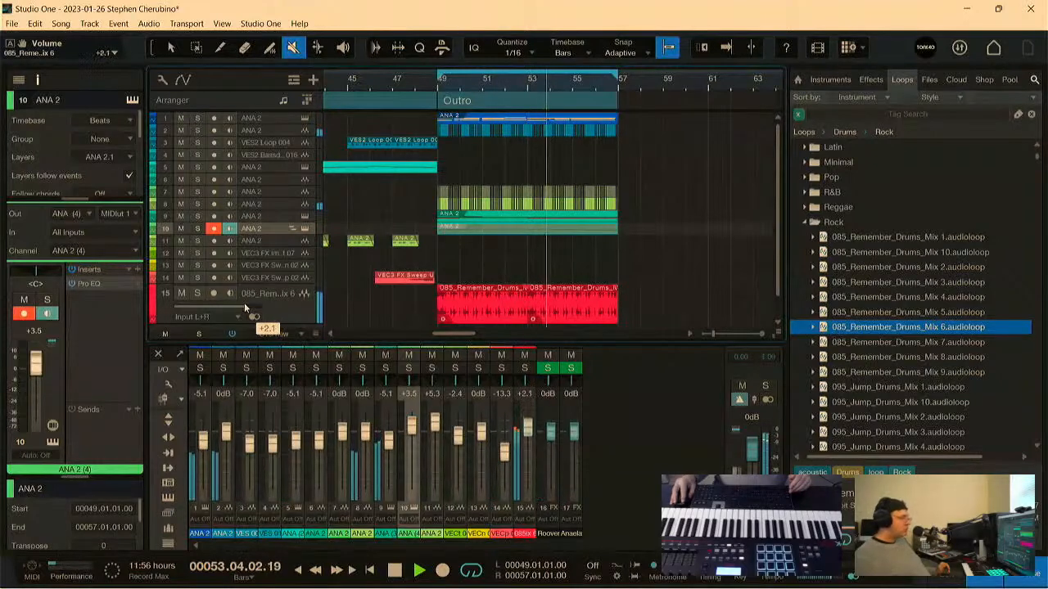
# Step: Insert Pro EQ on the drum loop track, boost the LF band 2.38 dB at 158 Hz and close its window
pyautogui.click(295, 315)
pyautogui.click(138, 237)
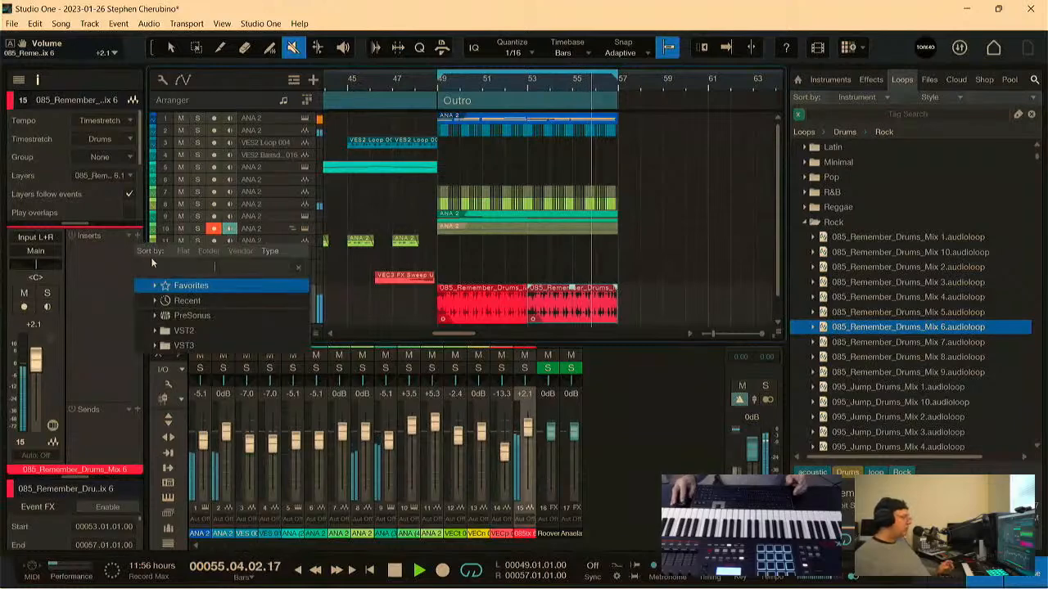
pyautogui.write('eq')
pyautogui.doubleClick(178, 316)
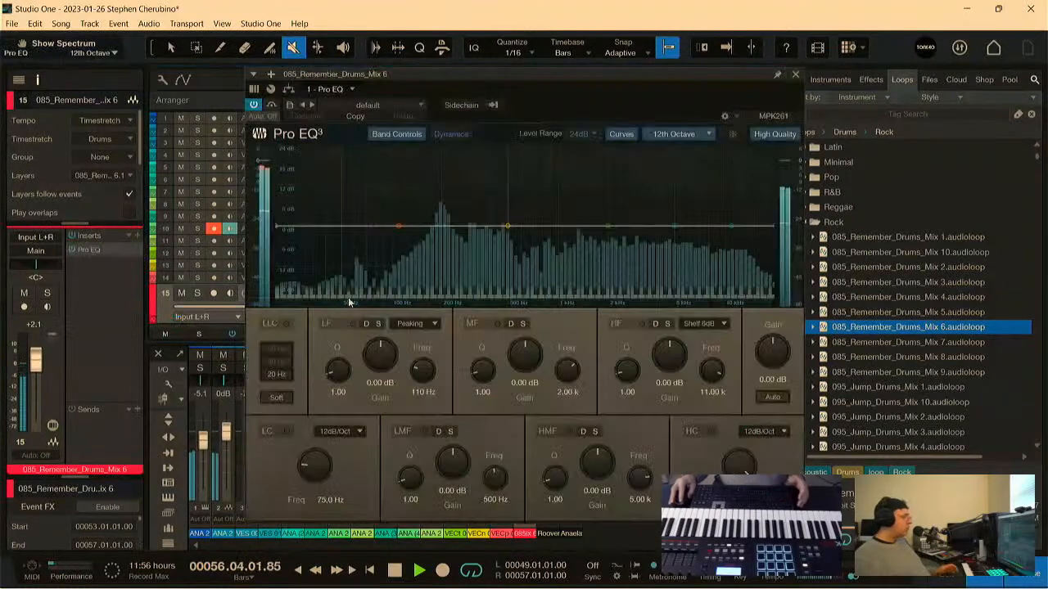
pyautogui.moveTo(397, 227); pyautogui.dragTo(423, 217)
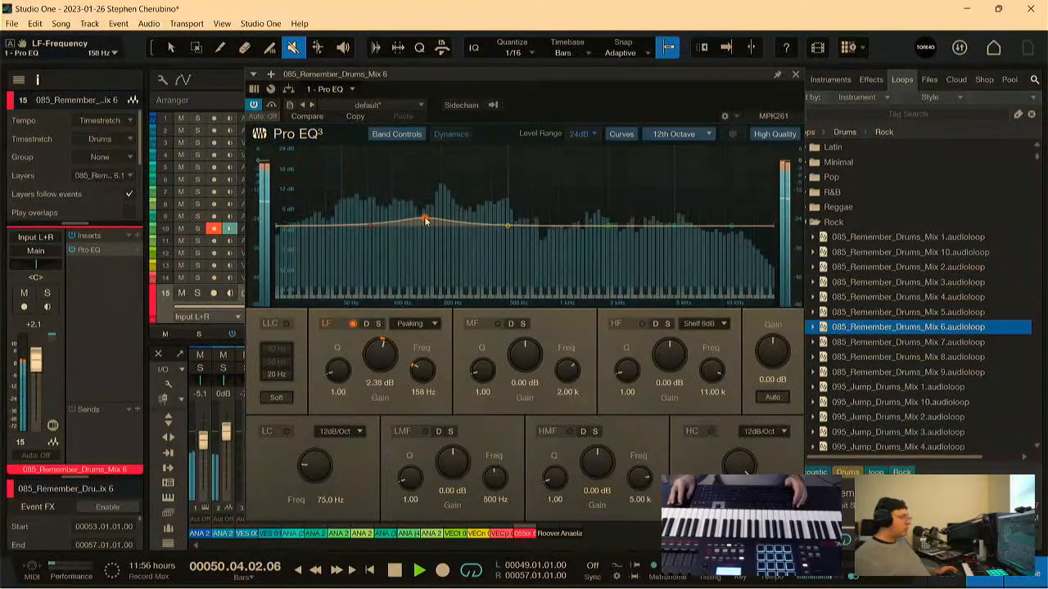
pyautogui.click(795, 74)
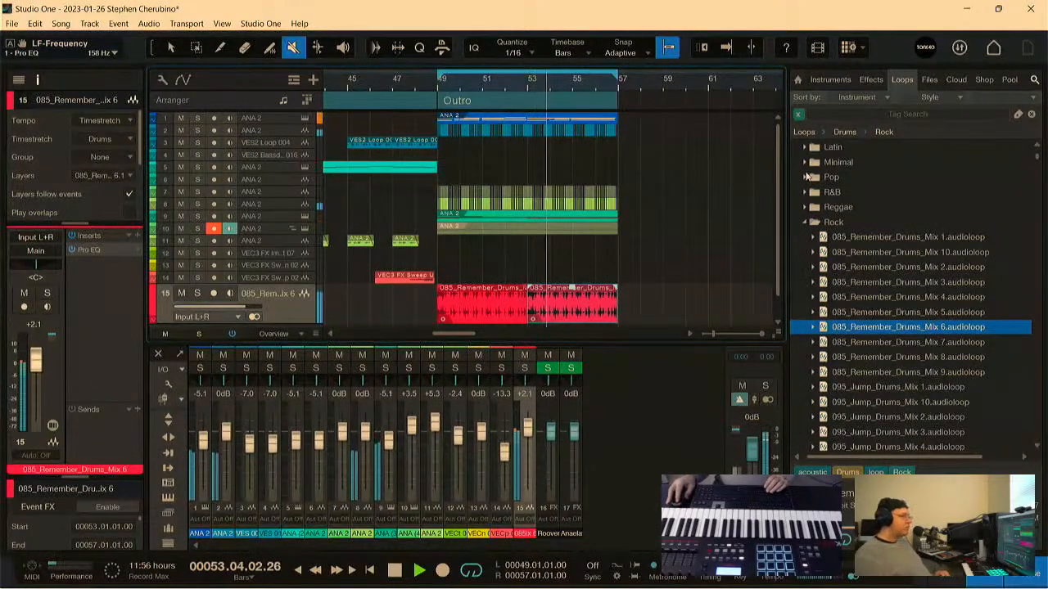
# Step: Reduce the height of all tracks and stop playback at the end of the Outro
pyautogui.scroll(-1, 777, 168)
pyautogui.moveTo(778, 168); pyautogui.dragTo(778, 147)
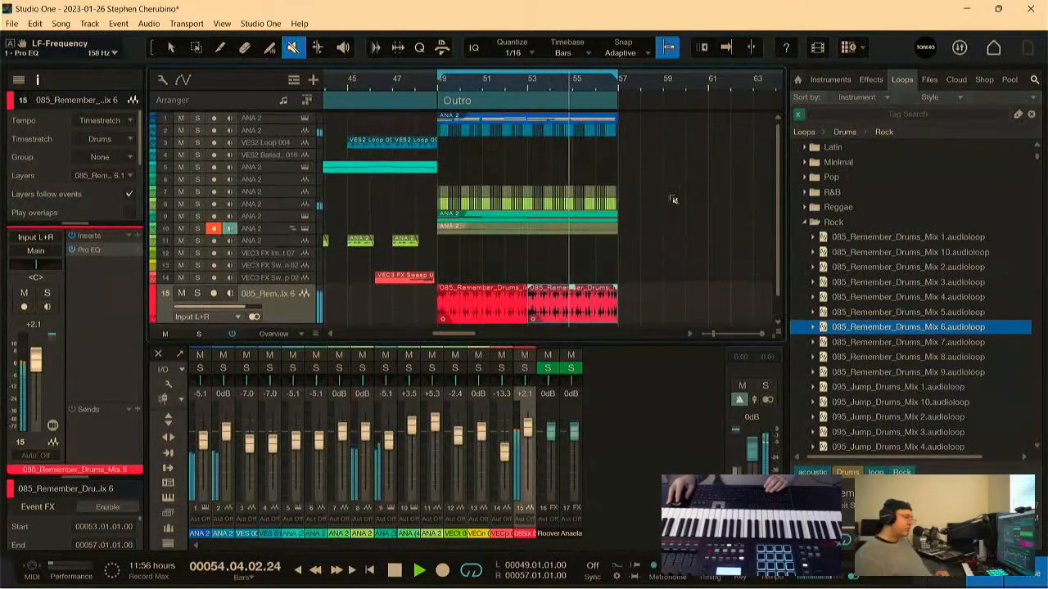
pyautogui.moveTo(315, 334); pyautogui.dragTo(312, 403)
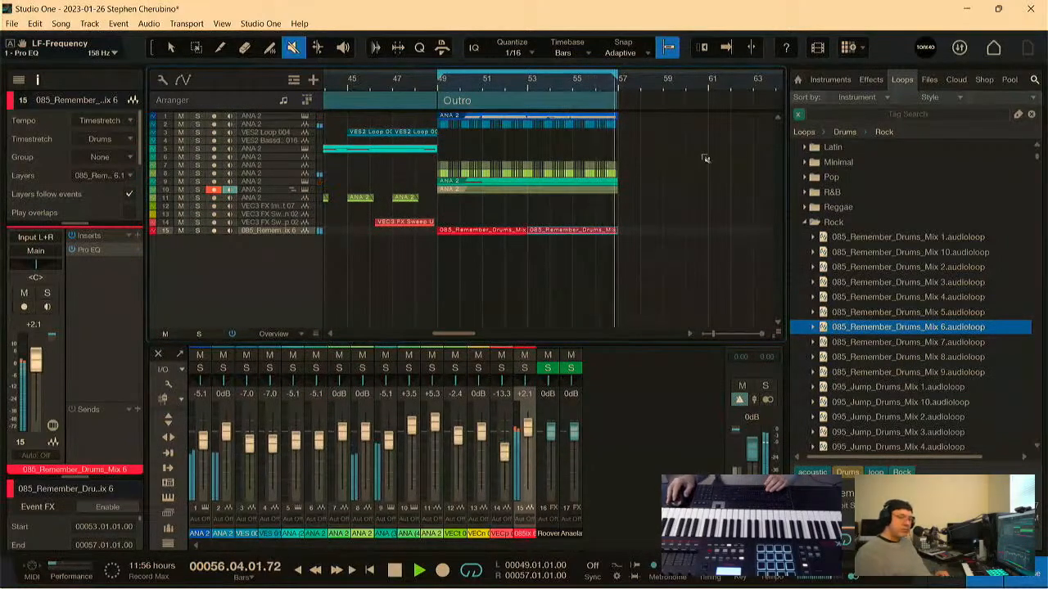
pyautogui.press('space')
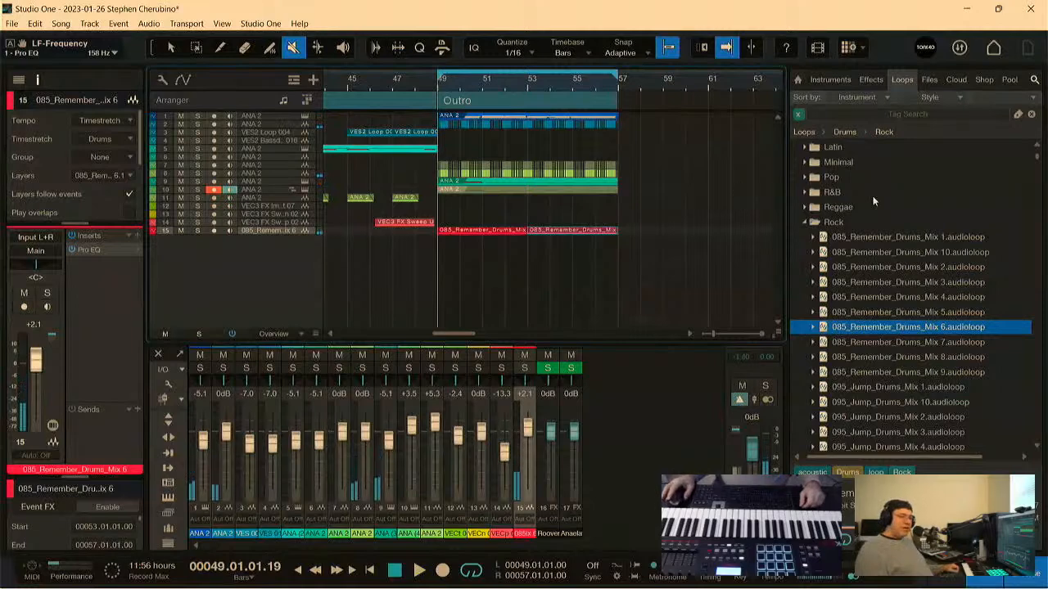